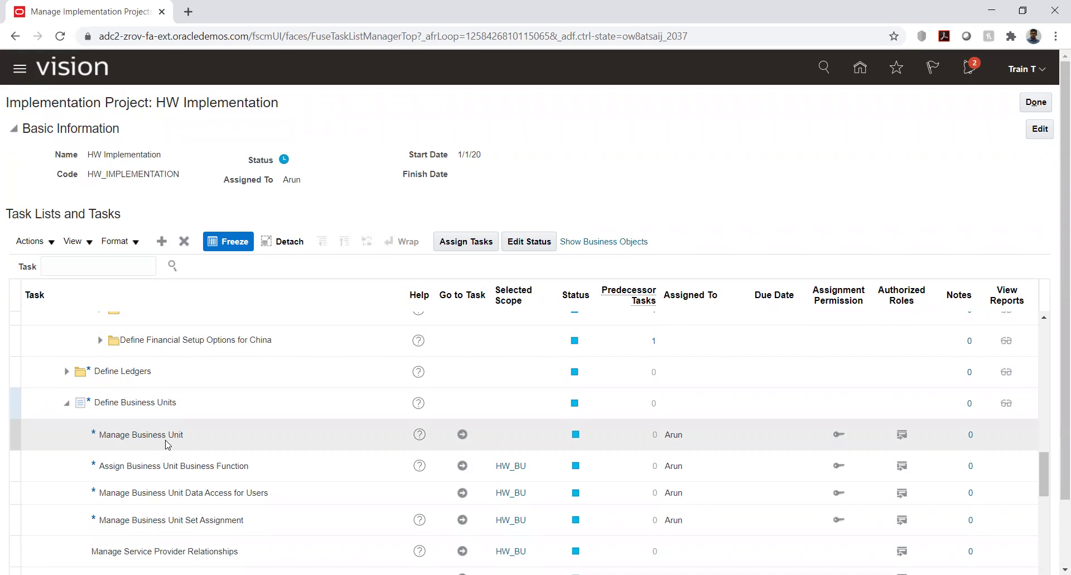
Open the Manage Business Unit task from the HW Implementation project and start creating a new business unit
click(466, 436)
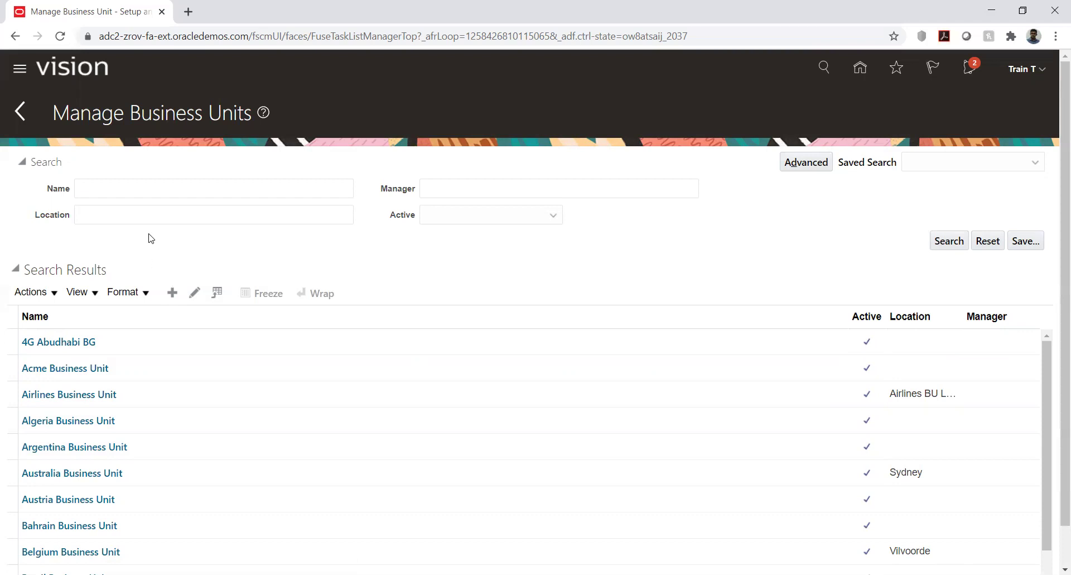
click(172, 294)
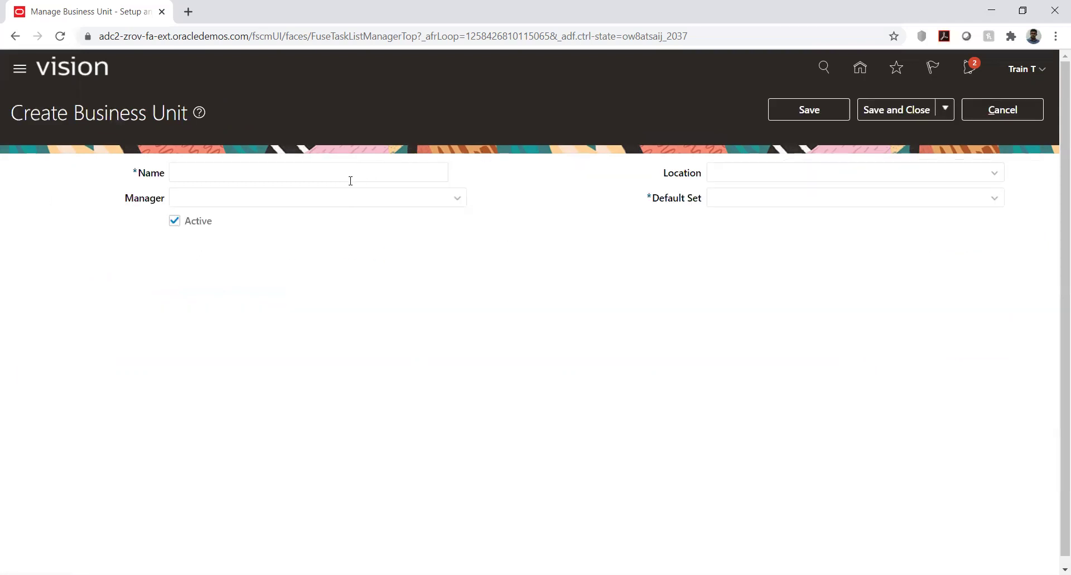
View the form for creating a reference data set from the Default Set choices, and close it without saving
click(995, 201)
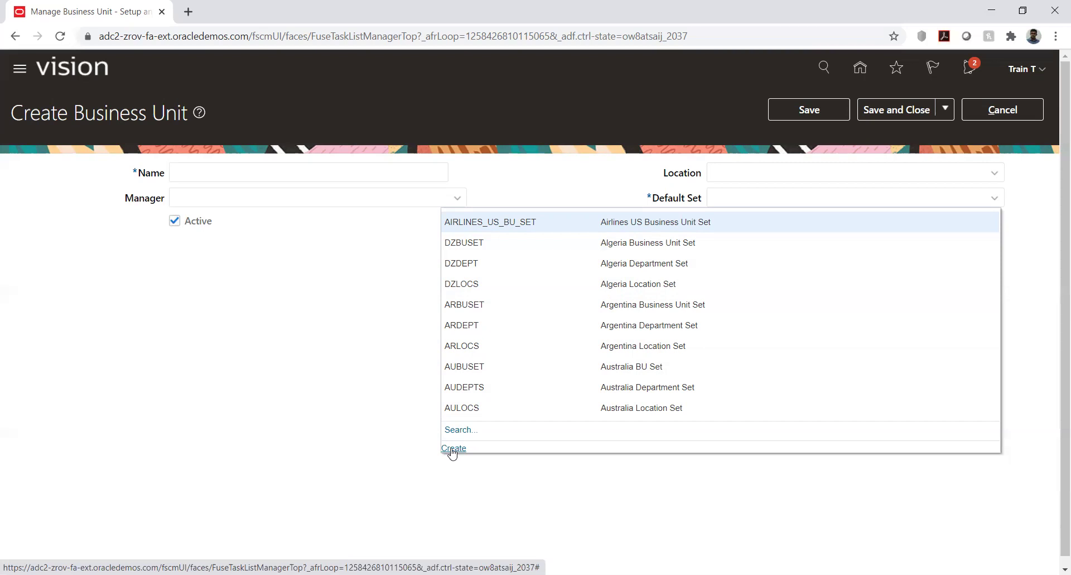
click(453, 448)
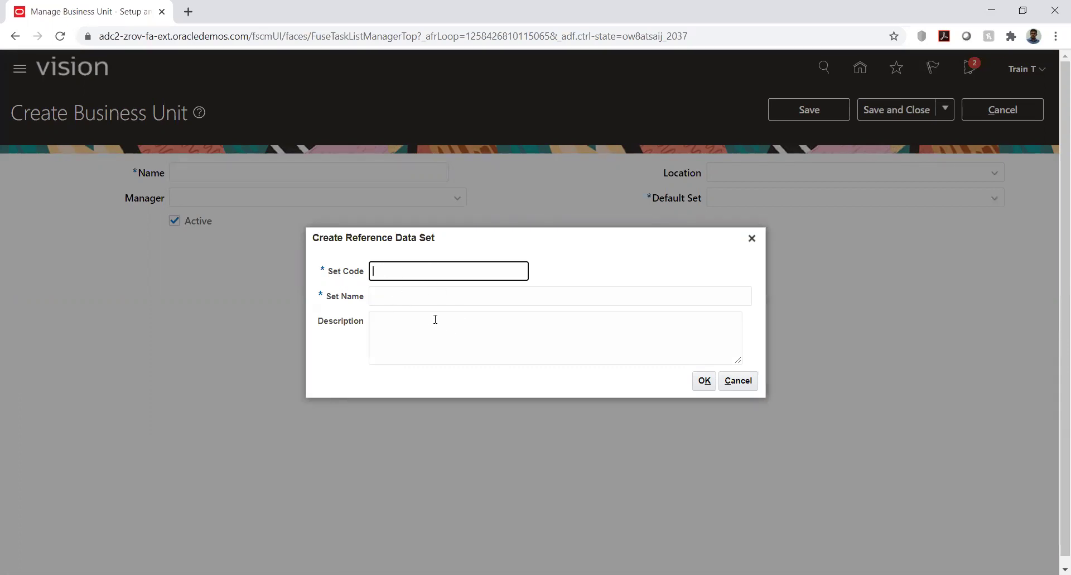
click(739, 383)
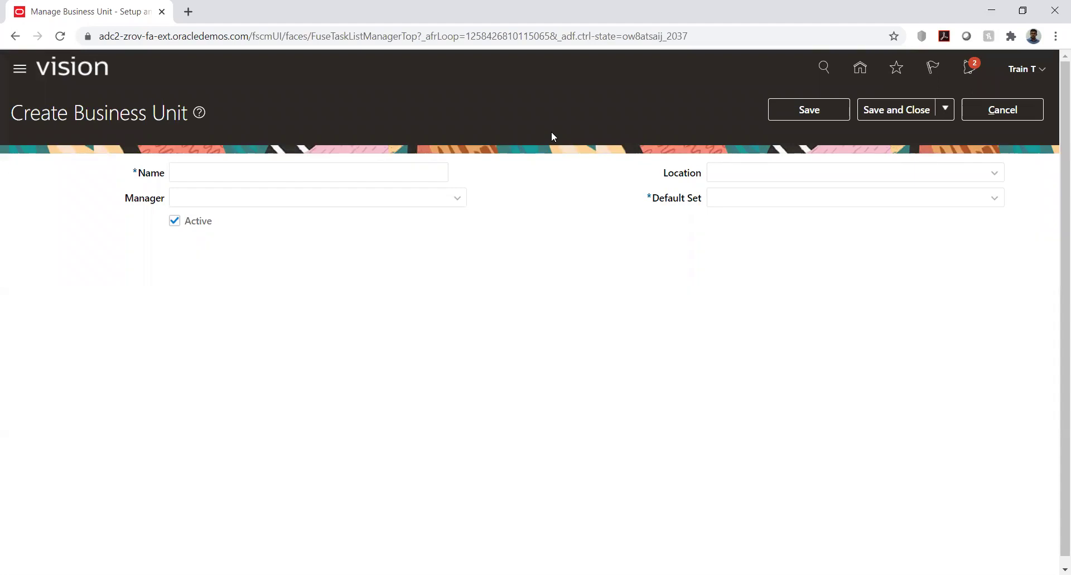
Switch to the Use case.xlsx workbook in Excel, enter the bold heading "Reference data set" in F6 and widen column F to fit
key(alt+Tab)
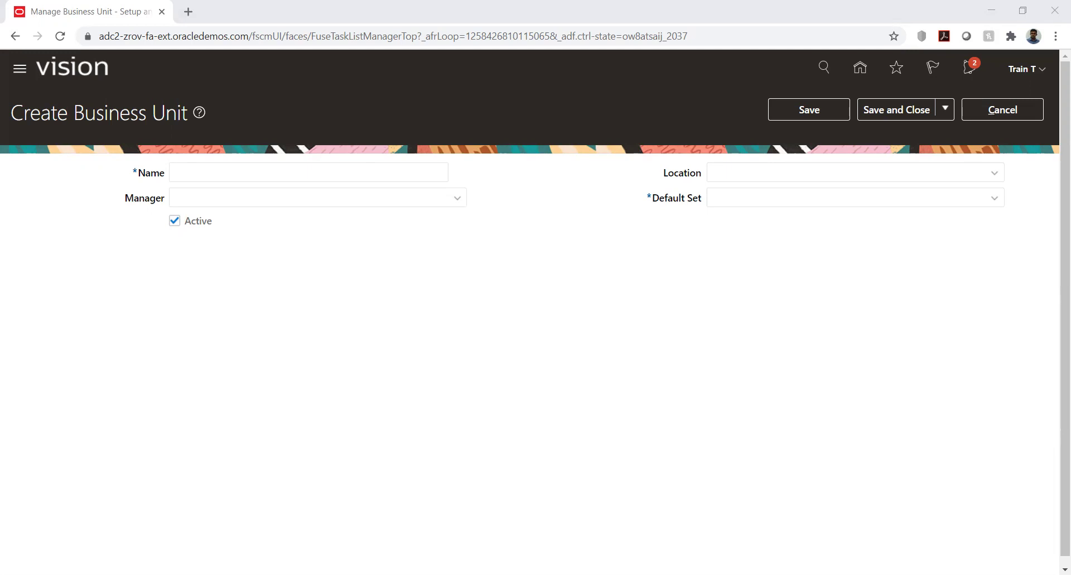
key(alt+Tab)
click(264, 260)
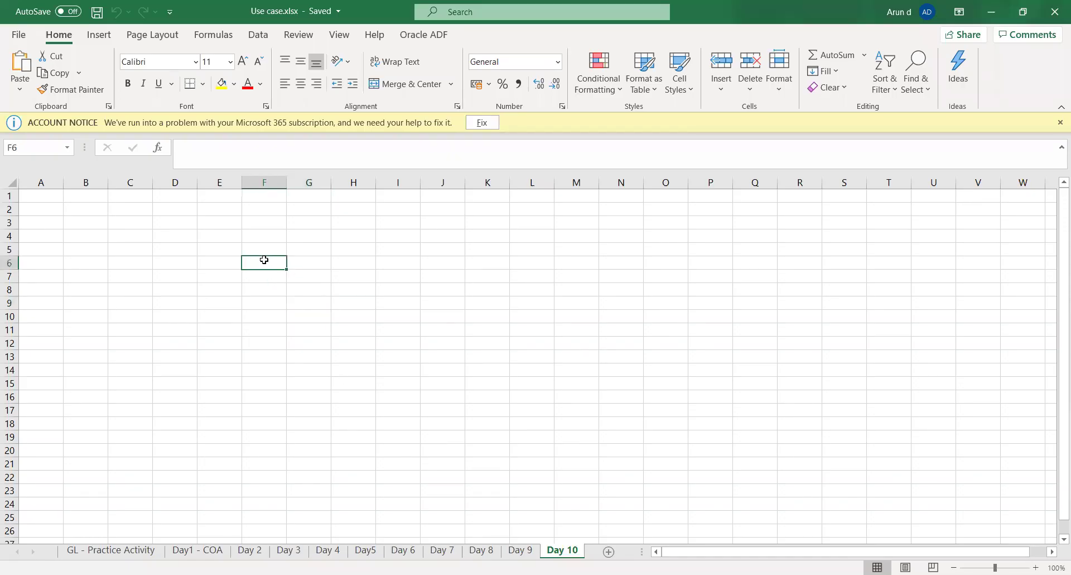
text(Reference data set)
key(Tab)
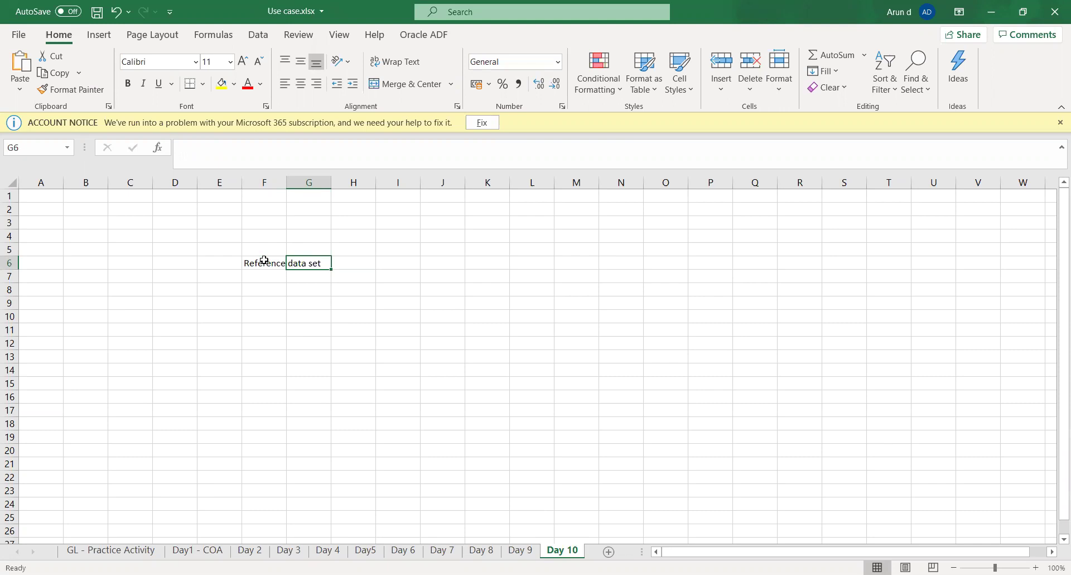
click(265, 260)
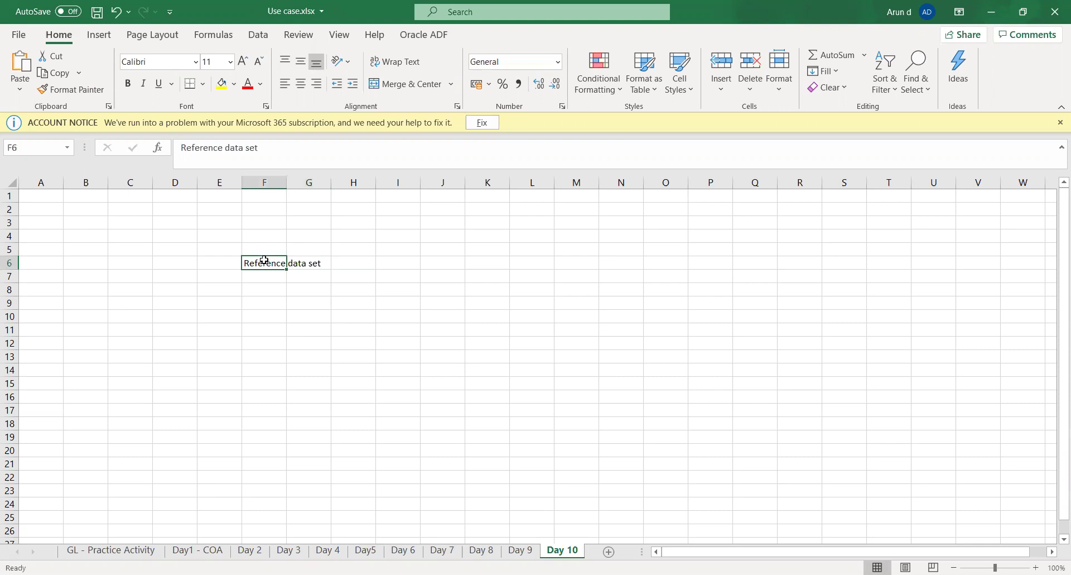
key(ctrl+b)
key(Return)
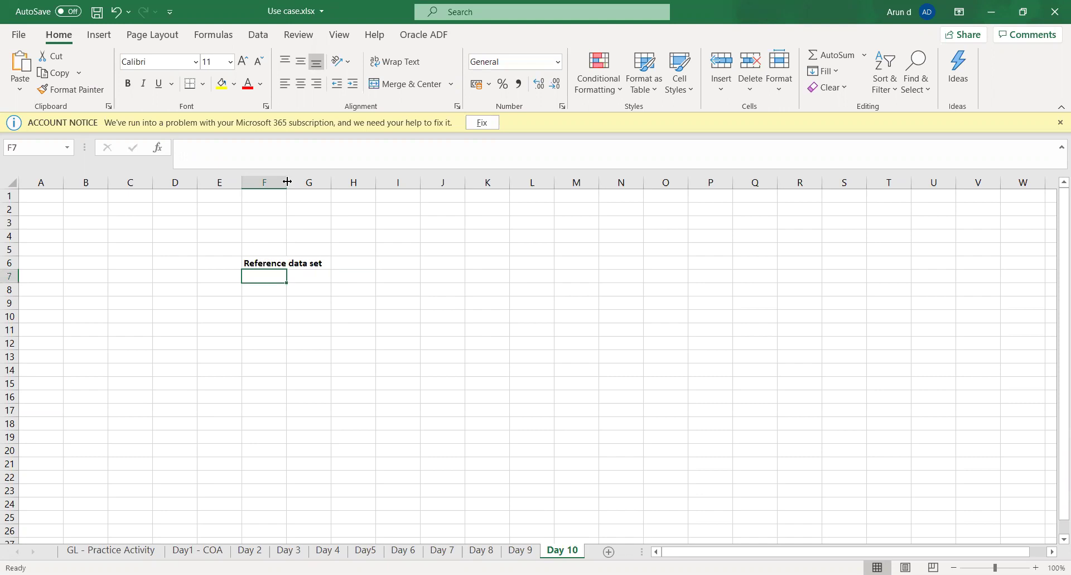
drag(287, 181, 326, 182)
Enter "Ledger" in F9 with the legal entities "LE 1" in E10 and "LE 2" in G10
click(267, 302)
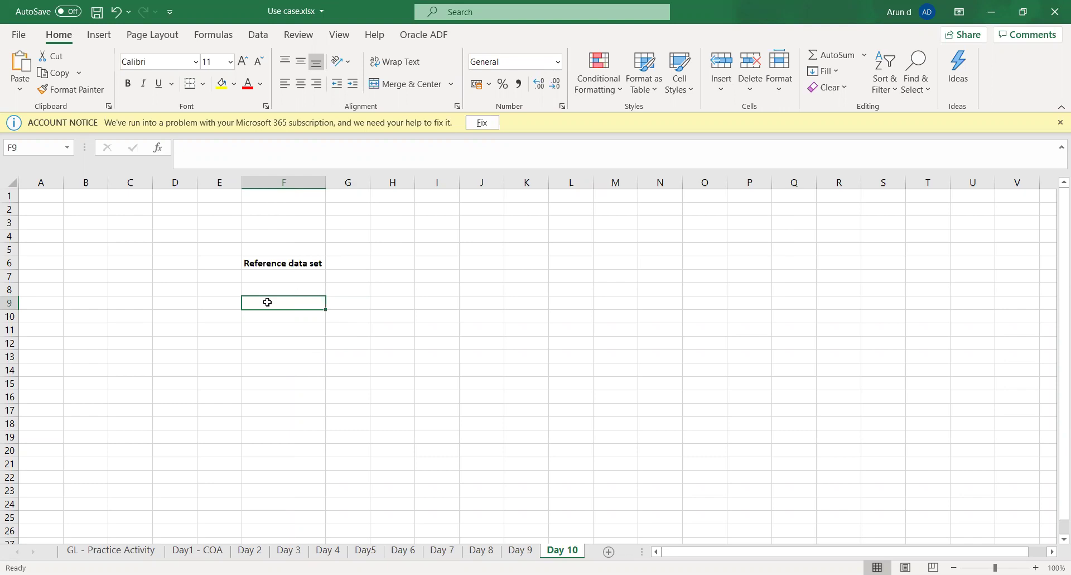
text(Ledger)
key(Tab)
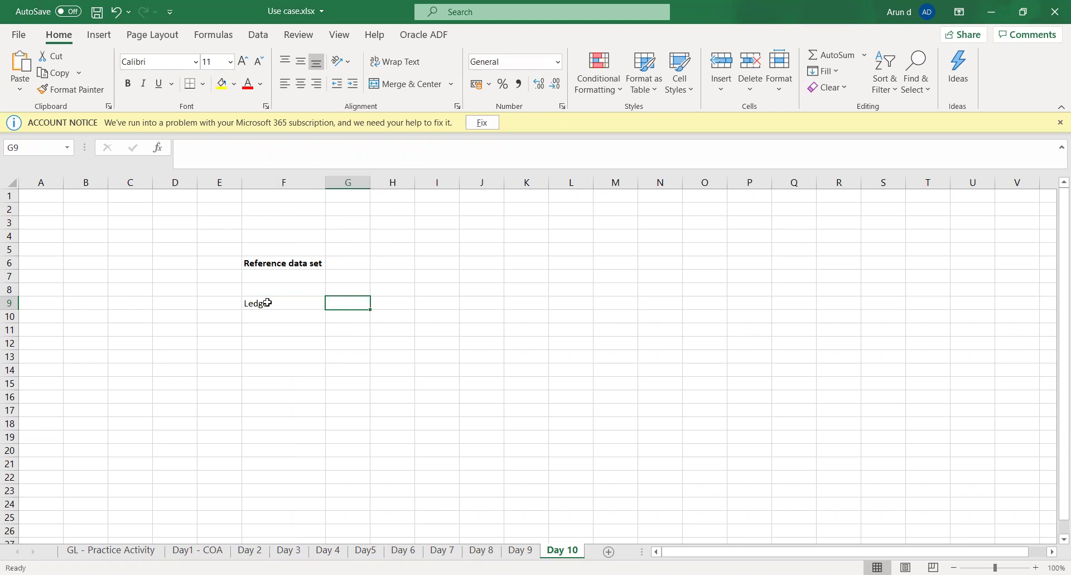
key(Left)
key(Down)
key(Left)
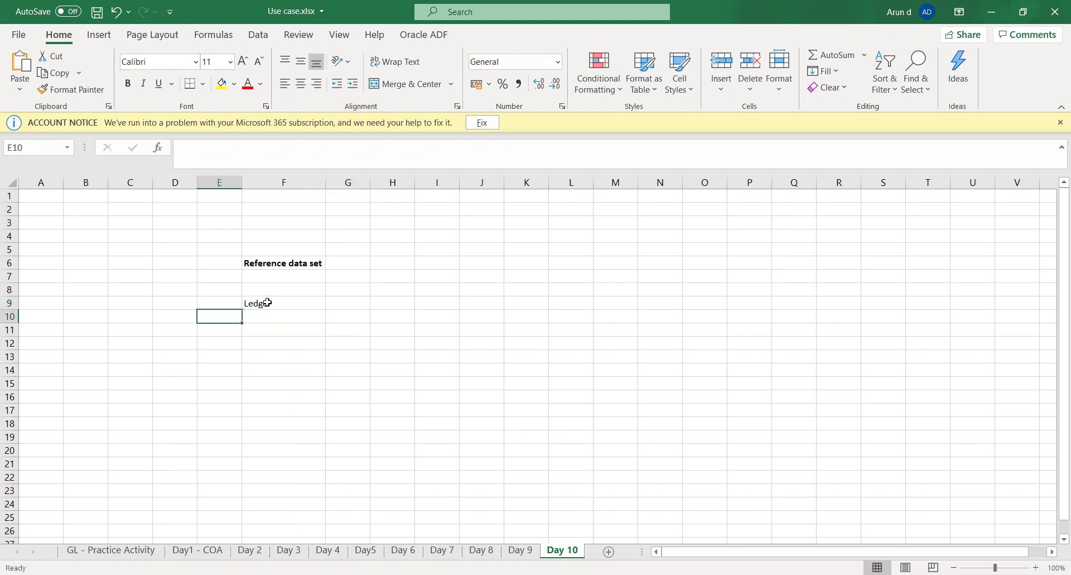
text(LE)
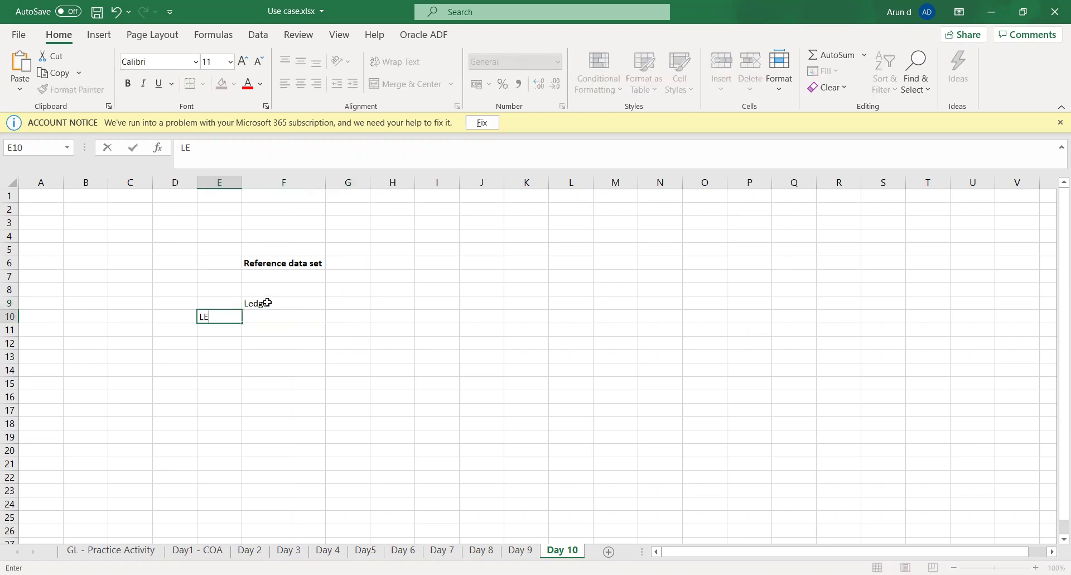
text( 1)
key(Tab)
key(Tab)
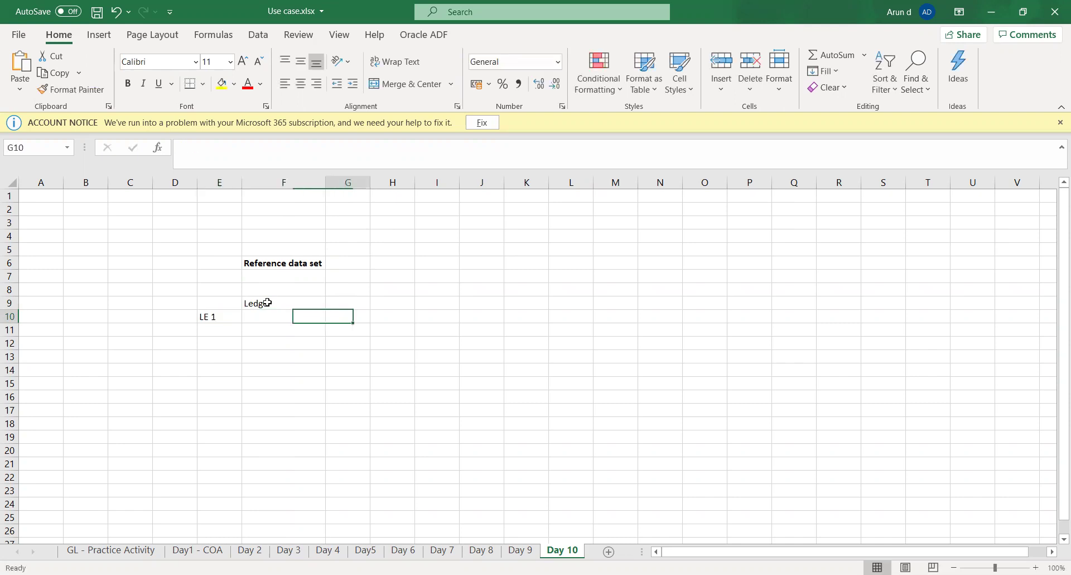
text(LE 2)
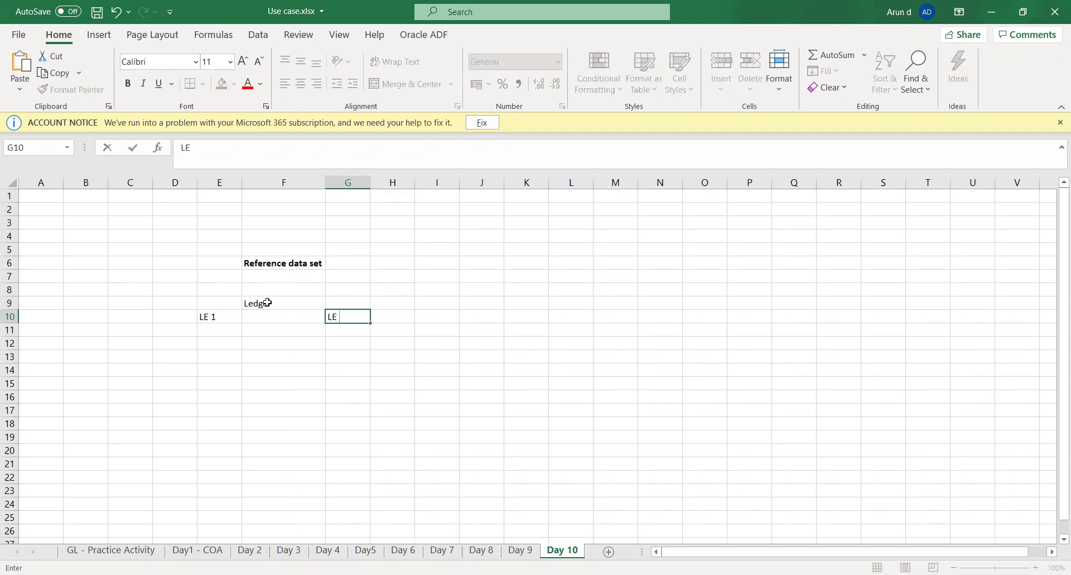
key(Tab)
Enter the business units "BU 1" in D11 and "BU 2" in E11 beneath LE 1
key(Down)
key(Left)
key(Left)
key(Left)
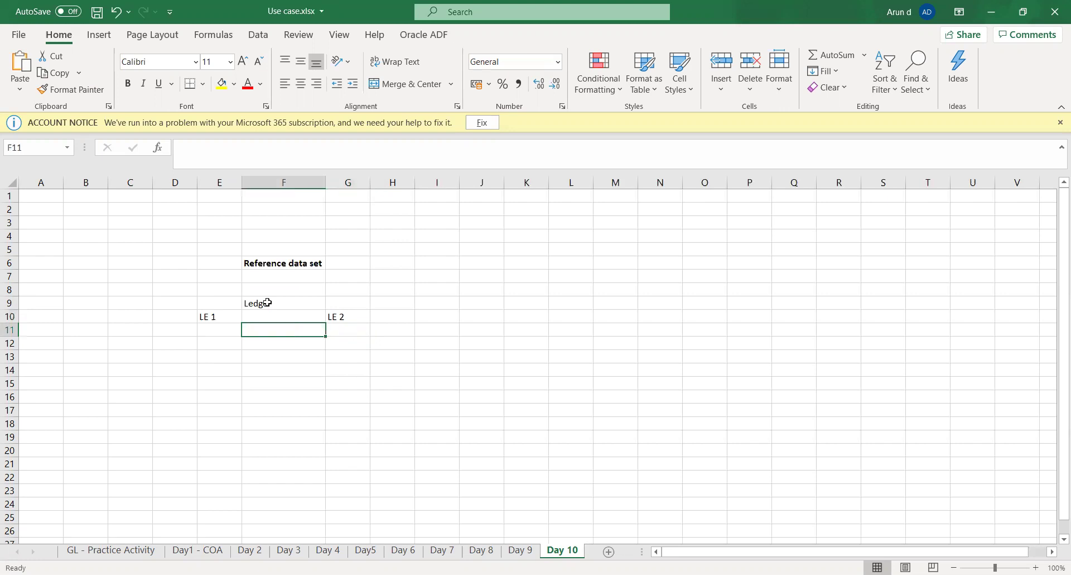
key(Left)
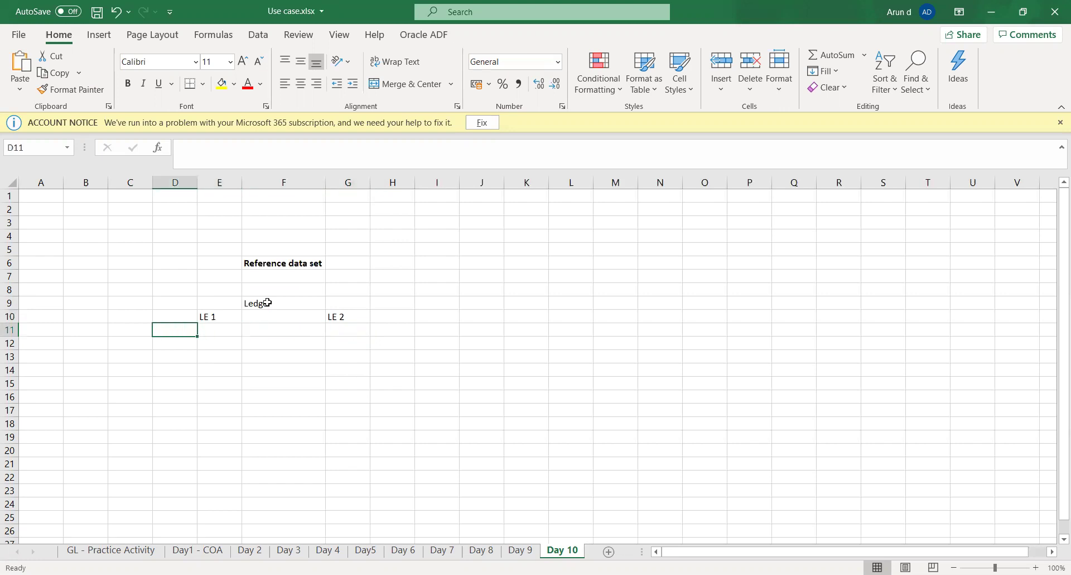
text(BU 1)
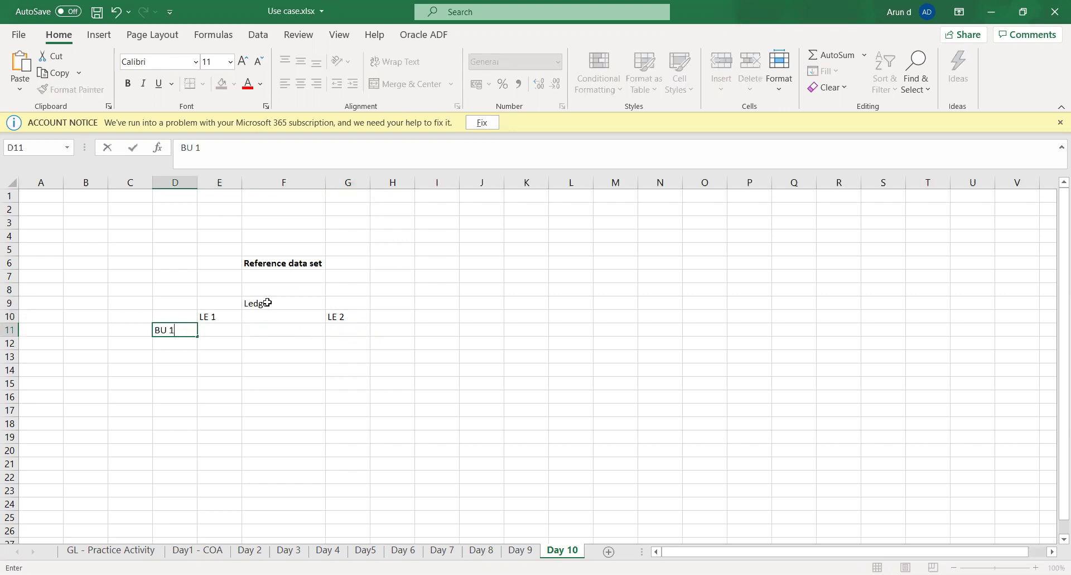
key(Tab)
text(BU 2)
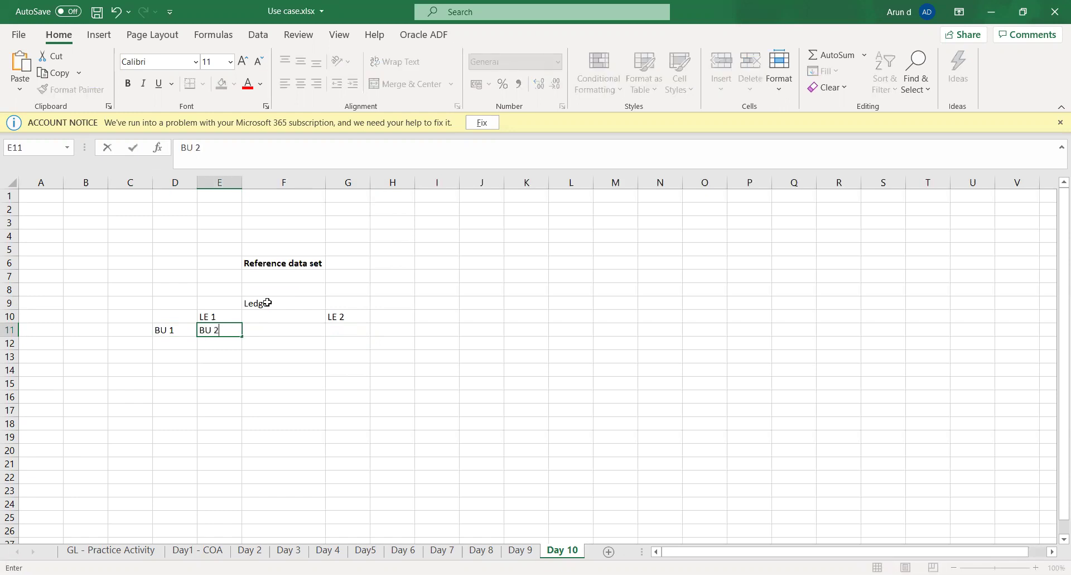
key(Tab)
Enter "BU 1", "BU 2" and "BU 3" in G11 to I11 beneath LE 2, and save the workbook
key(Tab)
text(BU 1)
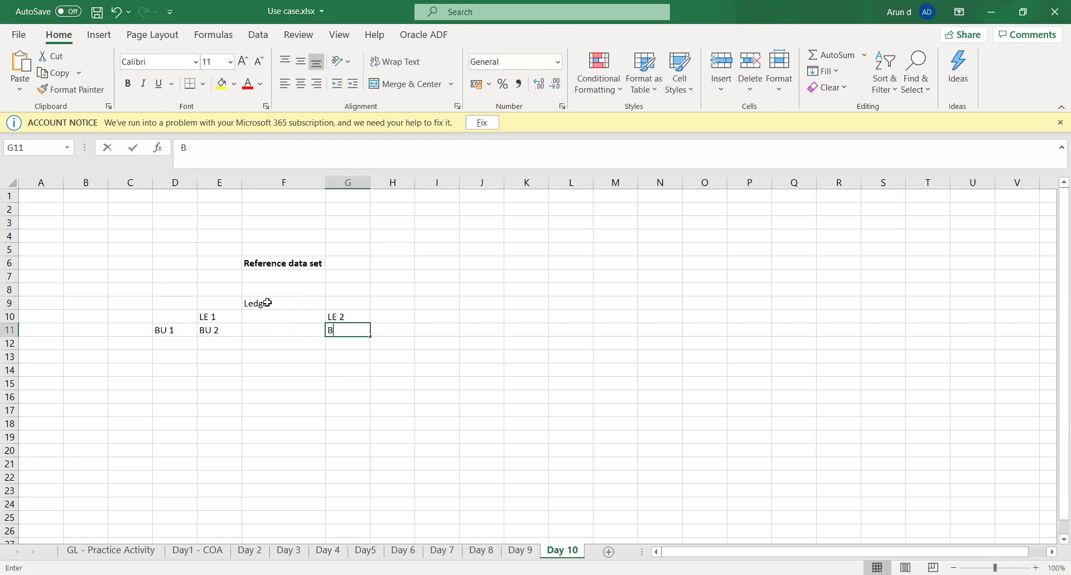
key(Tab)
text(BU 2)
key(Tab)
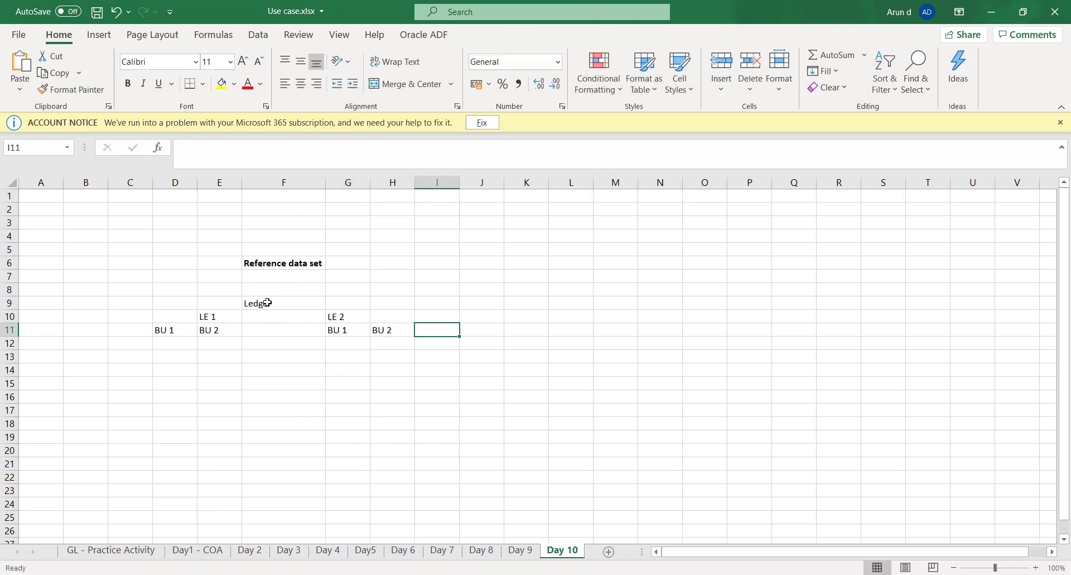
text(BU 3)
key(Tab)
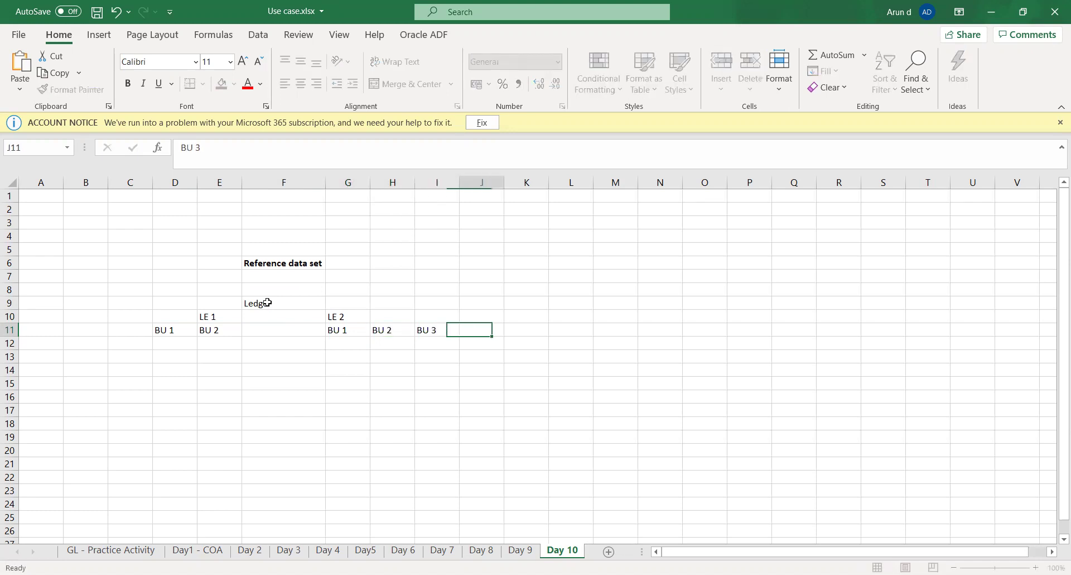
key(Down)
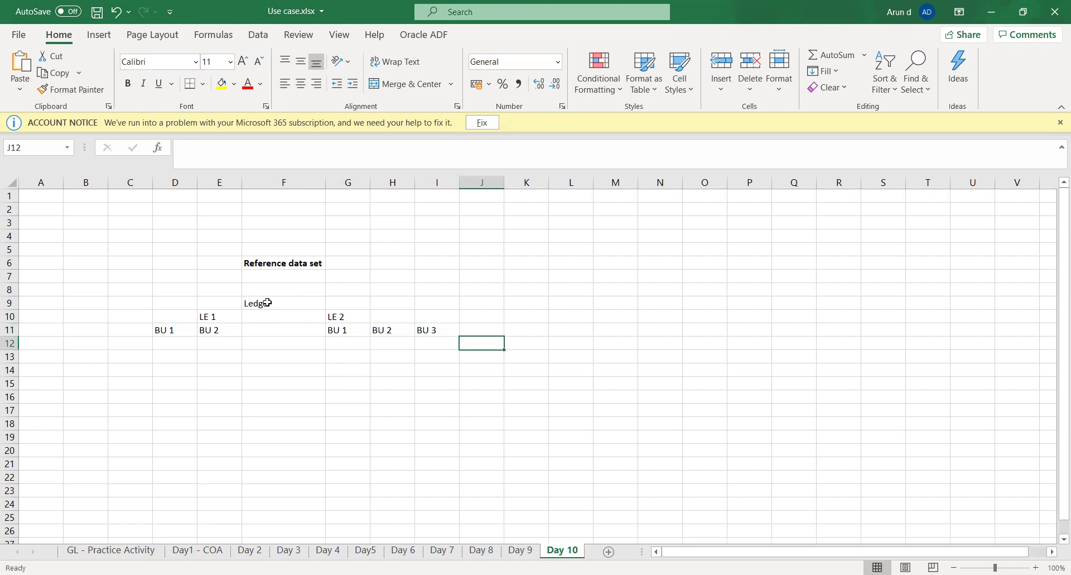
key(ctrl+s)
key(Left)
key(Left)
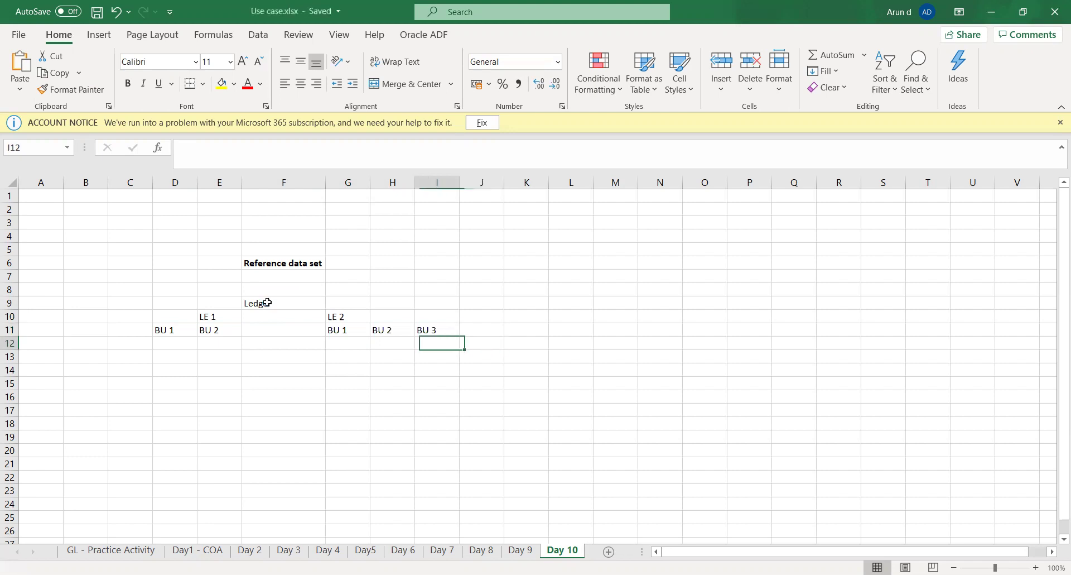
key(Left)
key(Left)
key(Left)
key(Left)
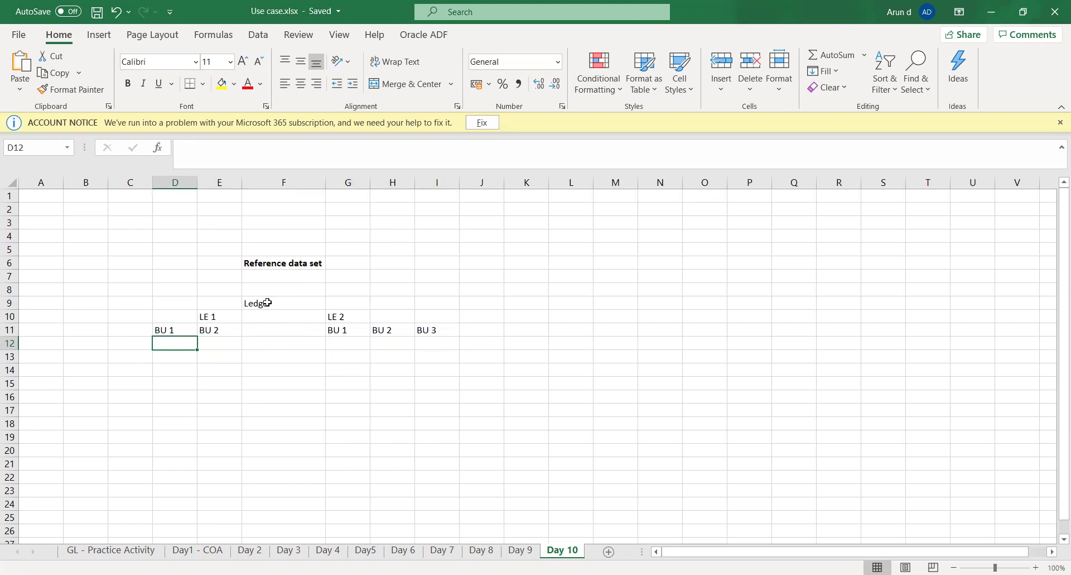
key(Up)
key(Up)
key(Right)
key(Right)
key(Up)
key(Down)
key(Down)
key(Left)
key(Left)
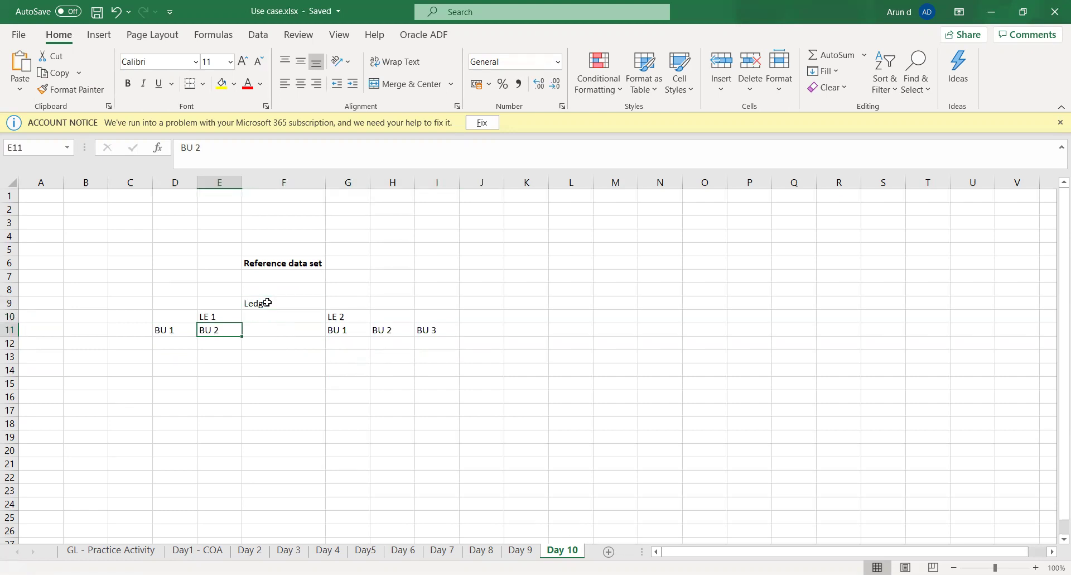
Enter the locations "NY" in D12 and "CAL" in E12 beneath LE 1's business units
key(Down)
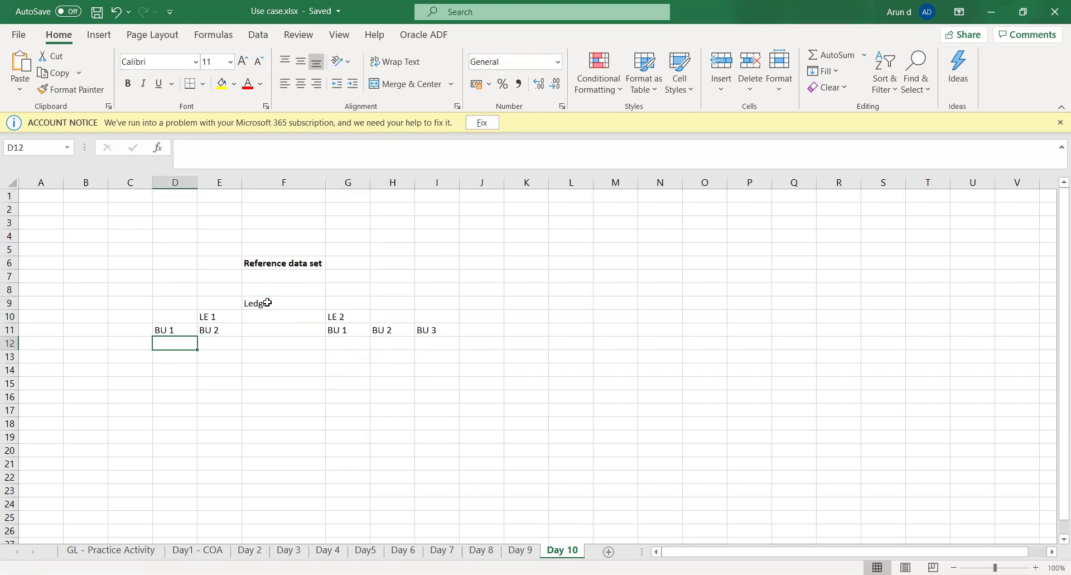
text(NY)
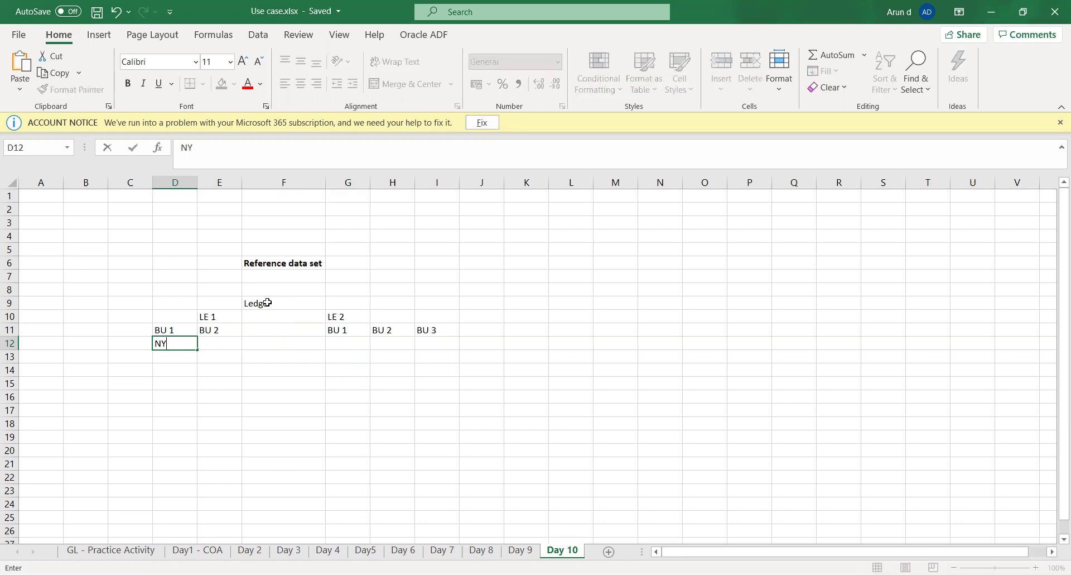
key(Right)
text(CAL)
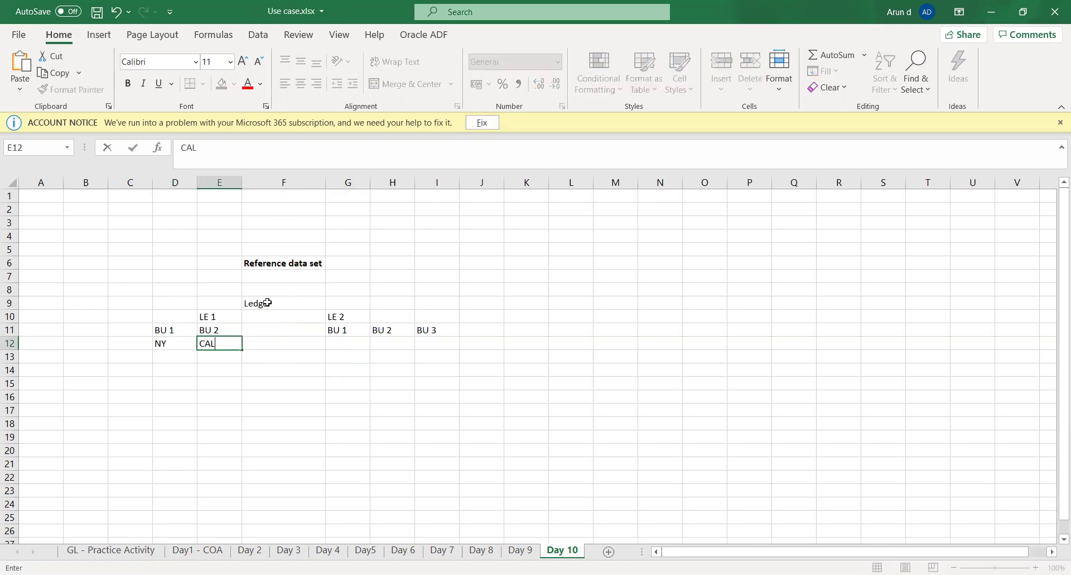
key(Right)
Enter the locations "MY" in G12, "MA" in H12 and "MA" in I12 beneath LE 2's business units
key(Right)
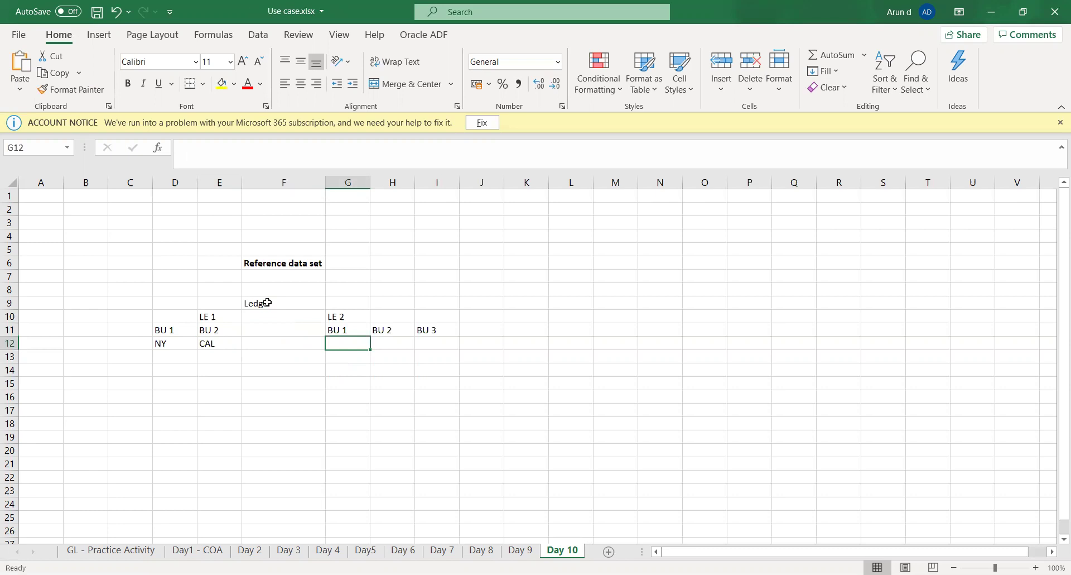
text(MY)
key(Right)
text(MA)
key(Right)
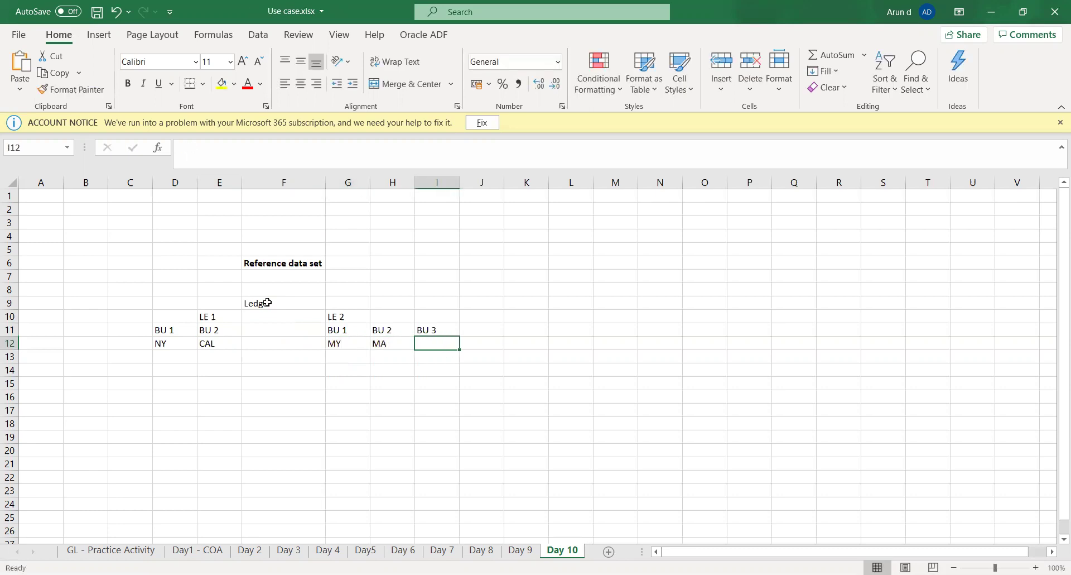
key(Tab)
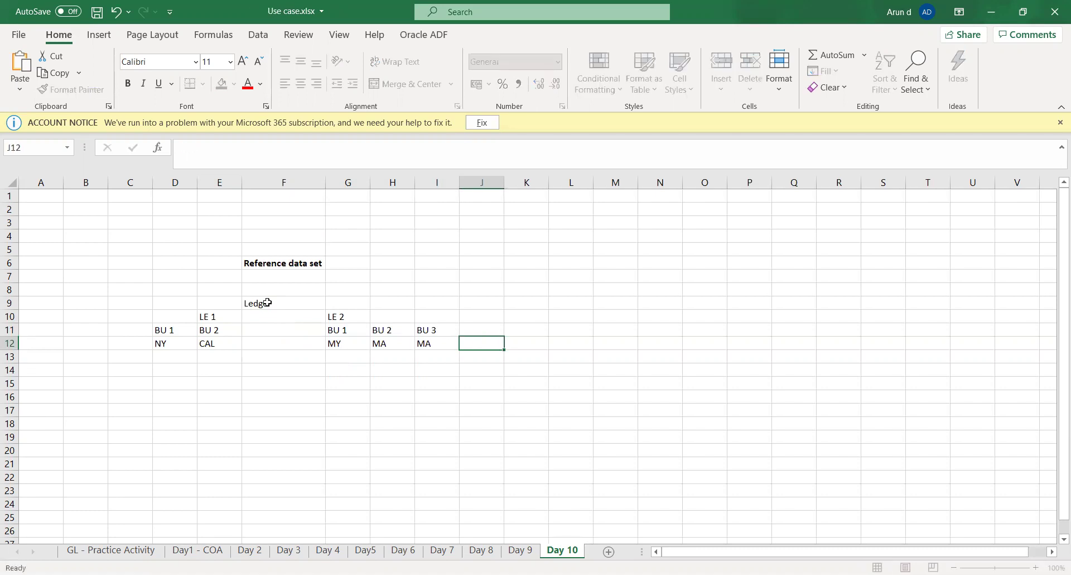
key(Left)
key(Left)
key(Left)
key(Left)
key(Left)
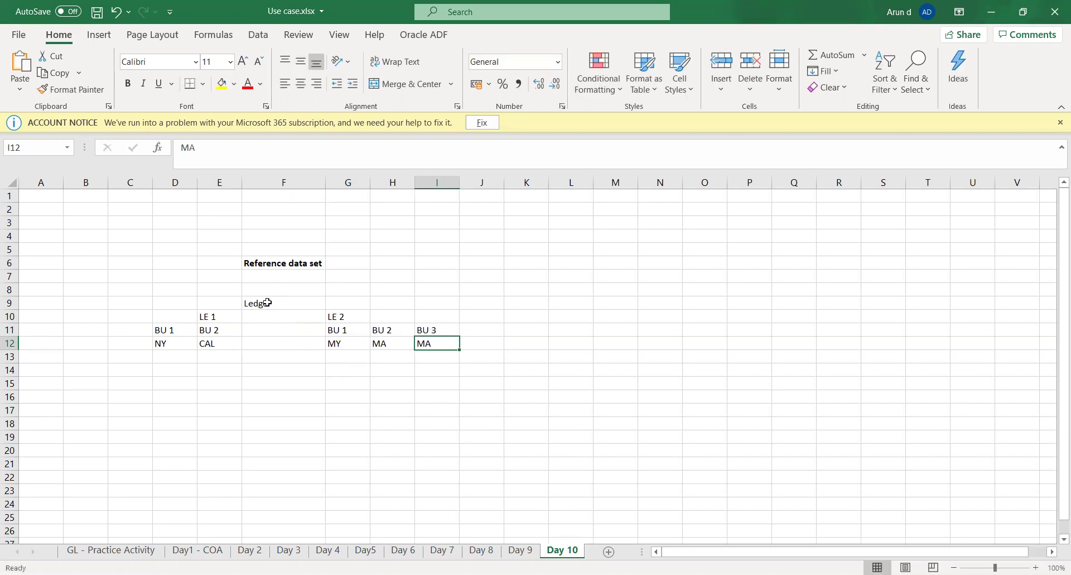
key(Left)
key(Up)
key(Up)
key(Right)
key(Right)
key(Down)
key(Down)
key(Down)
key(Left)
key(Left)
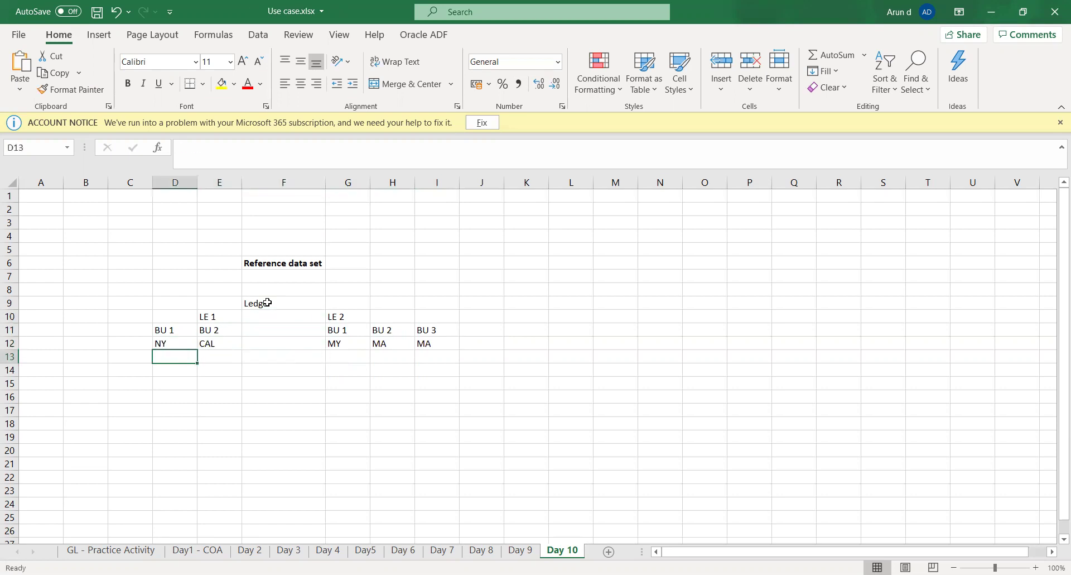
Enter "HW RDS" in F7, directly beneath the "Reference data set" heading
key(Down)
key(Up)
key(Up)
key(Up)
key(Up)
key(Up)
key(Up)
key(Up)
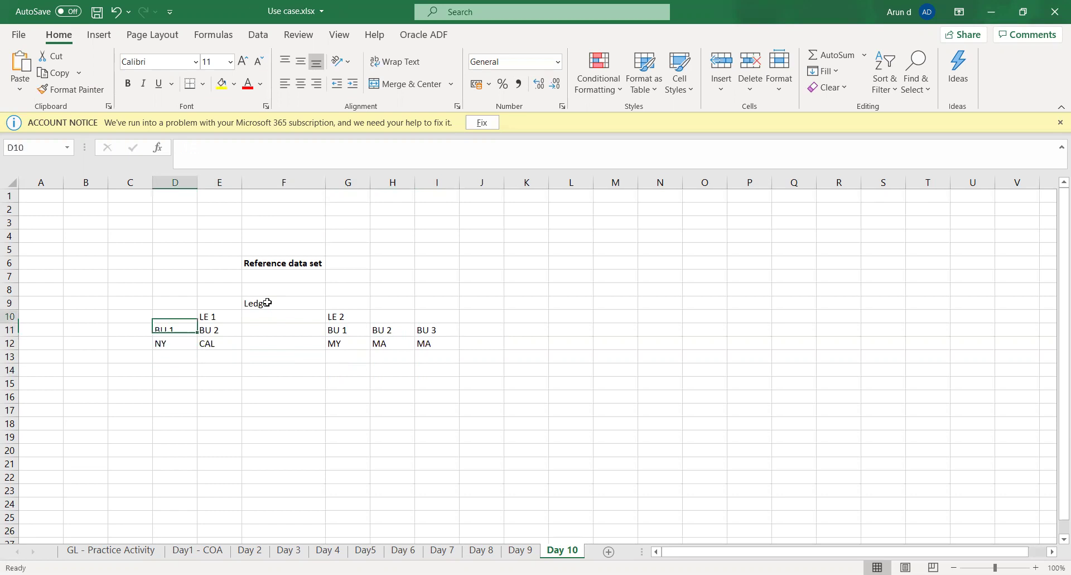
key(Right)
key(Right)
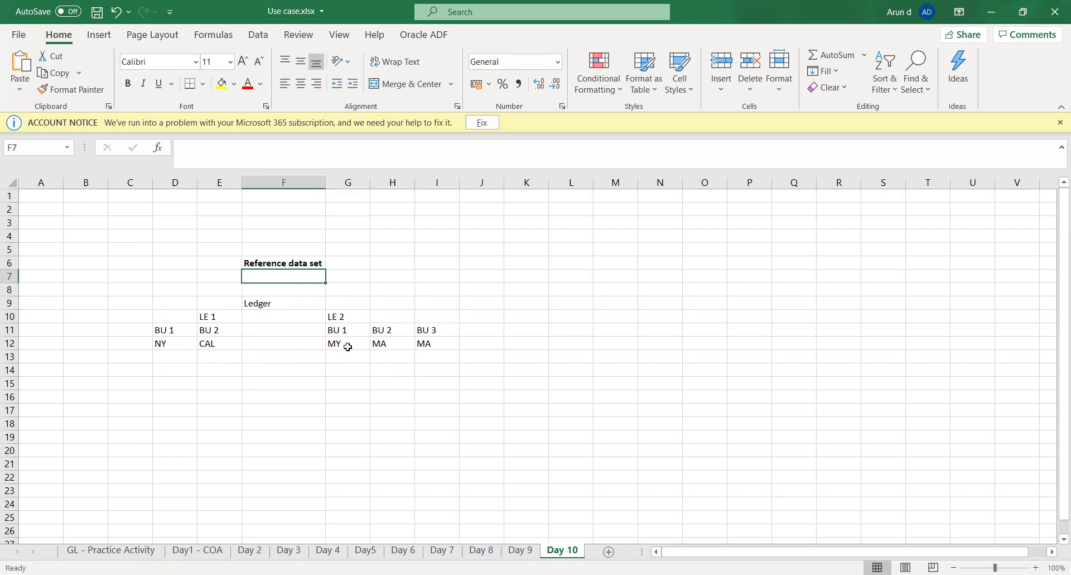
text(H)
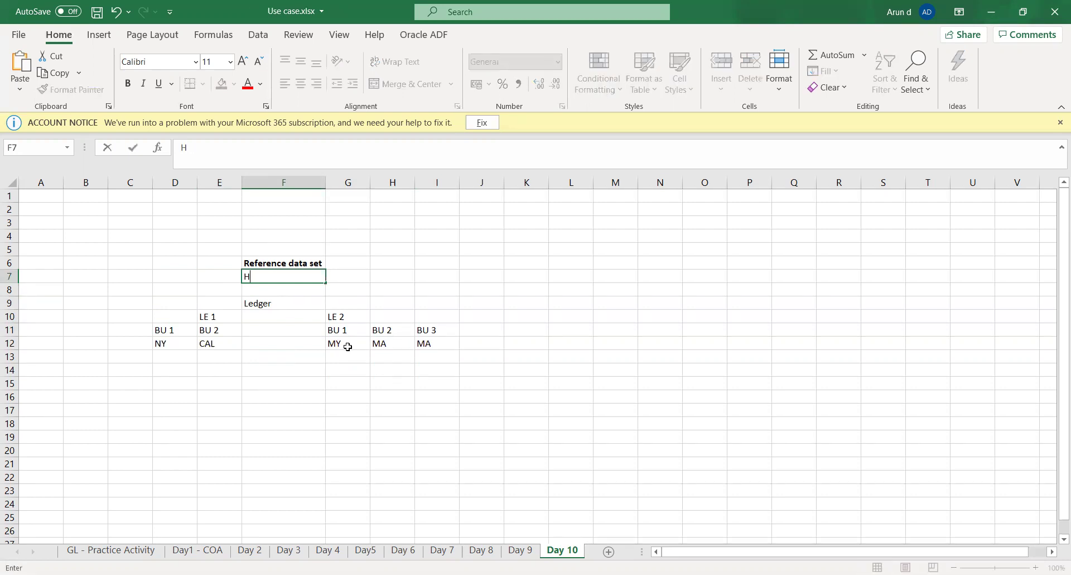
text(W RDS)
key(Tab)
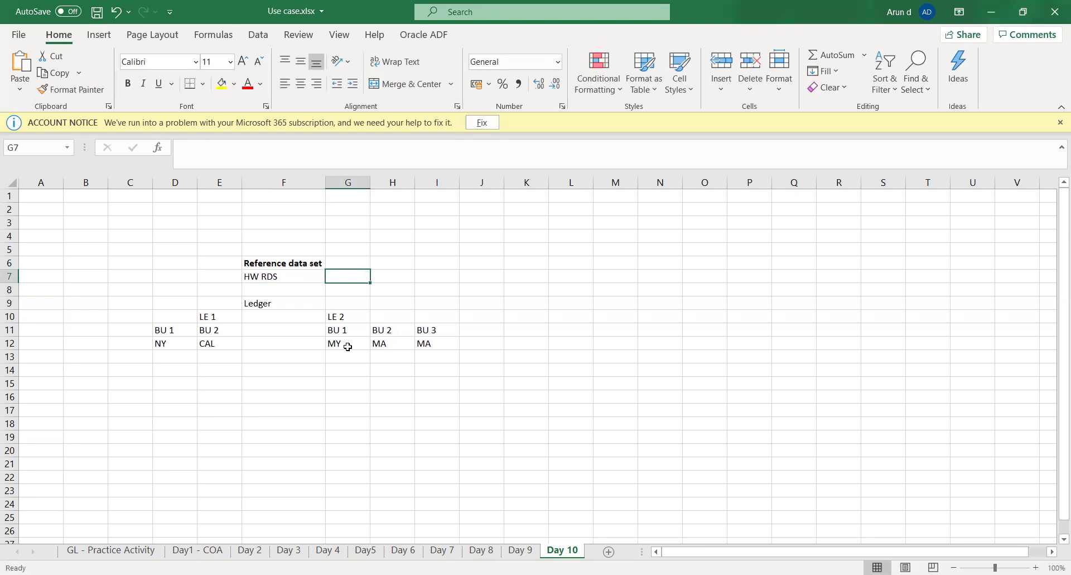
Examine the business units under LE 1 and LE 2 in relation to the HW RDS reference data set
key(Down)
key(Down)
key(Down)
key(Down)
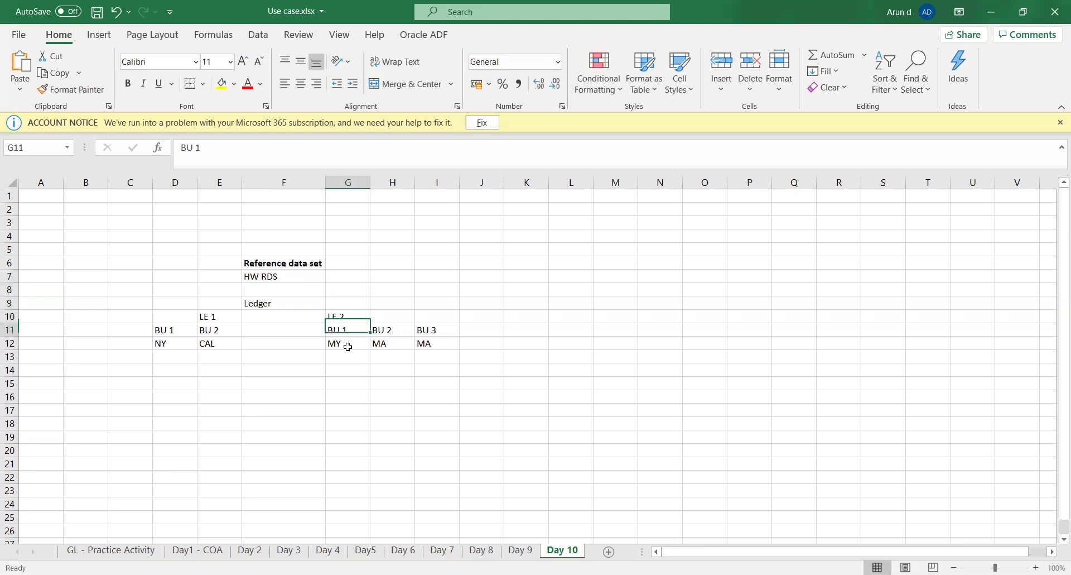
key(Left)
key(Left)
key(Left)
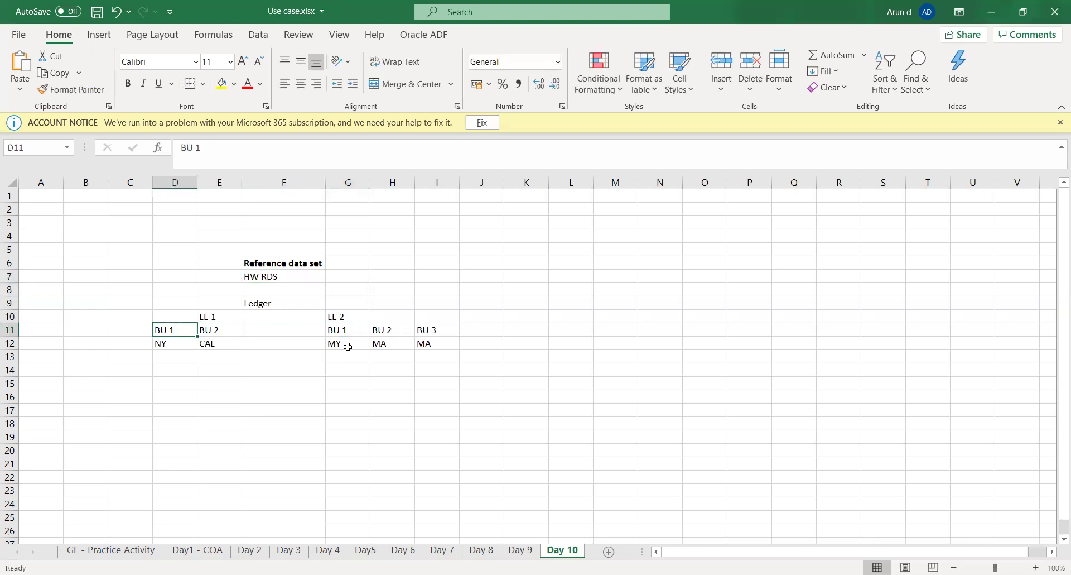
key(Right)
key(Right)
key(Right)
key(Right)
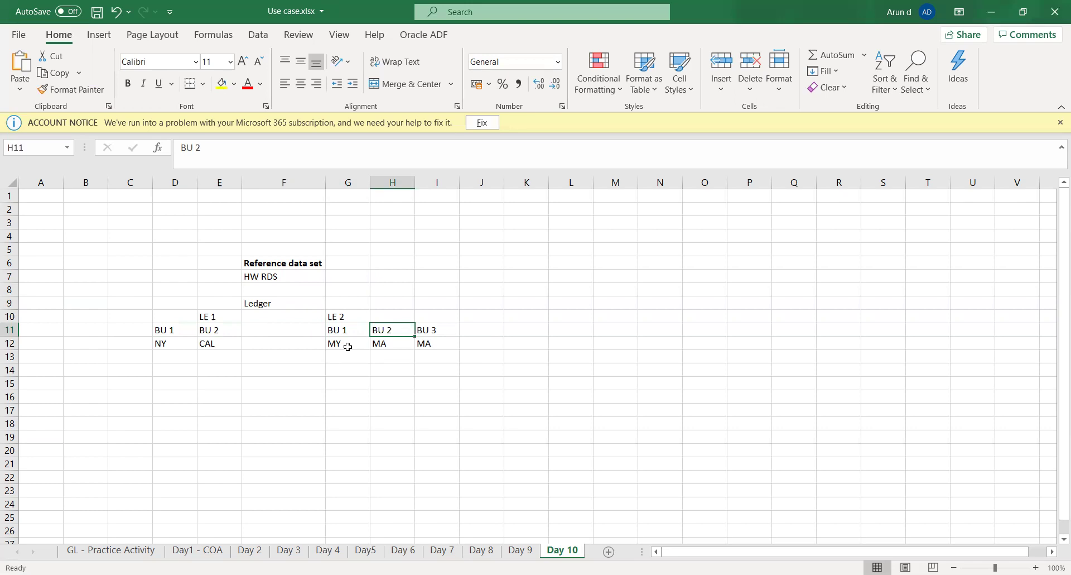
key(Left)
key(Left)
key(Up)
key(Up)
key(Up)
key(Up)
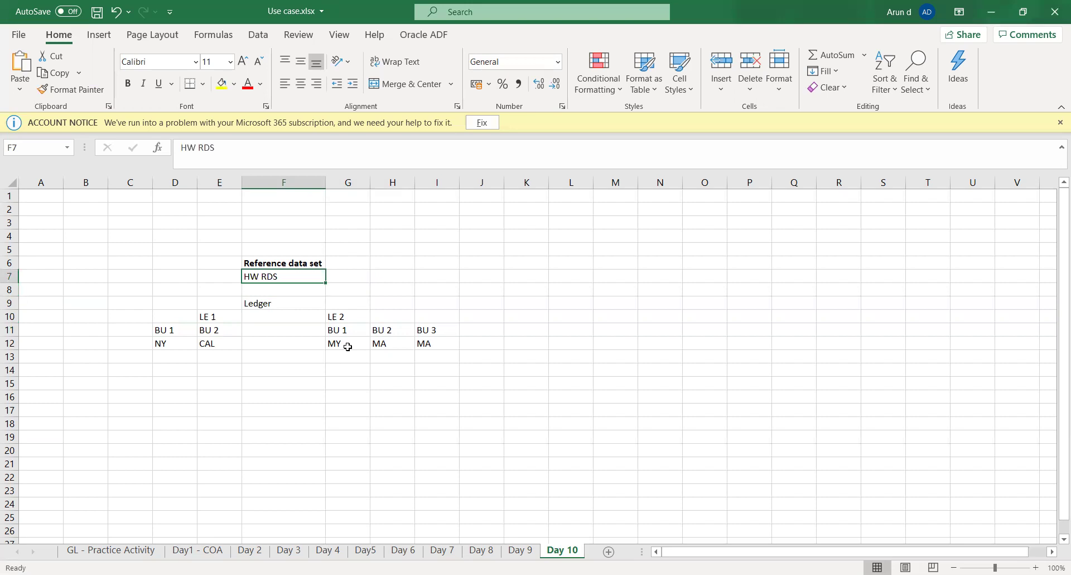
key(Down)
key(Down)
key(Down)
key(Down)
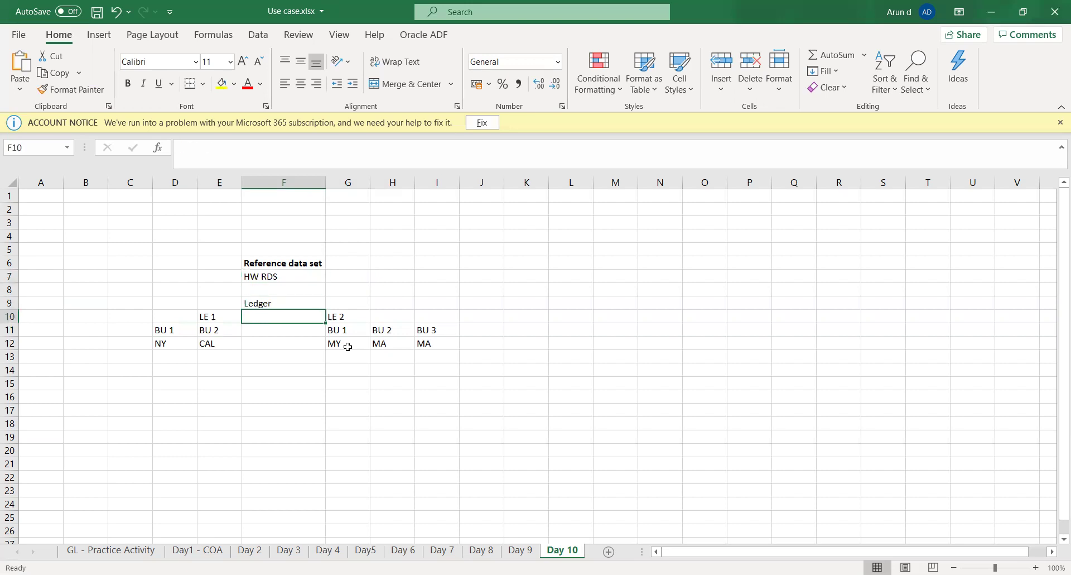
key(Left)
key(Right)
key(Right)
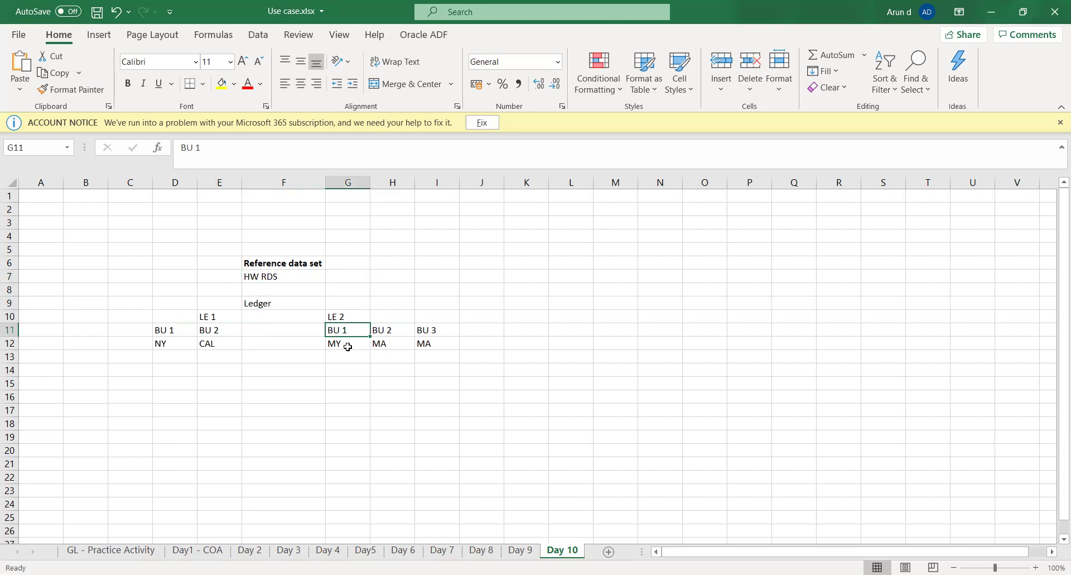
Enter "Transaction type" in G14, two rows beneath the locations of LE 2's business units
key(Right)
key(Right)
key(Right)
key(Down)
key(Down)
key(Down)
key(Left)
key(Left)
key(Left)
key(Left)
key(Right)
text(Tr)
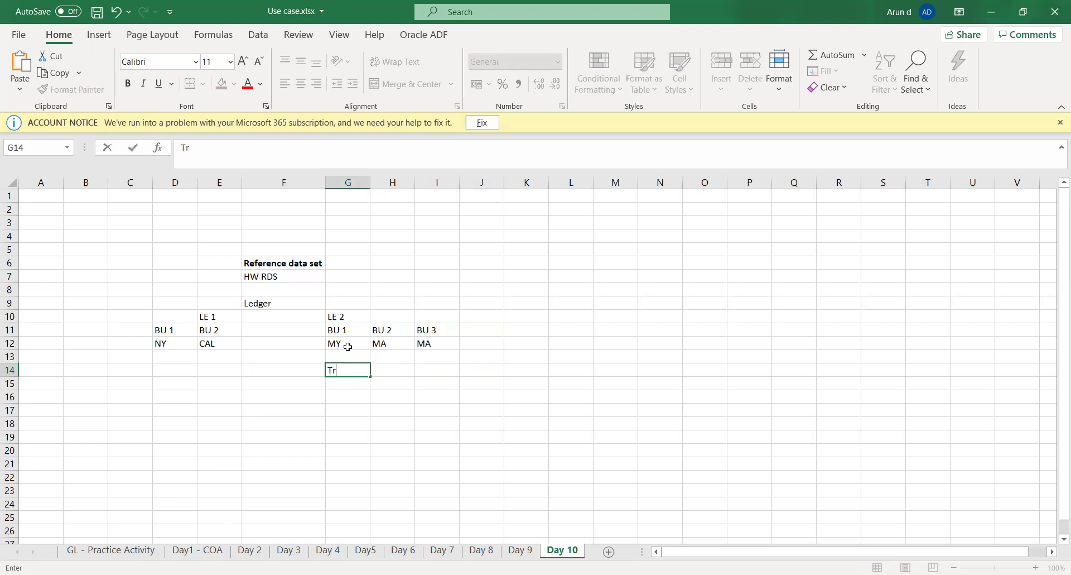
text(ansaction type)
key(Tab)
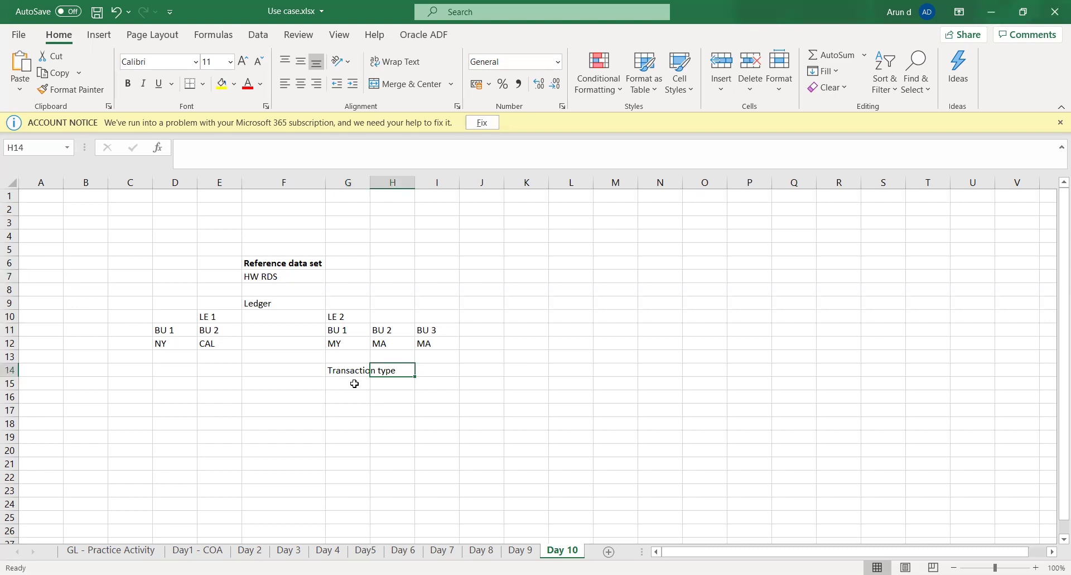
Enter "Payment terms" in J9, on the same row as the Ledger entry
key(Up)
key(Up)
key(Up)
key(Up)
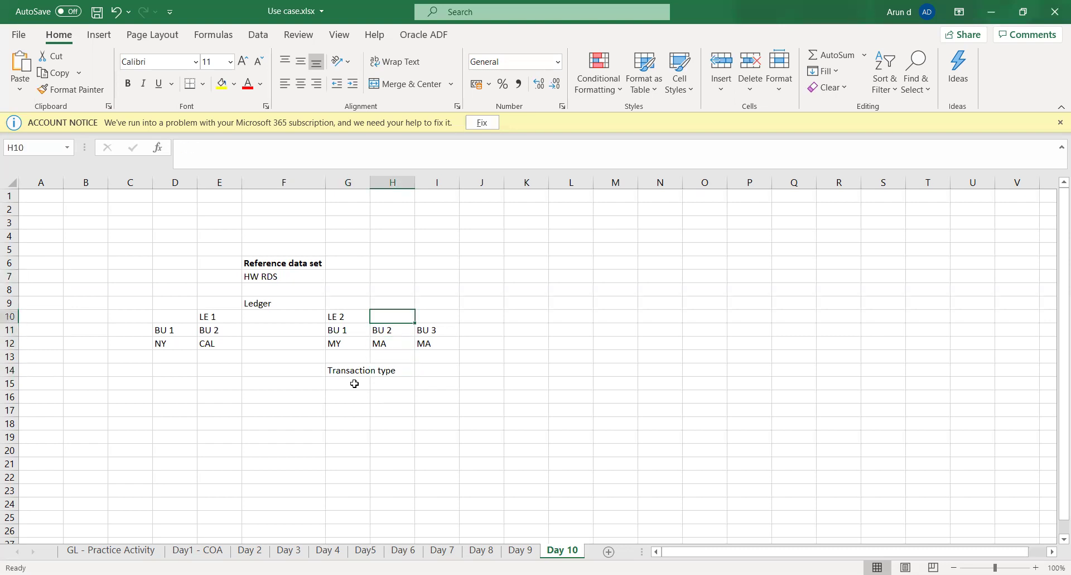
key(Up)
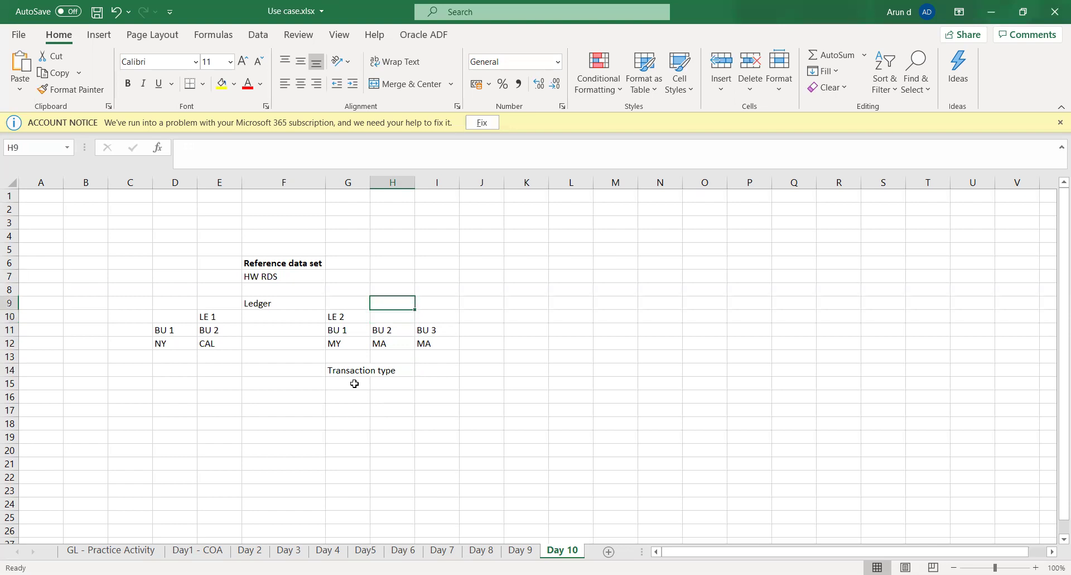
key(Left)
key(Left)
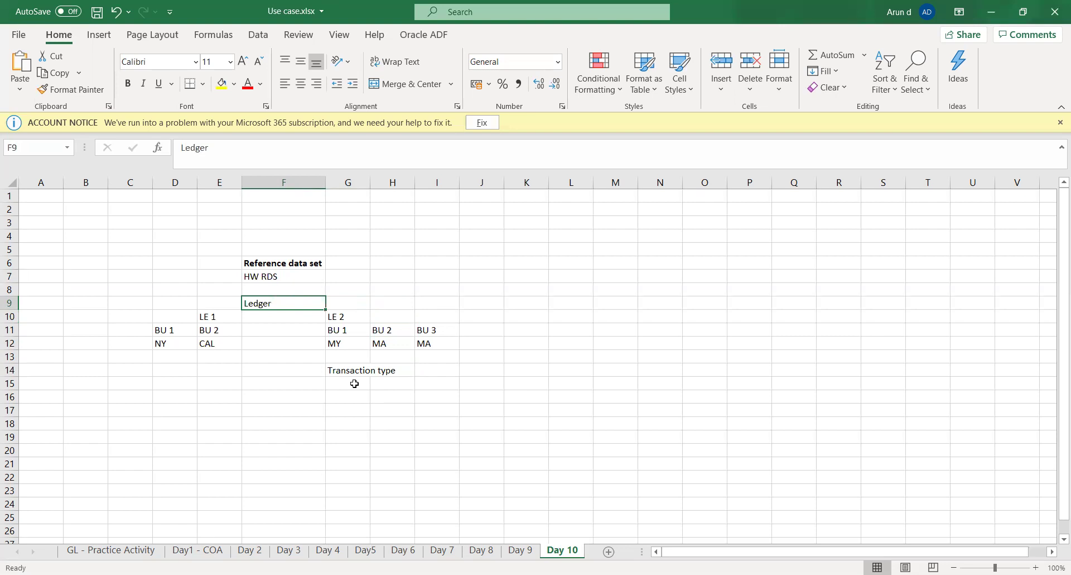
key(Right)
key(Right)
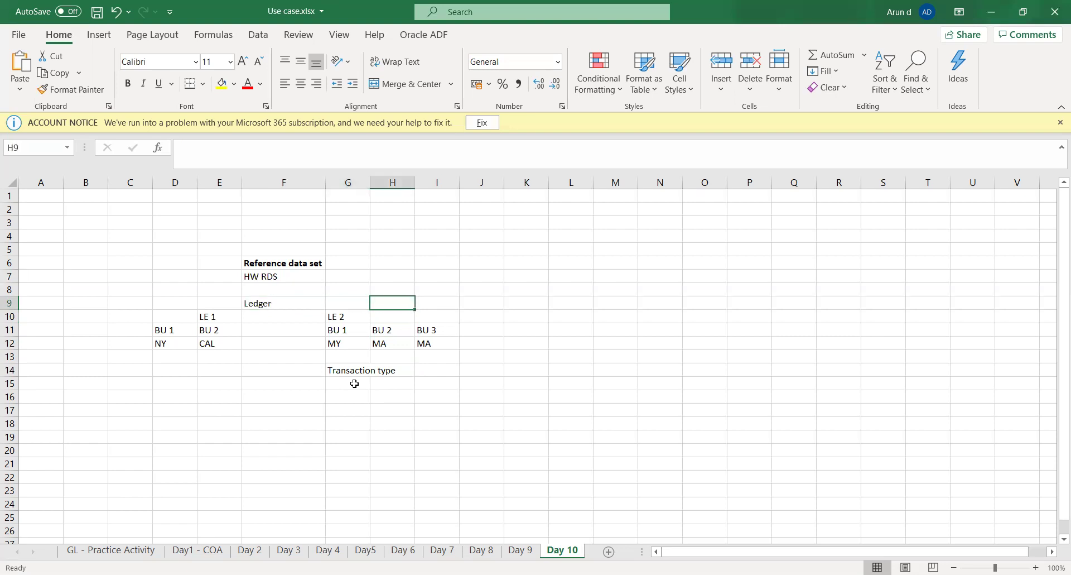
key(Right)
key(Right)
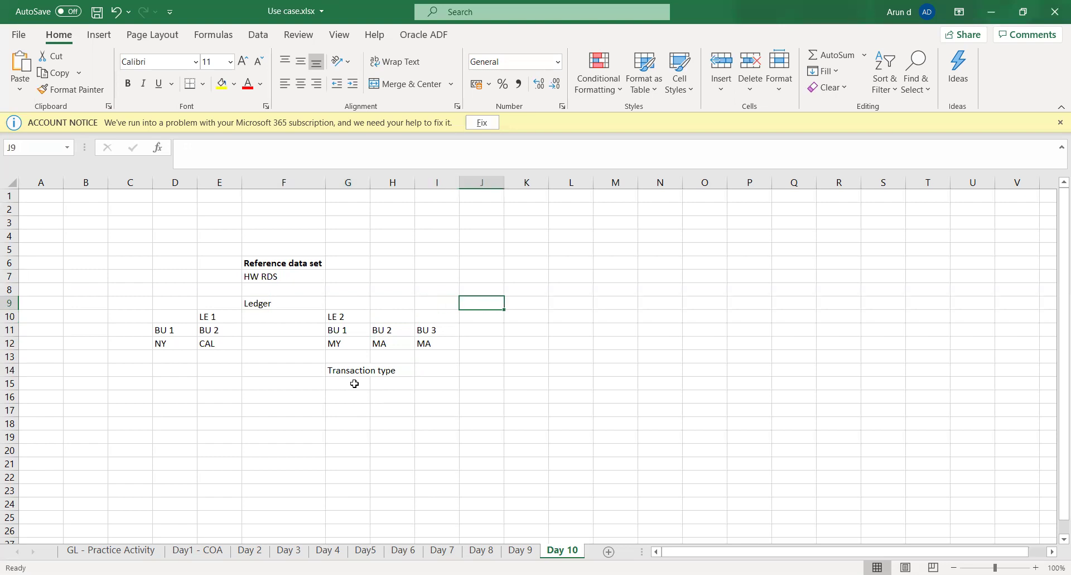
text(Pay)
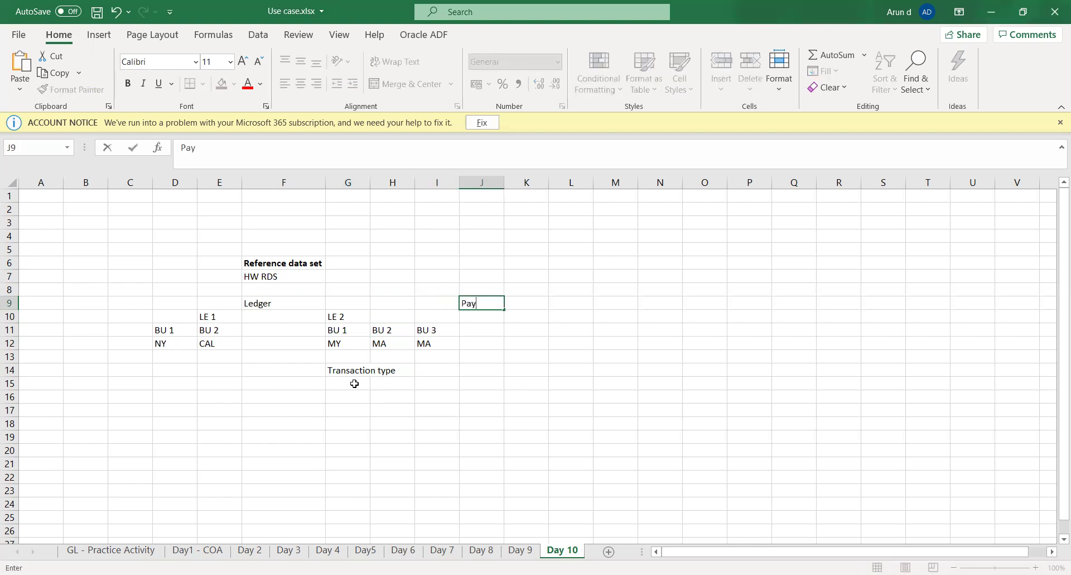
text(ment terms)
key(Tab)
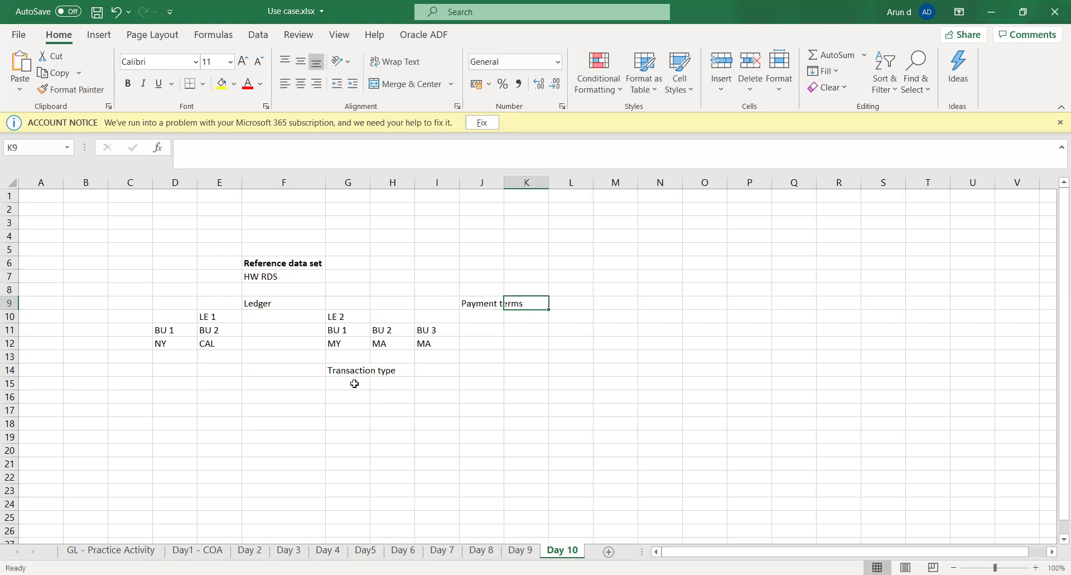
Examine how the Payment terms entry relates to LE 2's business units and the HW RDS reference data set
key(Left)
key(Down)
key(Down)
key(Down)
key(Up)
key(Left)
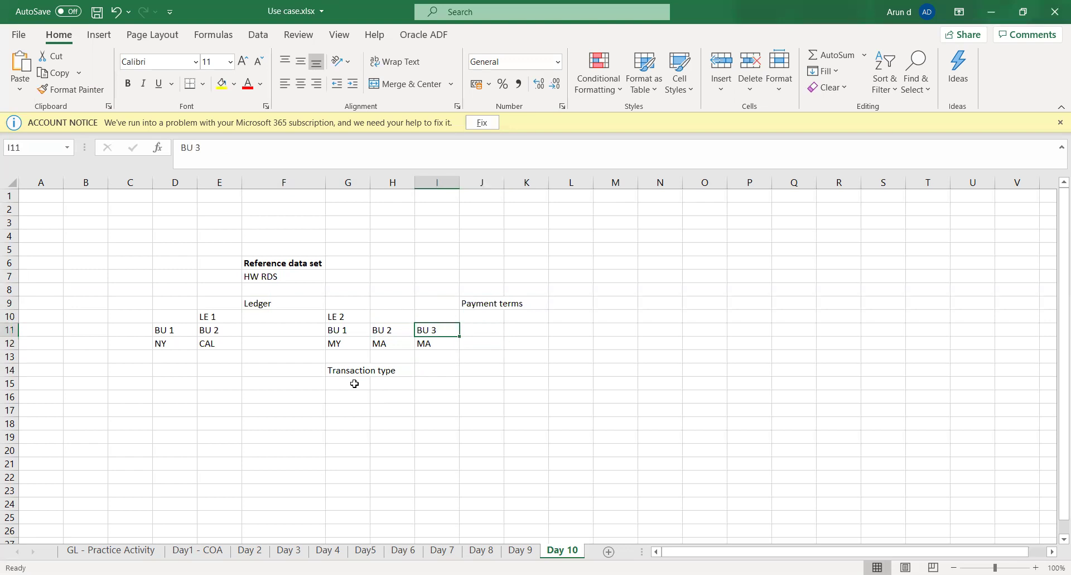
key(Right)
key(Up)
key(Up)
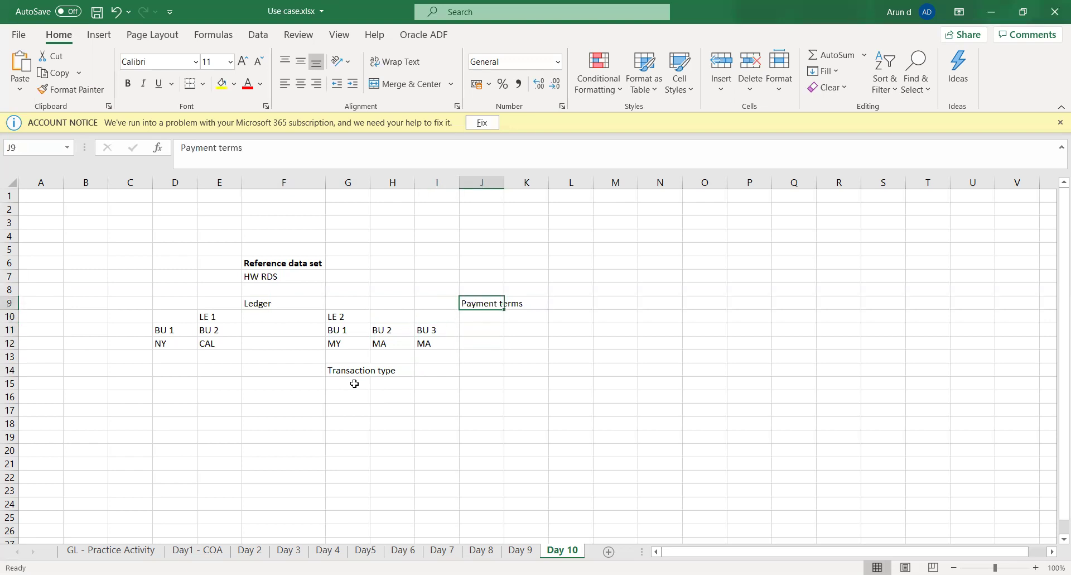
key(Left)
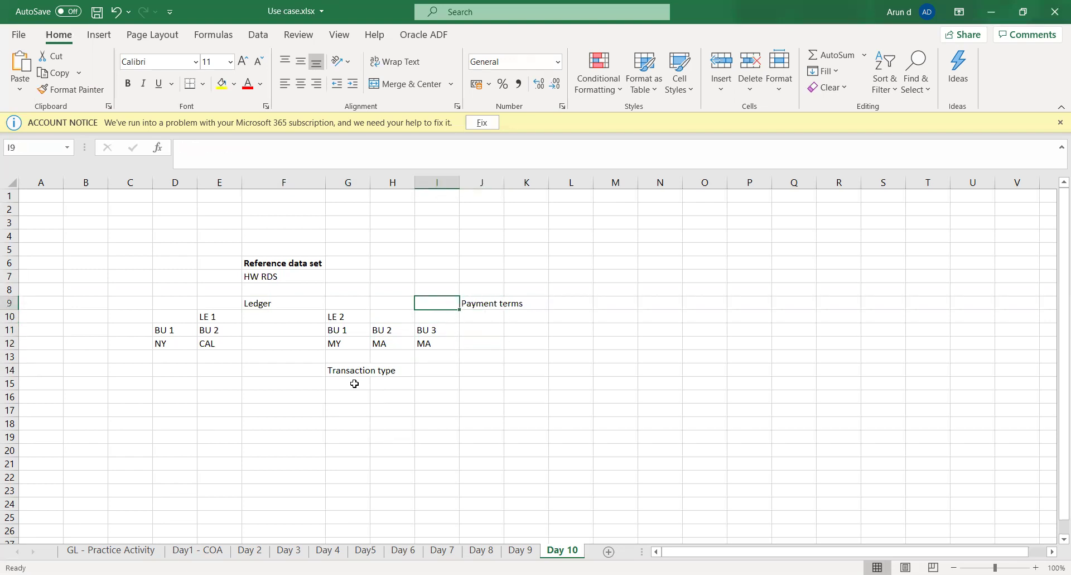
click(266, 275)
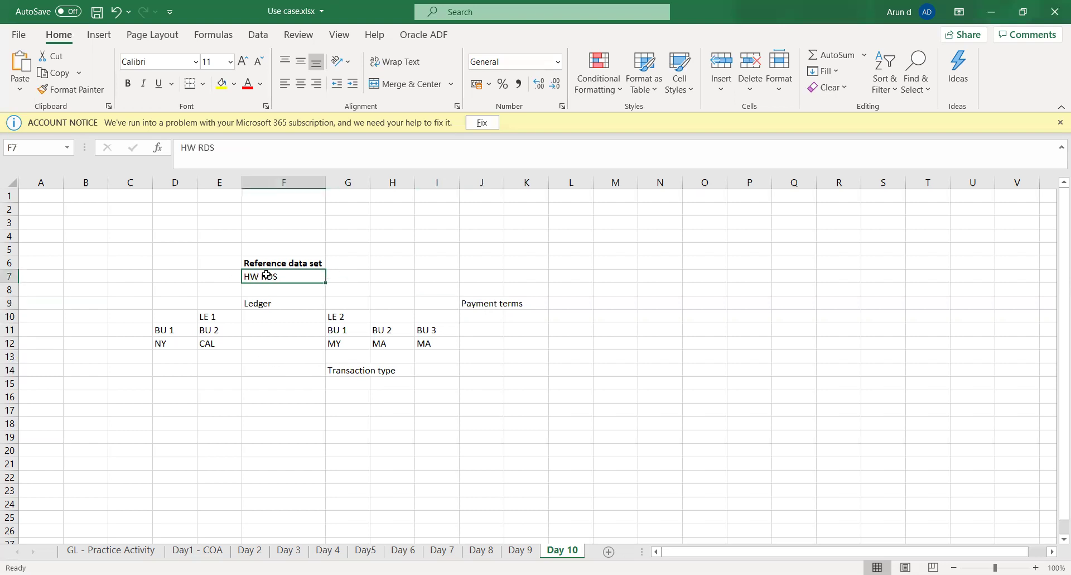
click(488, 308)
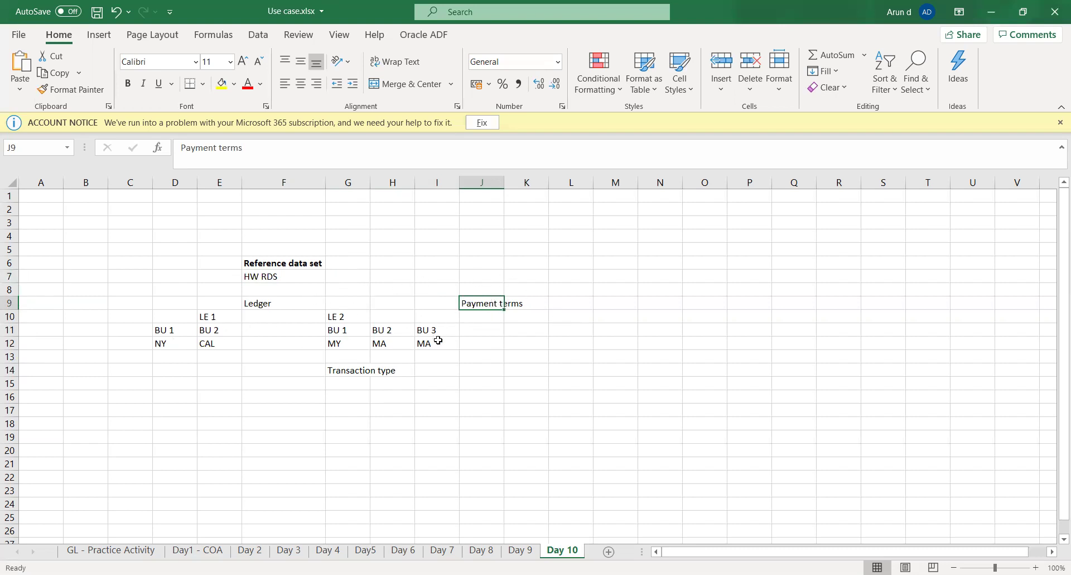
List "Common", "Enterprise" and "Custom" in K11 to K13 beneath the Payment terms entry
click(485, 333)
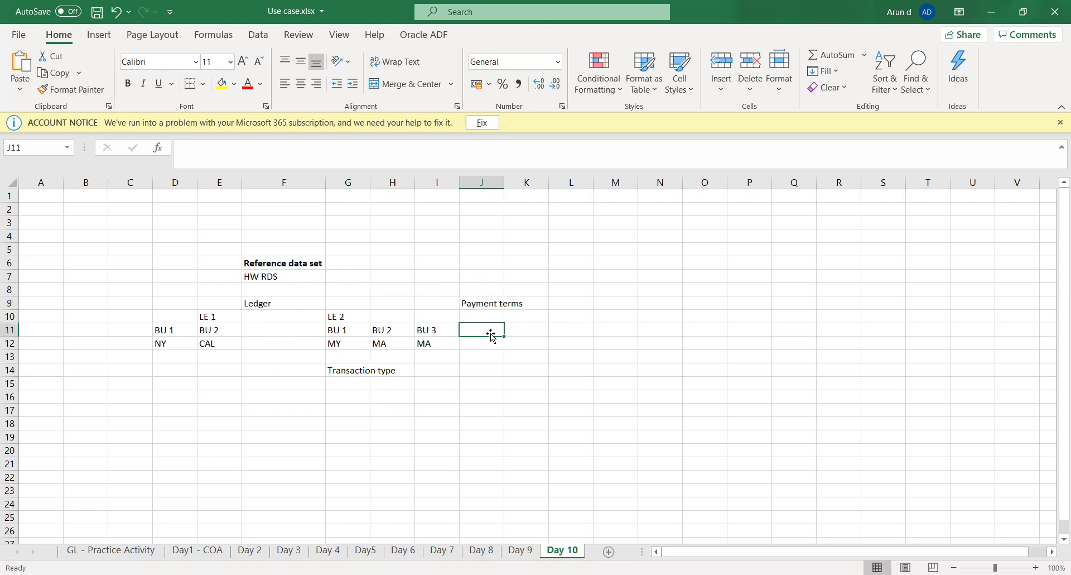
key(Tab)
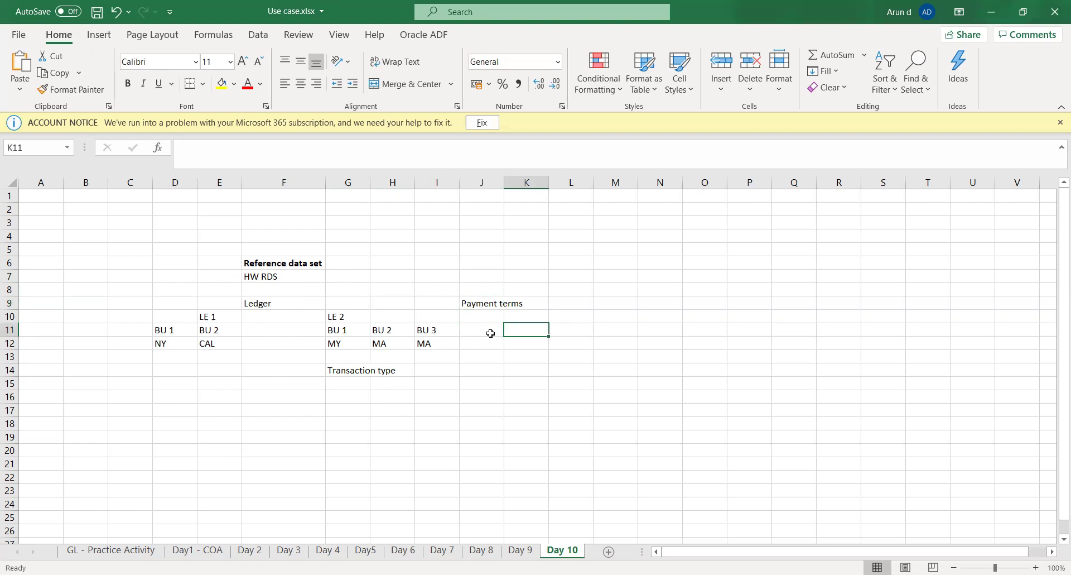
text(Common)
key(Return)
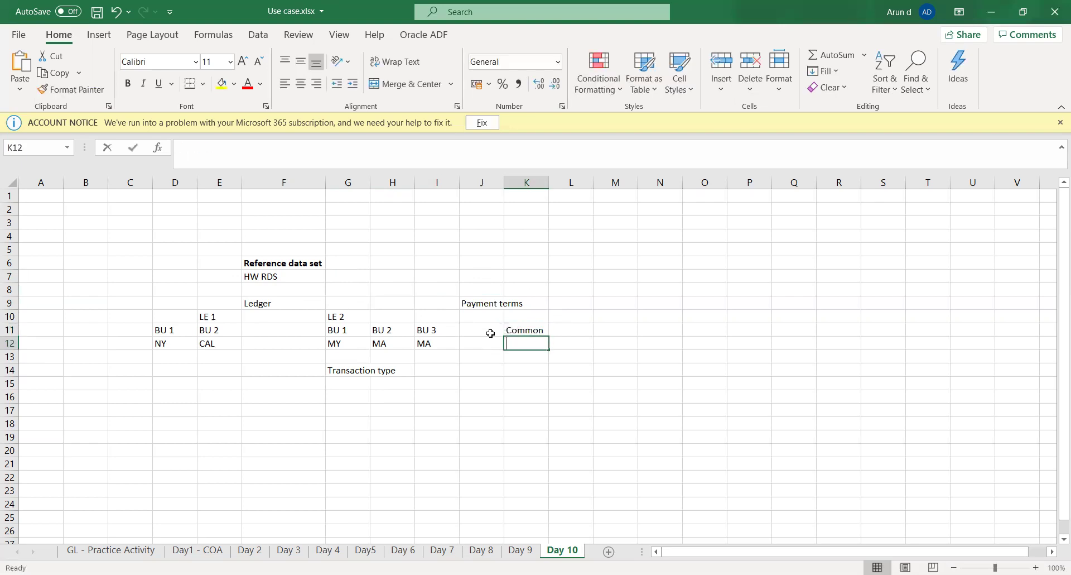
text(Enterprise)
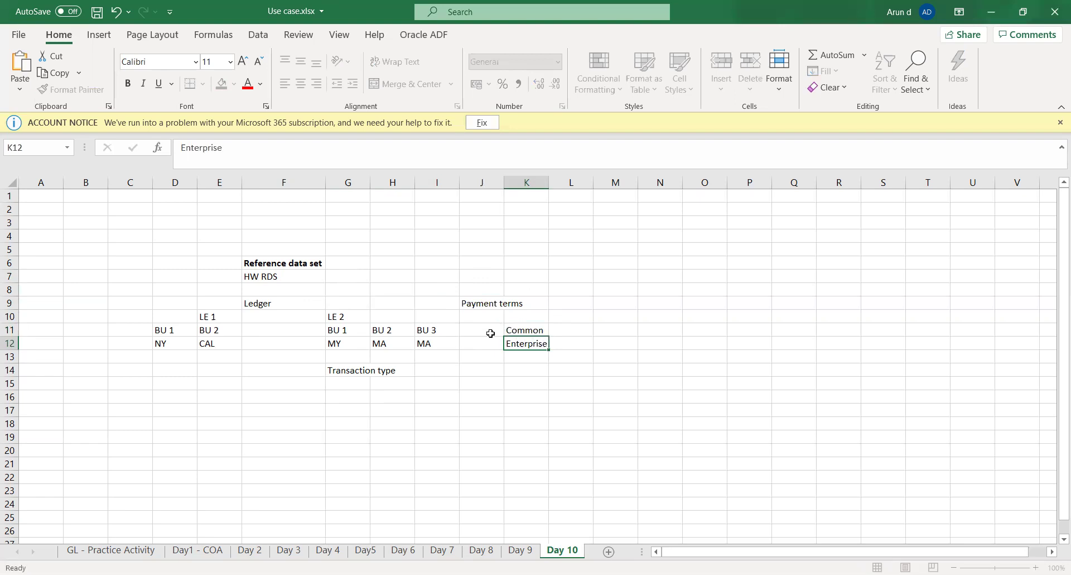
key(Return)
text(Custom)
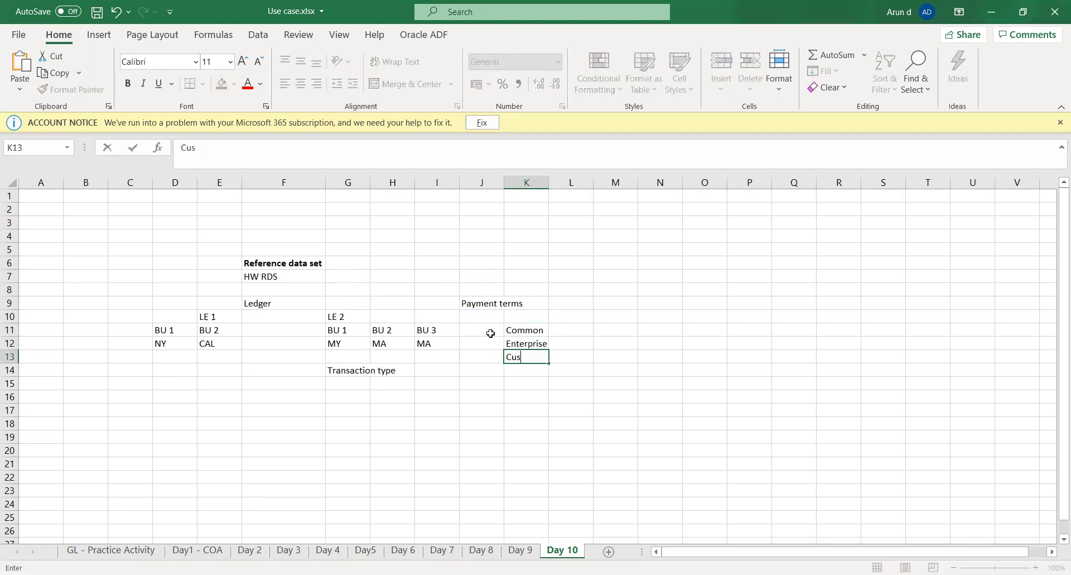
key(Tab)
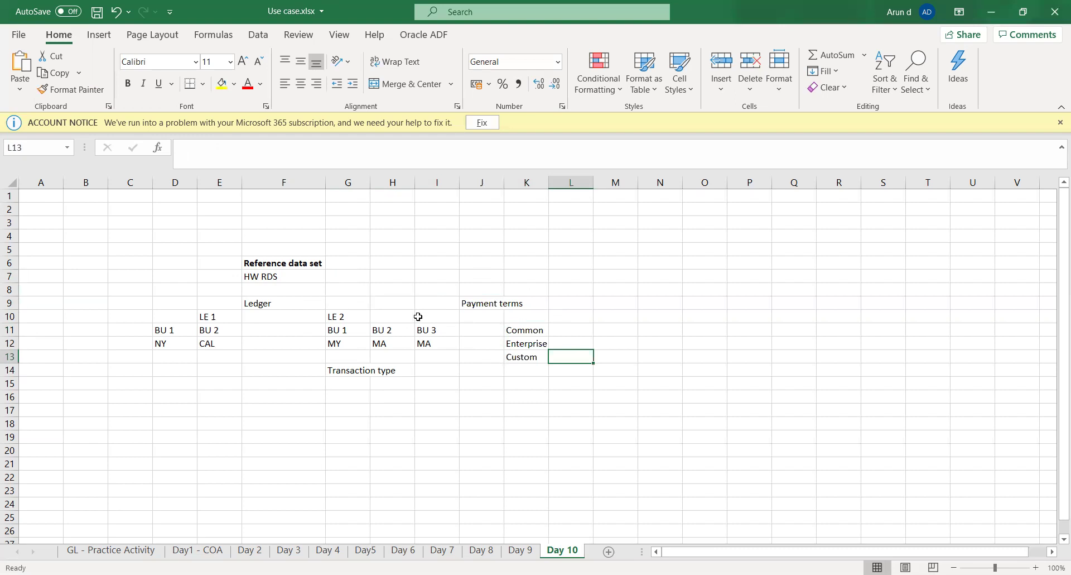
Review the HW RDS entry against the Common and Enterprise options, and switch away from the workbook
click(296, 276)
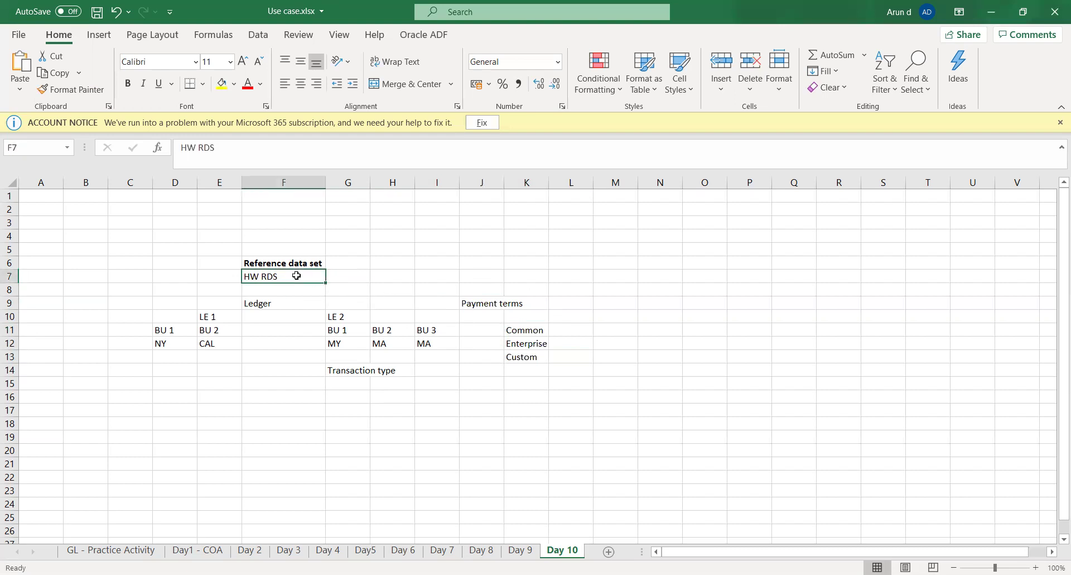
click(531, 333)
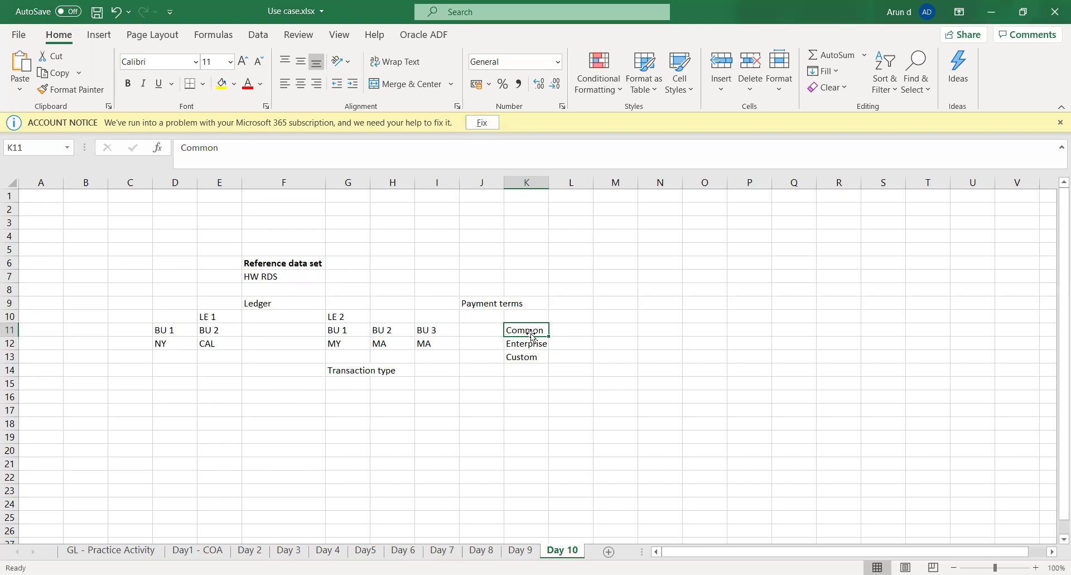
key(Down)
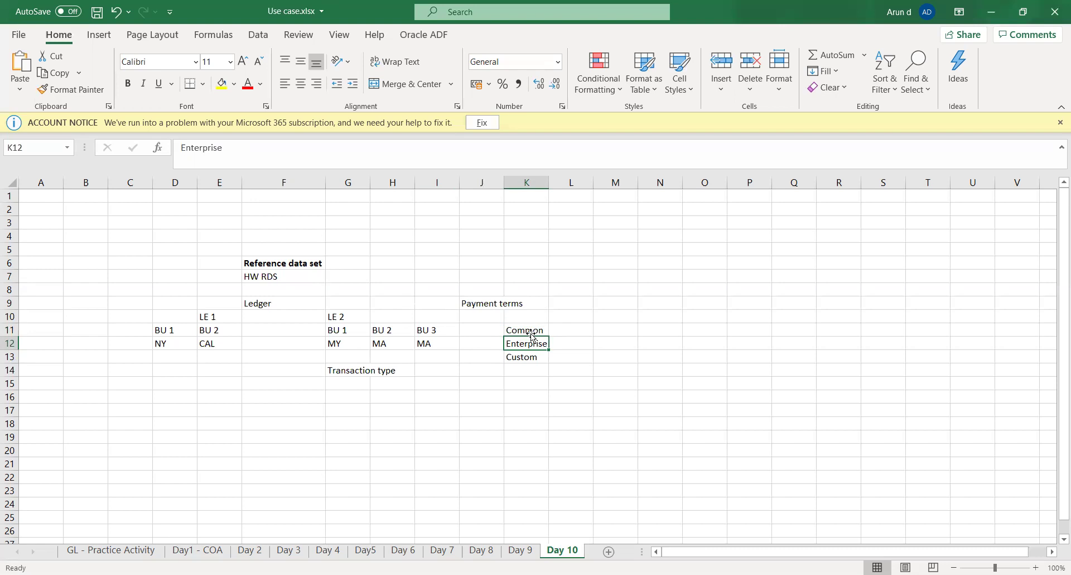
click(531, 332)
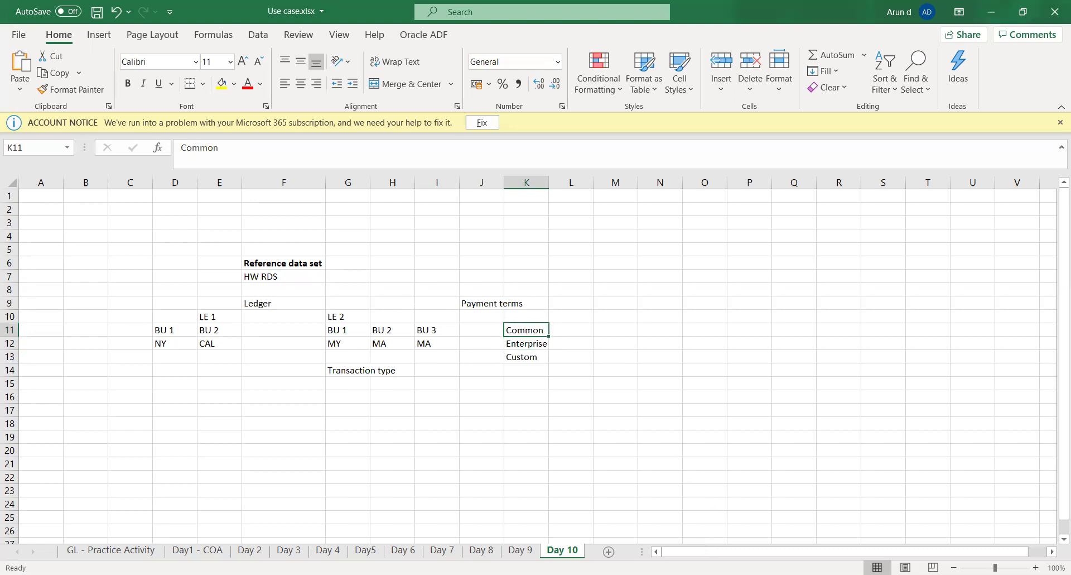
key(alt+Tab)
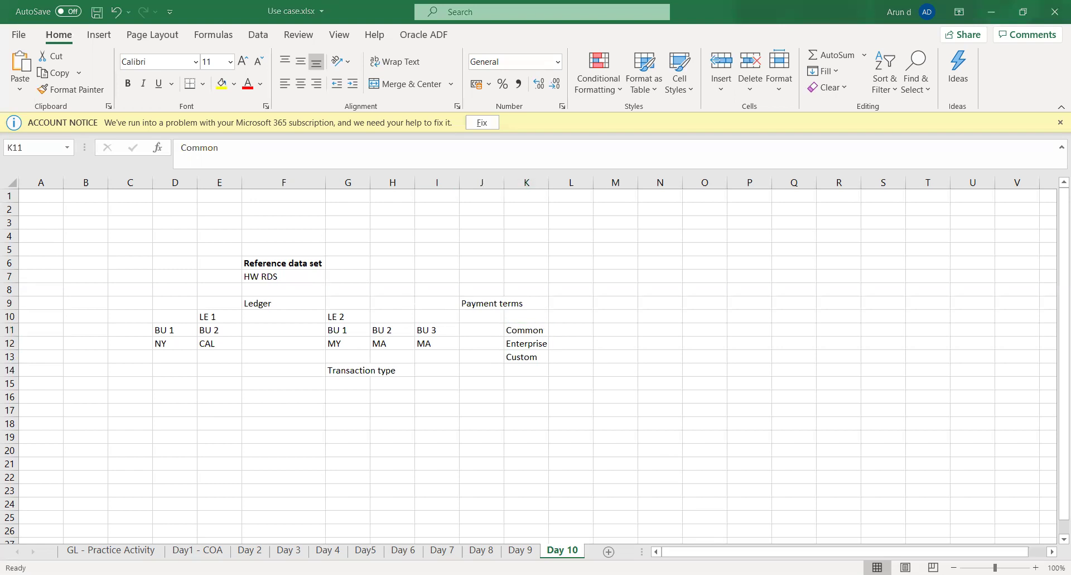
Return to the Excel workbook and review the Common, Enterprise and Custom options listed beneath Payment terms
key(alt+Tab)
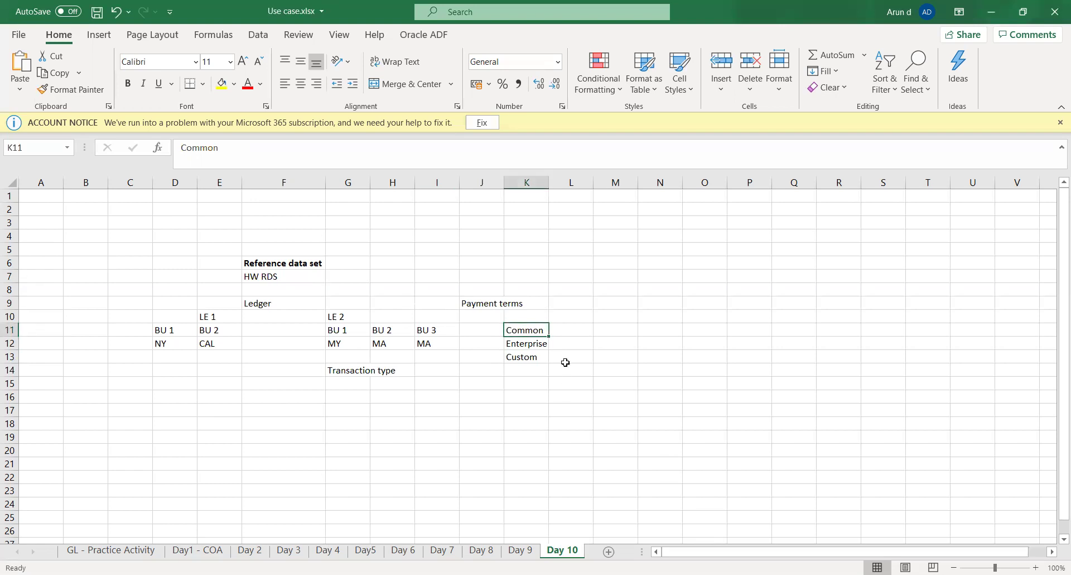
click(559, 330)
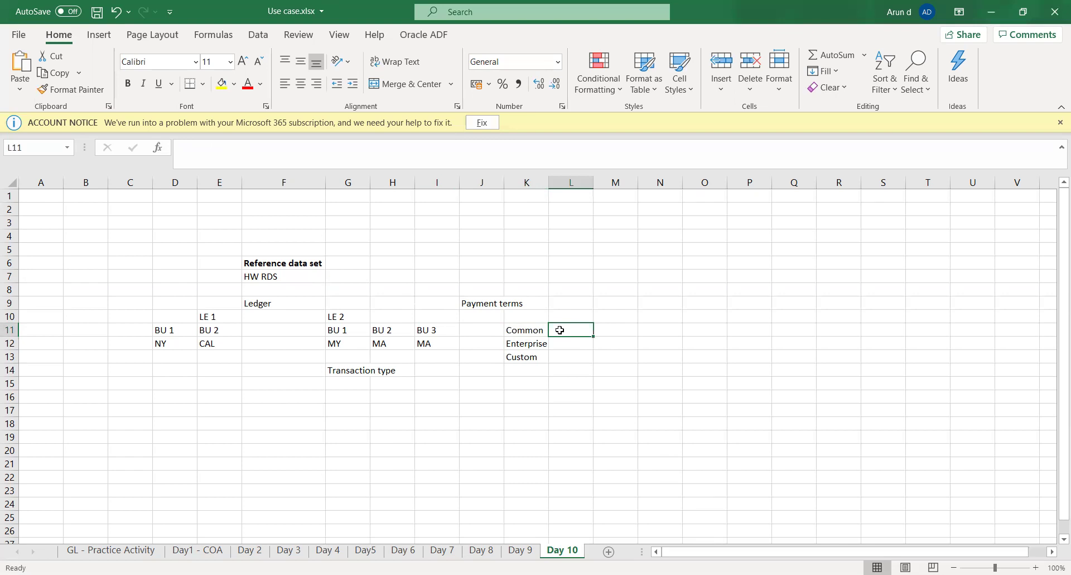
key(Left)
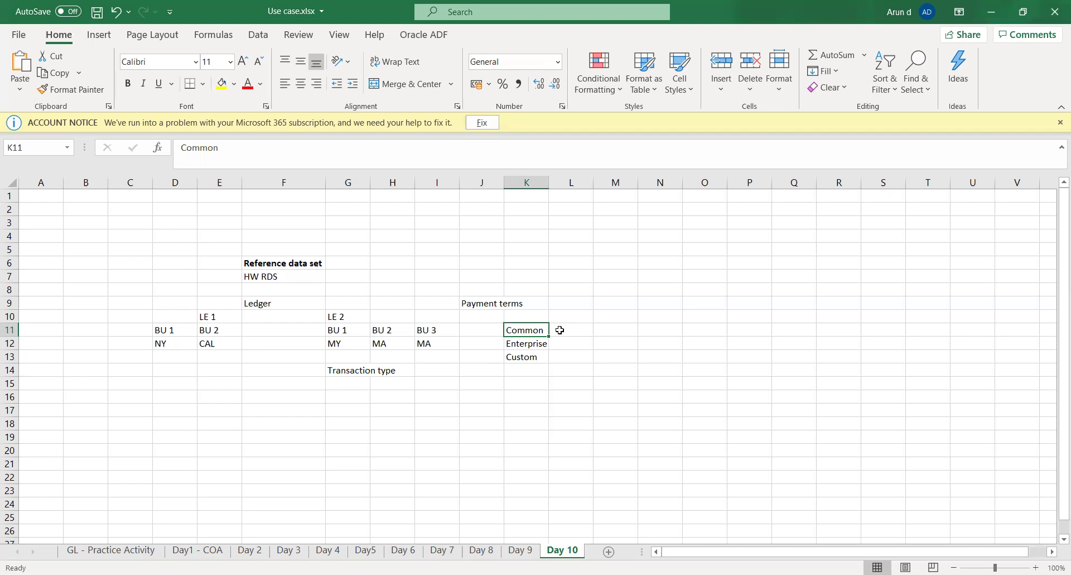
key(Down)
key(Down)
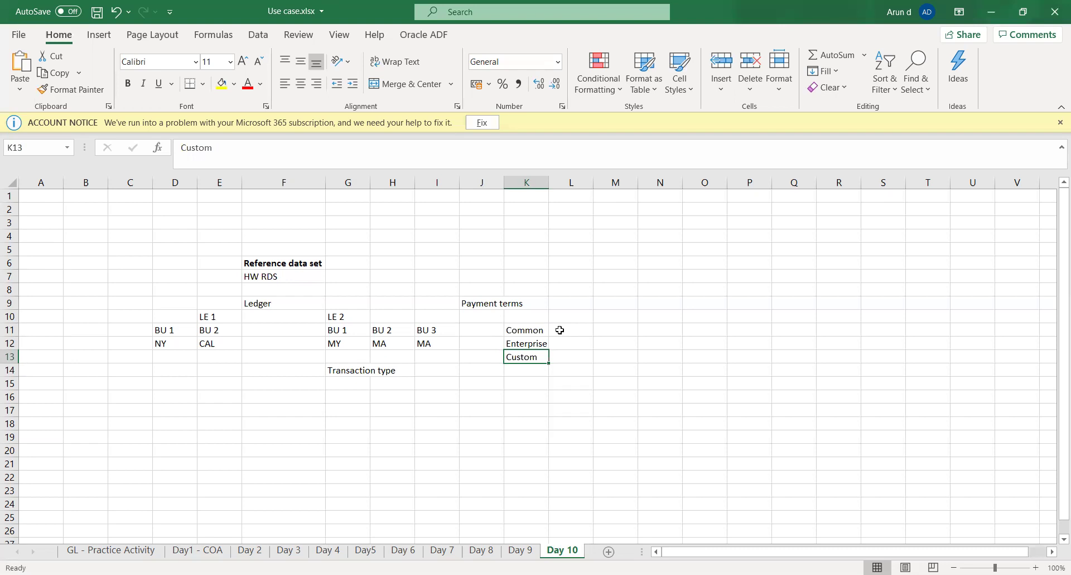
key(Left)
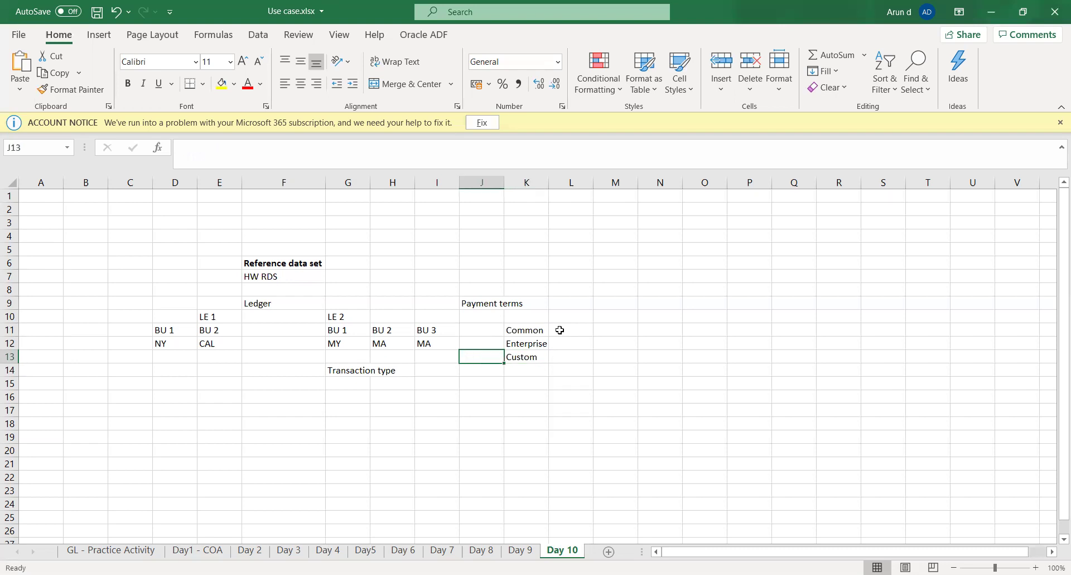
key(Right)
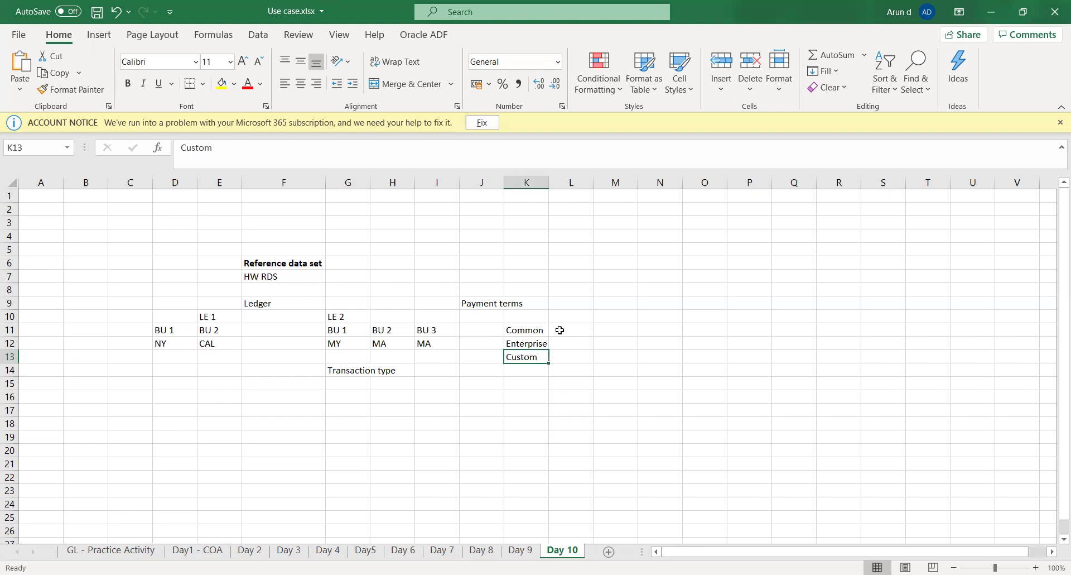
key(Down)
key(Down)
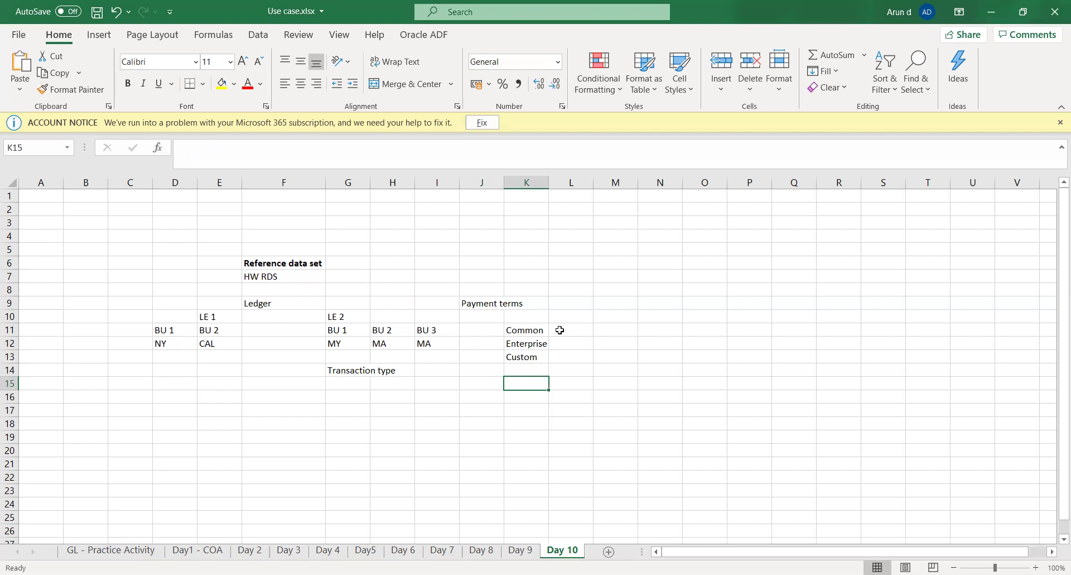
key(Up)
key(Up)
key(Up)
key(Down)
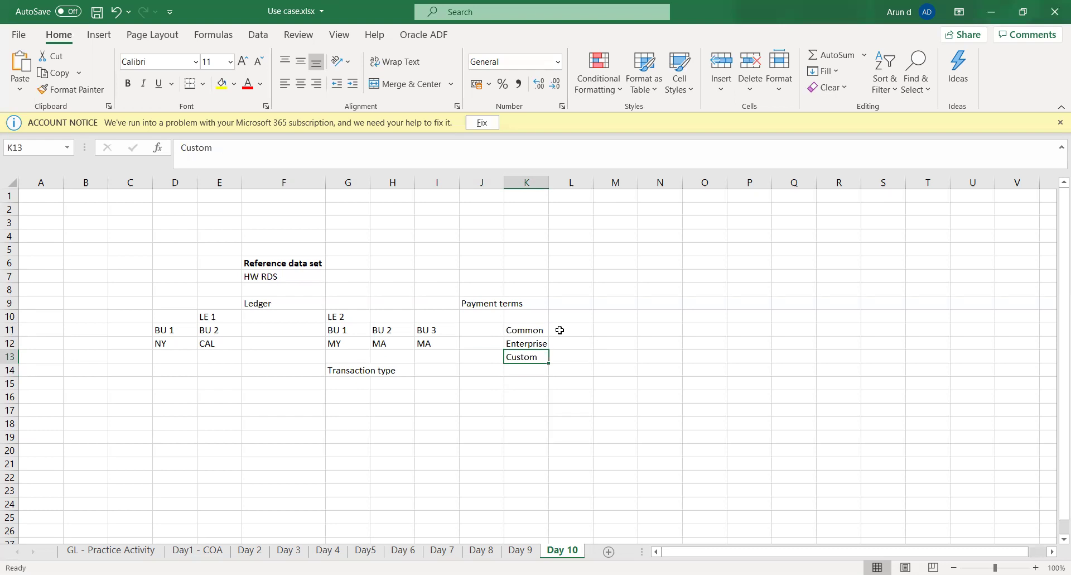
key(Up)
key(Up)
key(Up)
key(Up)
key(Up)
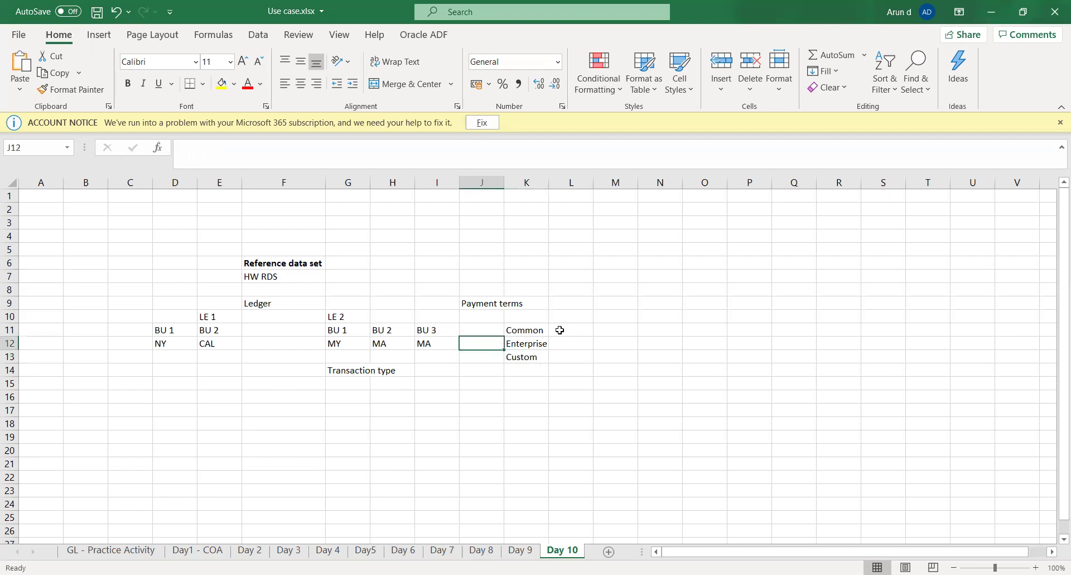
key(Down)
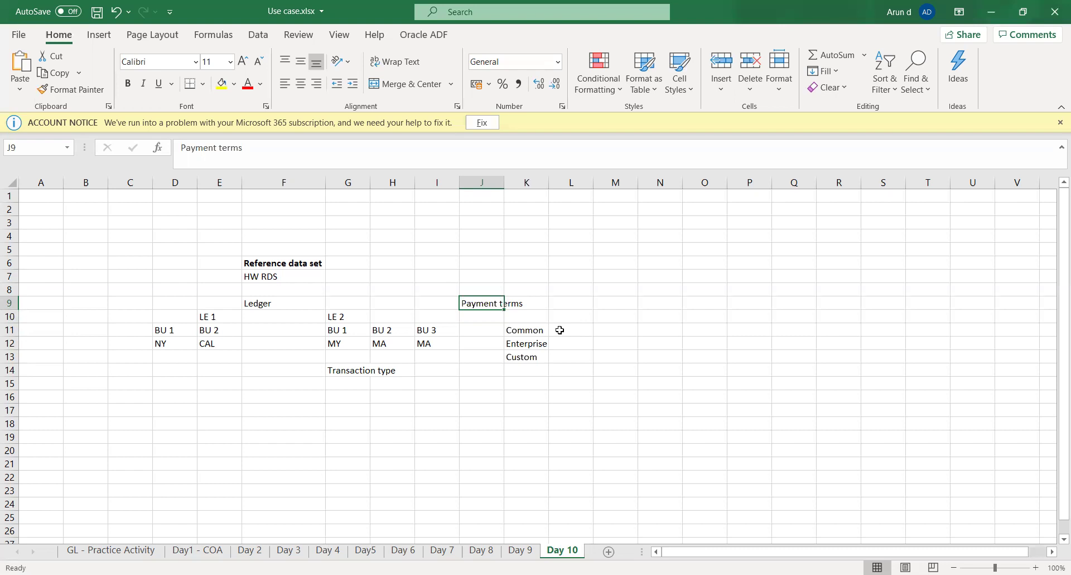
Enter "Immediate" in K9, beside the Payment terms entry
key(Right)
key(Left)
key(Right)
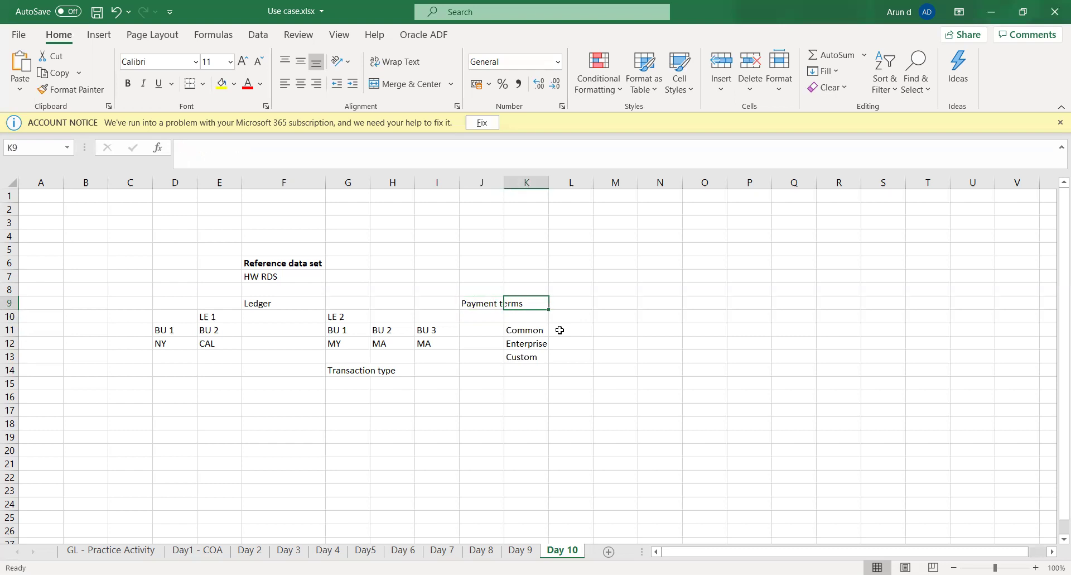
text(Immedit)
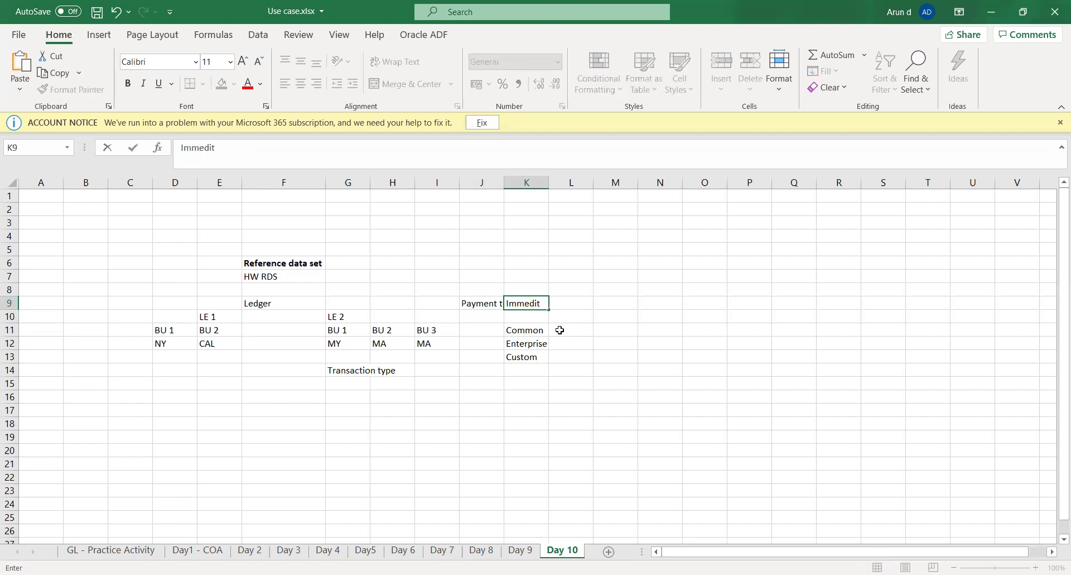
key(BackSpace)
text(ate)
key(Tab)
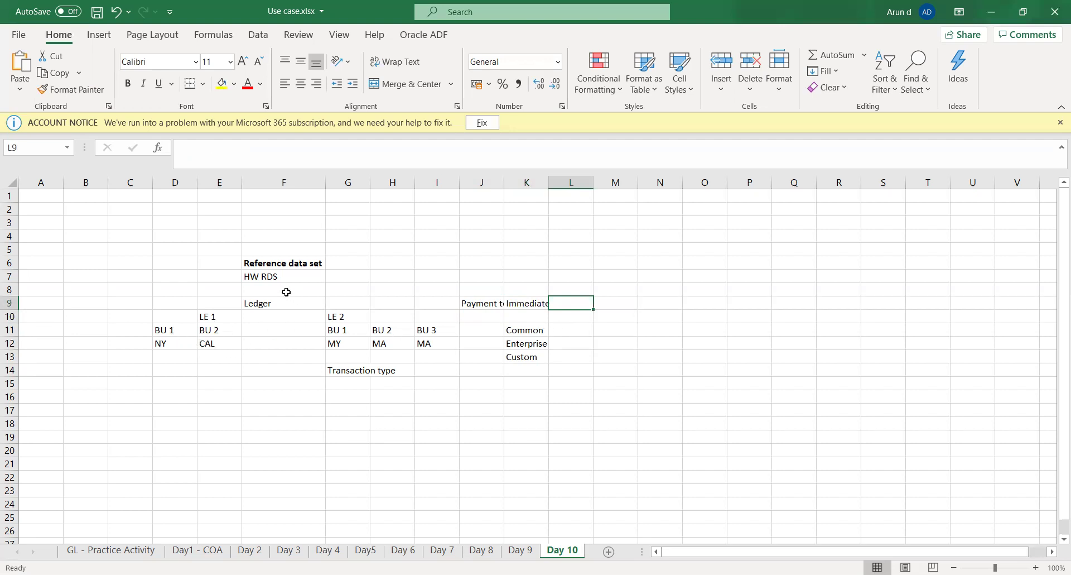
Add "Net 30" in L9 as a second payment term, beside Immediate
click(266, 276)
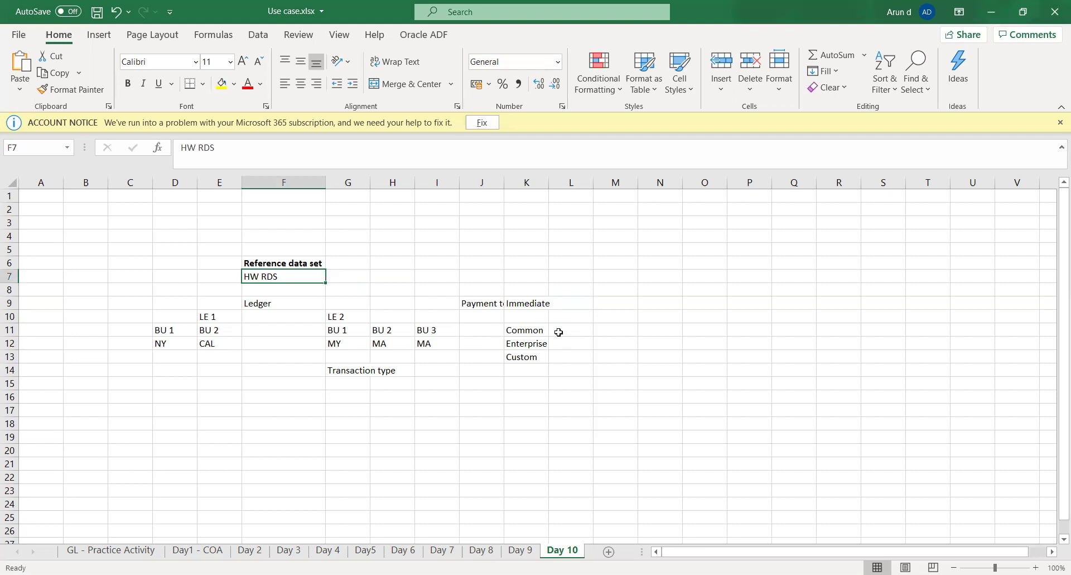
click(580, 303)
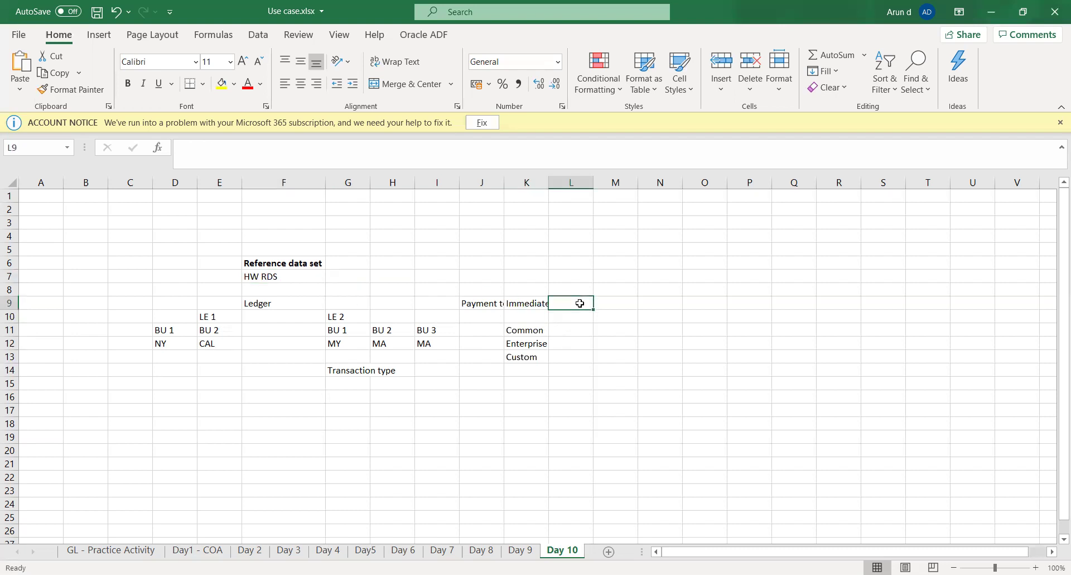
text(Net 30)
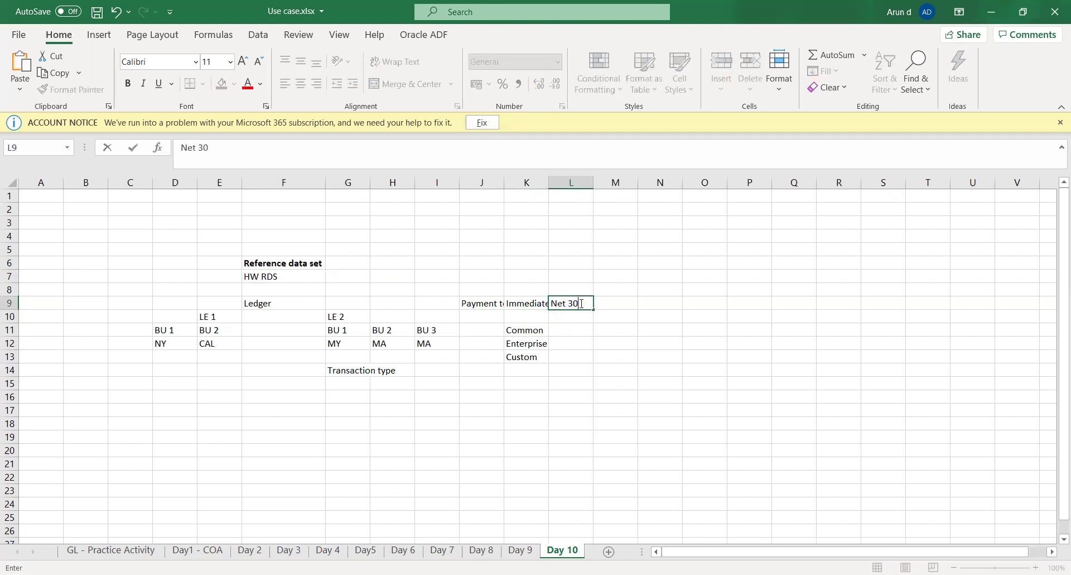
key(Tab)
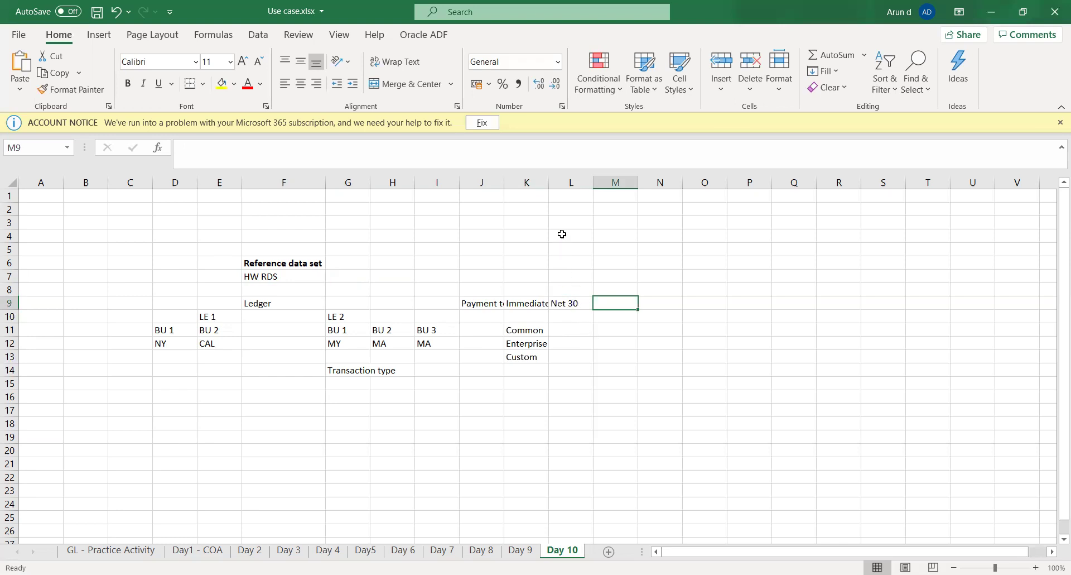
Fit the widths of columns K and J to their contents so the payment terms row is readable
double_click(549, 183)
double_click(506, 182)
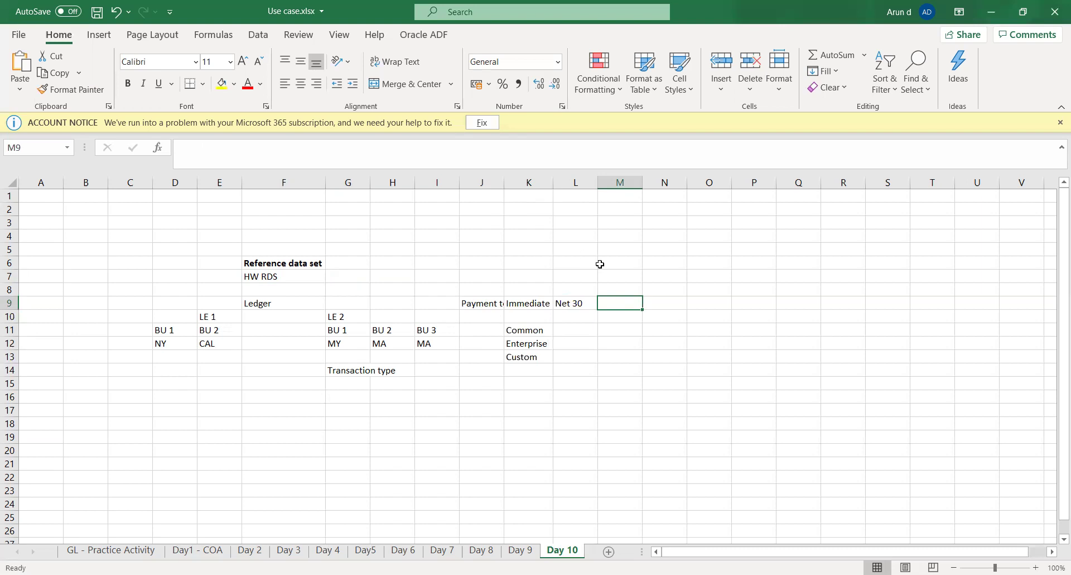
click(551, 303)
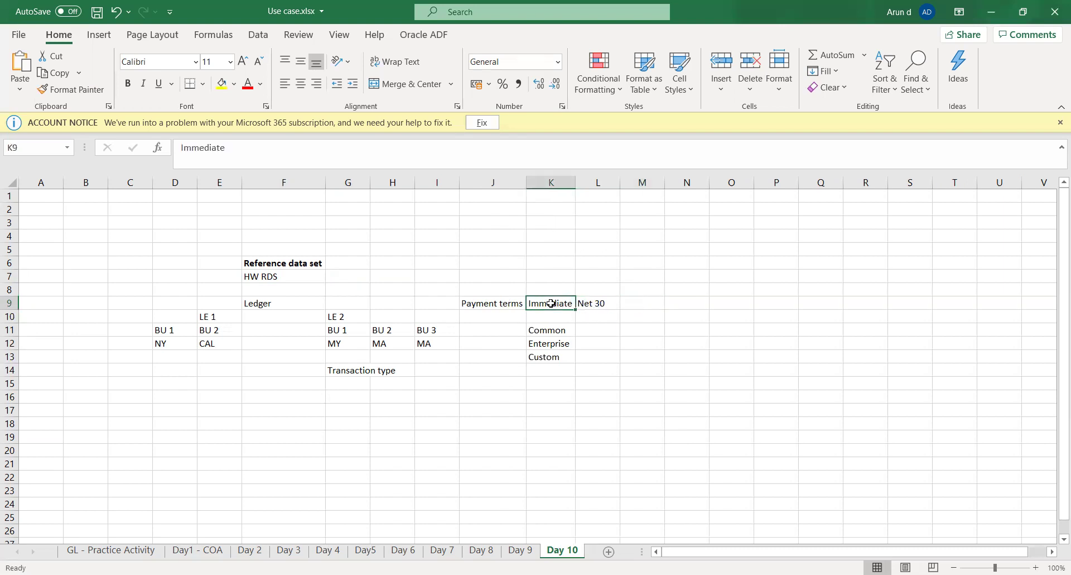
key(Right)
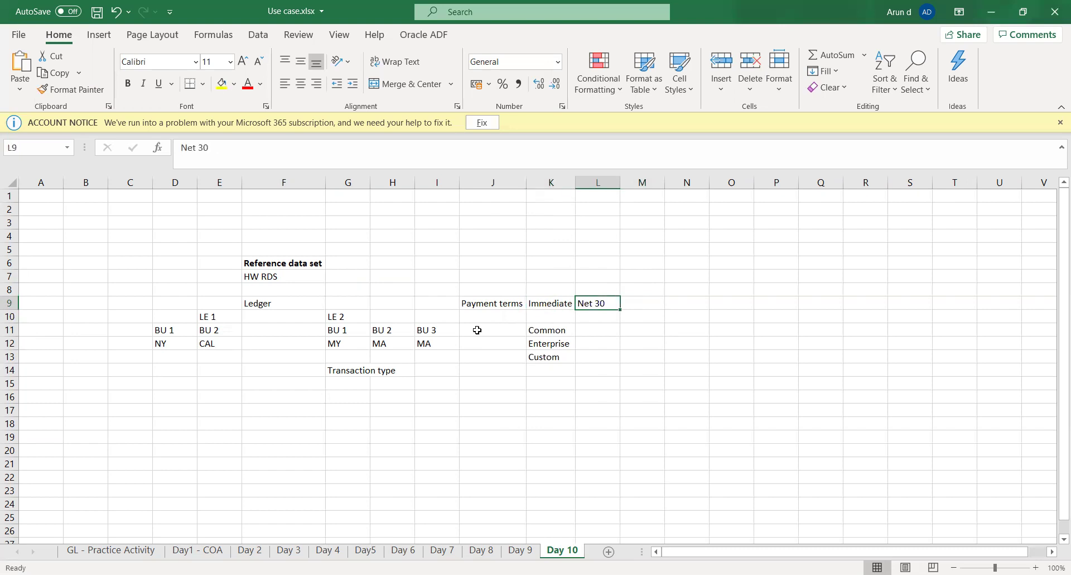
key(Left)
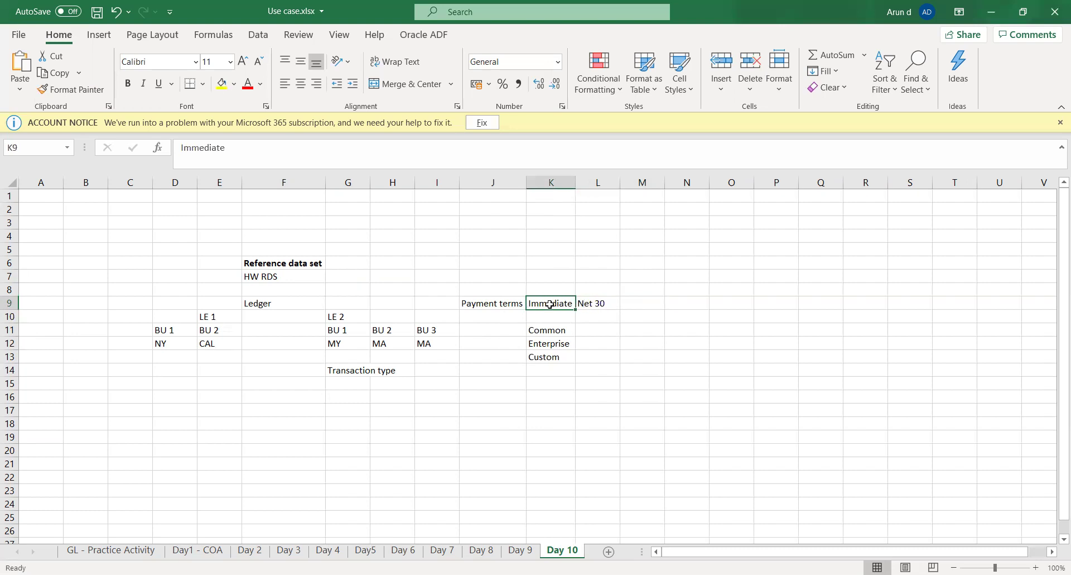
Enter "RDS" in D13, beneath the NY entry of LE 1's first business unit
key(Right)
key(Down)
key(Down)
key(Down)
key(Down)
key(Down)
key(Down)
key(Down)
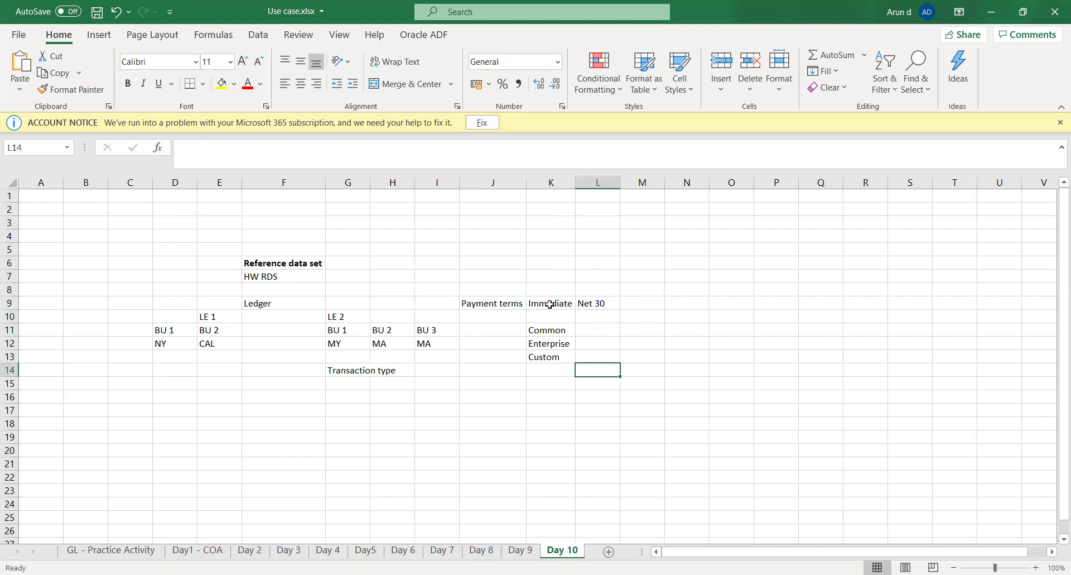
key(Down)
key(Left)
key(Left)
key(Left)
key(Left)
key(Left)
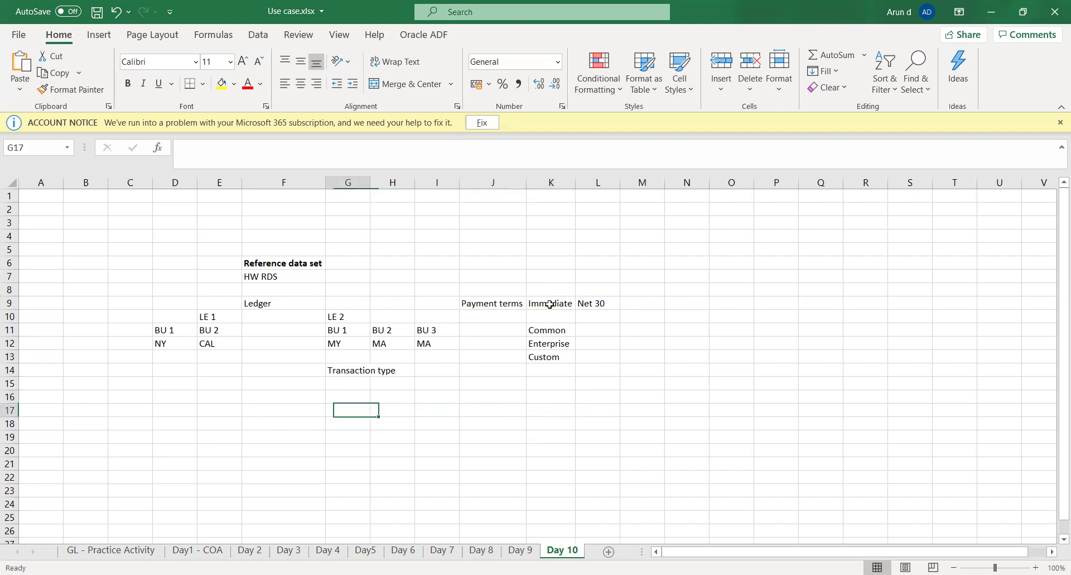
key(Up)
key(Left)
key(Left)
key(Left)
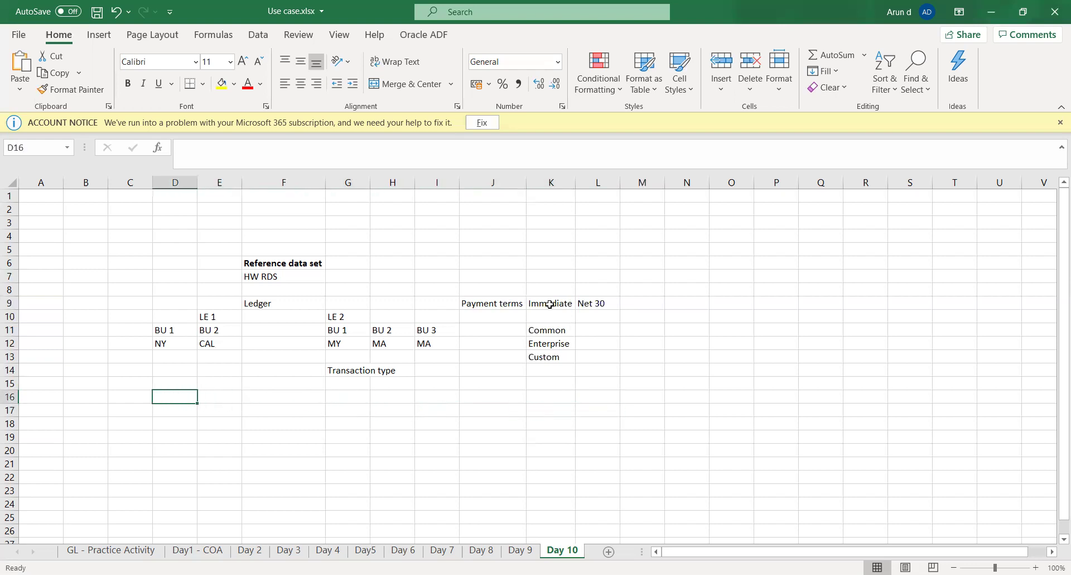
key(Up)
key(Up)
key(Up)
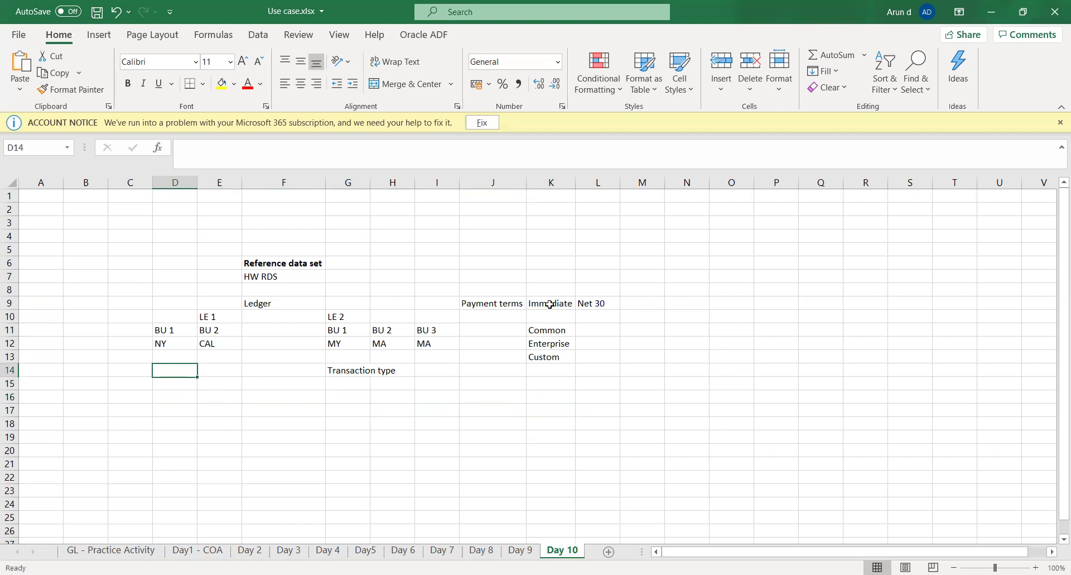
text(RDS)
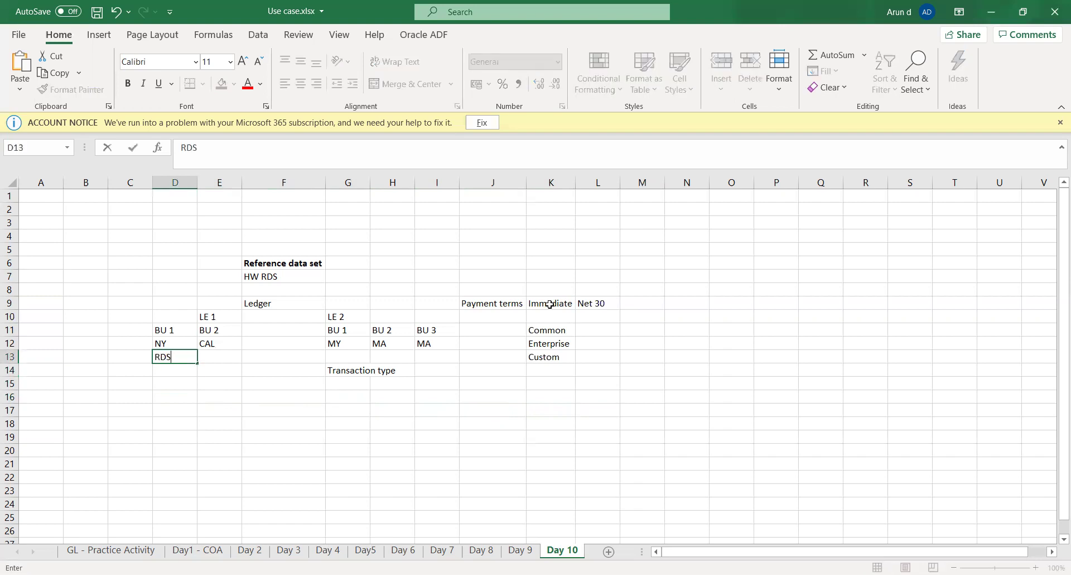
key(Tab)
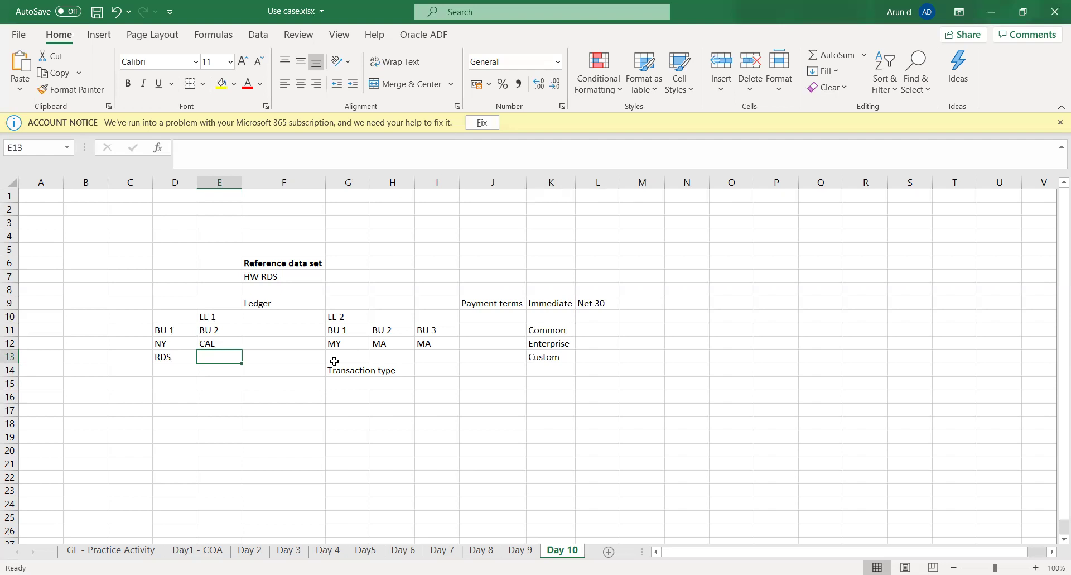
Enter "User:" followed by the user's first name in E14, below the LE 1 business units
key(Up)
key(Left)
key(Left)
key(Right)
key(Right)
key(Down)
key(Down)
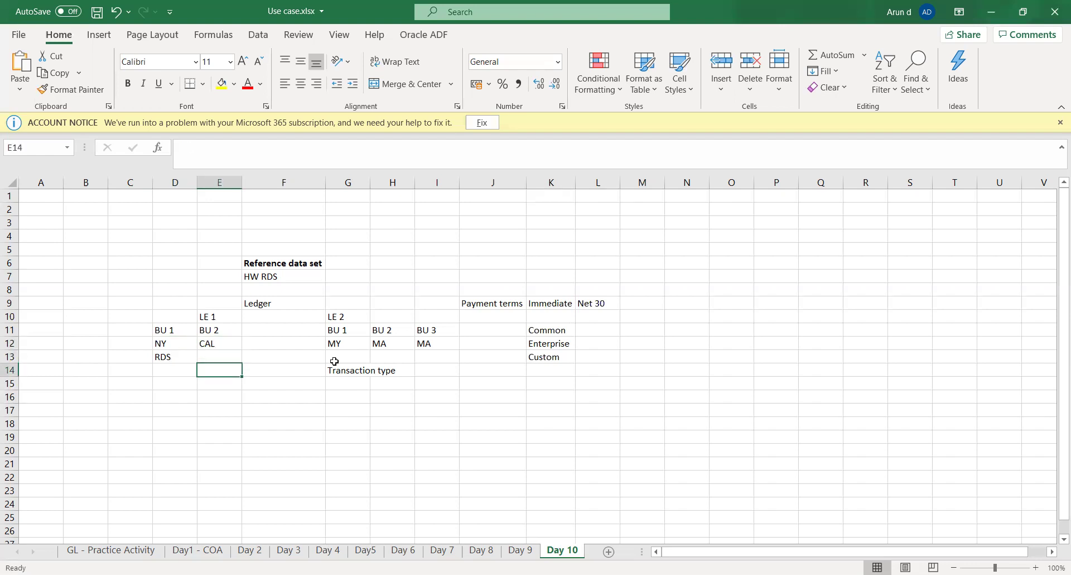
text(User)
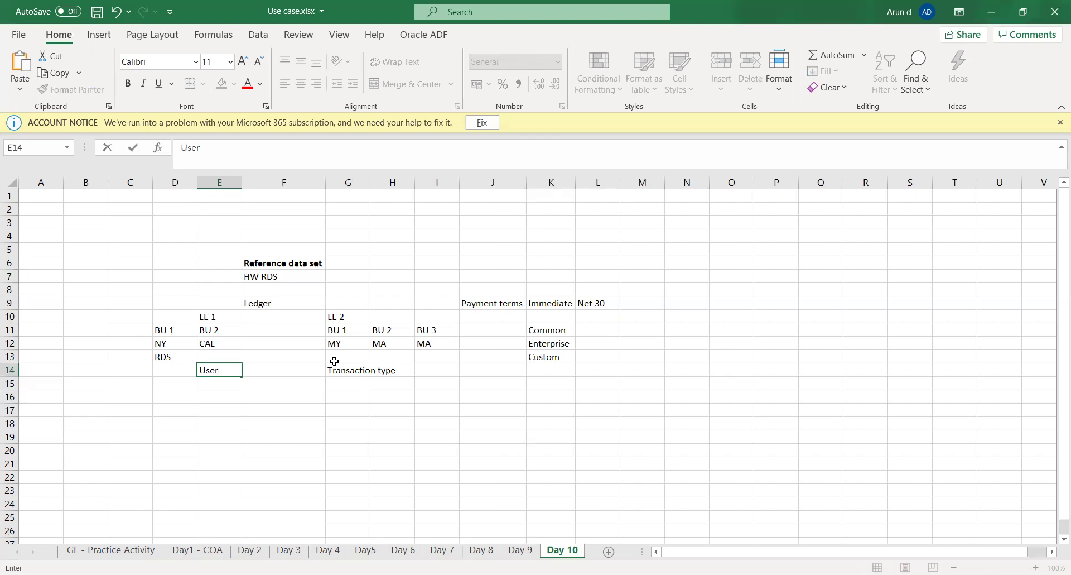
text(: Arun)
key(Tab)
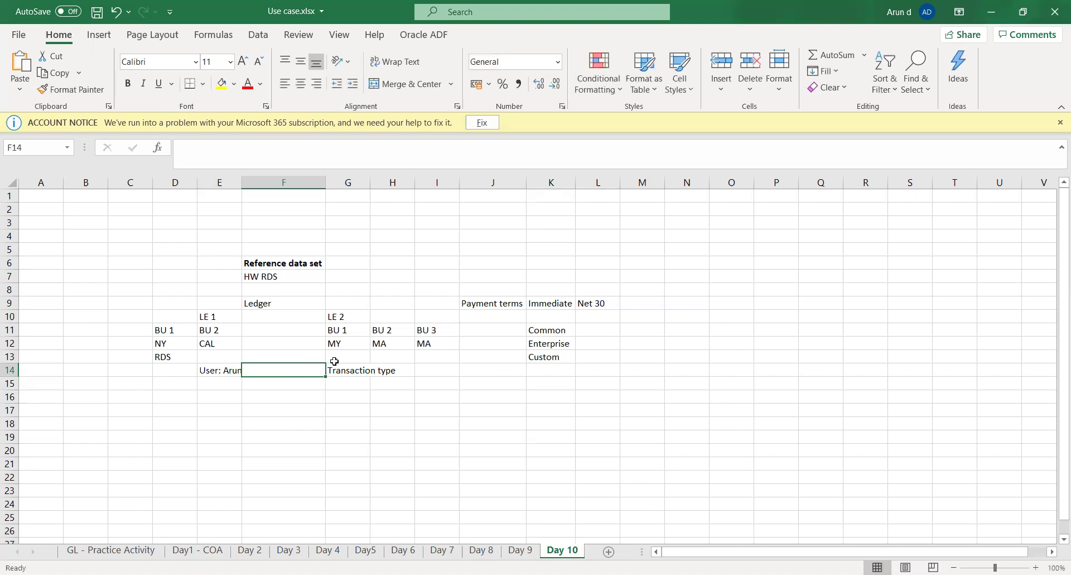
Fit column E's width to the user entry and save the workbook
key(Left)
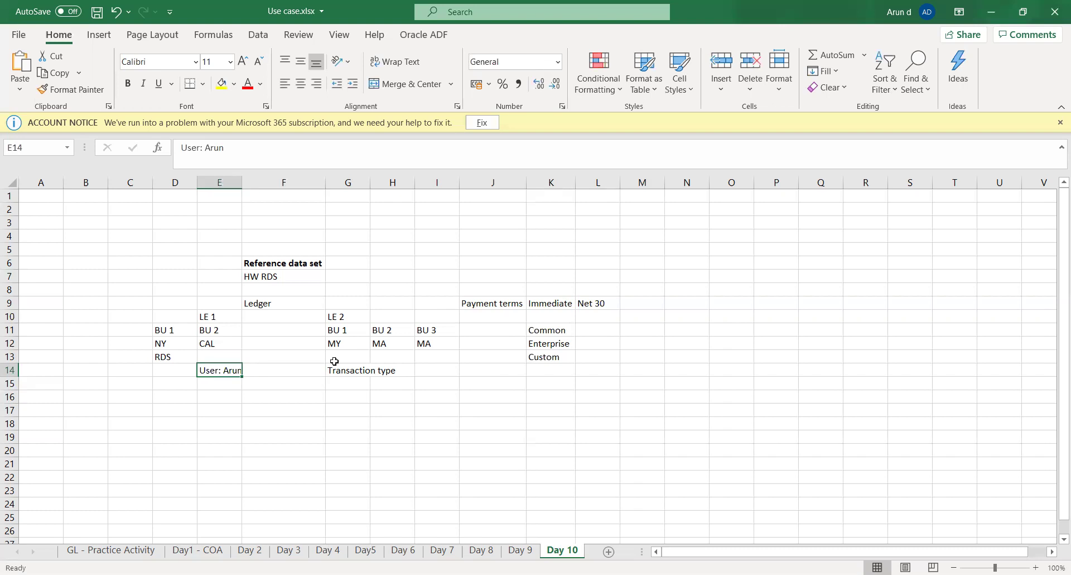
double_click(241, 185)
click(235, 394)
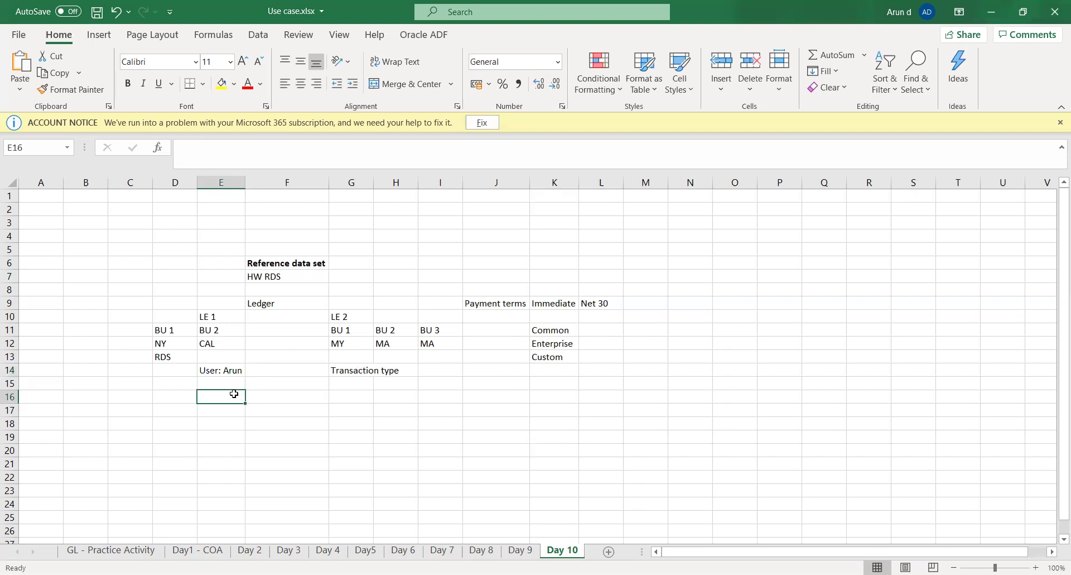
key(ctrl+s)
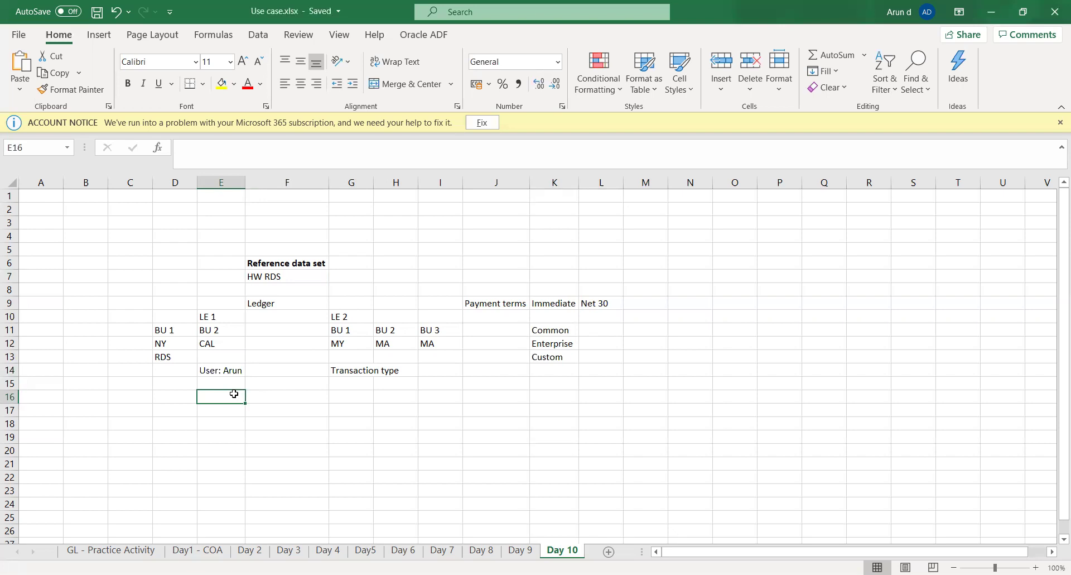
click(234, 370)
key(Left)
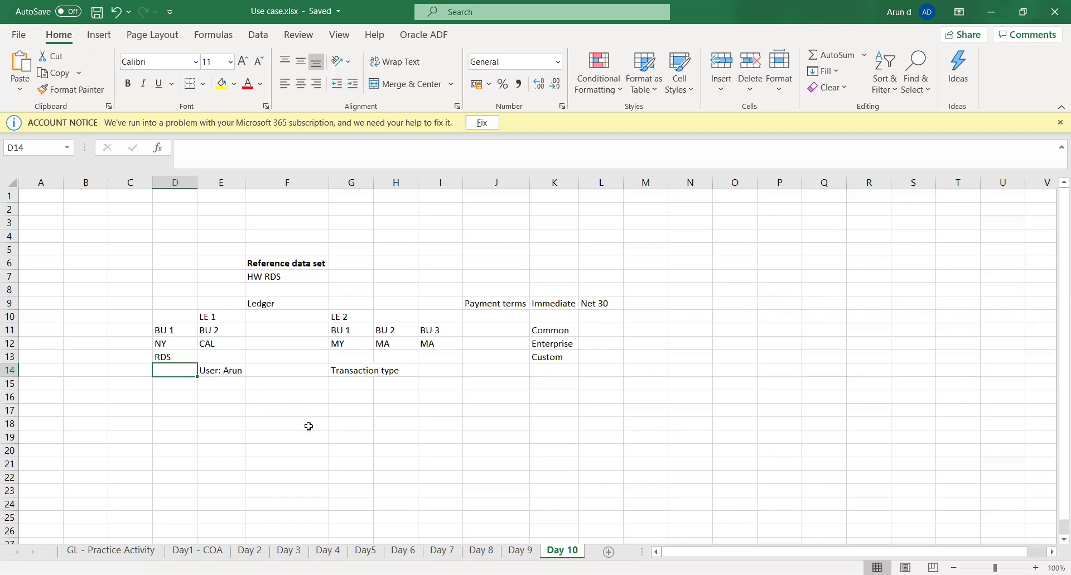
click(212, 409)
click(185, 372)
click(184, 382)
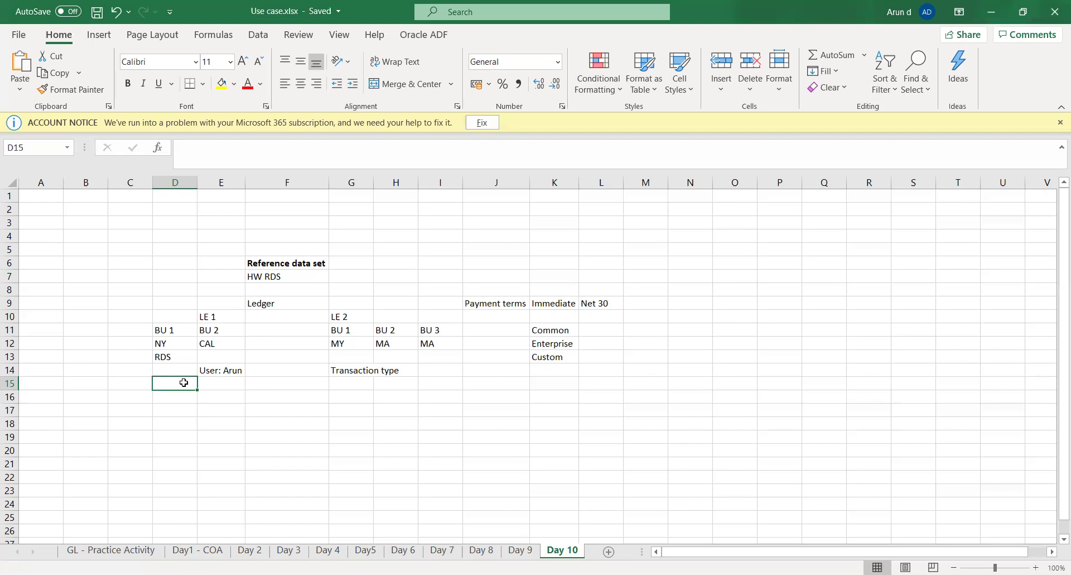
Examine the payment terms entries, the common, enterprise and custom options, and the HW RDS reference data set in the worksheet
click(502, 303)
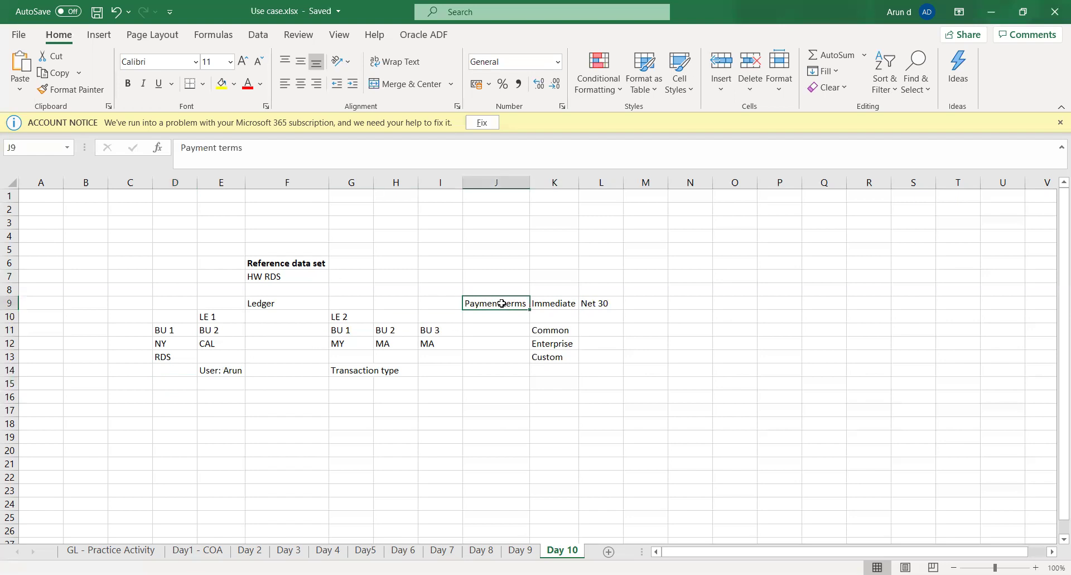
click(562, 305)
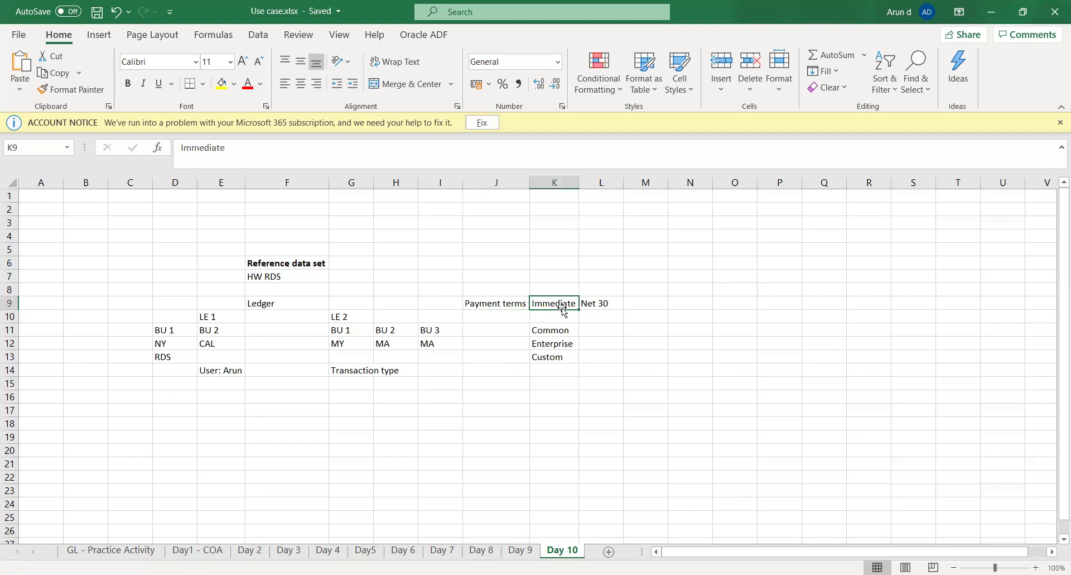
click(557, 333)
click(557, 305)
click(597, 303)
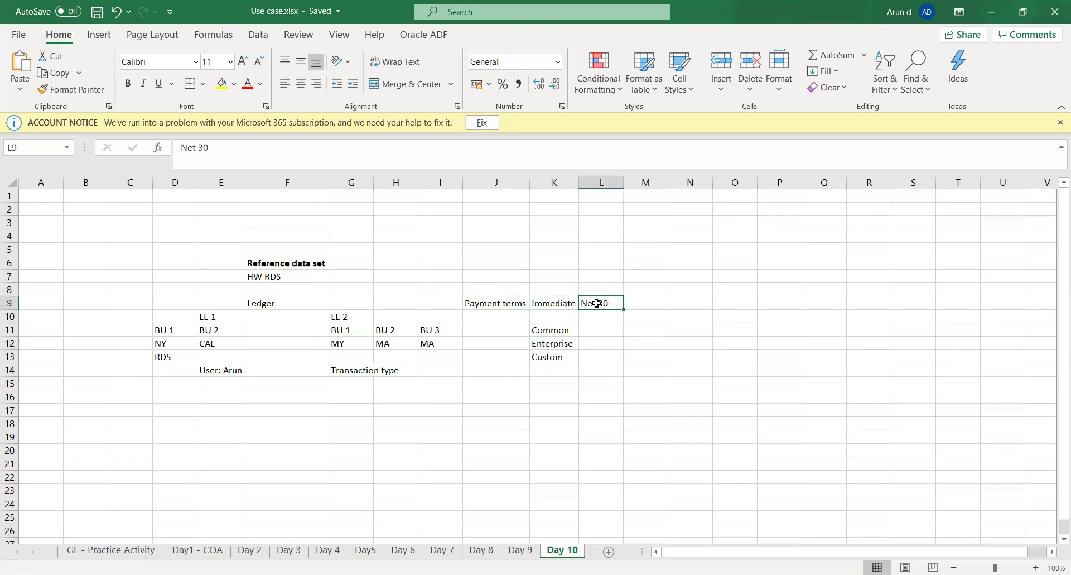
click(638, 305)
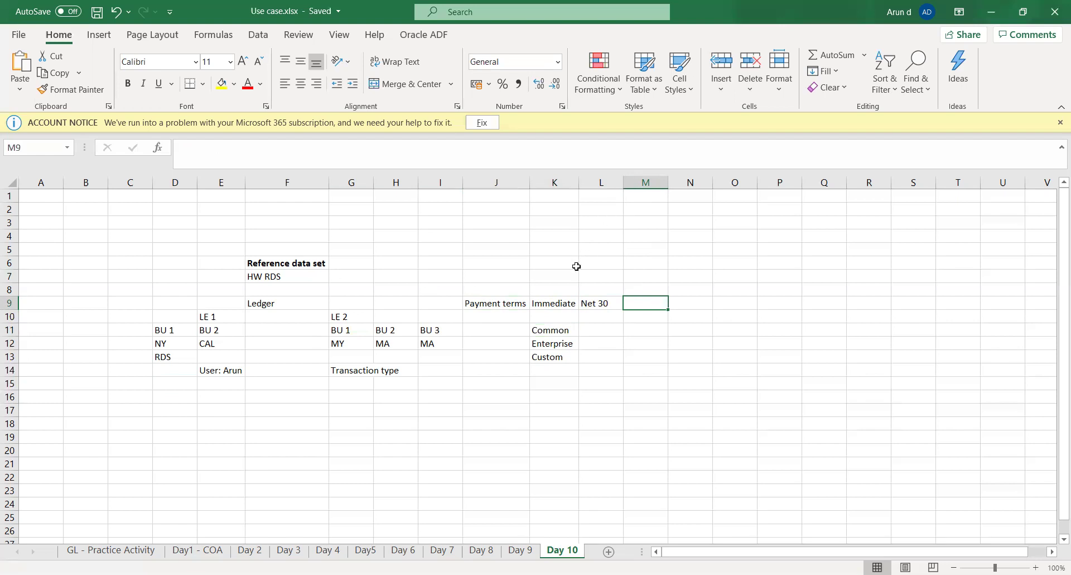
click(557, 301)
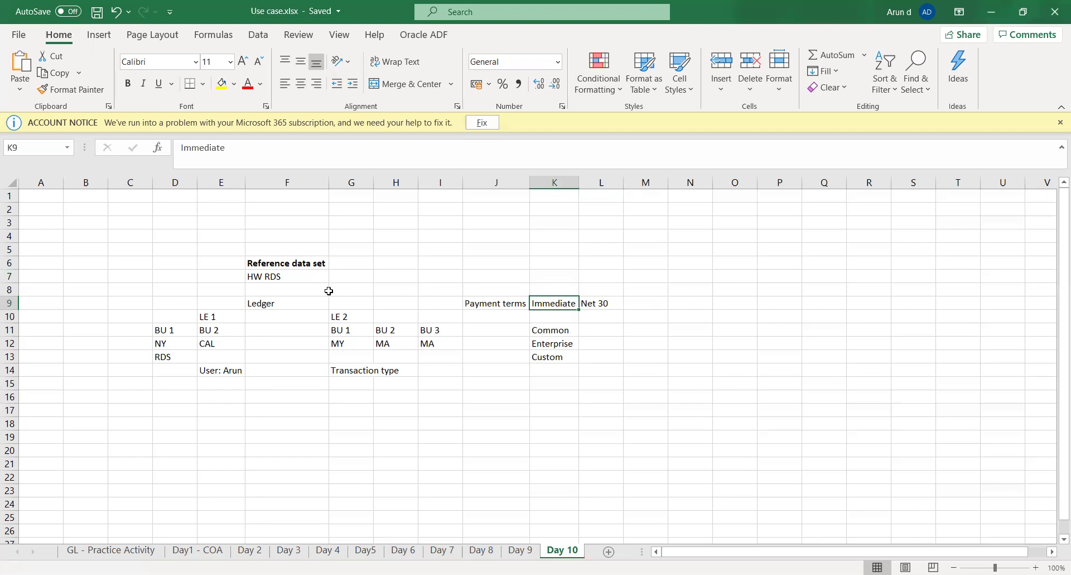
click(268, 278)
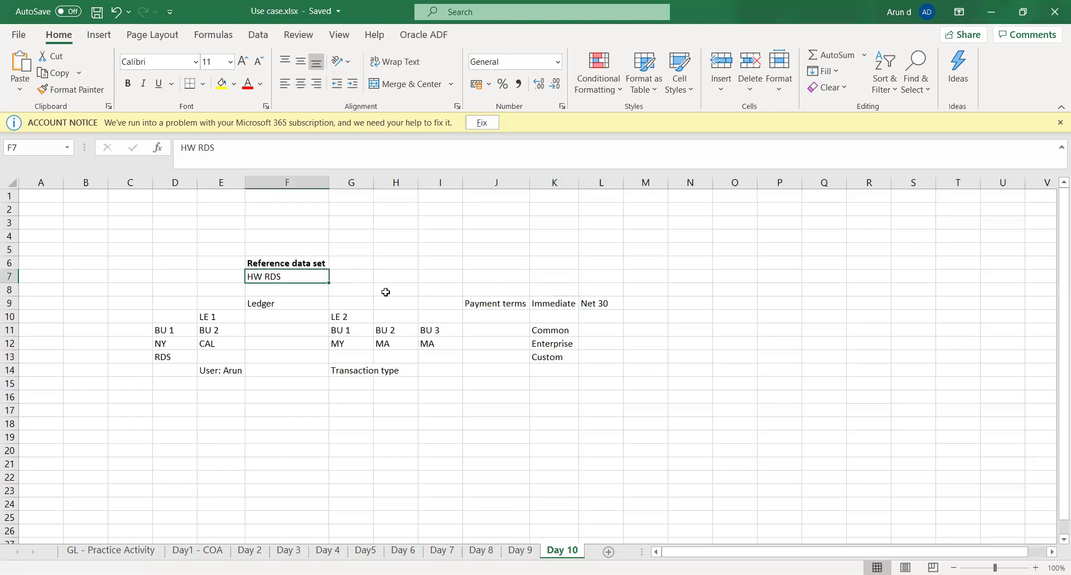
click(550, 303)
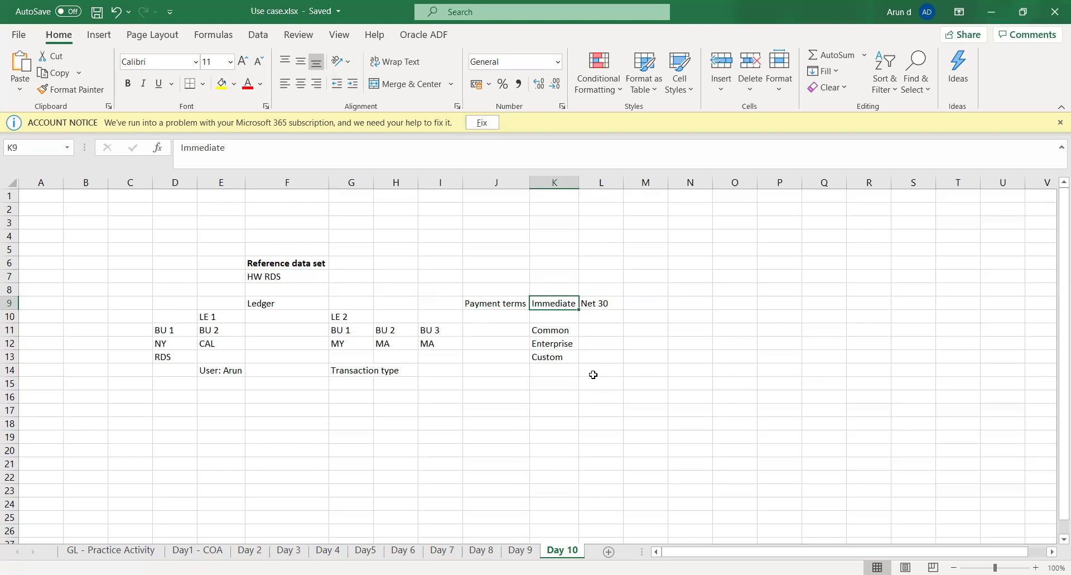
click(554, 379)
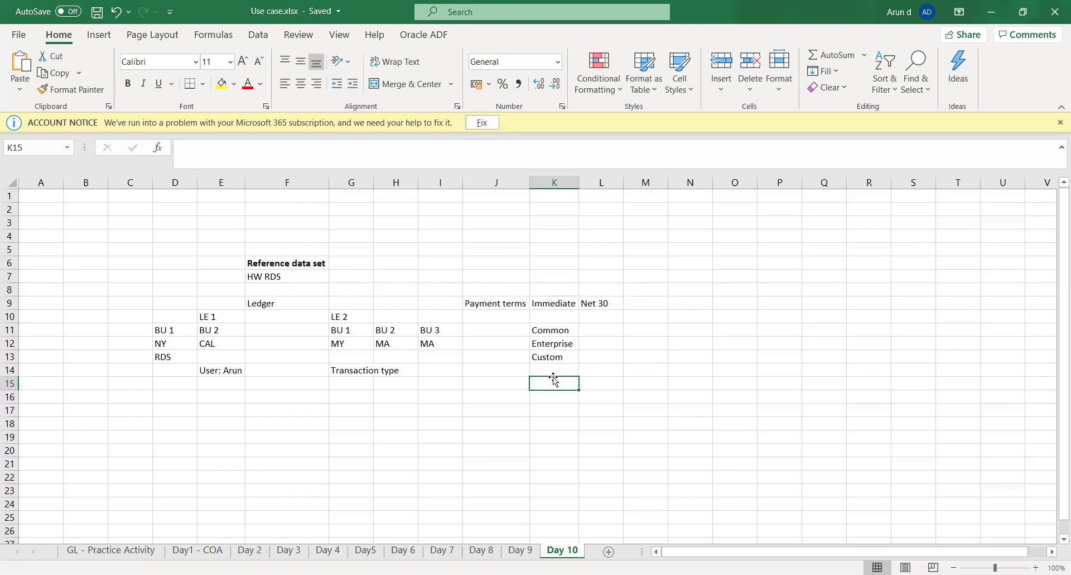
click(648, 253)
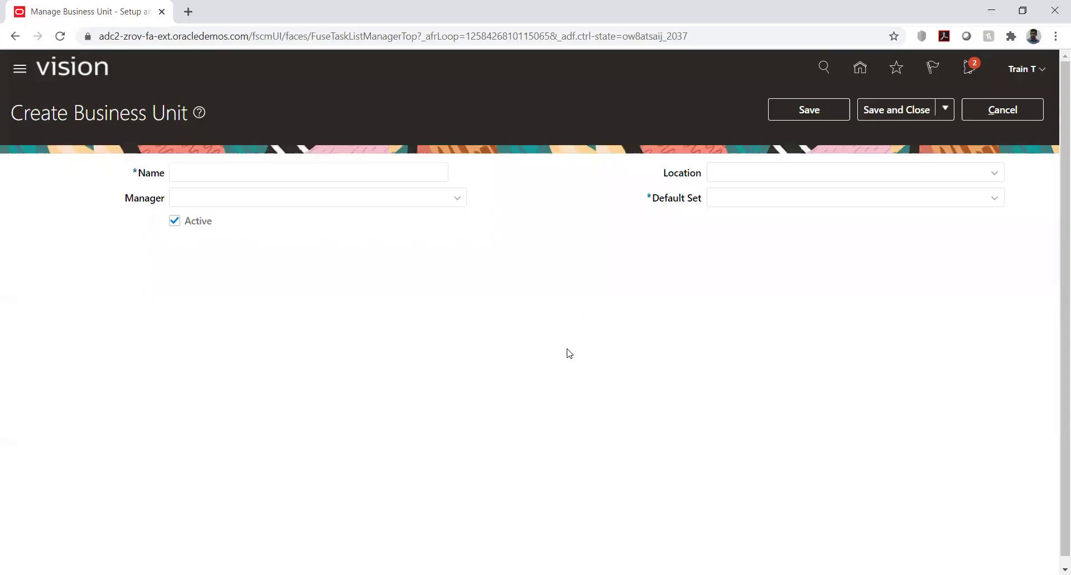
In Oracle Fusion, create a reference data set as the business unit's default set, with code and name "HW RDS" and description "Reference data set"
click(980, 198)
click(992, 198)
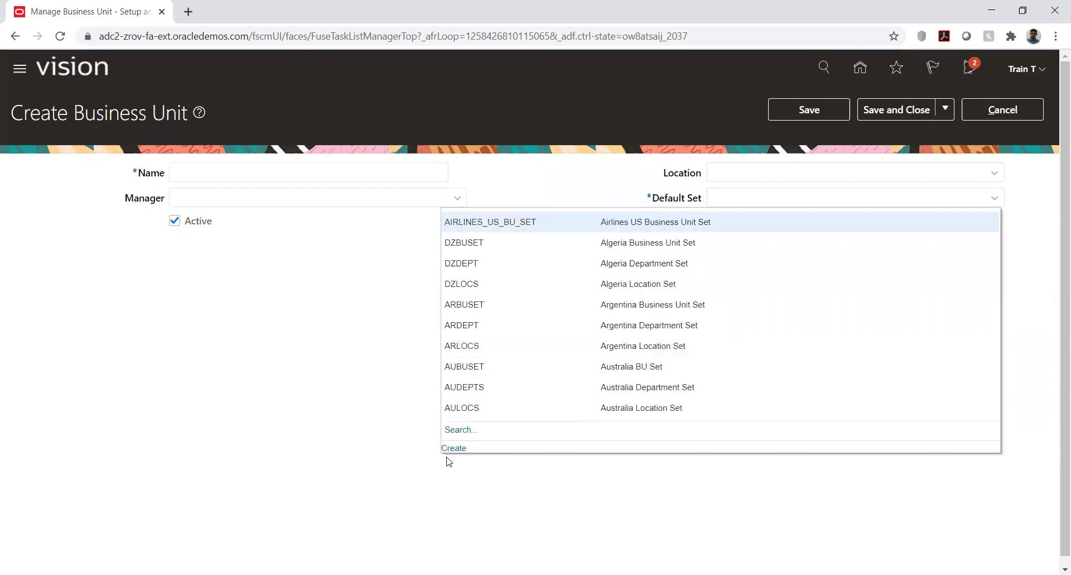
click(453, 447)
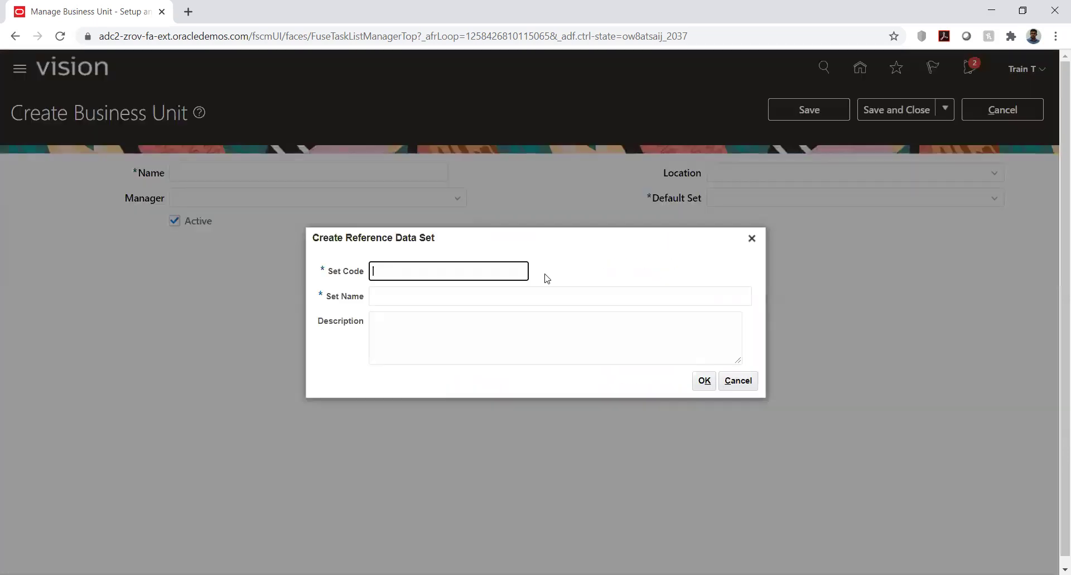
text(HW RDS)
key(Tab)
text(HW RDS)
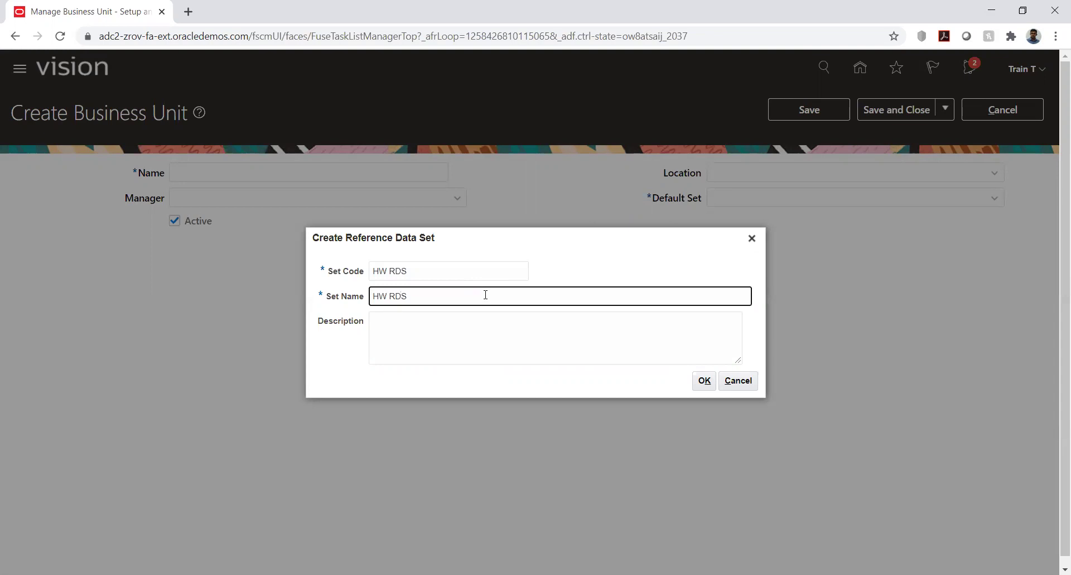
key(Tab)
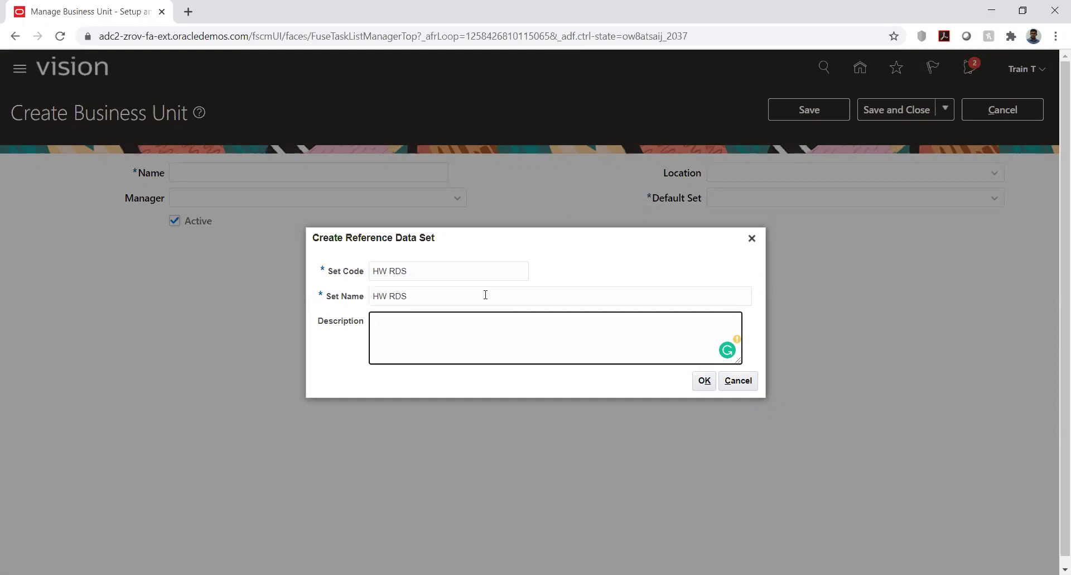
text(Referer)
text(ce data set)
click(704, 380)
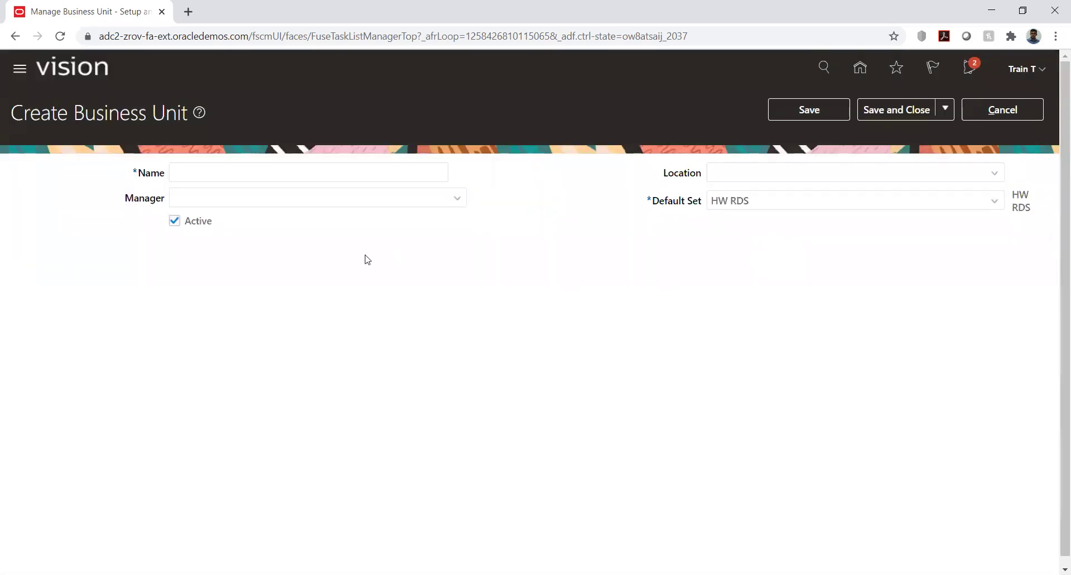
Name the new business unit "HW_Business unit", set its location to Vancouver, and save and close it
click(319, 174)
text(H)
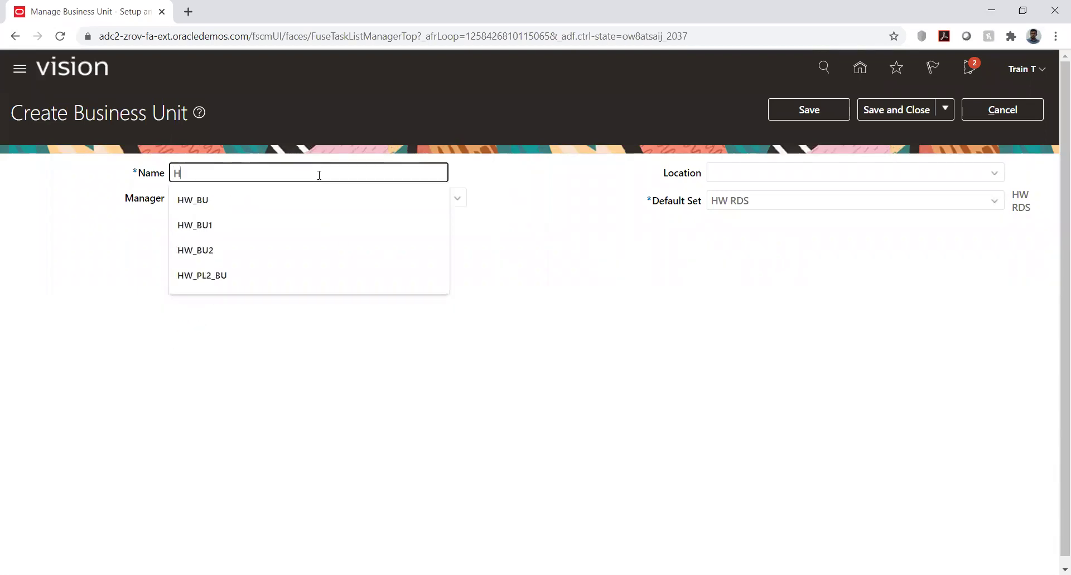
text(W_Business unit)
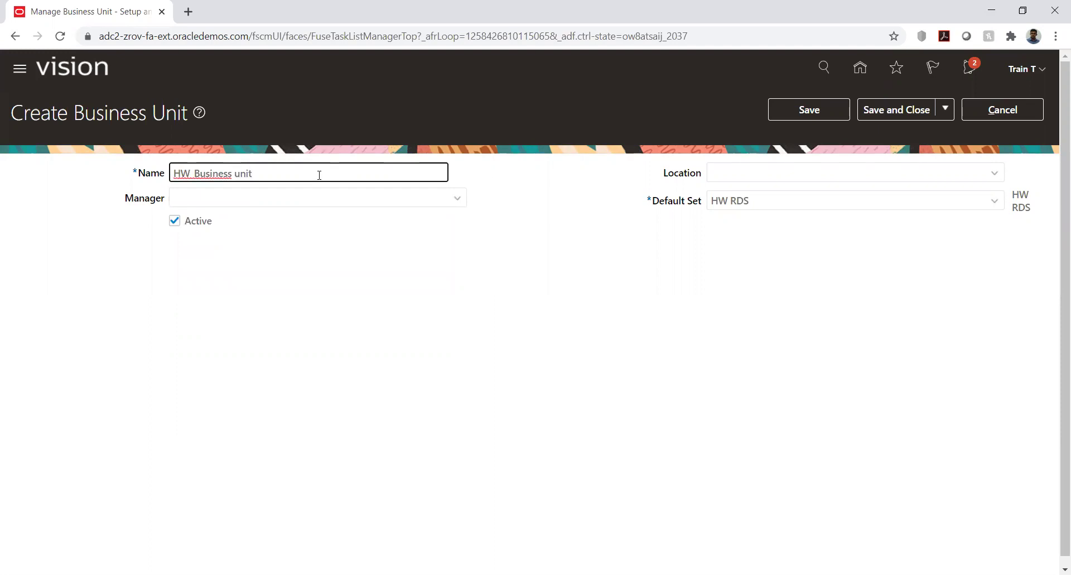
click(991, 174)
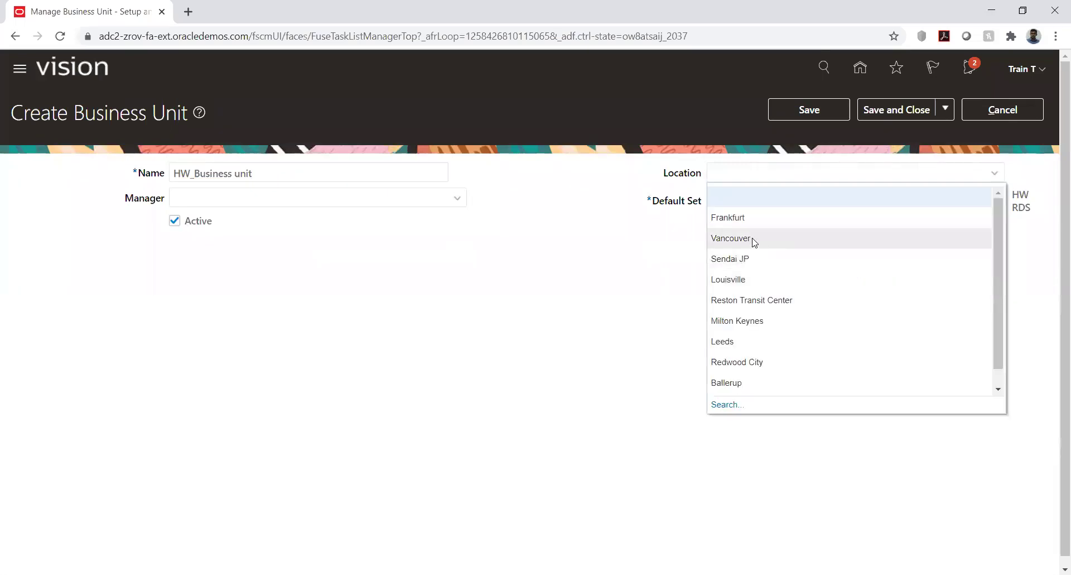
click(755, 242)
click(803, 110)
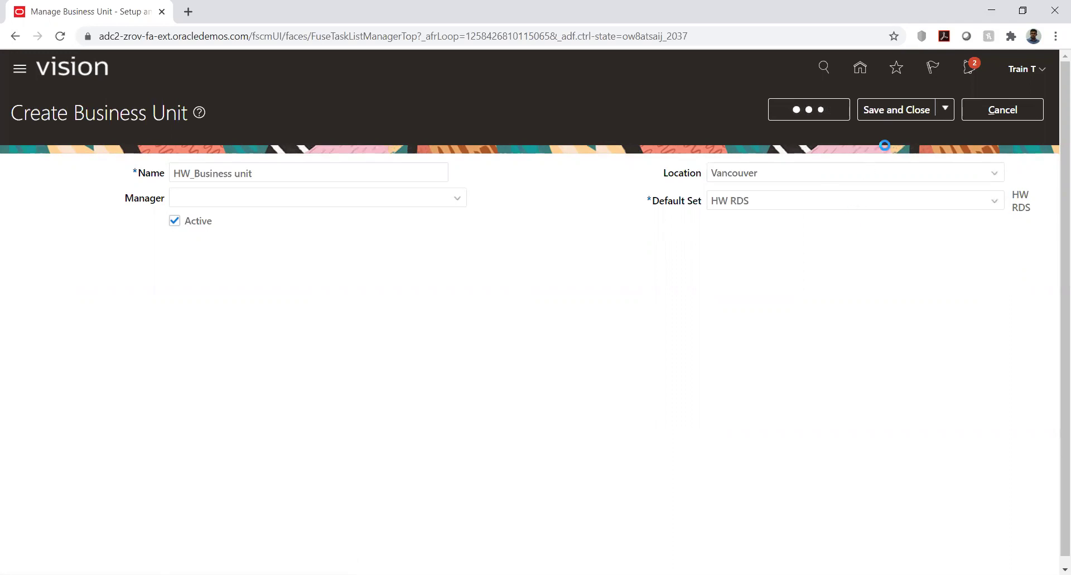
click(873, 111)
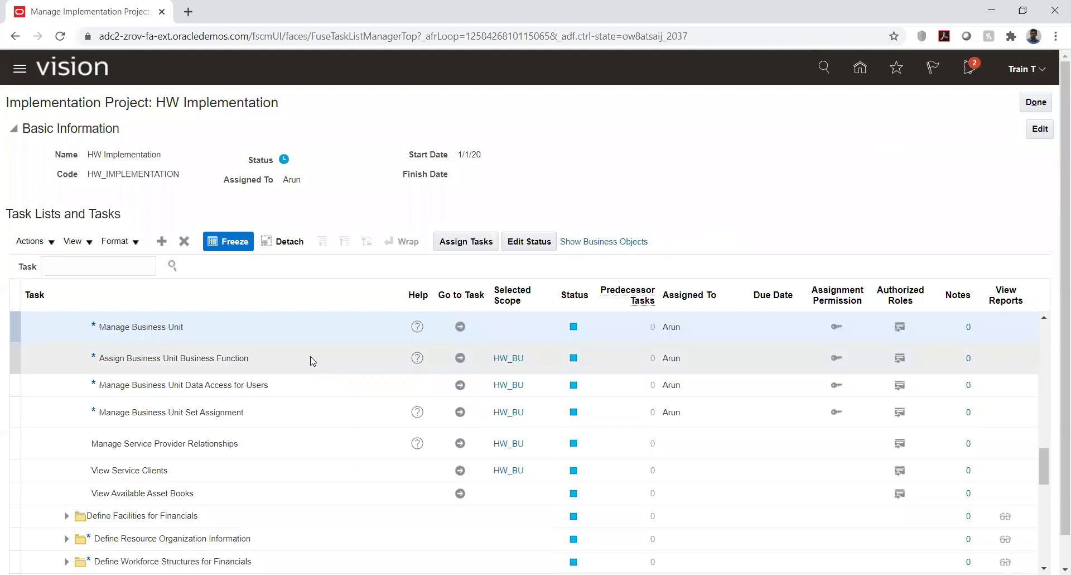
Open the Assign Business Unit Business Function task for HW_BU and look over its business unit functions
click(461, 358)
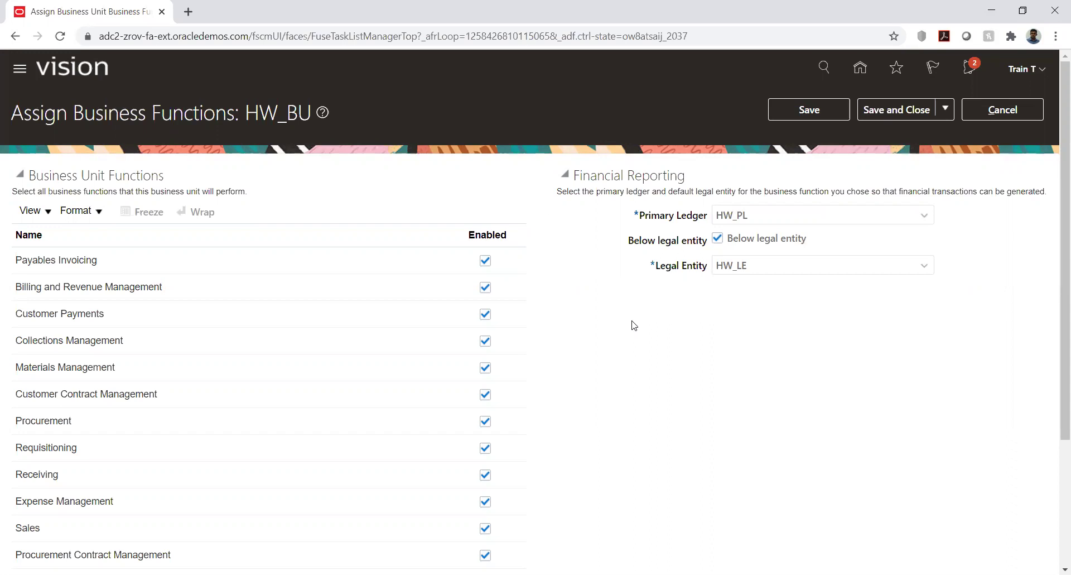
scroll(633, 325, down, 3)
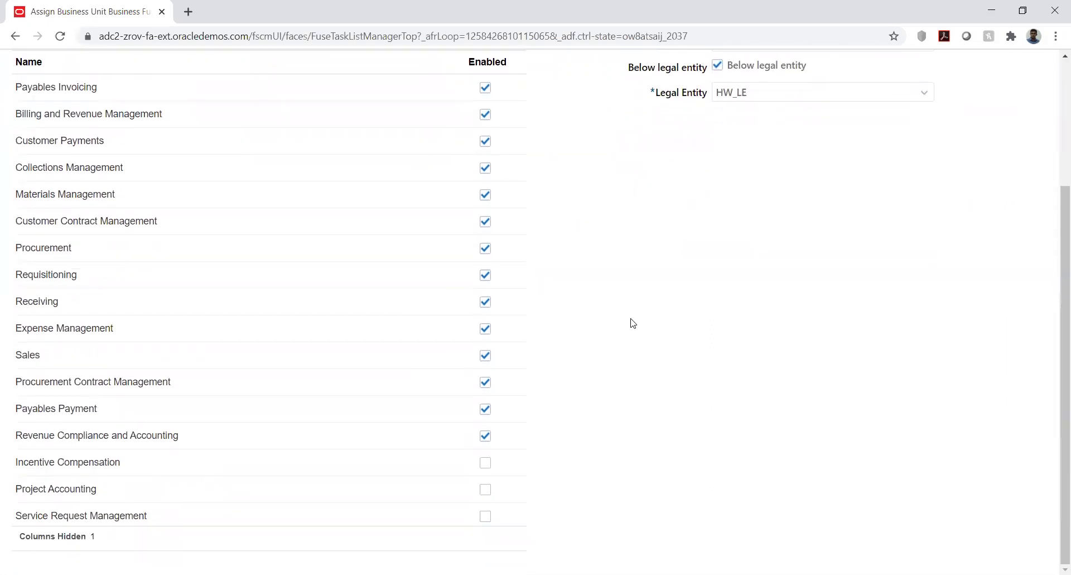
scroll(633, 325, up, 3)
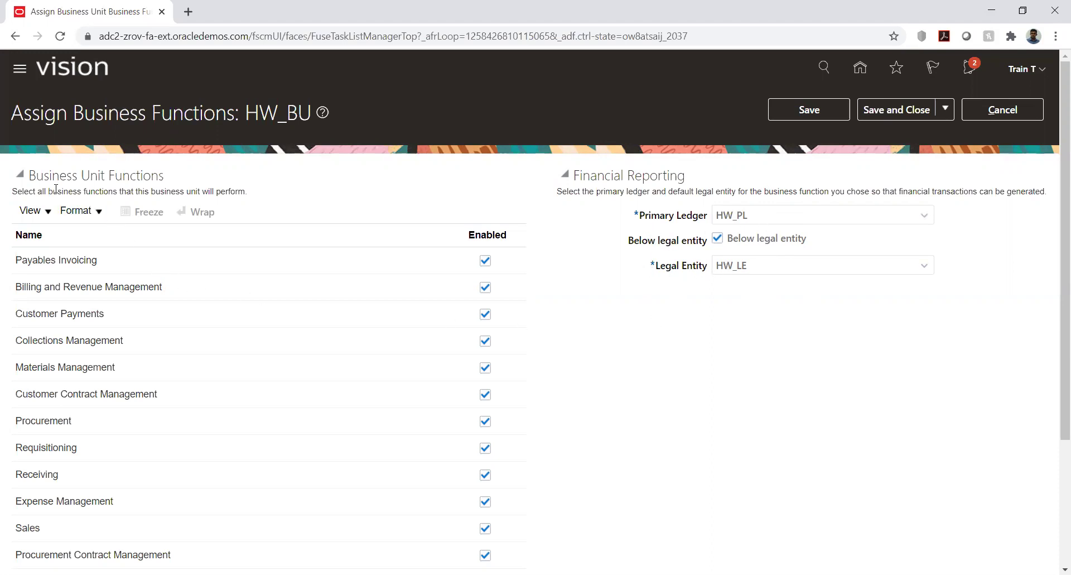
drag(29, 175, 164, 175)
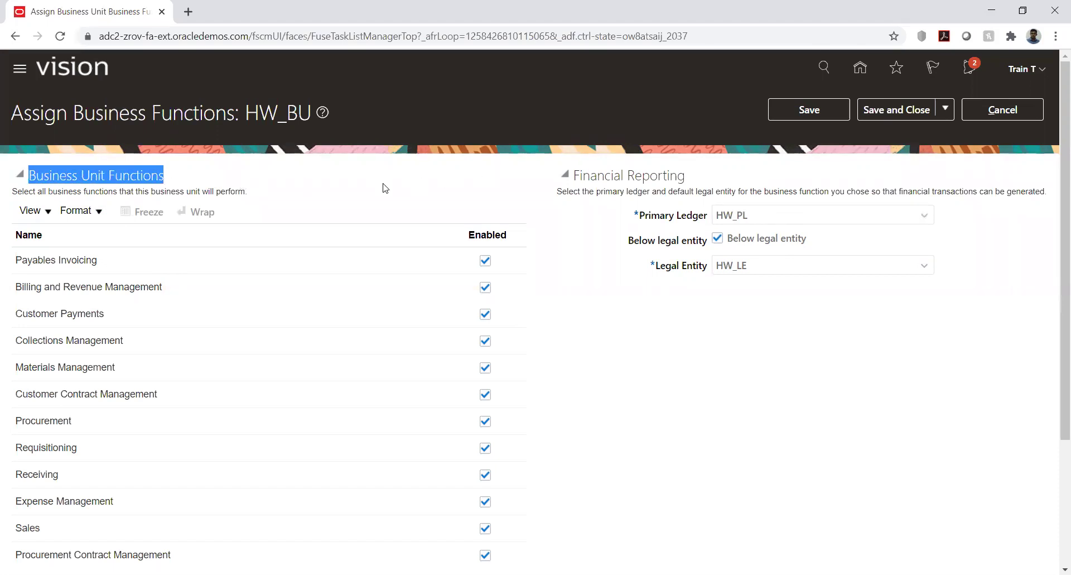
click(354, 189)
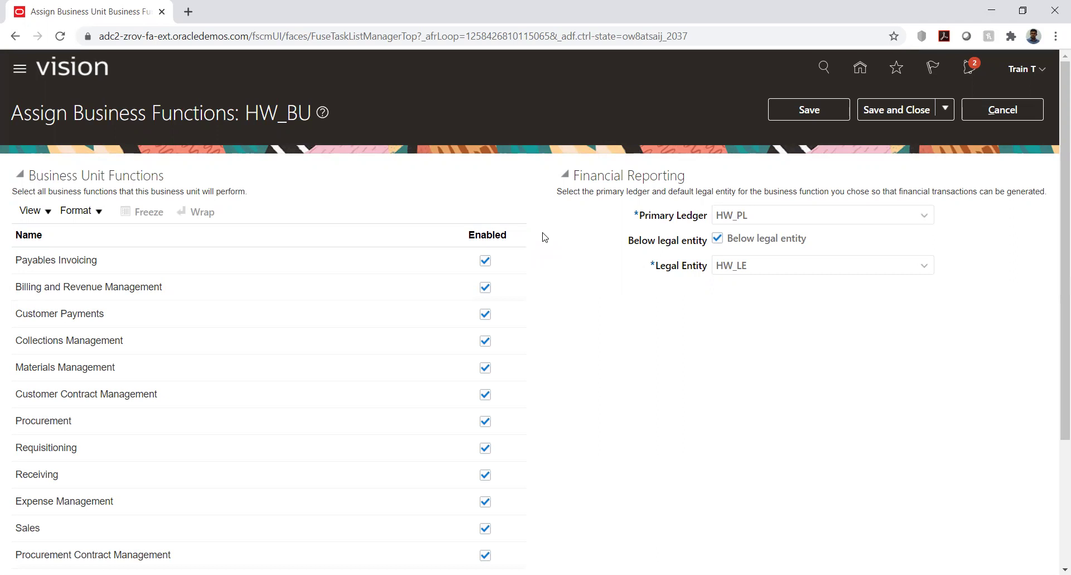
Examine the full list of HW_BU's business functions, including Procurement, along with its primary ledger and legal entity settings
scroll(545, 237, down, 1)
scroll(545, 237, down, 1)
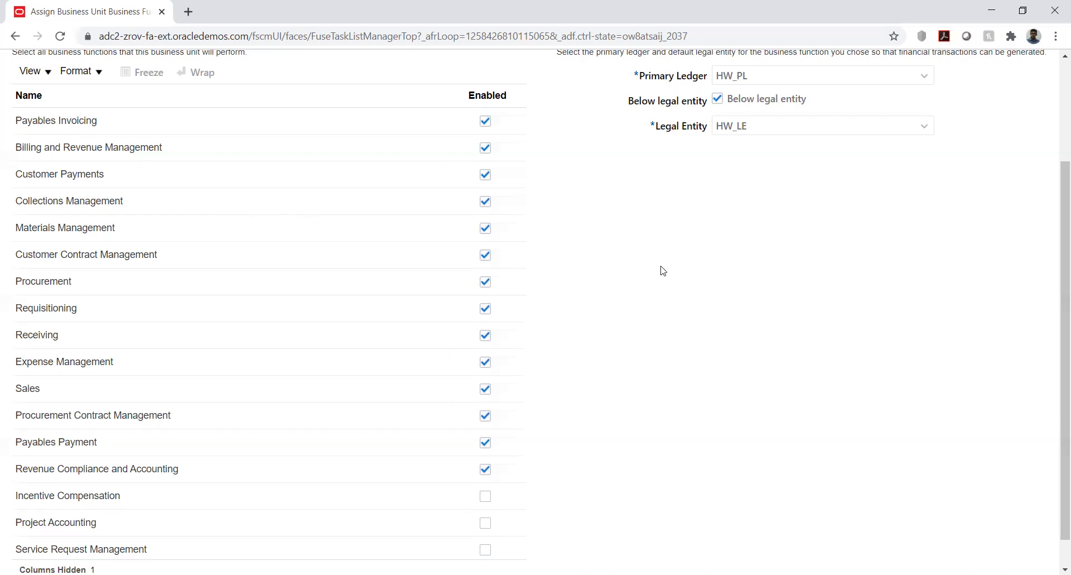
scroll(663, 270, down, 1)
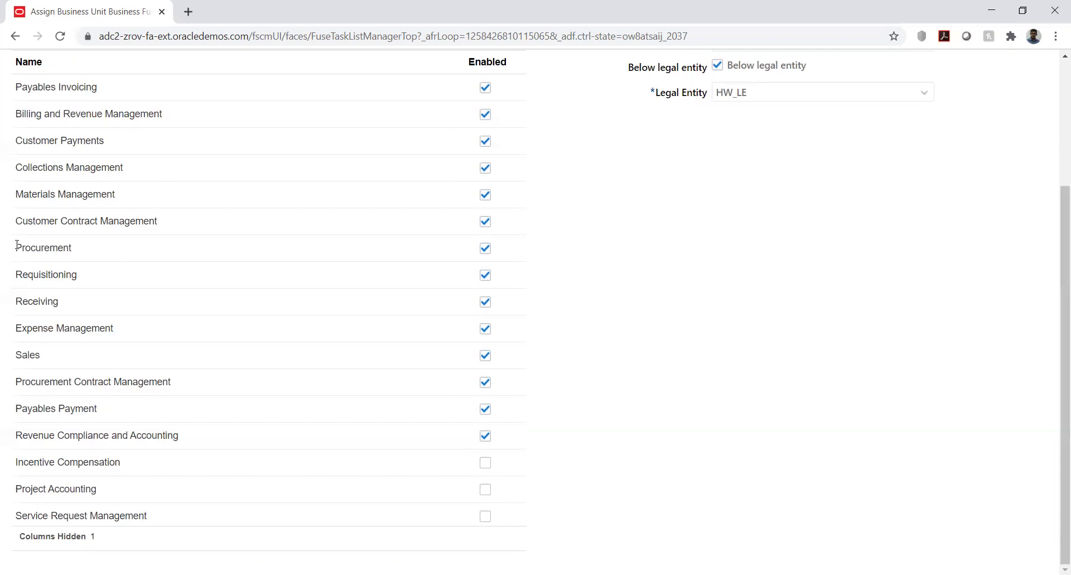
drag(17, 245, 75, 255)
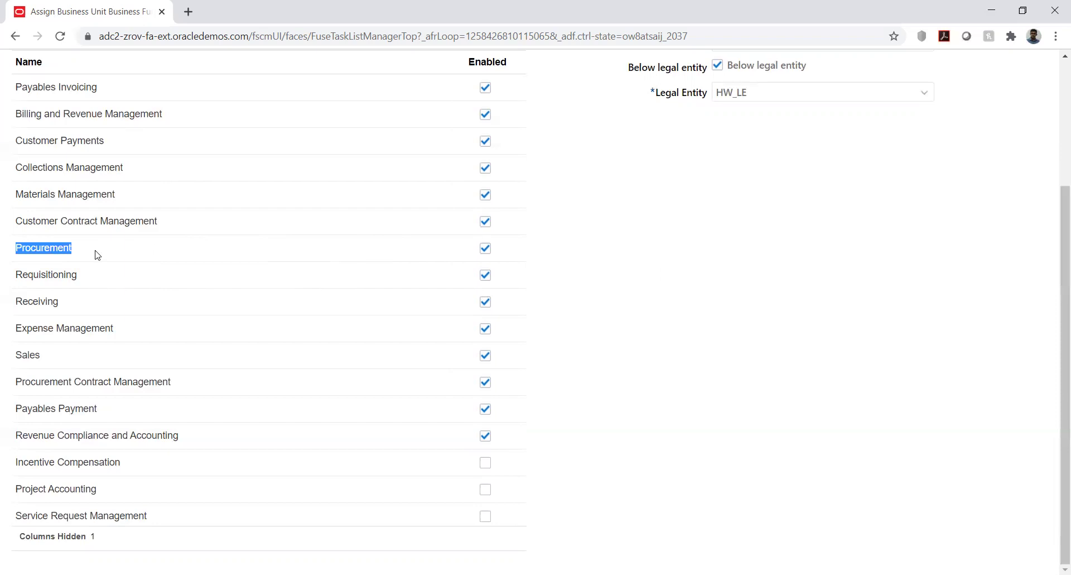
click(18, 247)
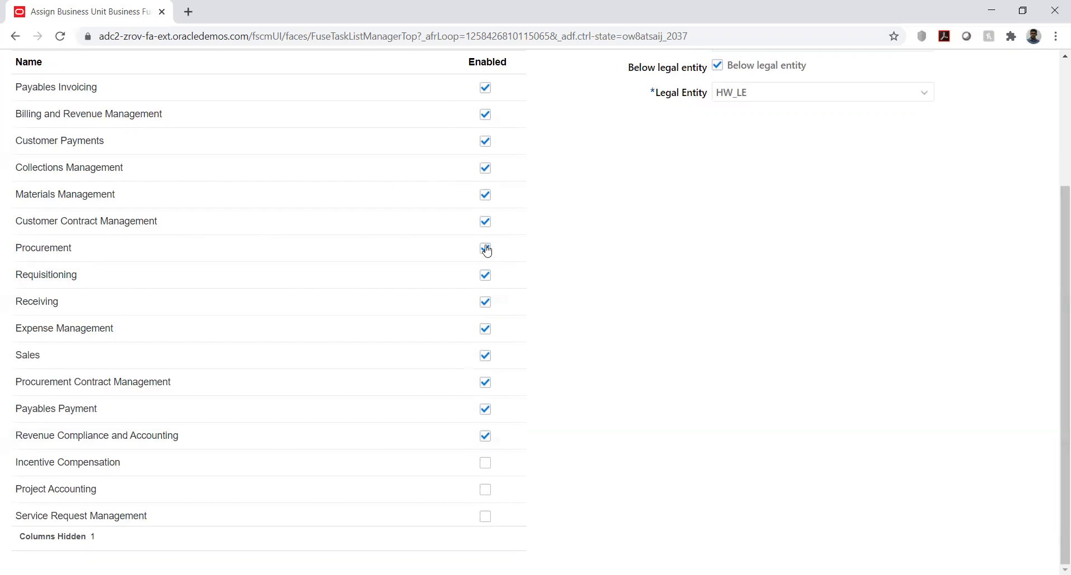
scroll(799, 275, up, 1)
scroll(799, 274, up, 3)
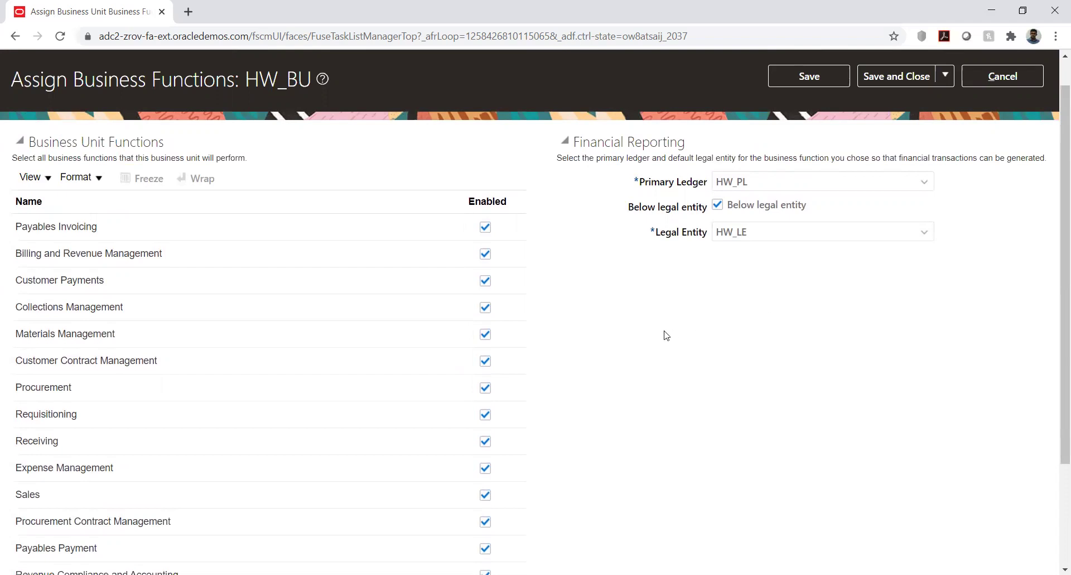
scroll(576, 349, down, 3)
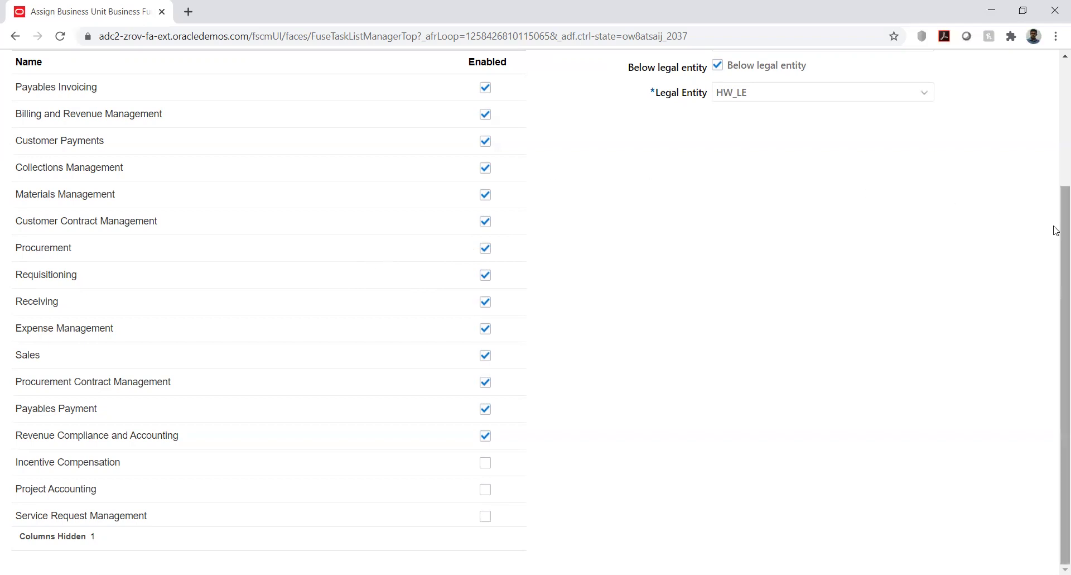
drag(1056, 230, 1057, 105)
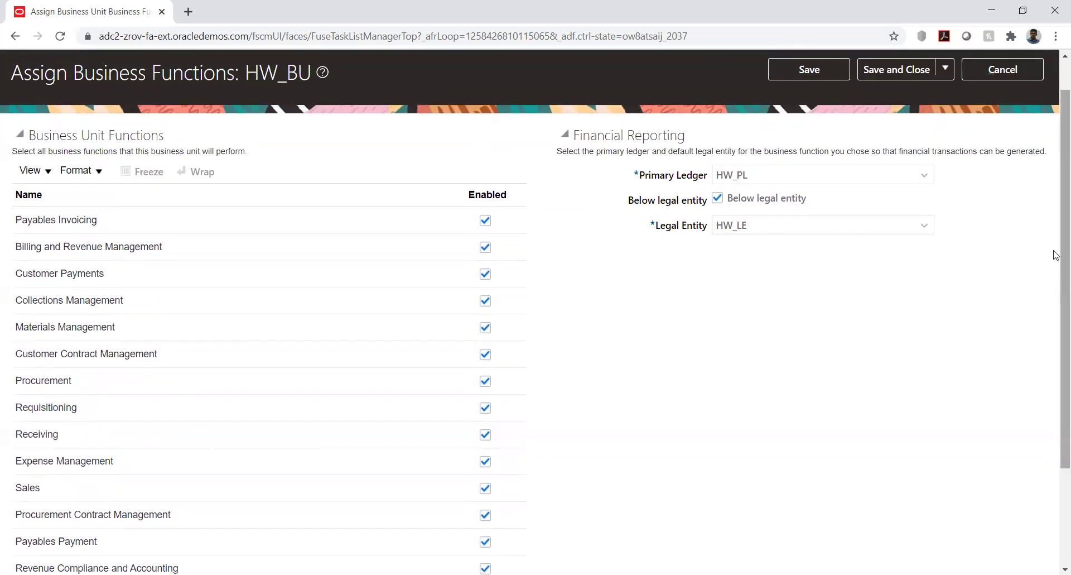
drag(1054, 255, 1056, 389)
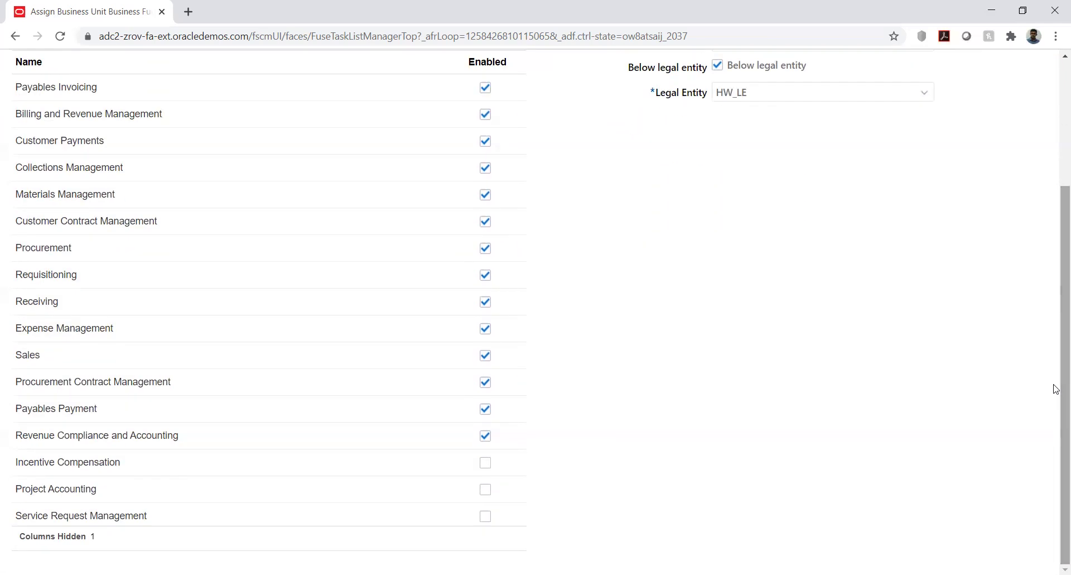
Enable the Project Accounting business function for HW_BU and save the assignment, accepting the legal entity warning
click(486, 489)
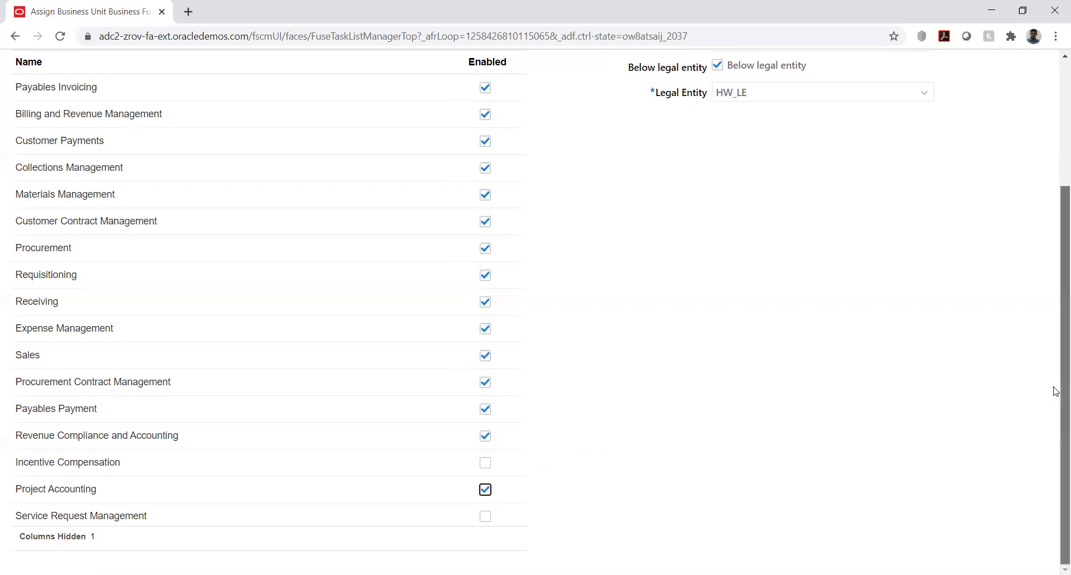
scroll(1056, 391, up, 3)
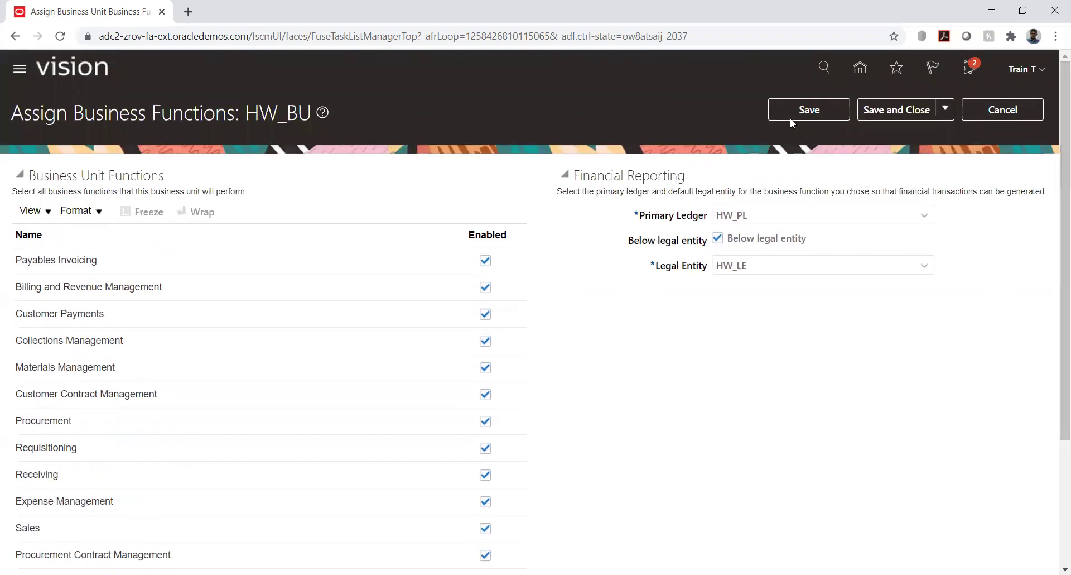
click(796, 112)
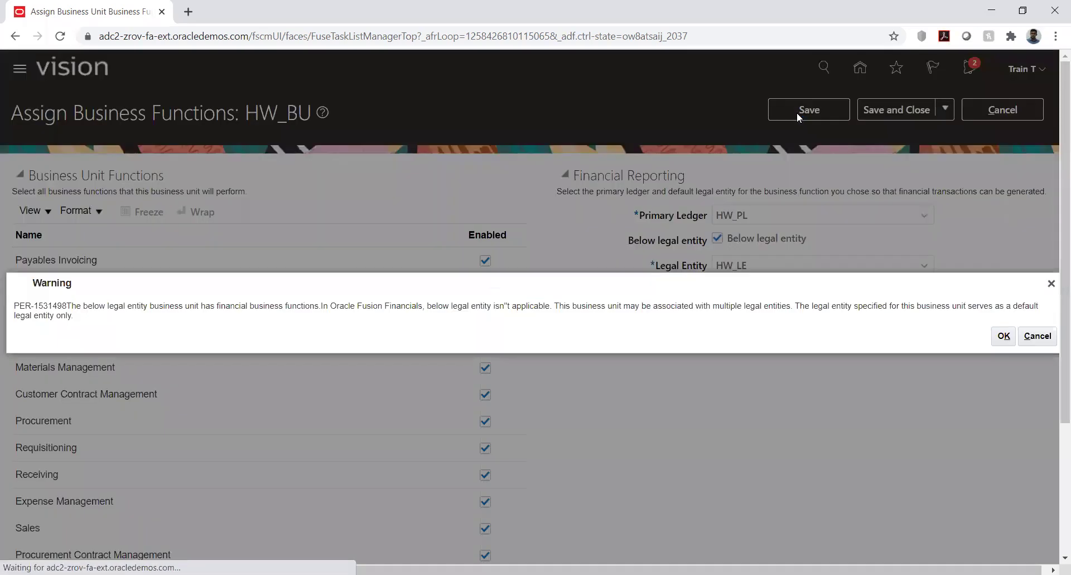
click(1002, 335)
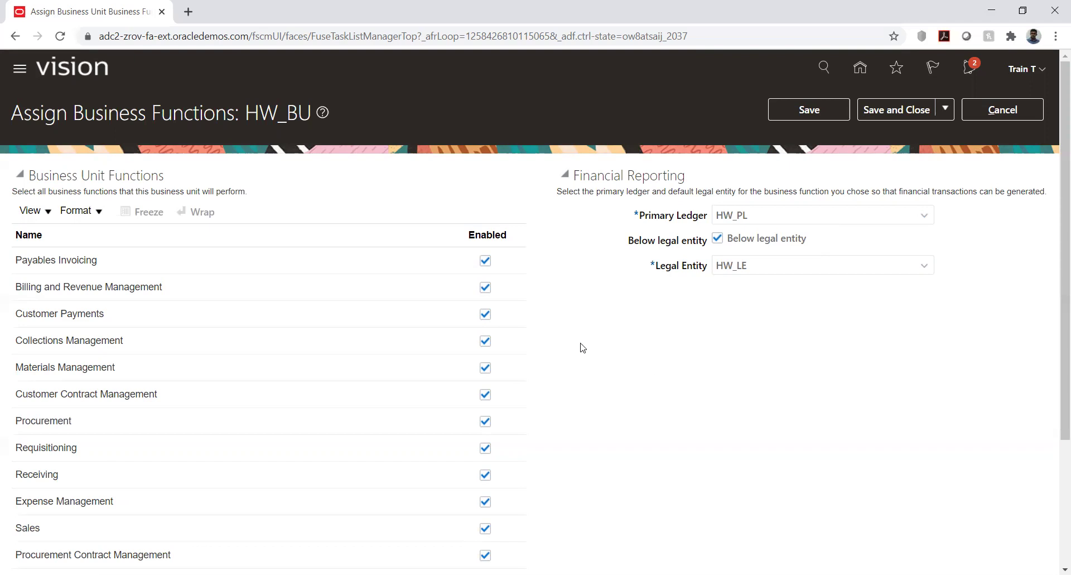
Review HW_BU's business function list, noting the invoicing, billing and revenue, customer payments, collections and contract functions
scroll(582, 347, down, 1)
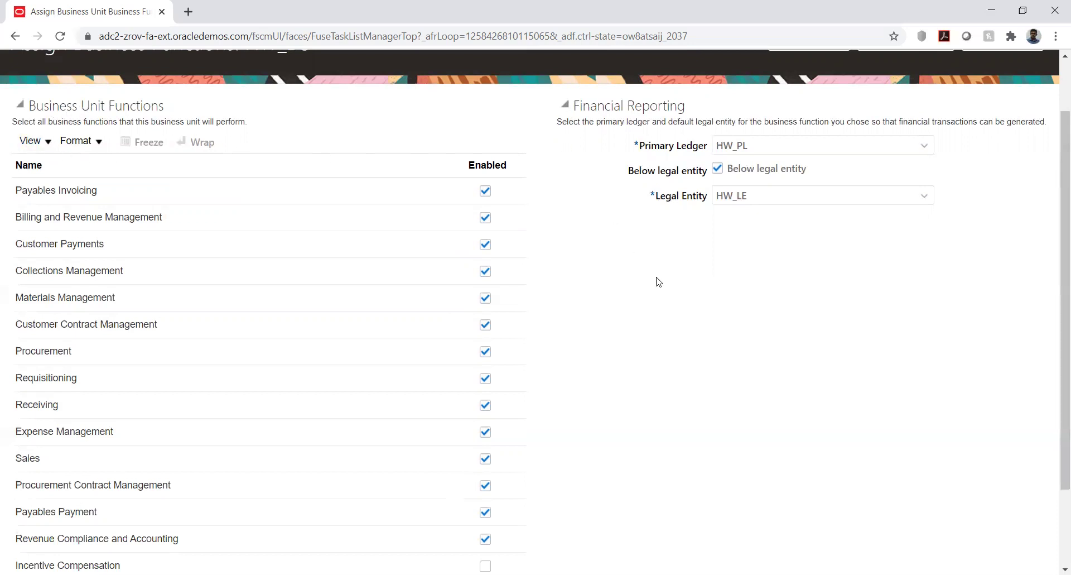
scroll(649, 279, down, 2)
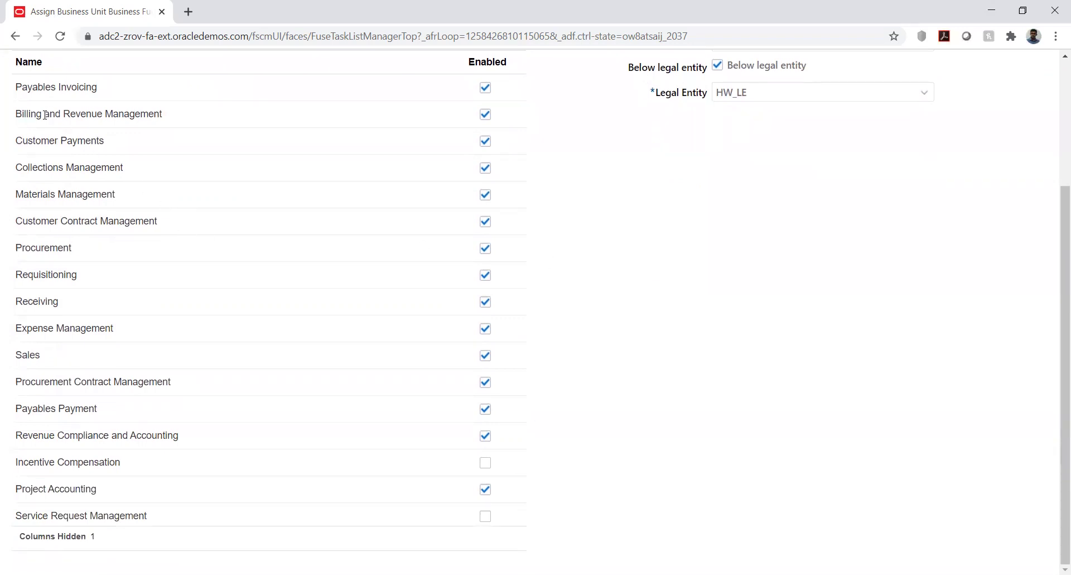
drag(44, 113, 97, 124)
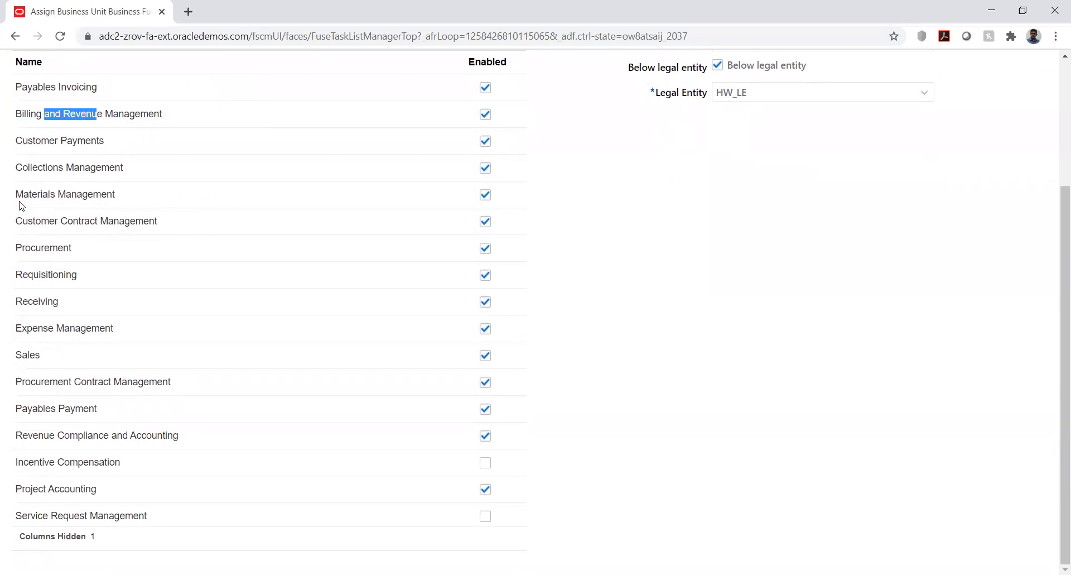
drag(23, 167, 121, 167)
drag(50, 194, 107, 221)
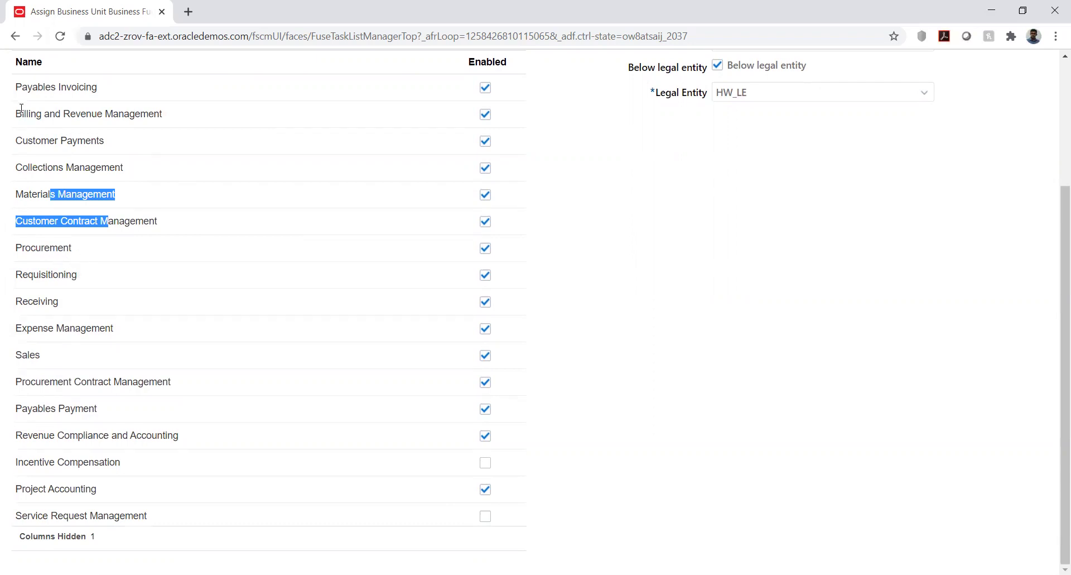
drag(17, 83, 97, 90)
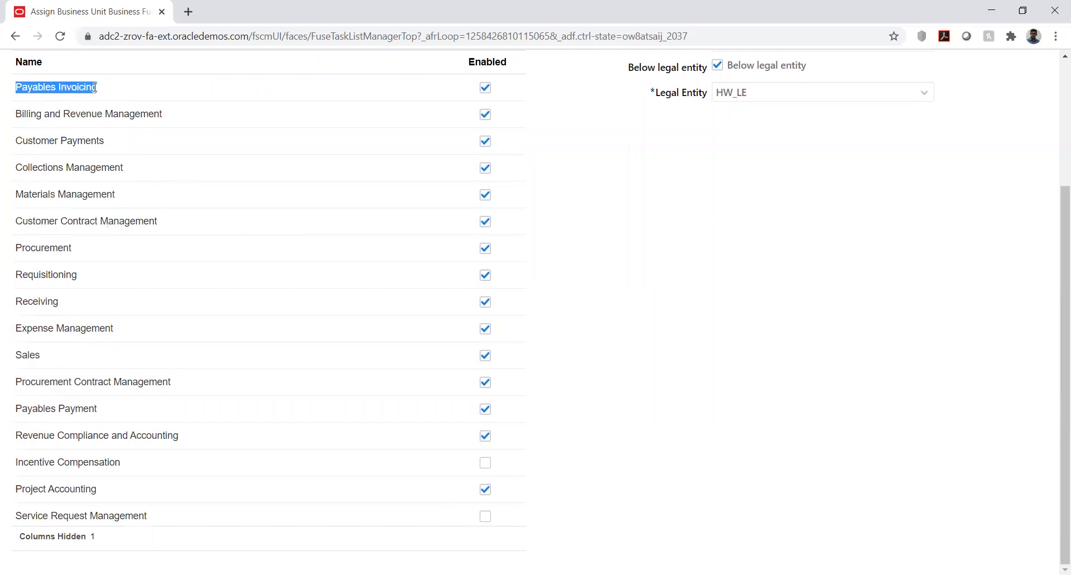
drag(18, 136, 110, 143)
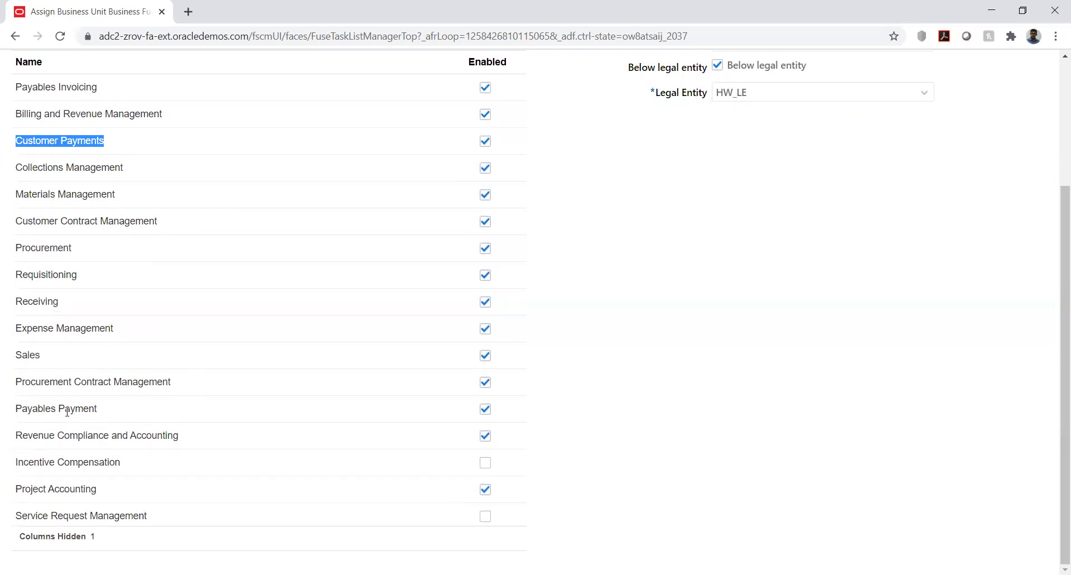
mouse_move(72, 411)
click(888, 281)
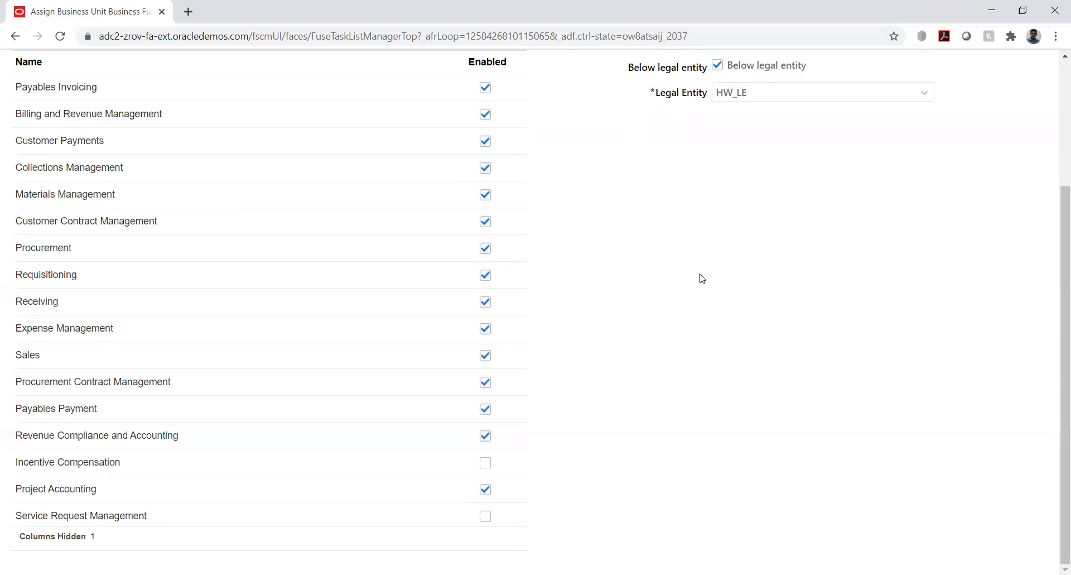
scroll(688, 280, up, 1)
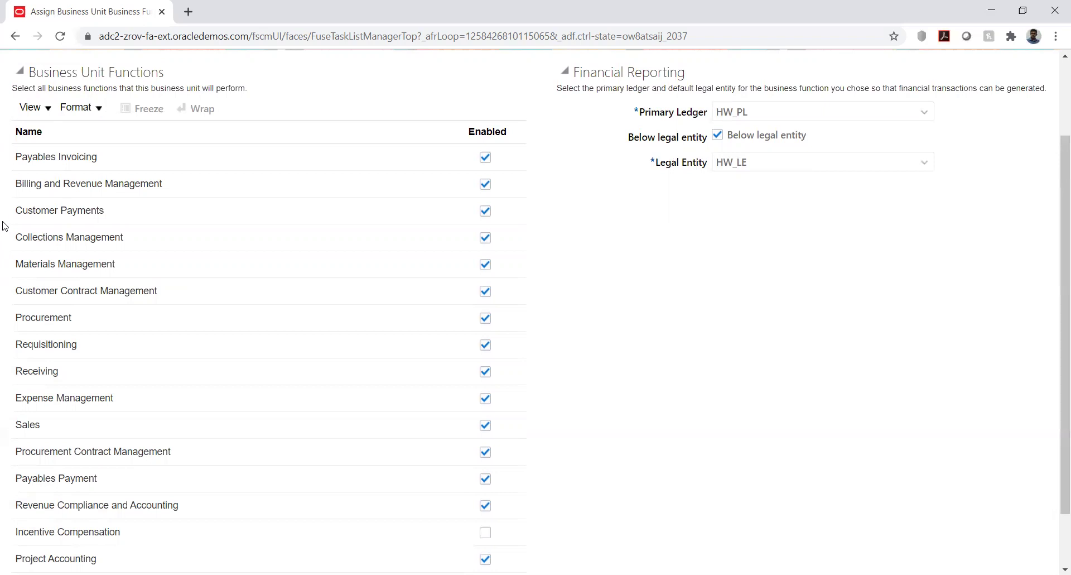
scroll(92, 333, down, 2)
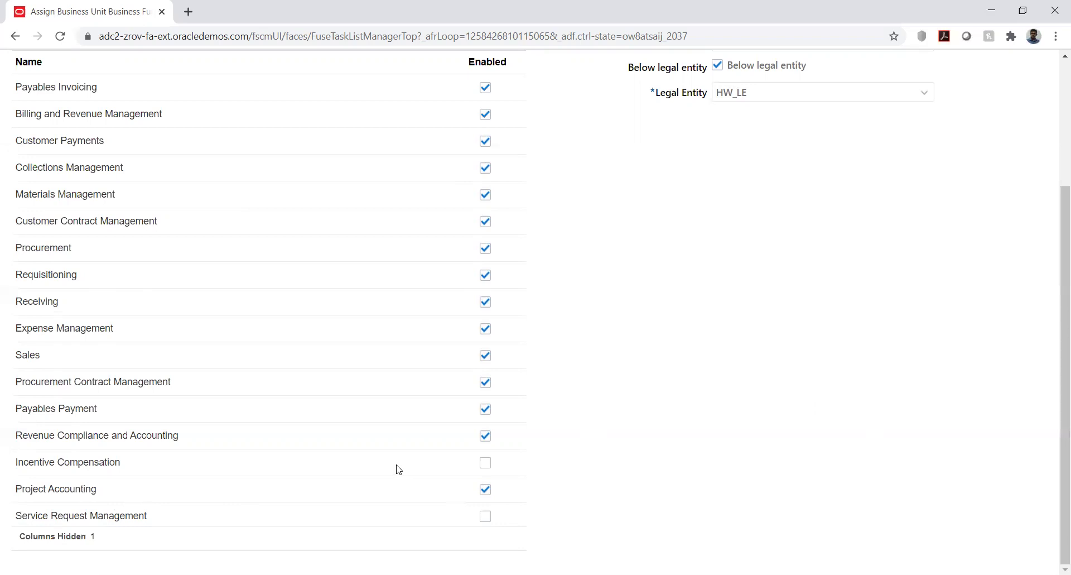
Save and close HW_BU's business function assignment, accepting the legal entity warning
scroll(815, 383, up, 3)
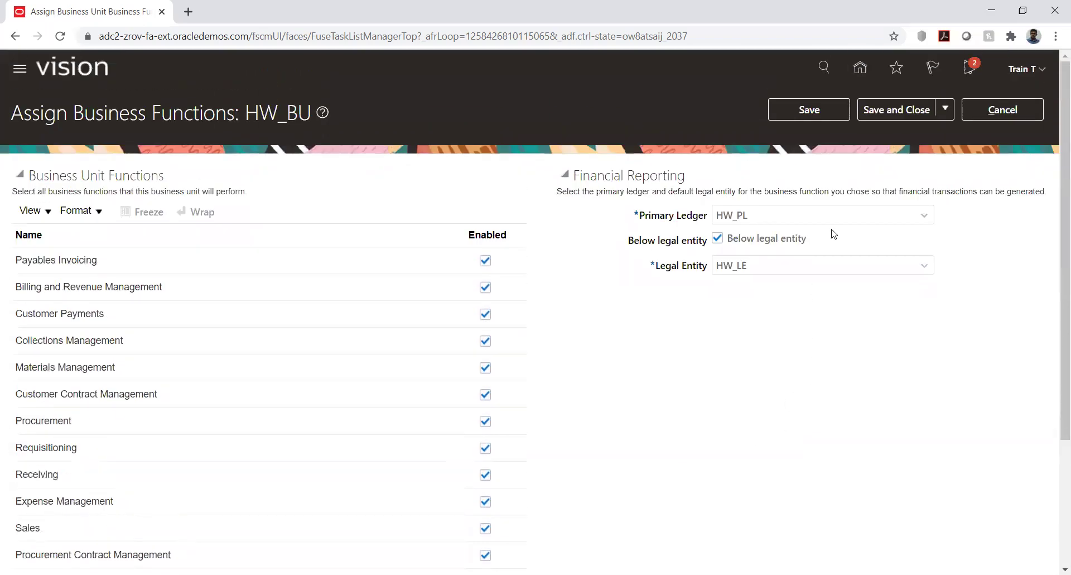
click(879, 112)
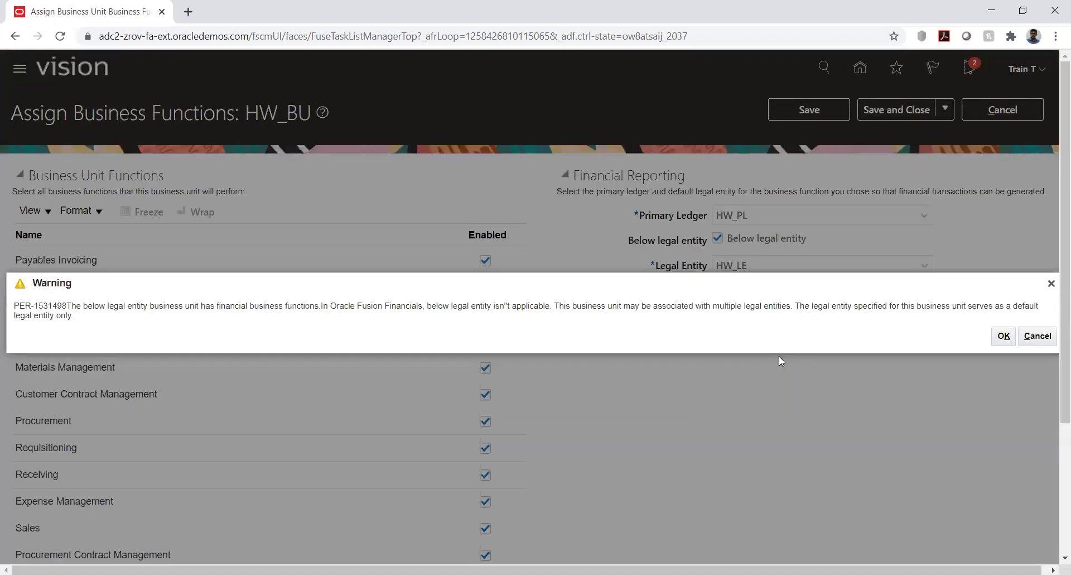
click(1003, 335)
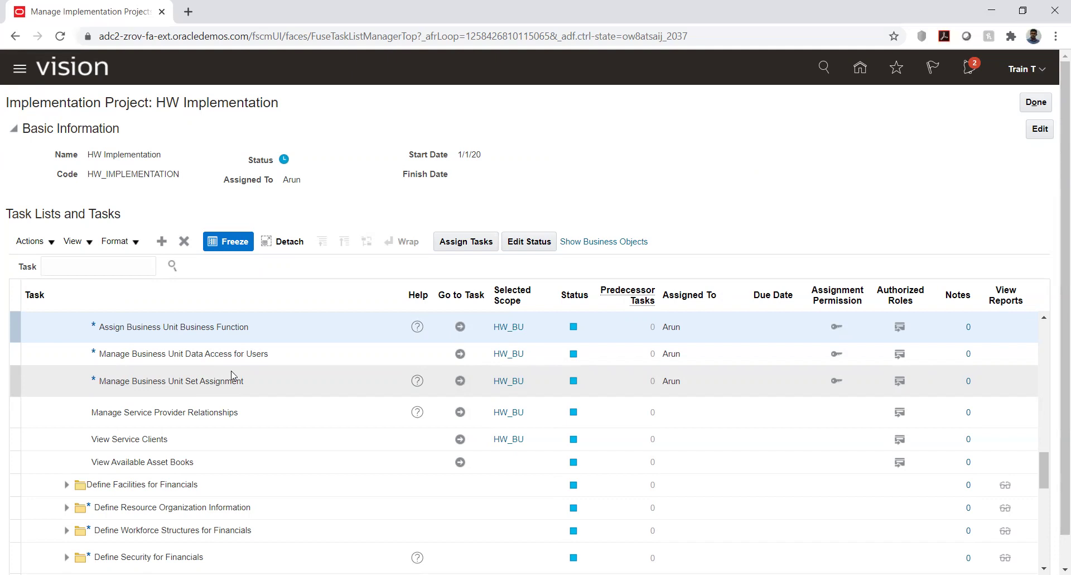
Open the Manage Business Unit Data Access for Users task and create a data access entry with the training account as its user name
click(379, 359)
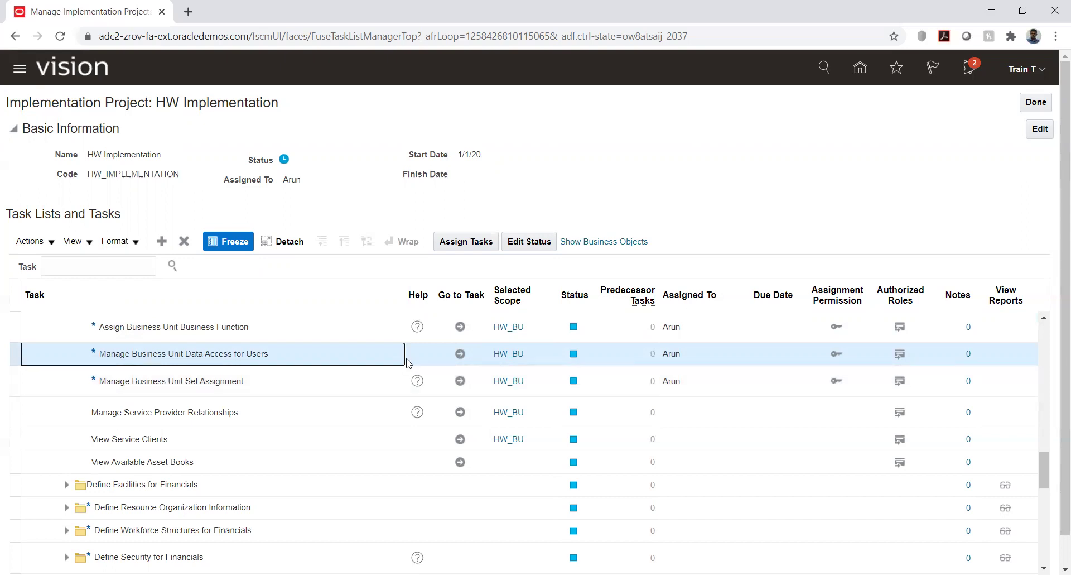
click(461, 355)
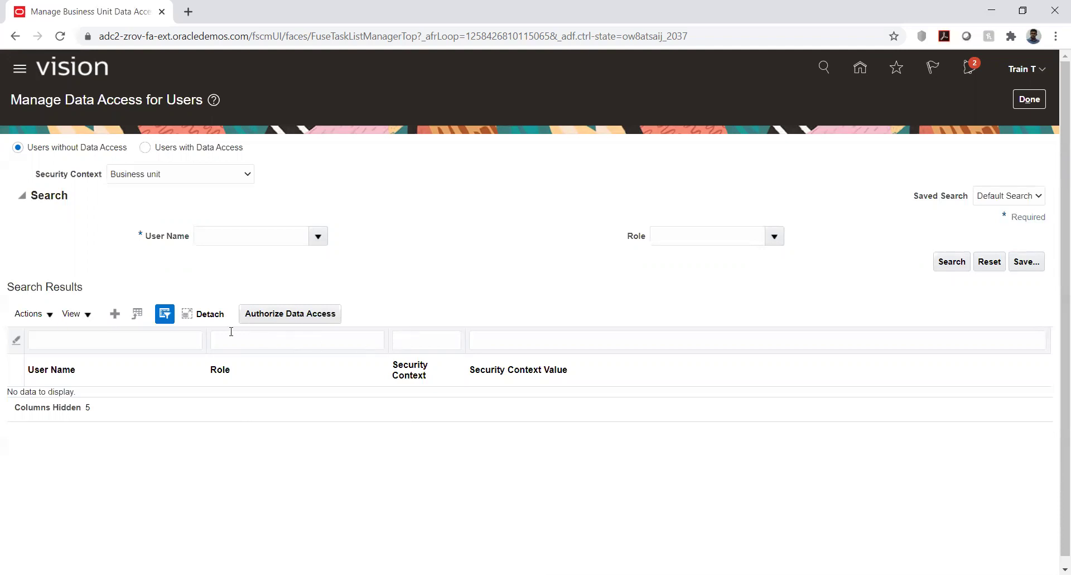
click(115, 314)
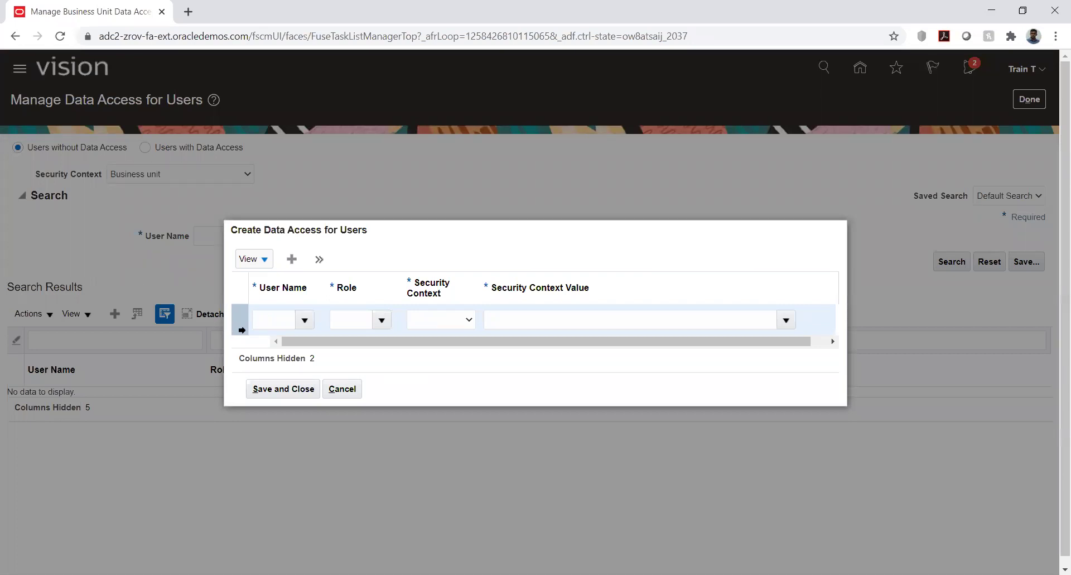
click(261, 323)
text(trai)
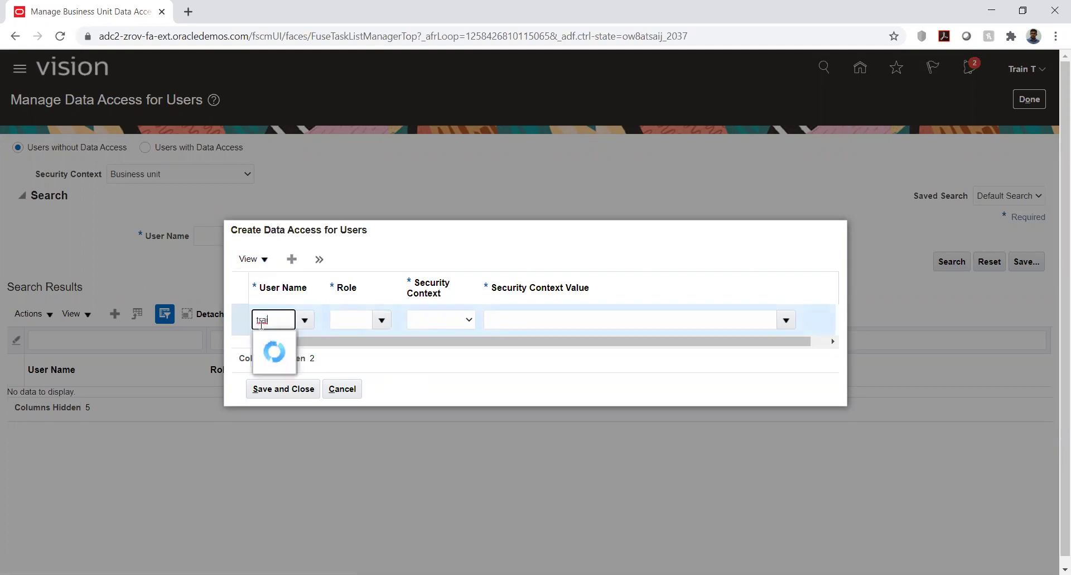
click(278, 341)
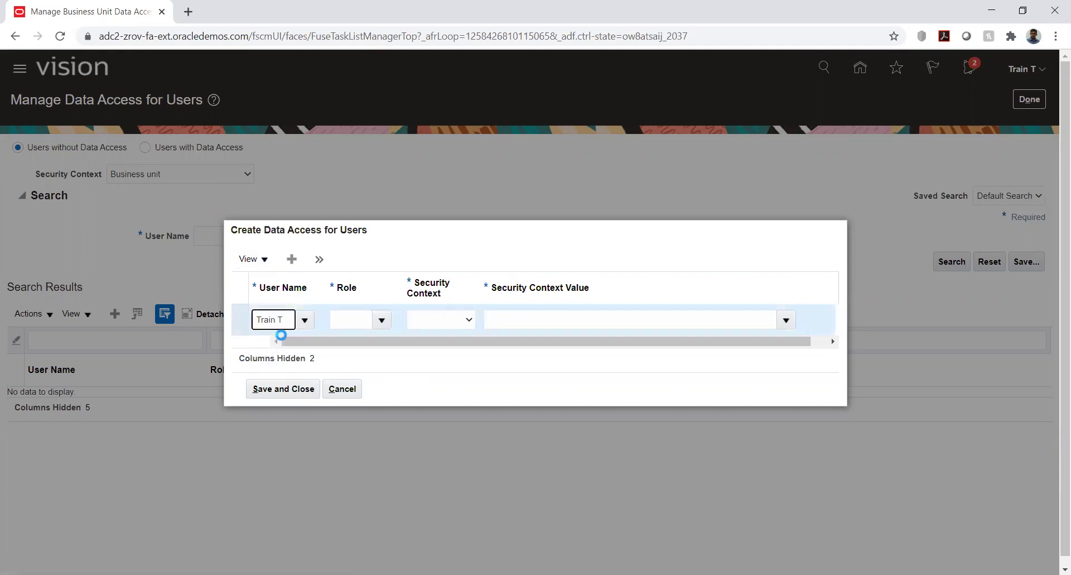
Set the entry's role to Accounts Payable Manager and check which security contexts that role offers
click(361, 322)
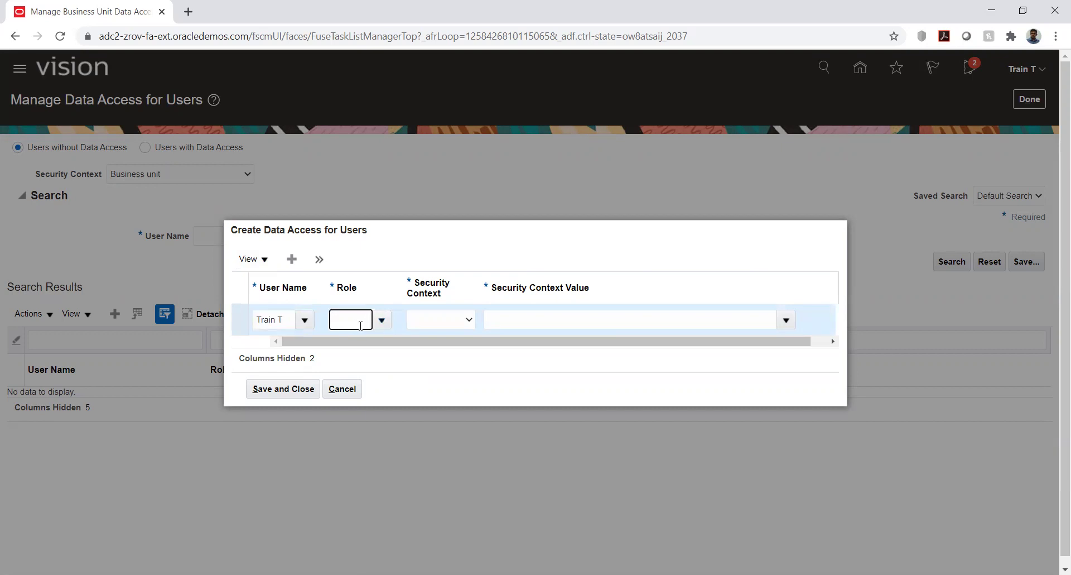
text(acc)
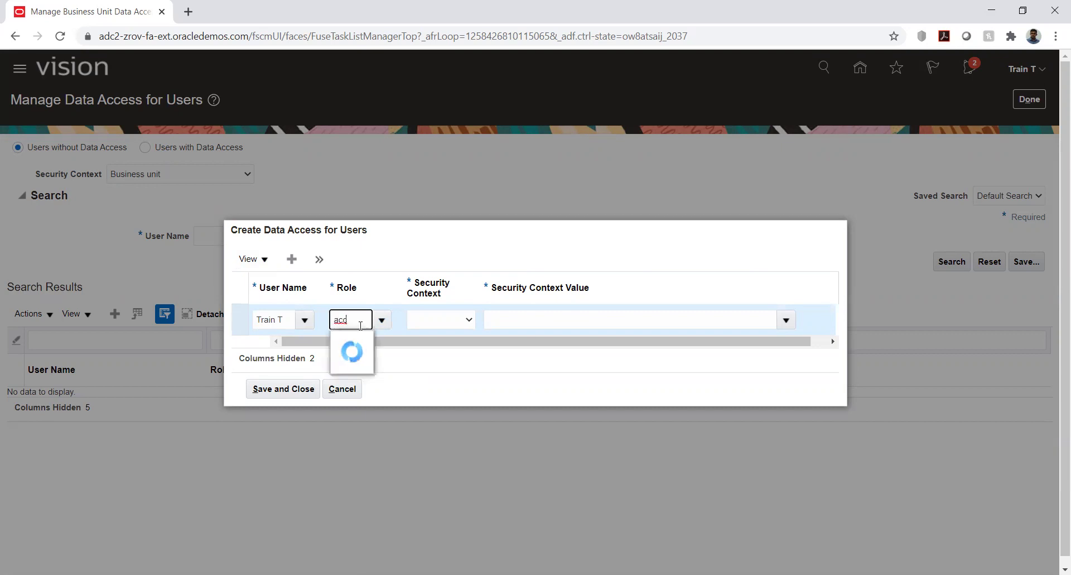
click(366, 342)
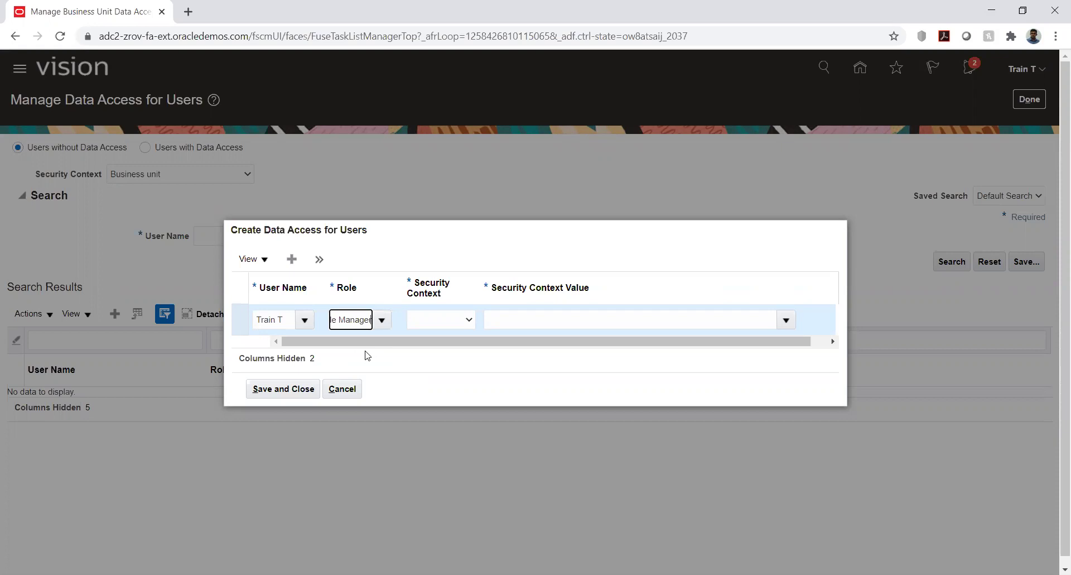
click(429, 323)
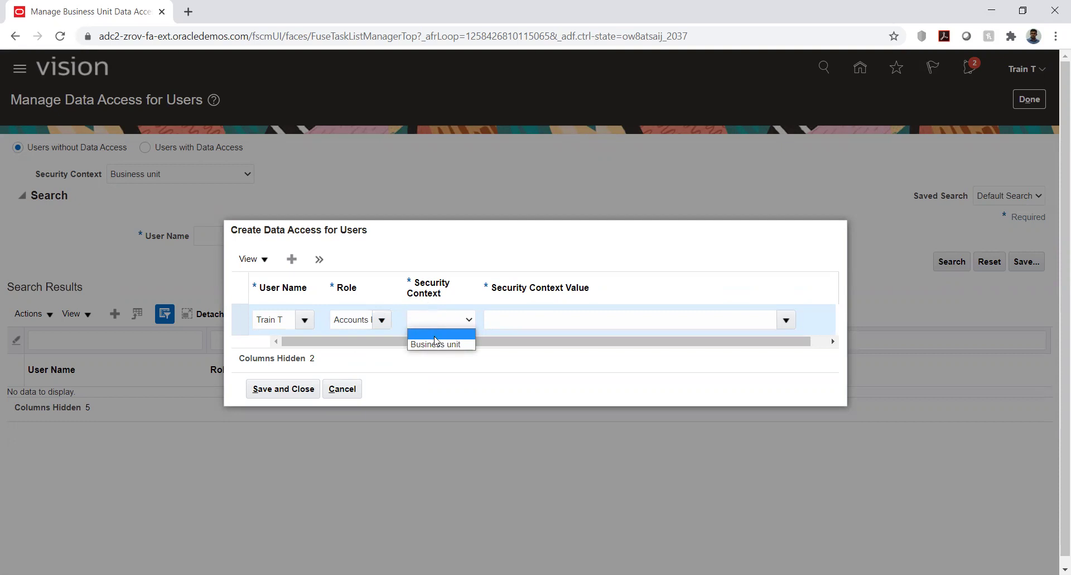
click(445, 319)
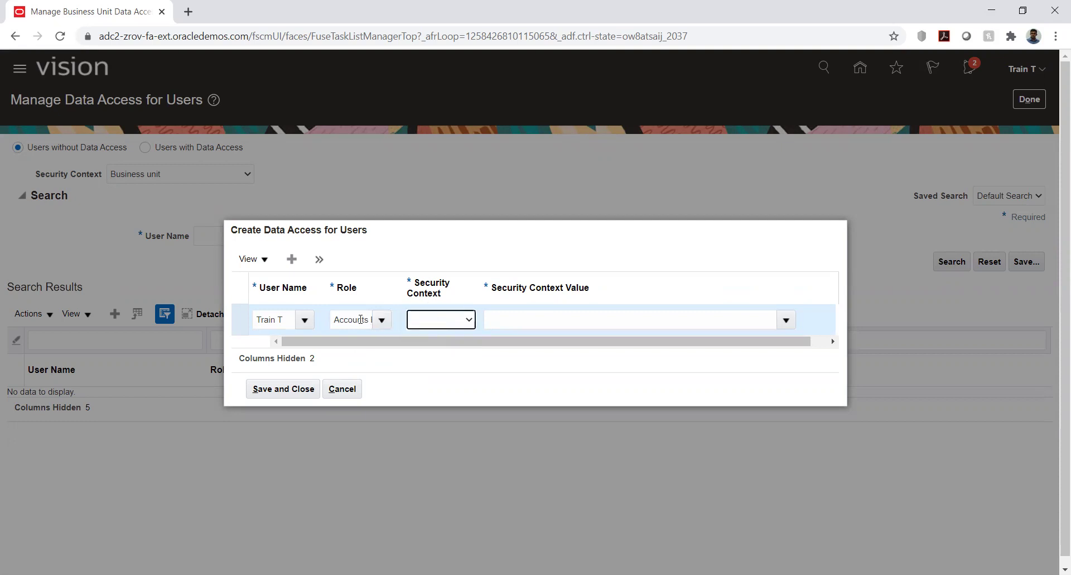
click(442, 324)
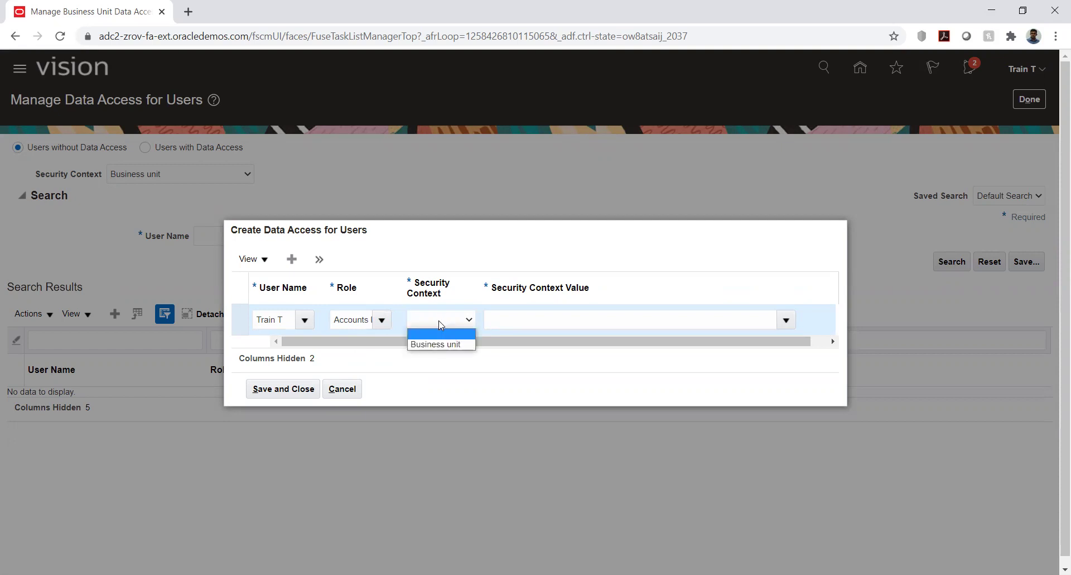
Change the role to General Accountant and check which security contexts it offers
double_click(358, 320)
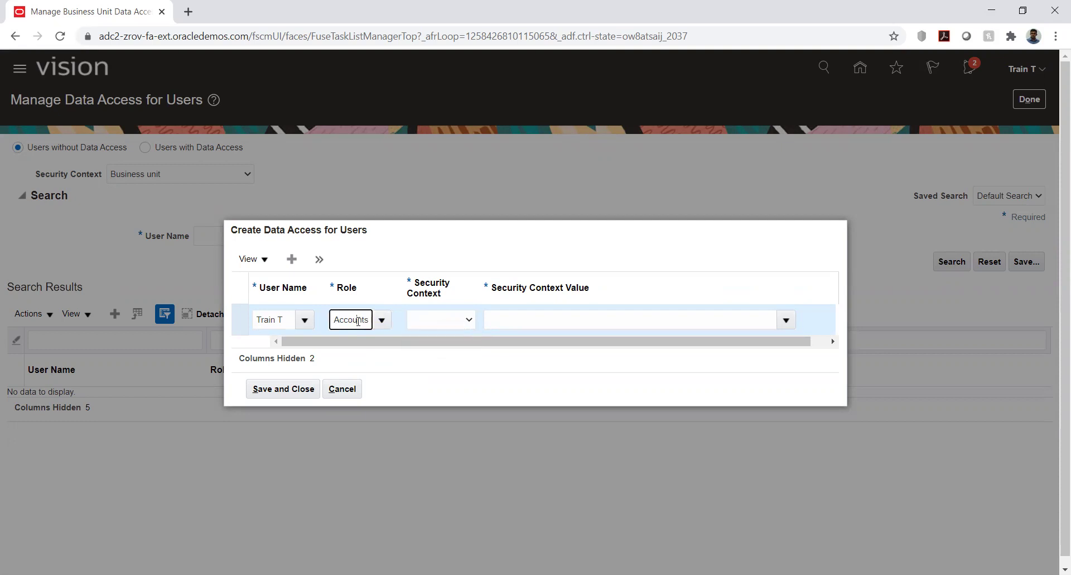
text(gene)
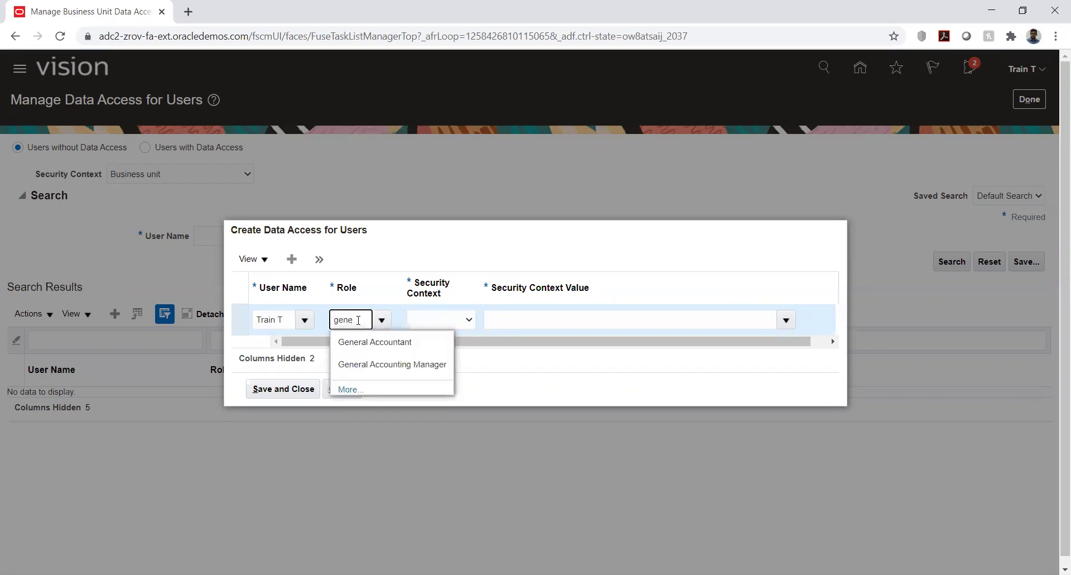
click(430, 341)
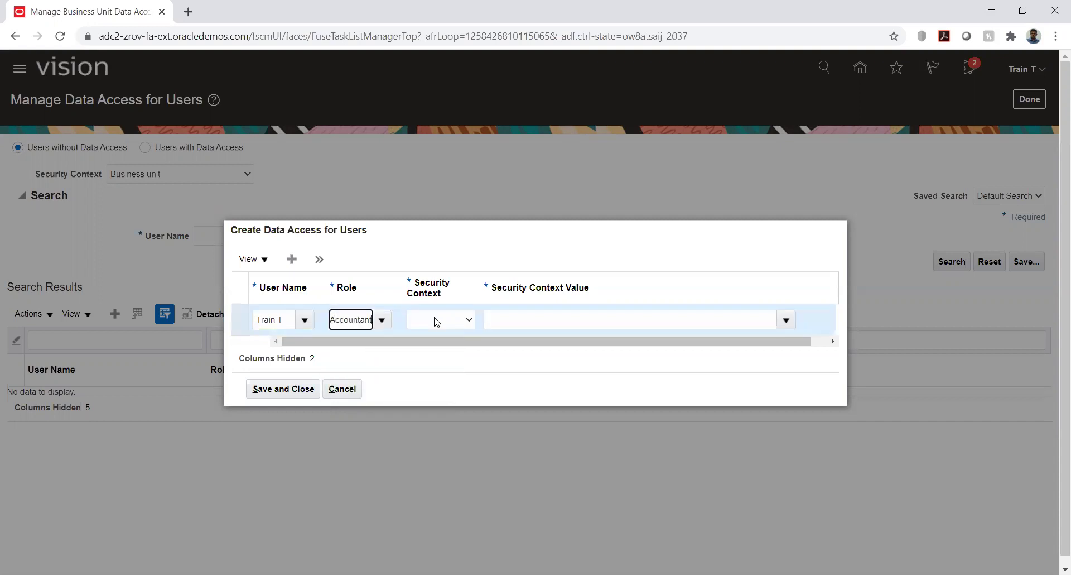
click(437, 321)
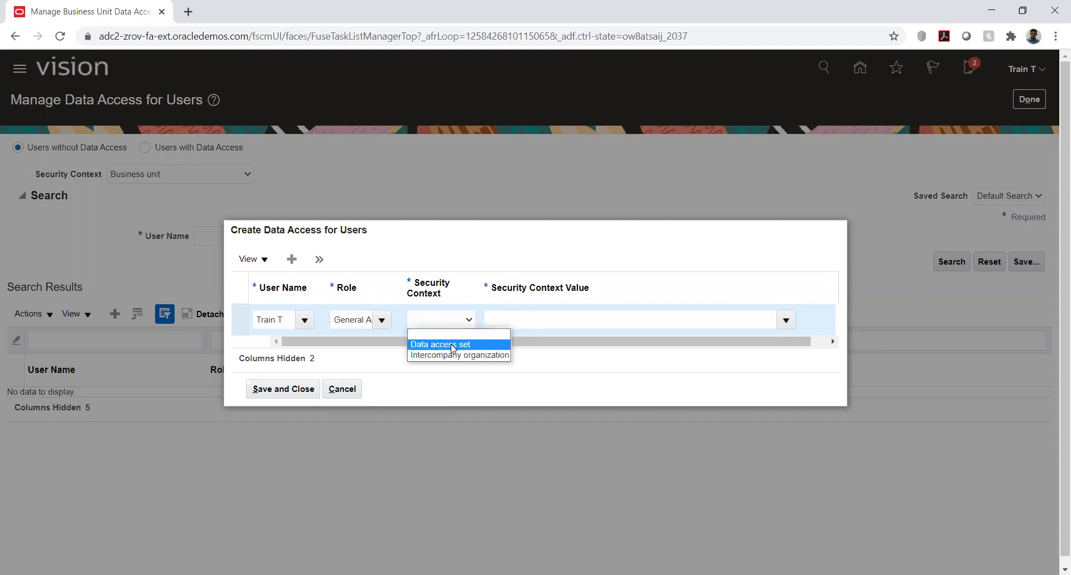
Set the data access entry's role to Accounts Payable Manager and its security context to Business unit
click(360, 319)
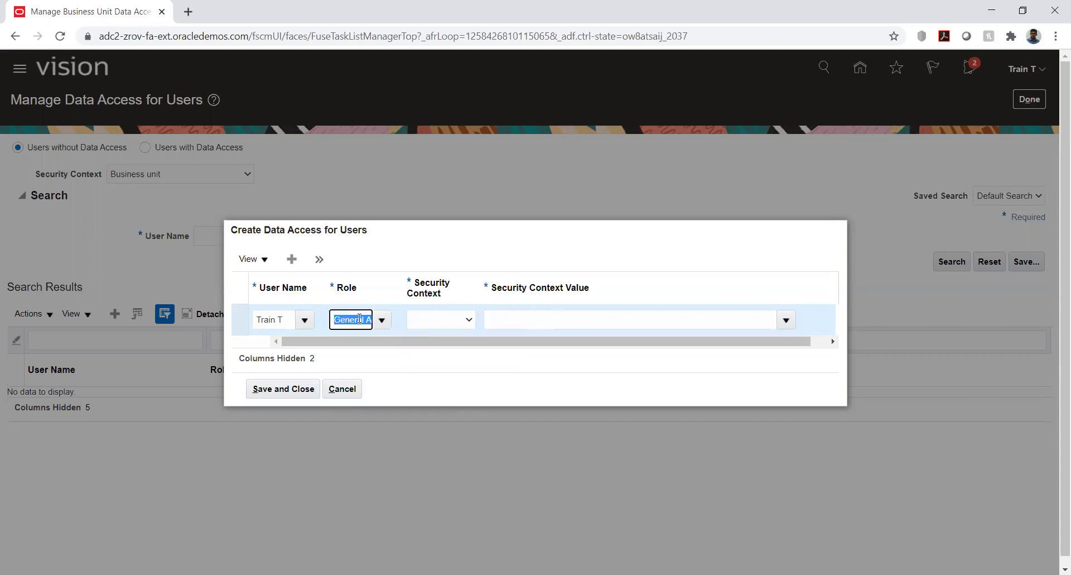
text(ad)
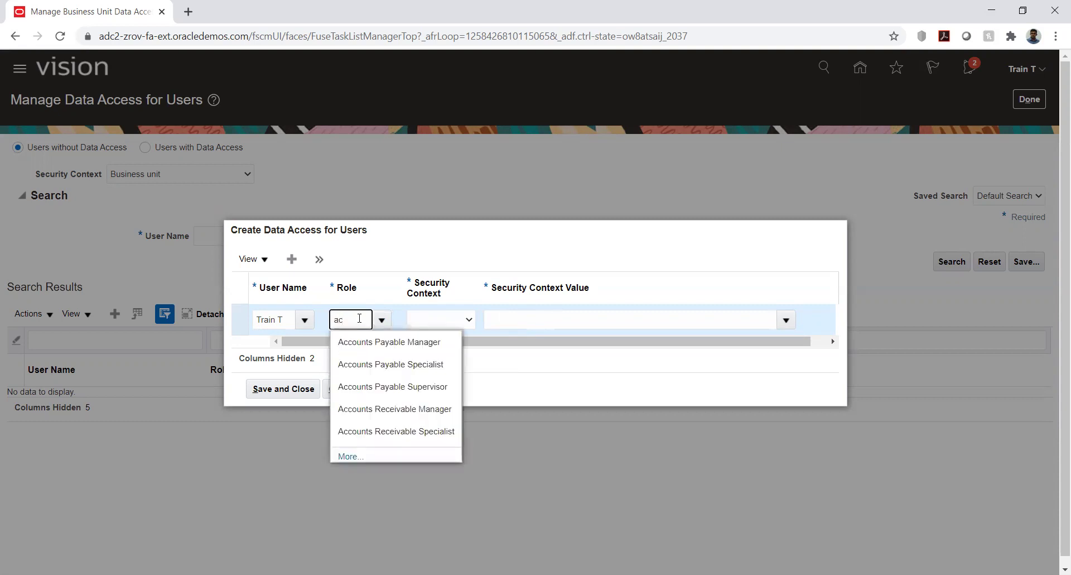
click(381, 345)
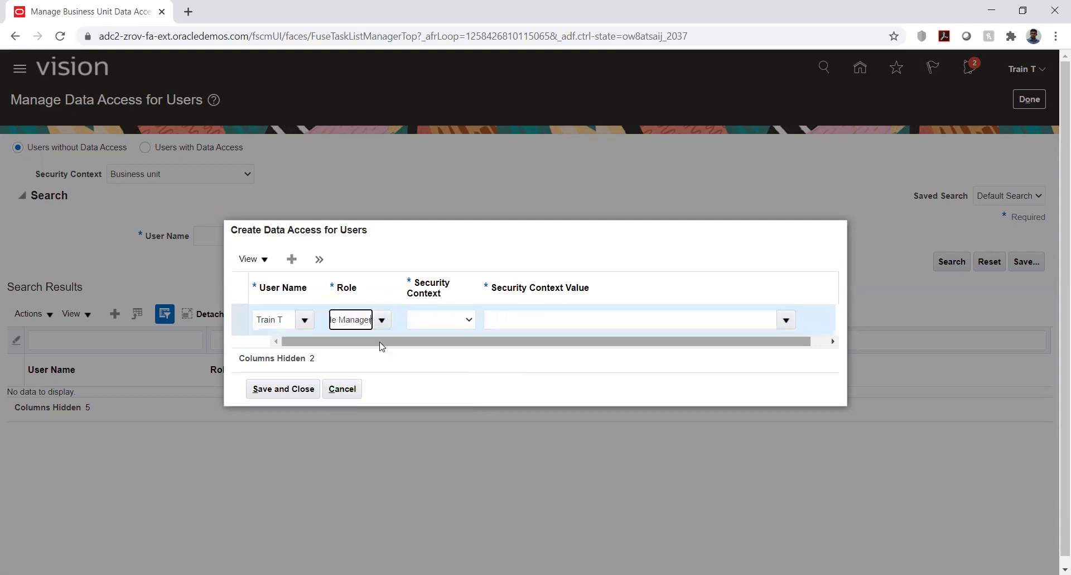
click(440, 323)
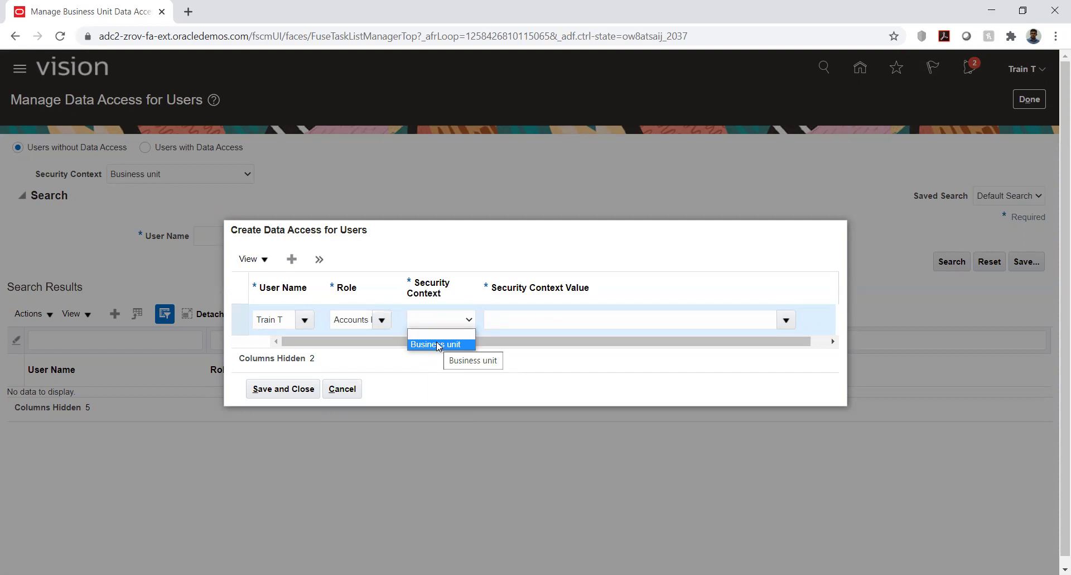
click(438, 344)
Set the security context value to HW_Business unit, and save and close the data access entry
click(531, 319)
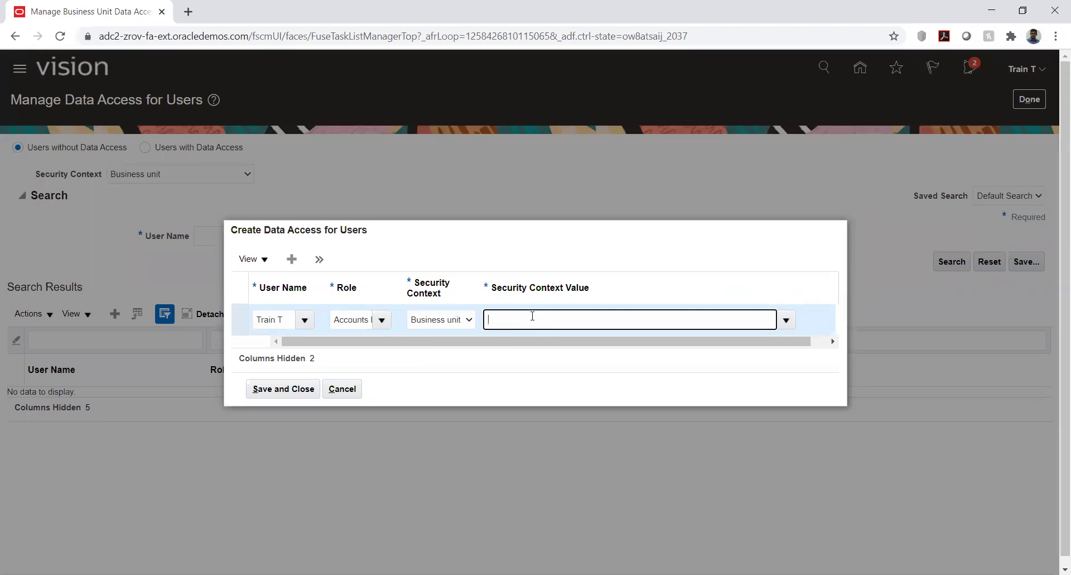
text(hw)
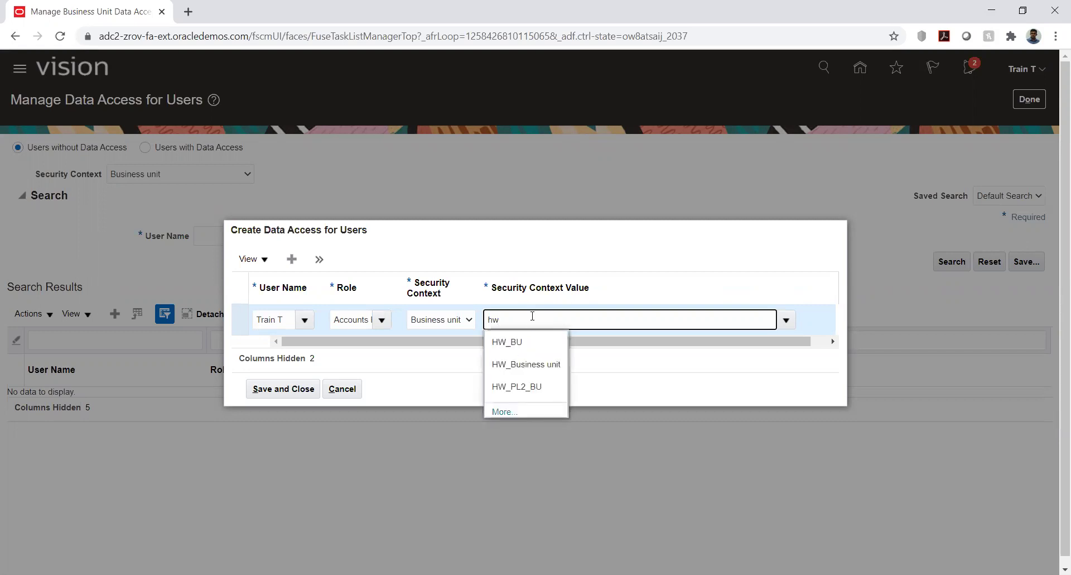
click(525, 365)
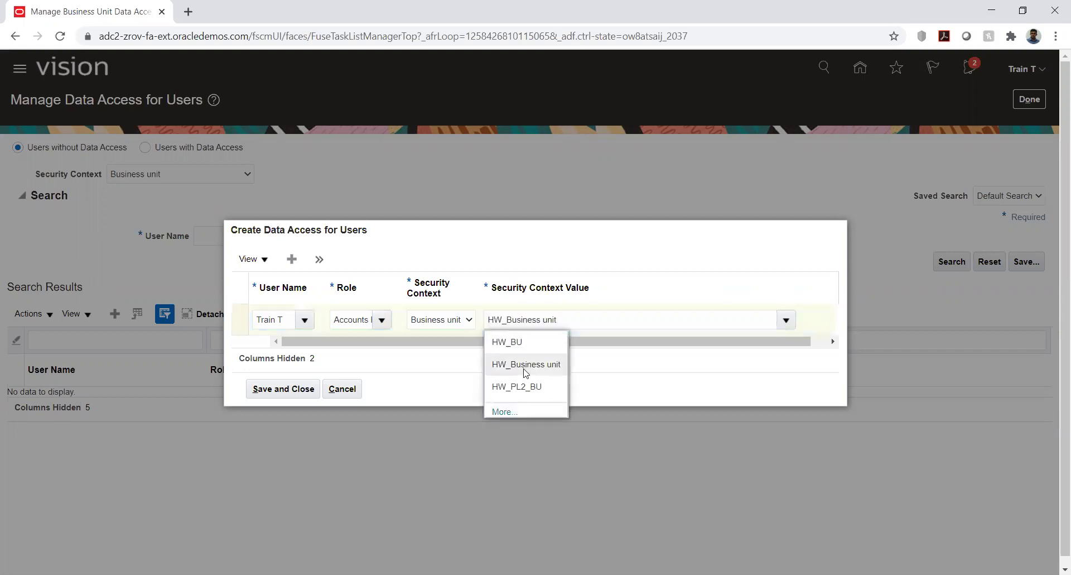
click(294, 389)
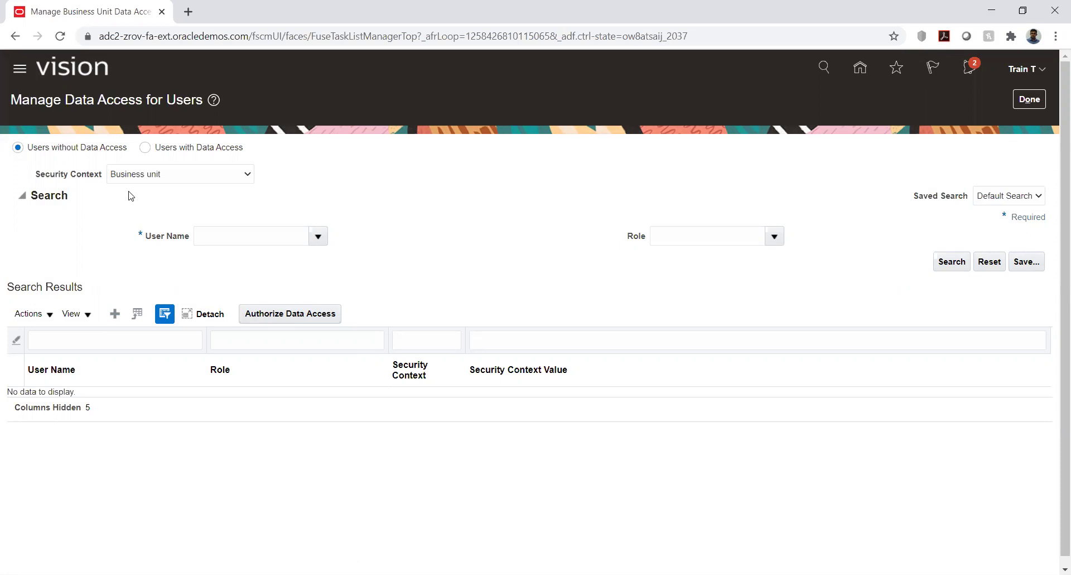
Switch to users with data access, check the available security contexts, and finish the data access task
click(145, 148)
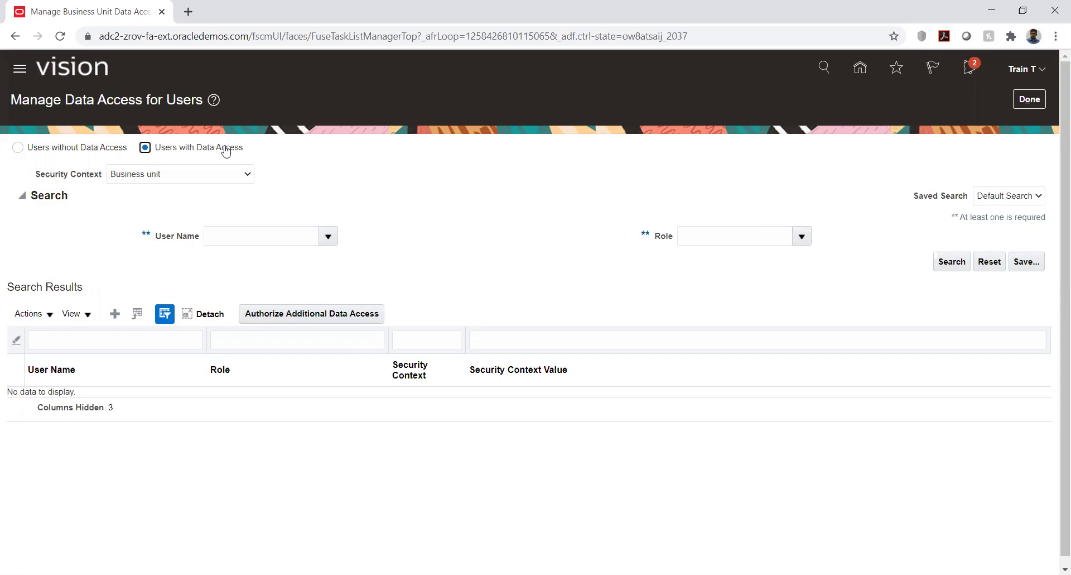
click(183, 174)
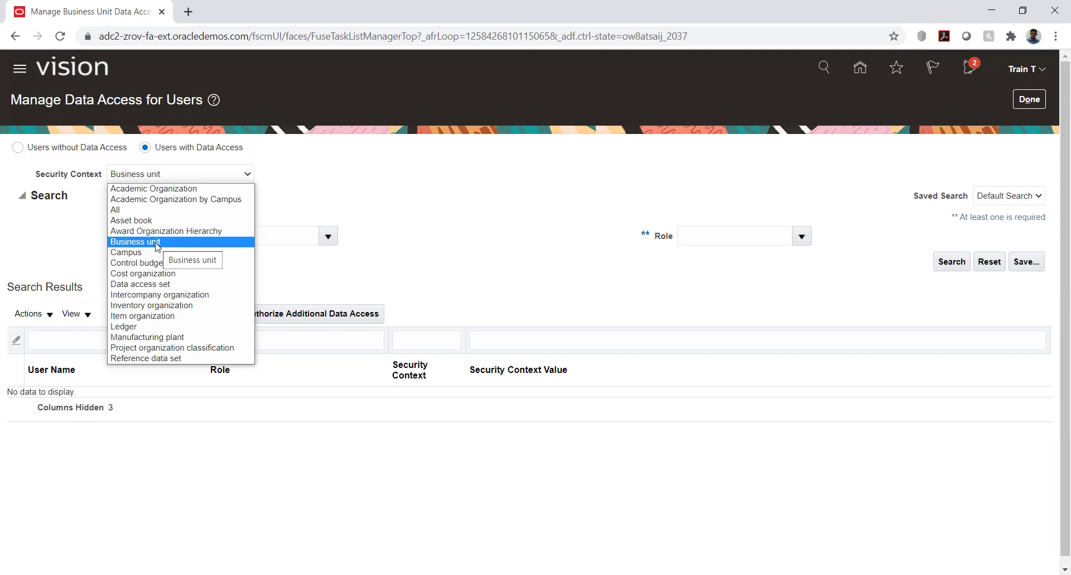
click(351, 188)
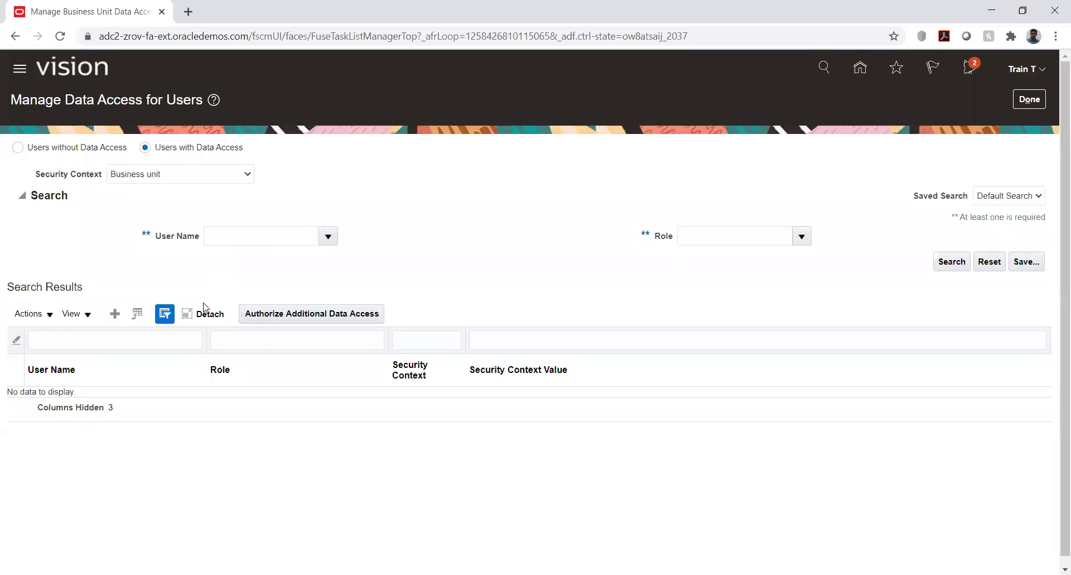
click(1030, 100)
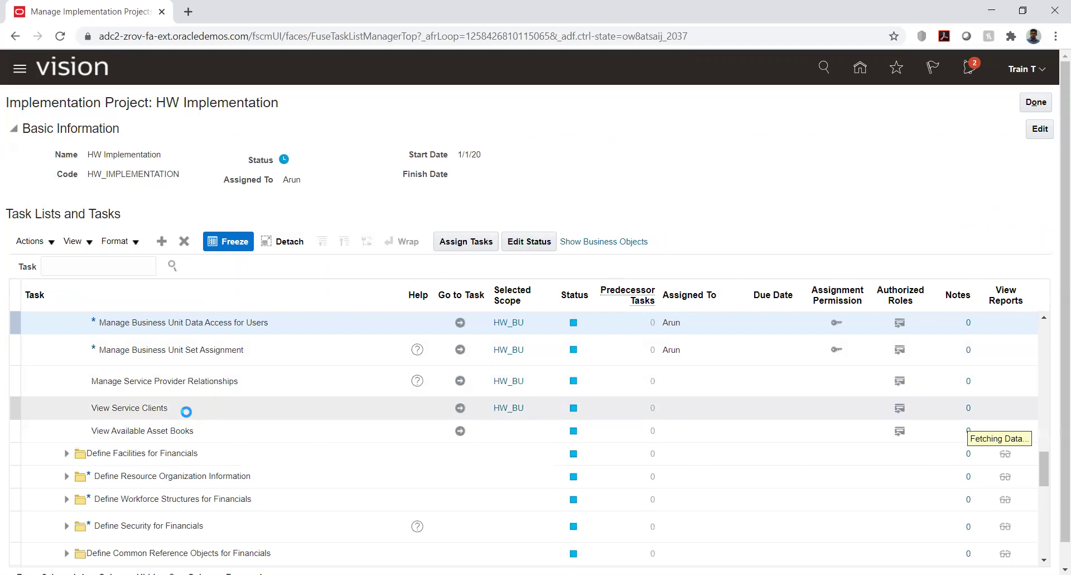
Open the Manage Business Unit Set Assignment task for HW_BU and check which reference data sets Apply Hold Reasons can use
click(460, 351)
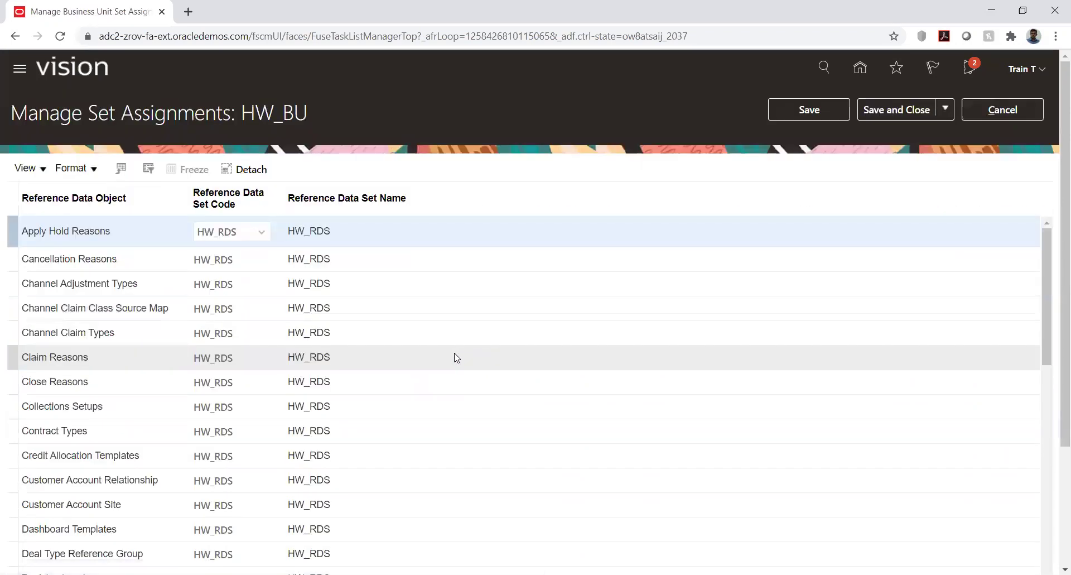
click(251, 235)
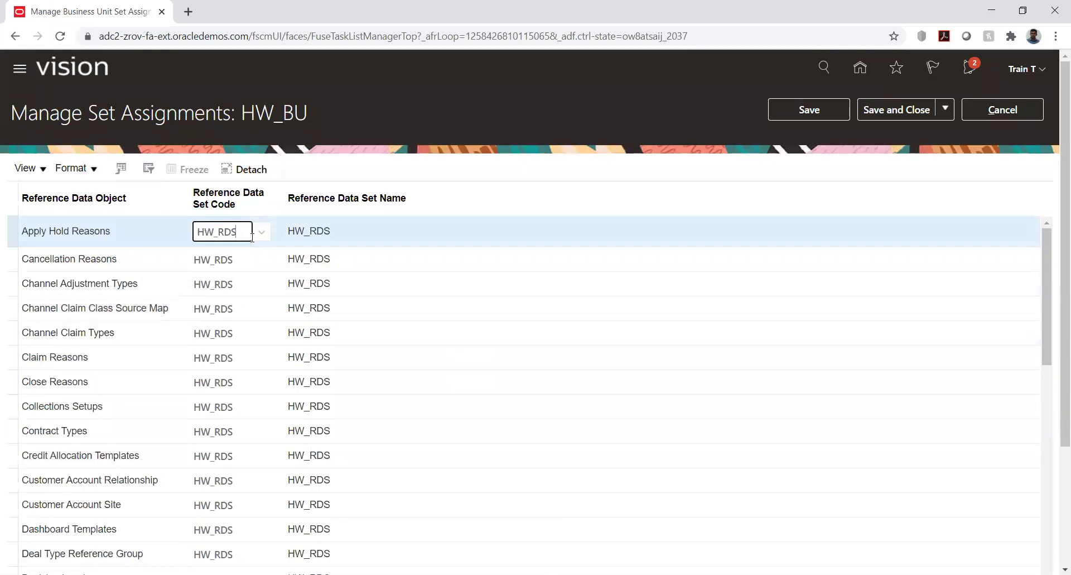
click(263, 233)
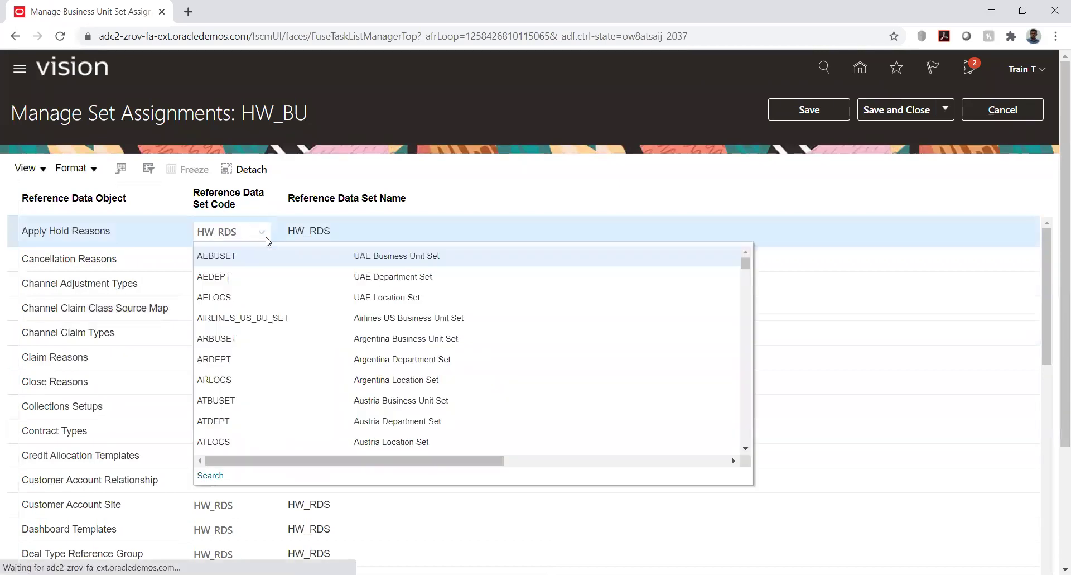
click(370, 169)
Look through HW_BU's reference data objects and check which reference data sets are available for Cancellation Reasons
scroll(115, 359, down, 5)
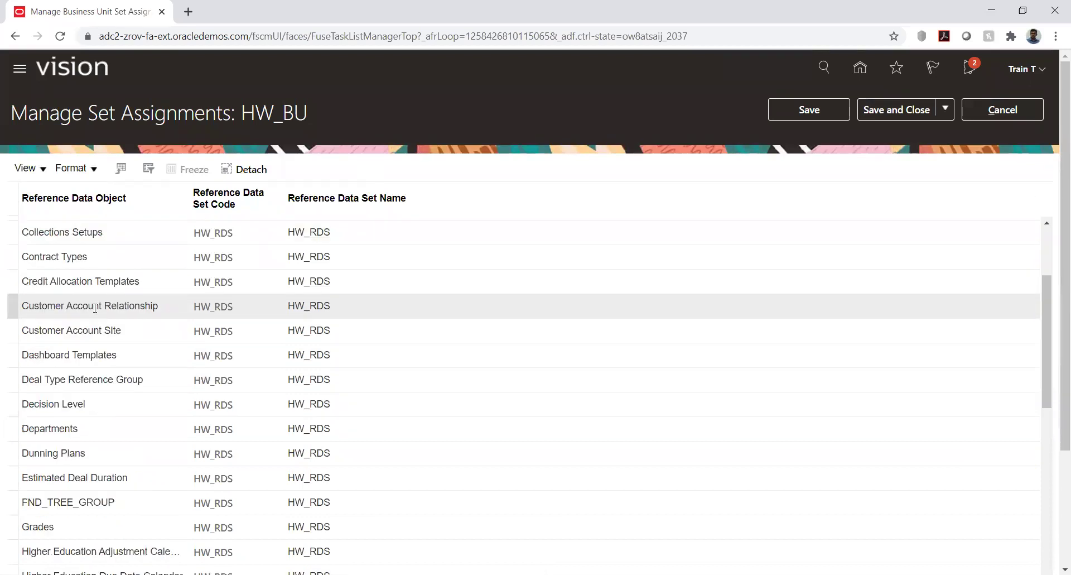
scroll(94, 312, down, 5)
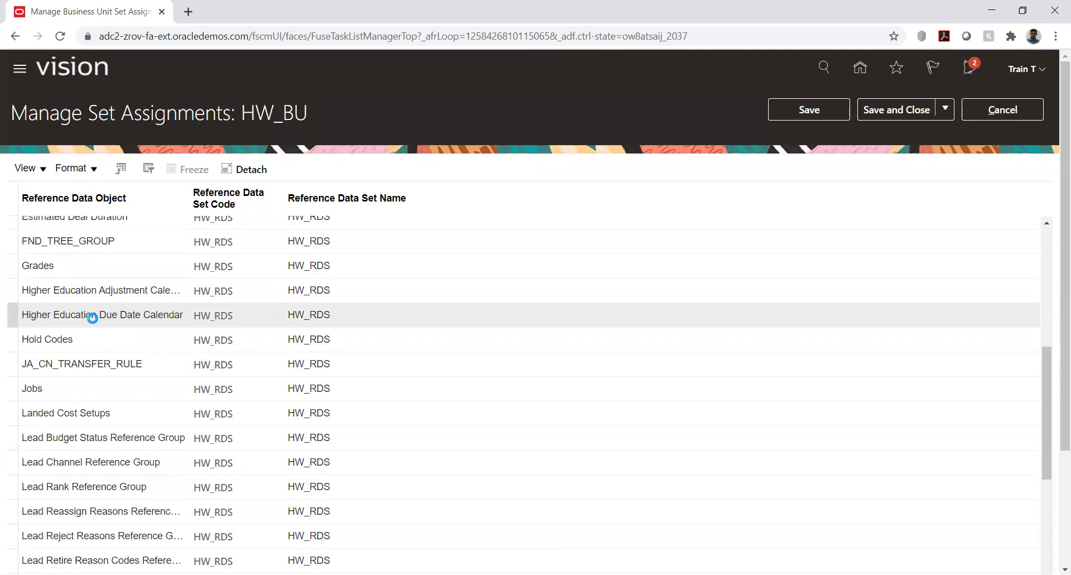
scroll(92, 318, up, 3)
scroll(95, 322, up, 5)
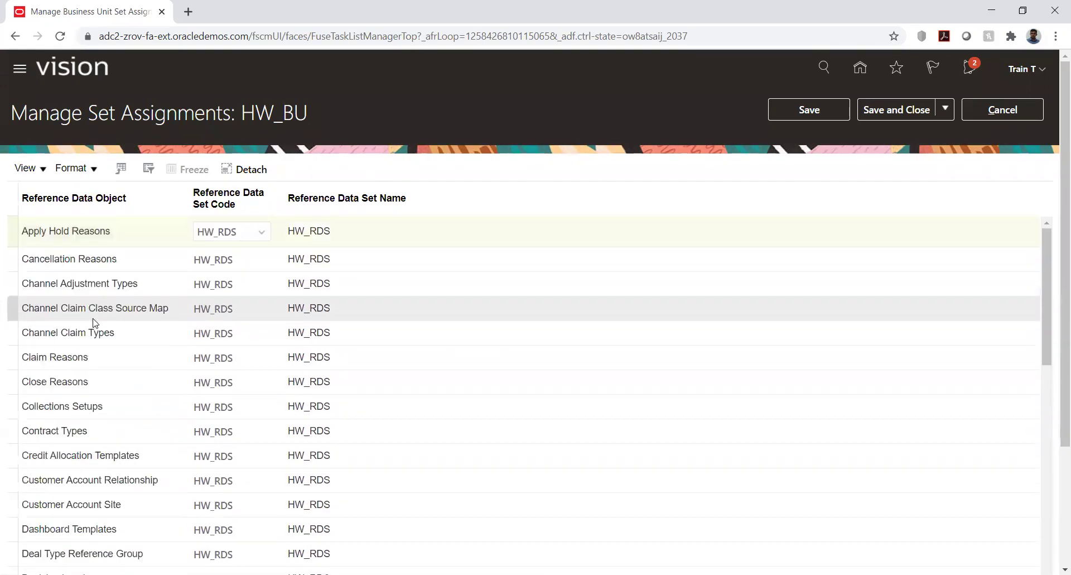
click(91, 260)
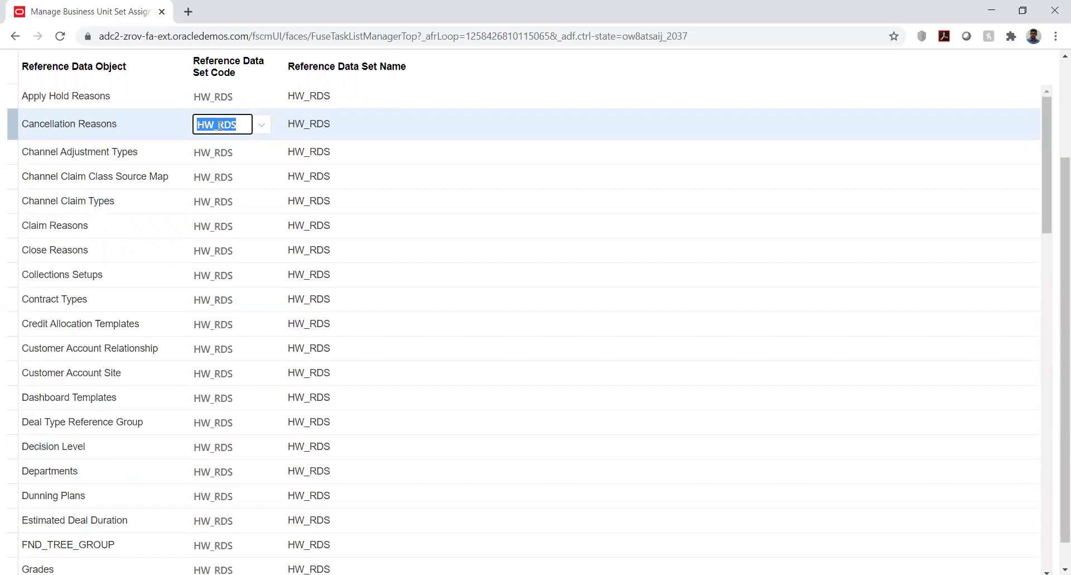
click(261, 125)
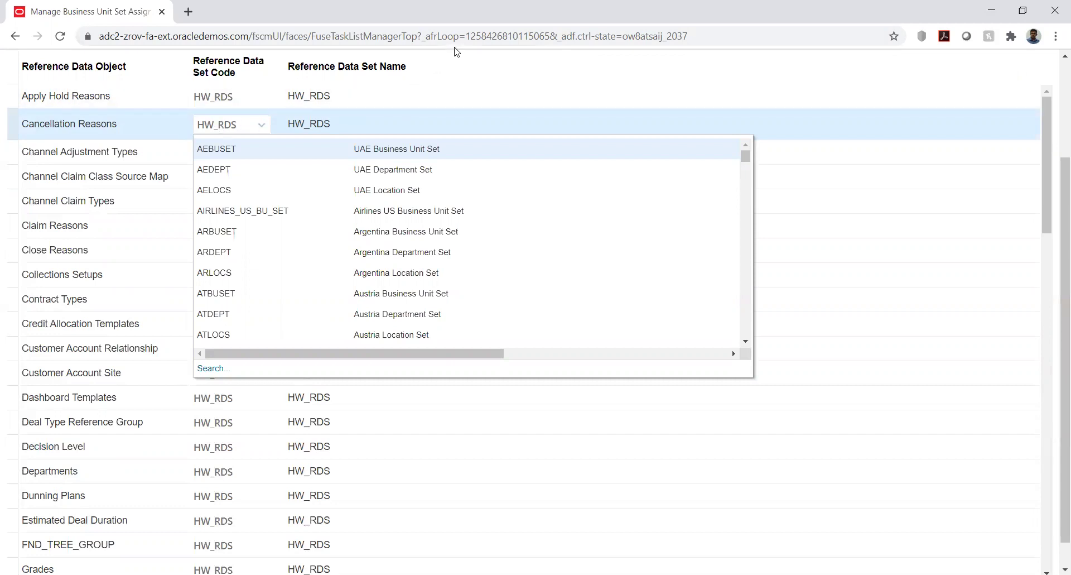
scroll(1056, 124, up, 3)
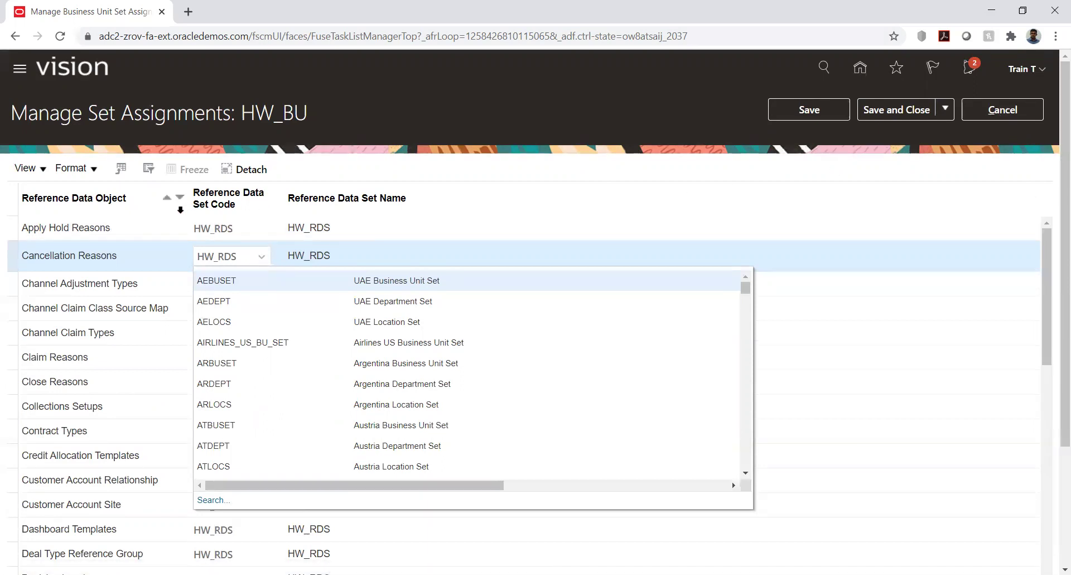
click(98, 229)
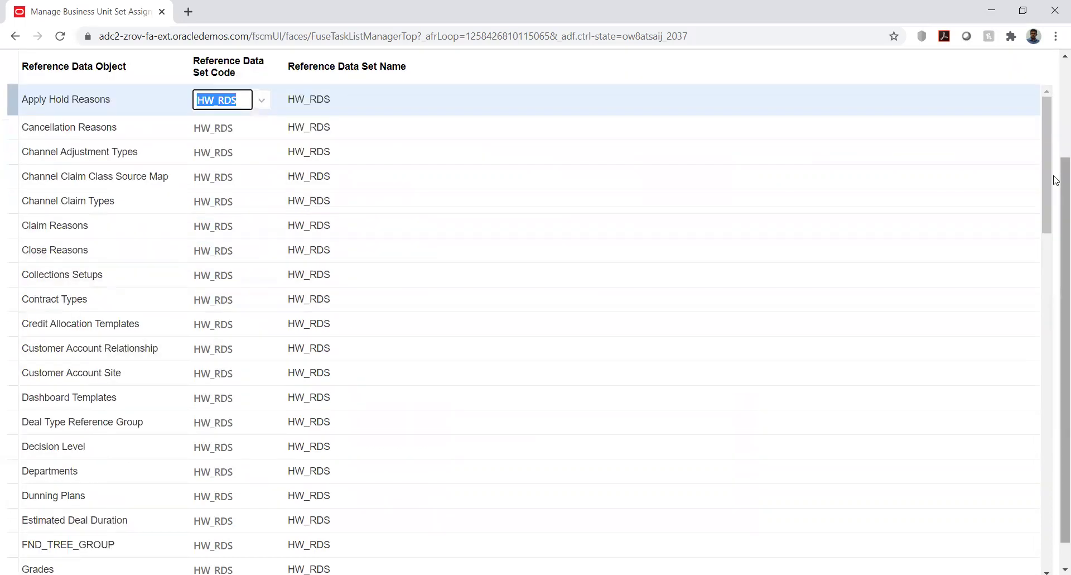
Review the set assignments for Payables Payment Terms and the remaining reference data objects, and leave the page without saving
drag(1046, 168, 1054, 396)
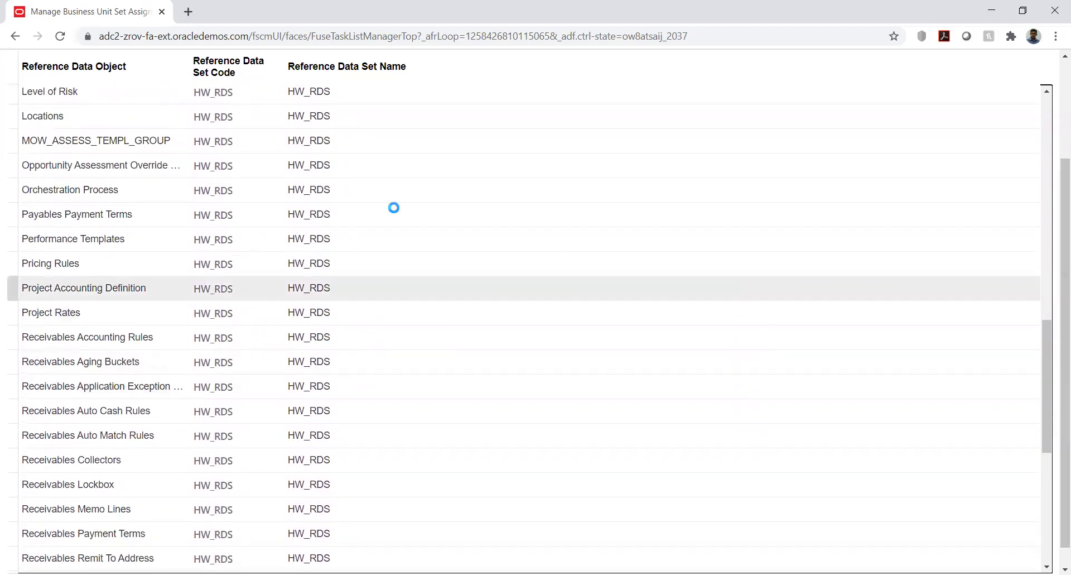
click(128, 209)
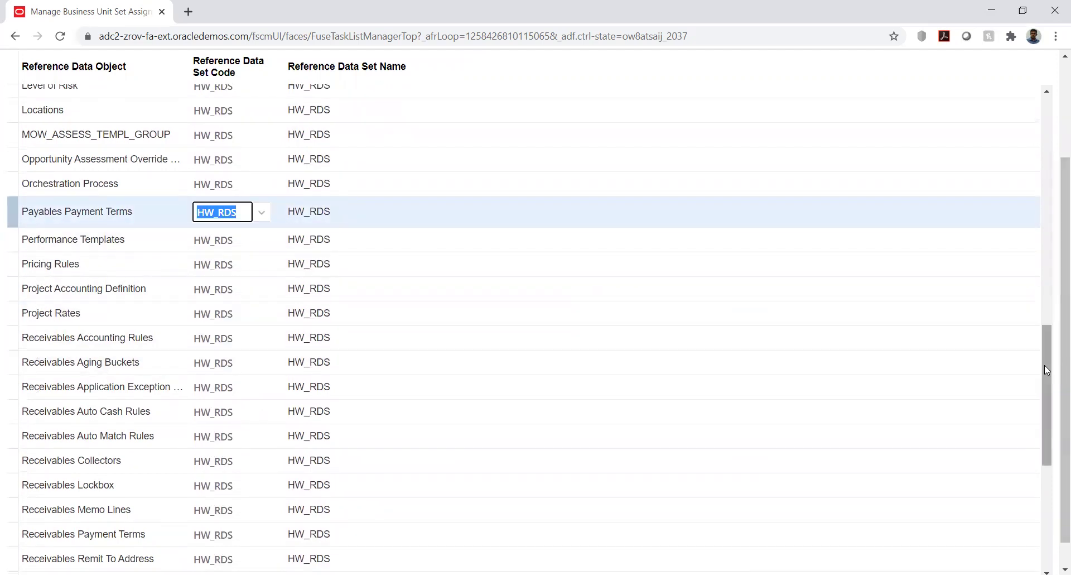
click(1045, 366)
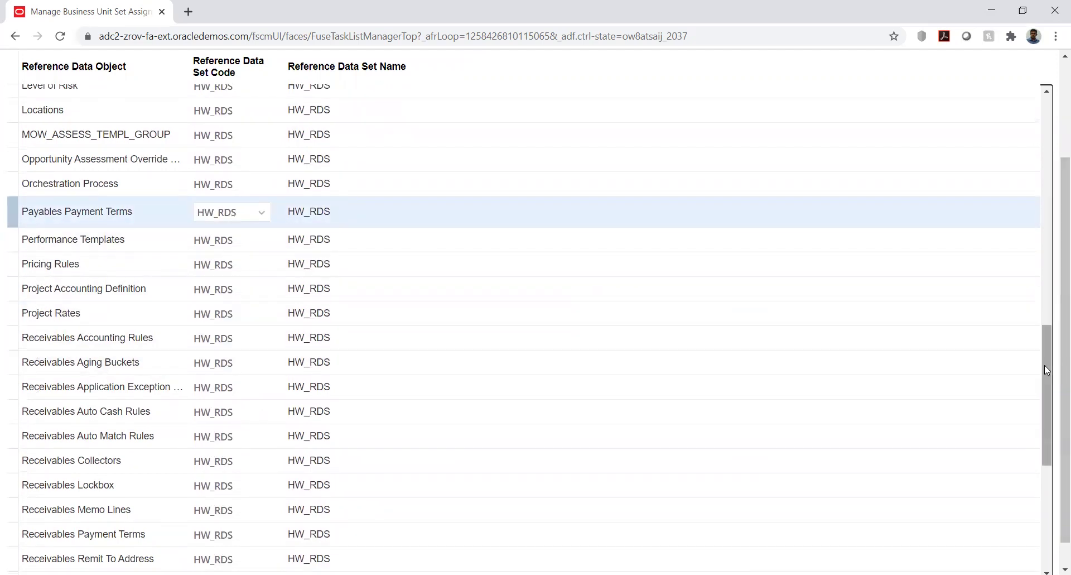
right_click(1045, 396)
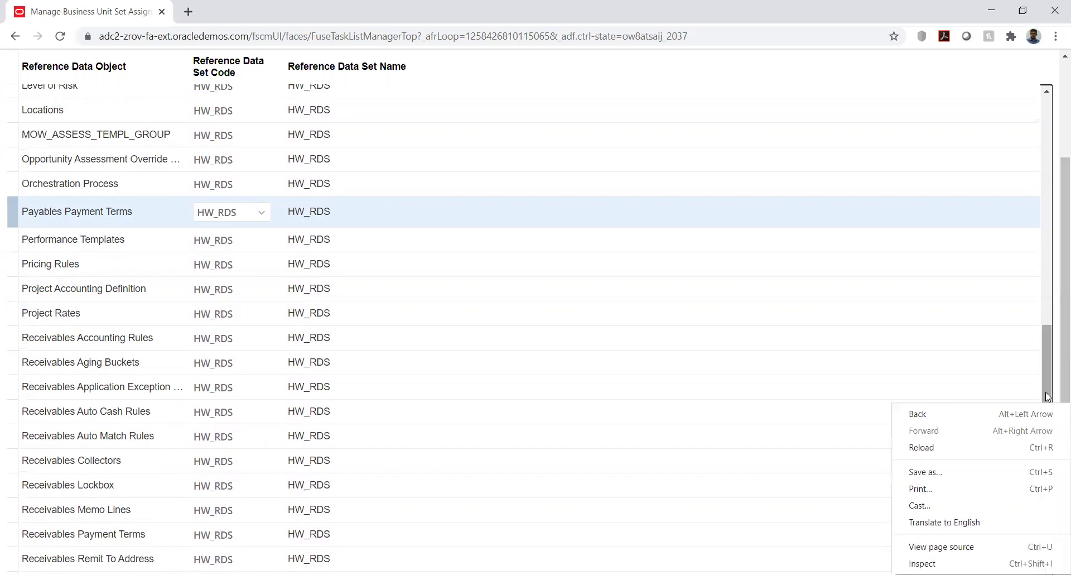
click(1046, 391)
drag(1045, 392, 1043, 508)
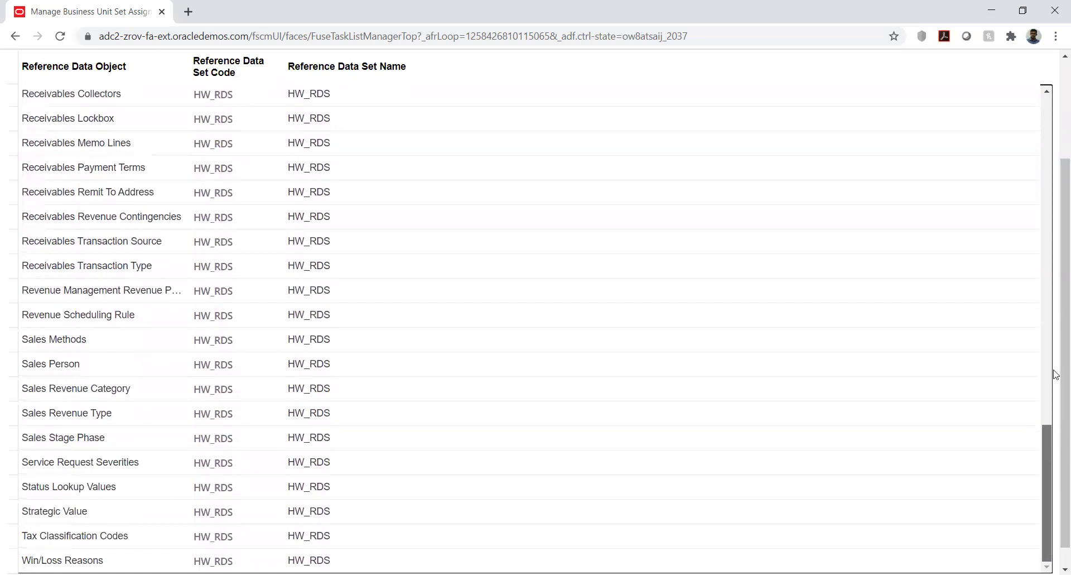
scroll(1056, 374, up, 20)
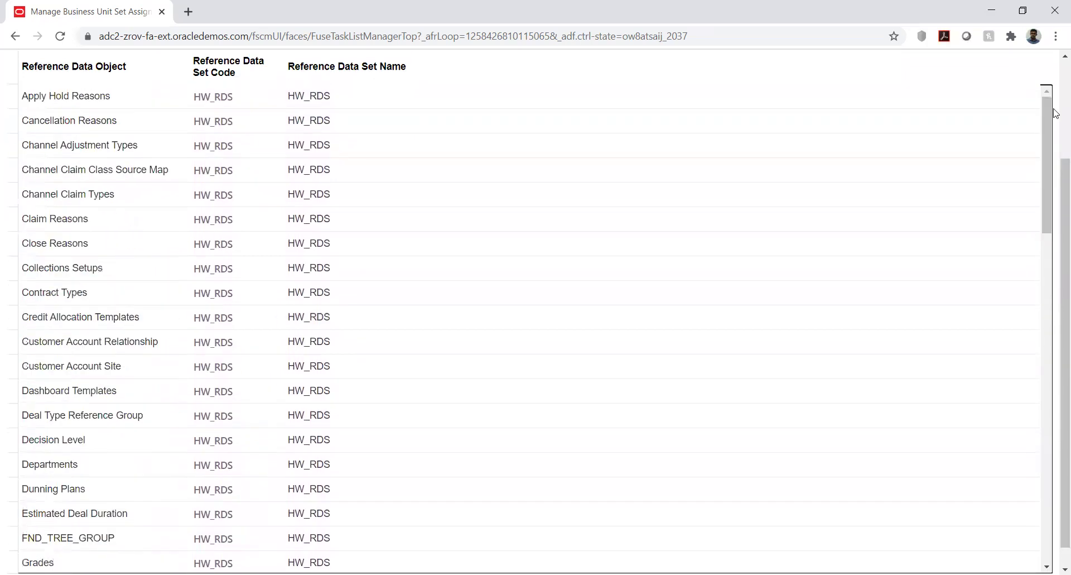
scroll(1056, 113, up, 3)
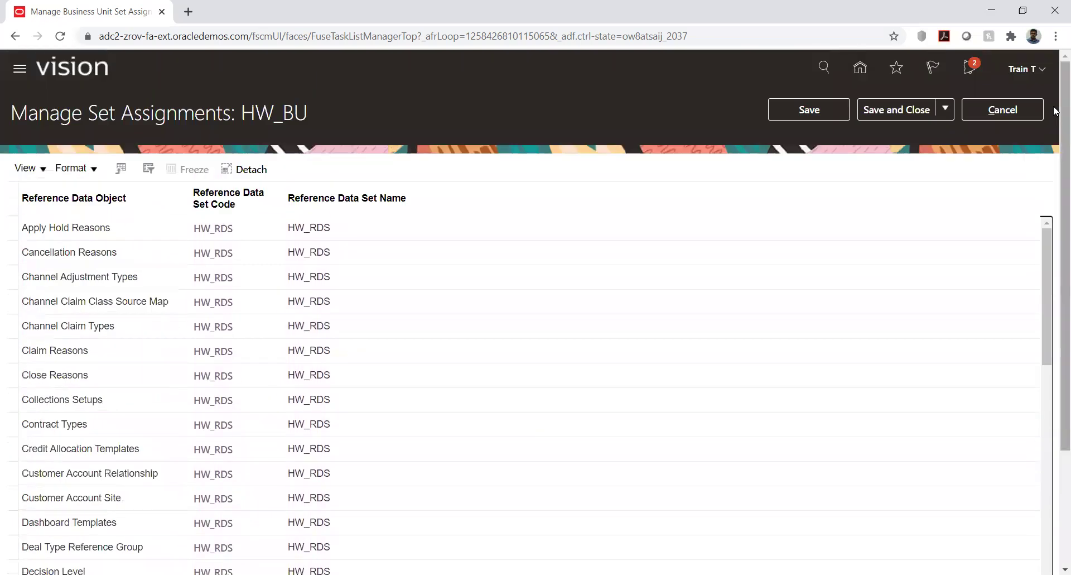
click(1005, 109)
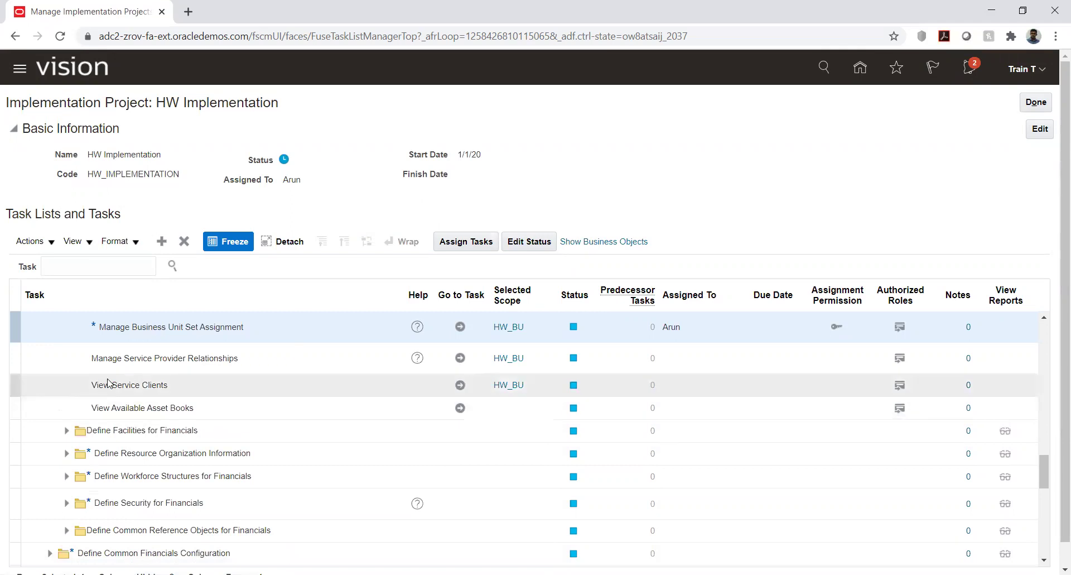
Open Specify Supplier Numbering under Define Supplier Configuration for Financials, check the next supplier number, and cancel without changes
scroll(73, 398, down, 3)
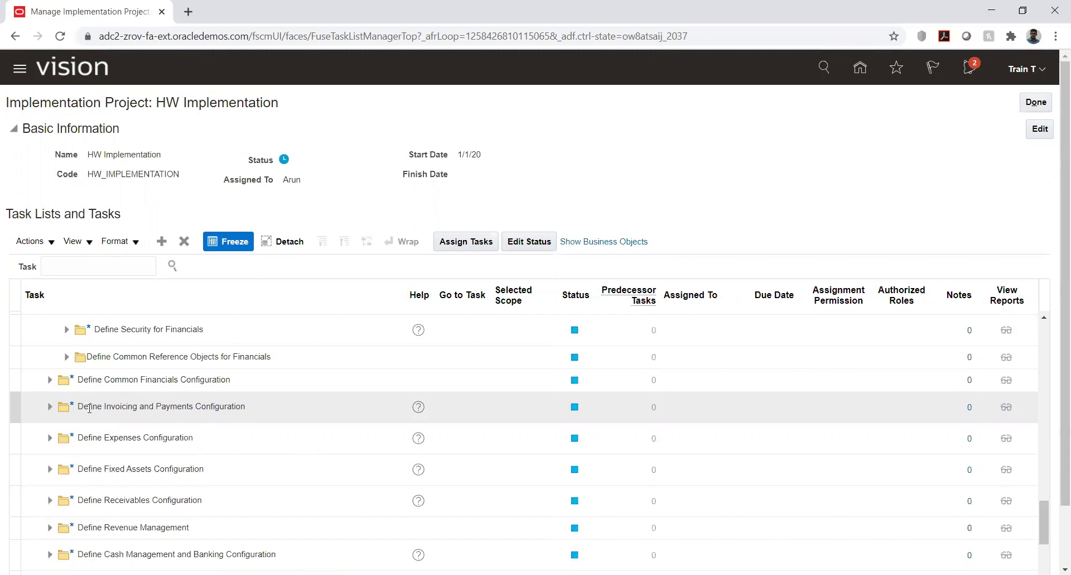
click(50, 406)
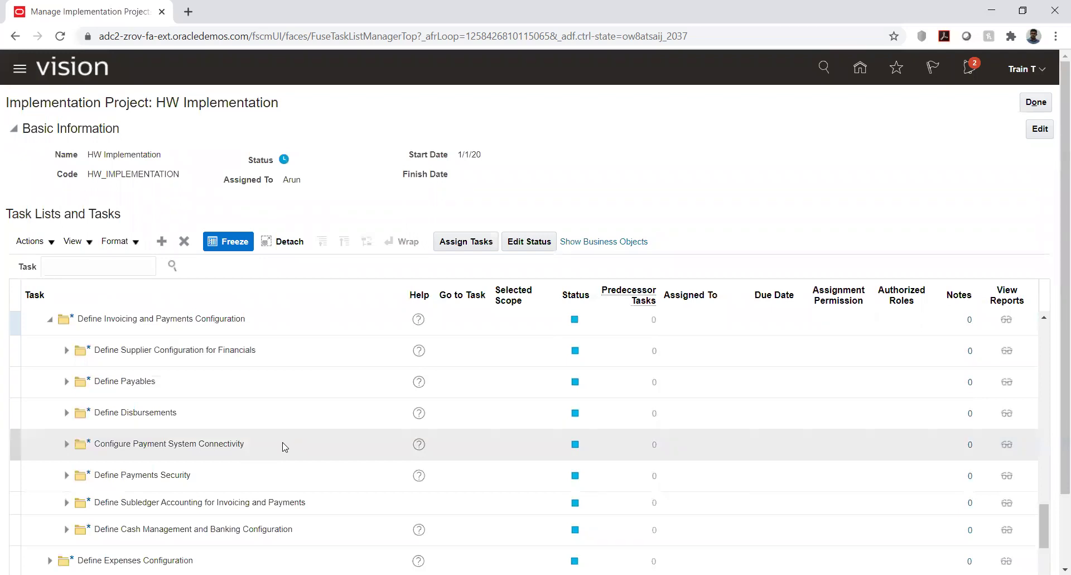
click(66, 350)
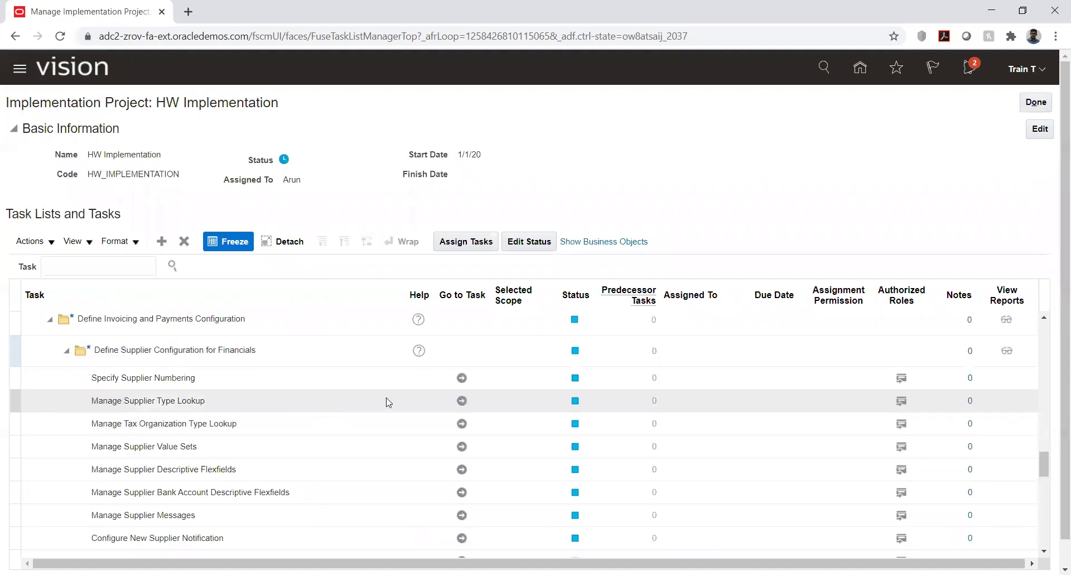
click(461, 380)
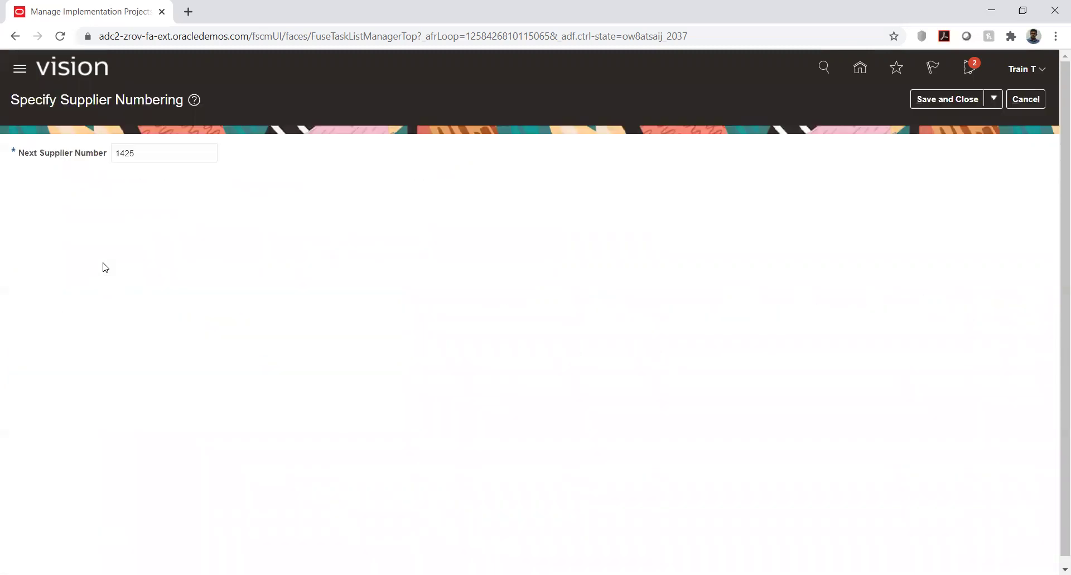
click(1026, 100)
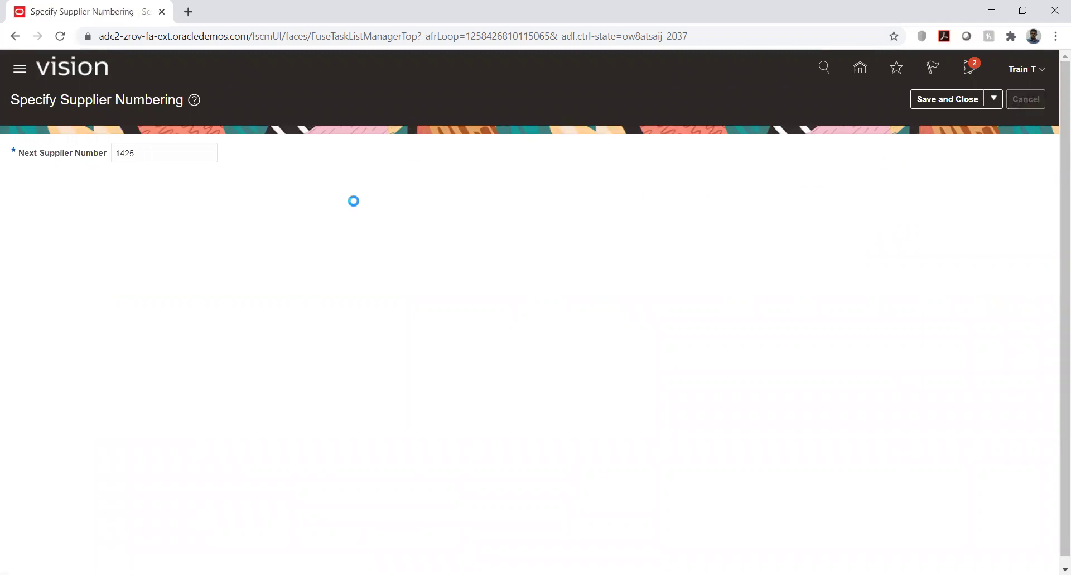
Reopen the Specify Supplier Numbering task, examine the Next Supplier Number field, and cancel without changes
click(126, 265)
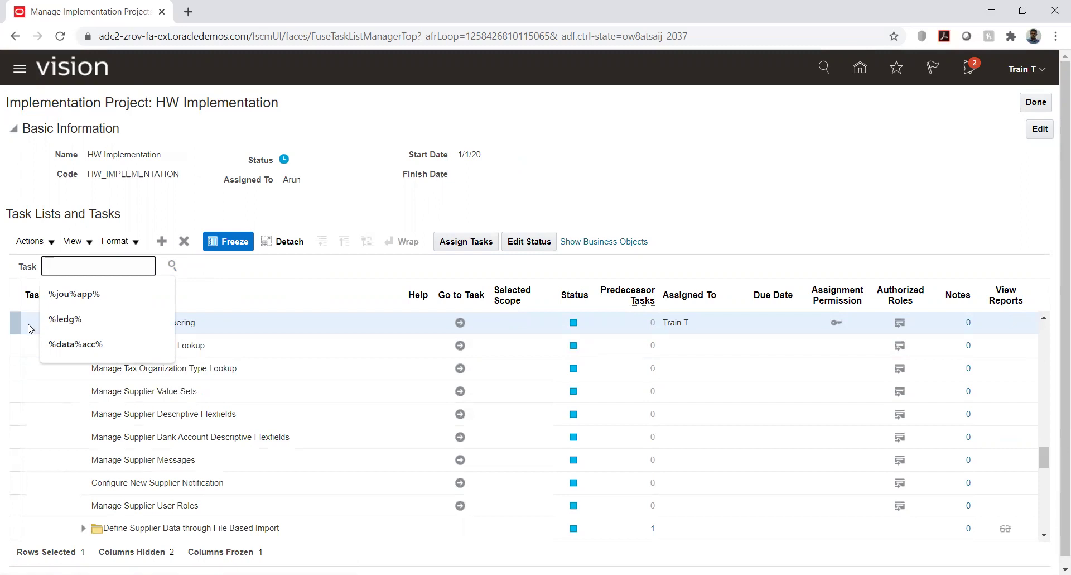
click(9, 179)
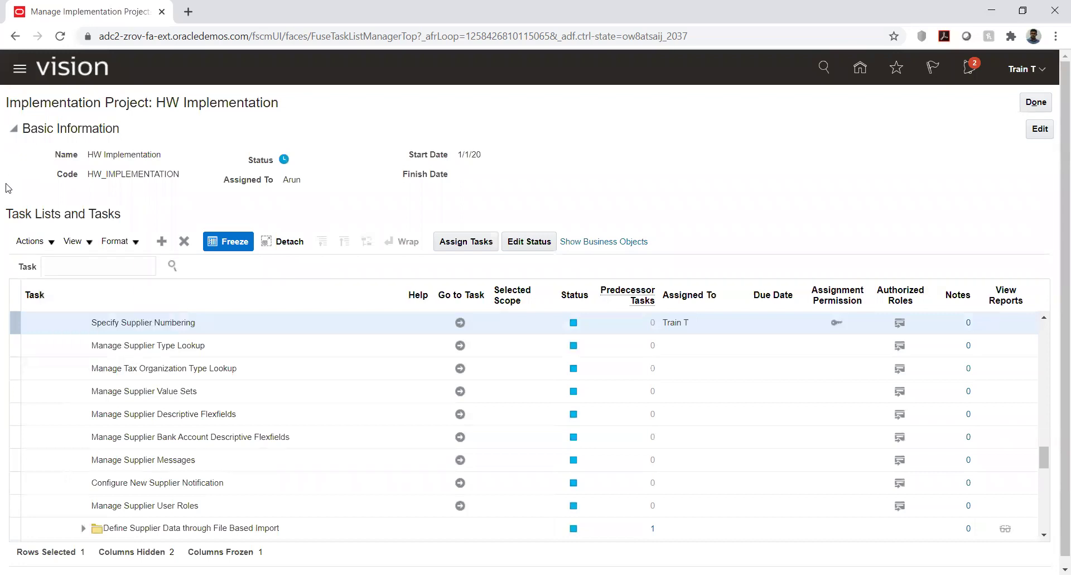
click(461, 324)
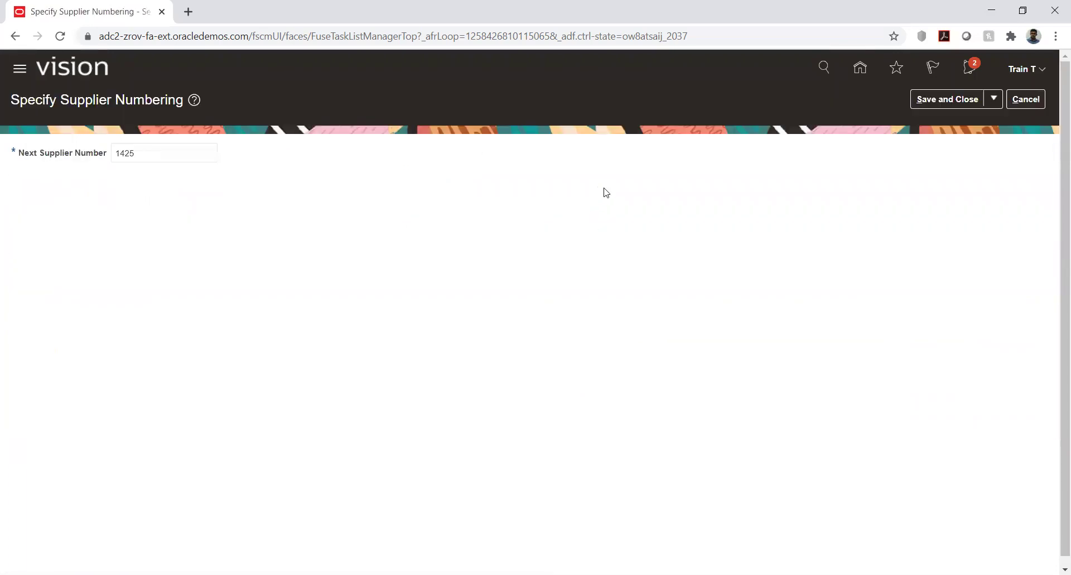
double_click(152, 156)
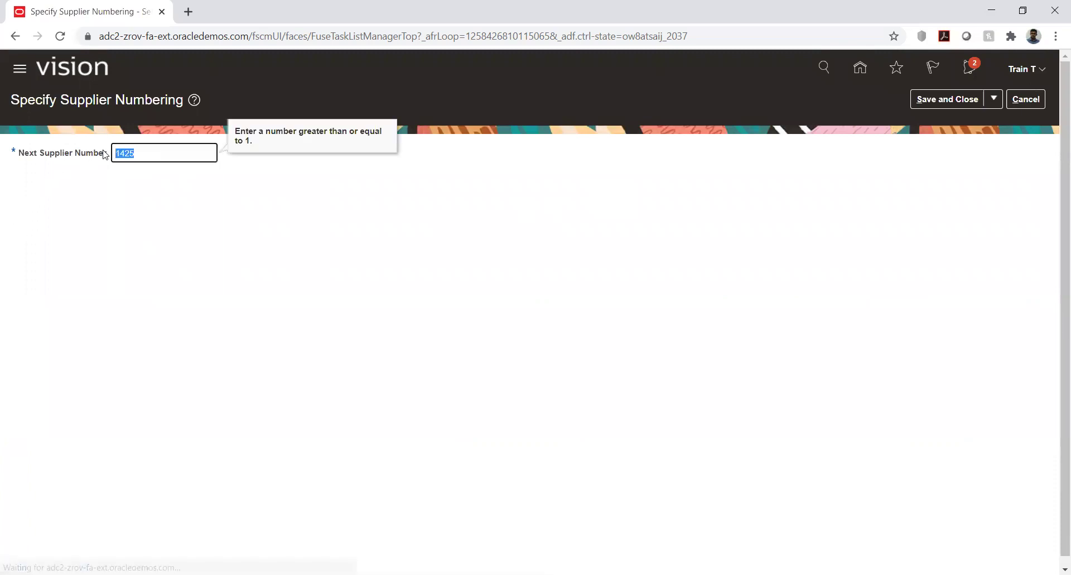
click(96, 221)
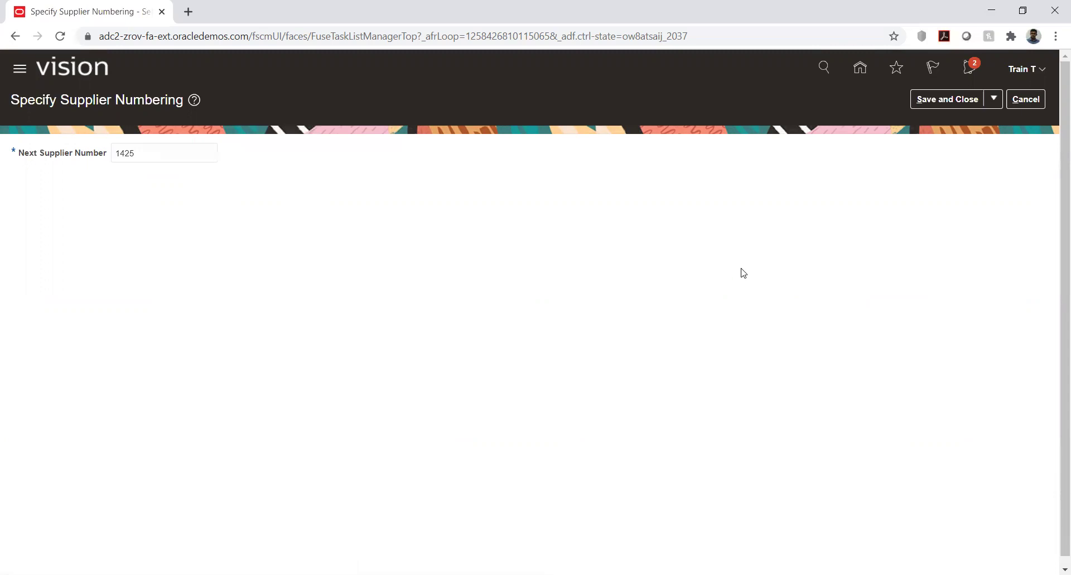
click(171, 148)
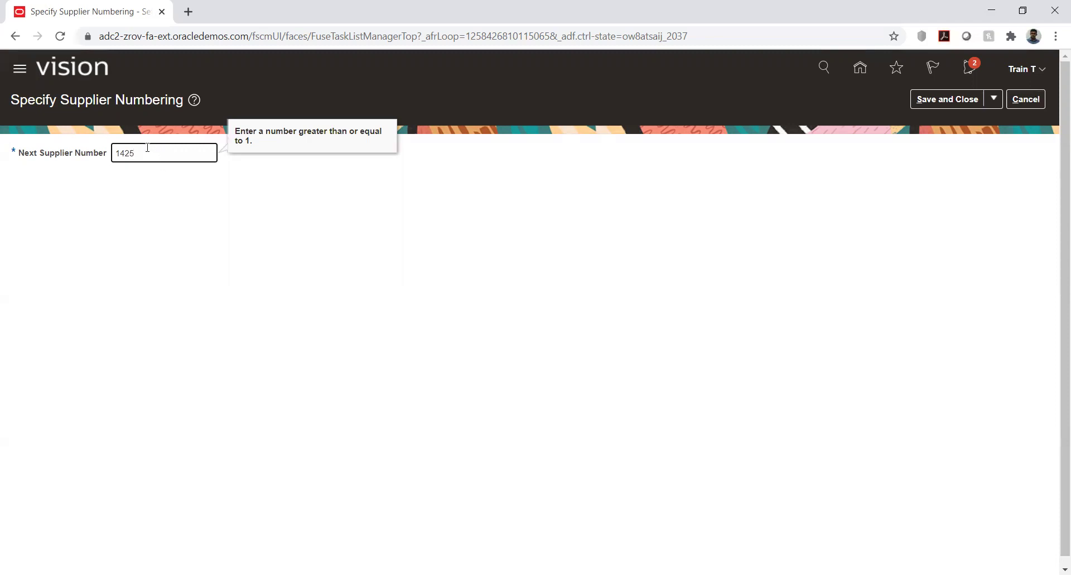
click(134, 200)
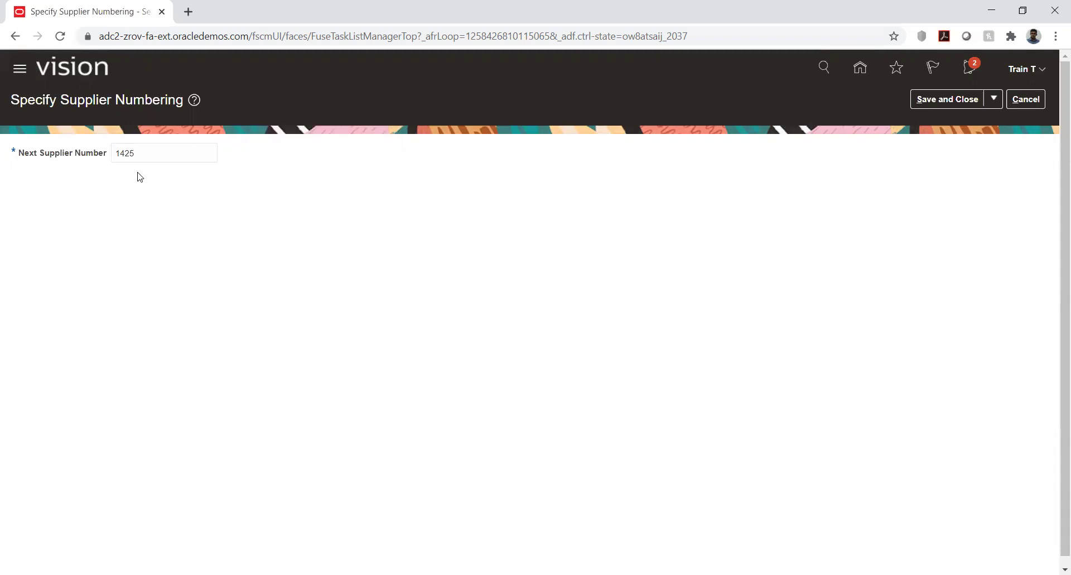
click(146, 154)
click(120, 251)
click(1025, 92)
Expand Define Payables in the HW Implementation task list and look over the supplier configuration tasks listed before it
scroll(278, 346, down, 3)
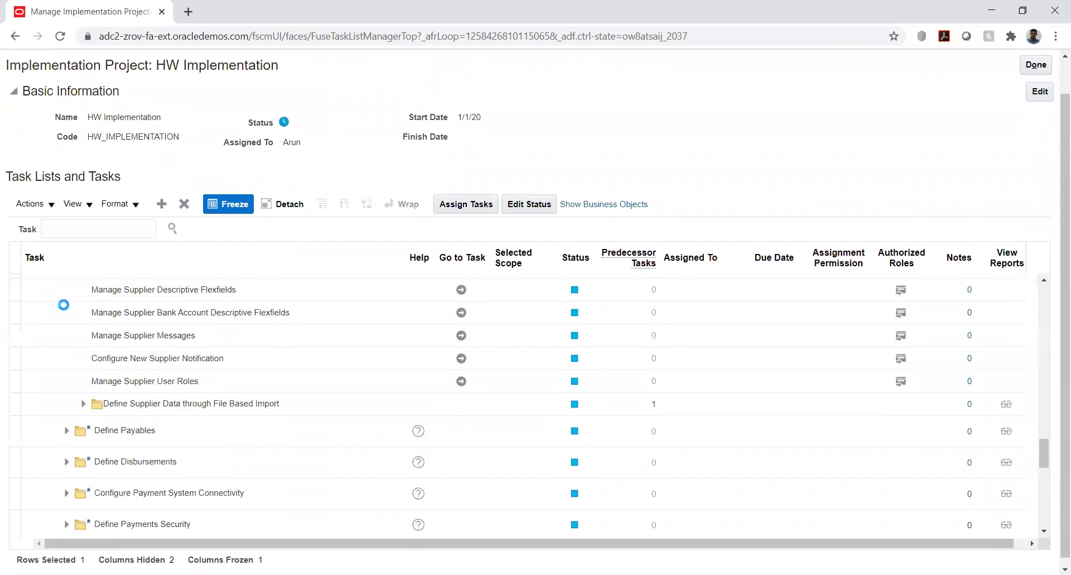
scroll(56, 346, down, 3)
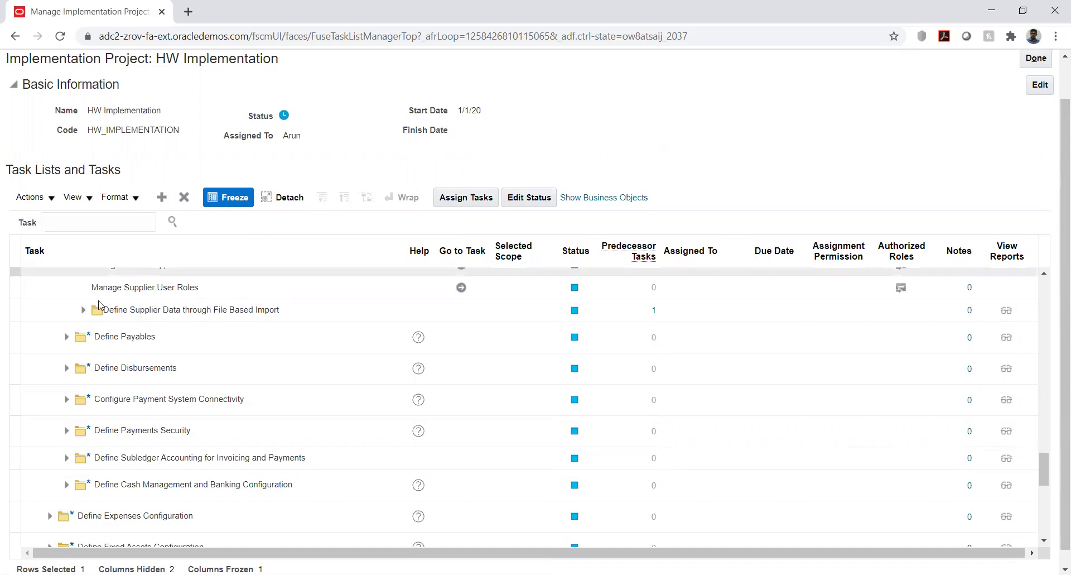
click(65, 338)
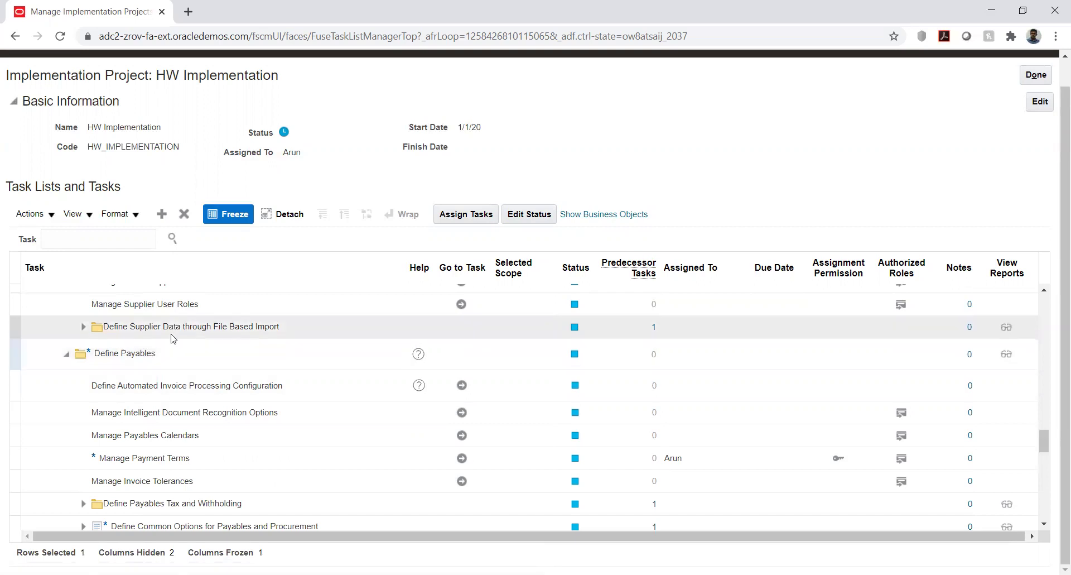
scroll(174, 341, up, 2)
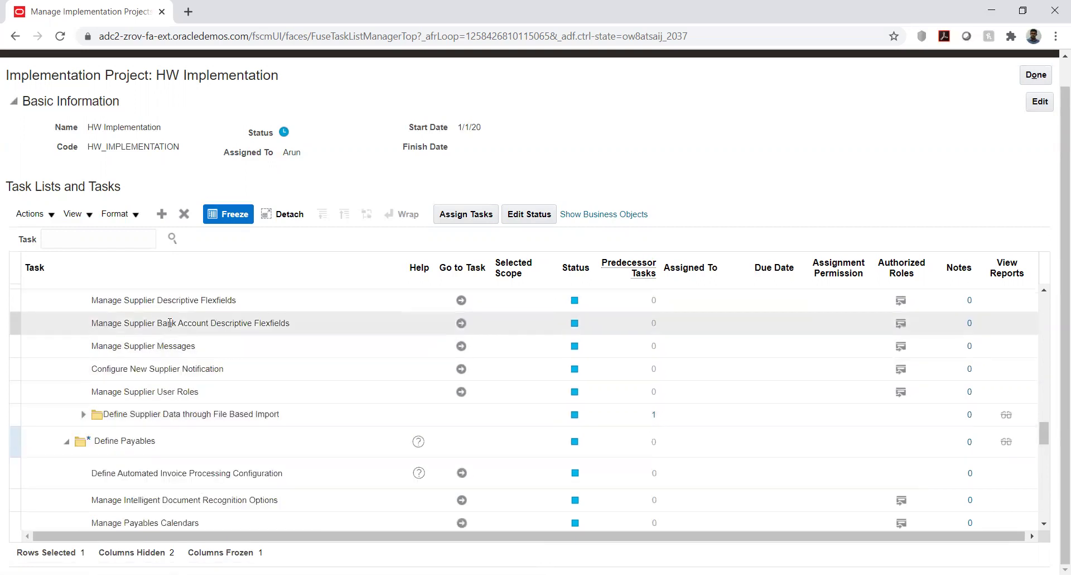
click(164, 323)
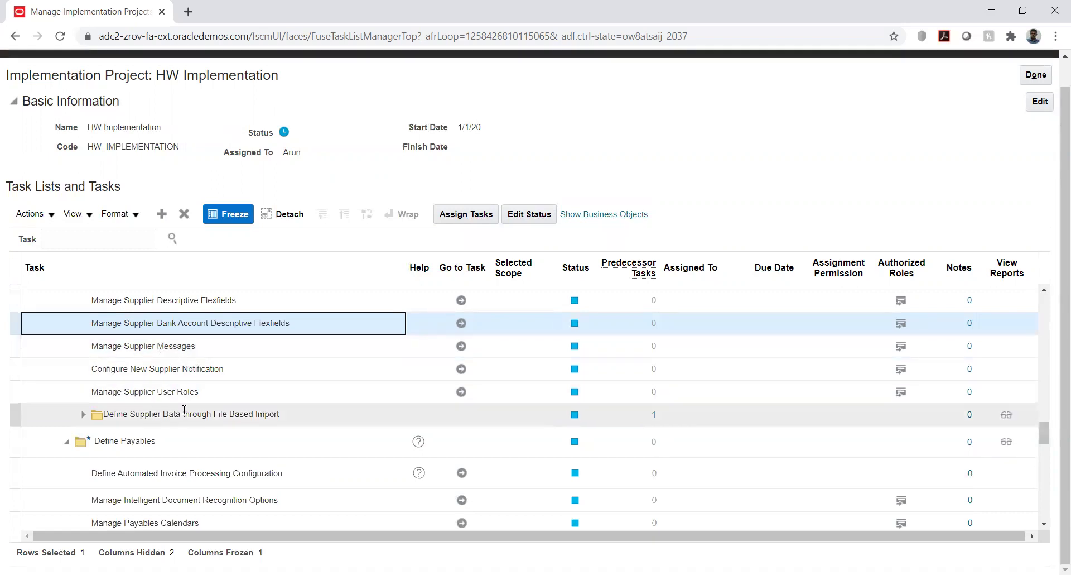
scroll(994, 180, up, 1)
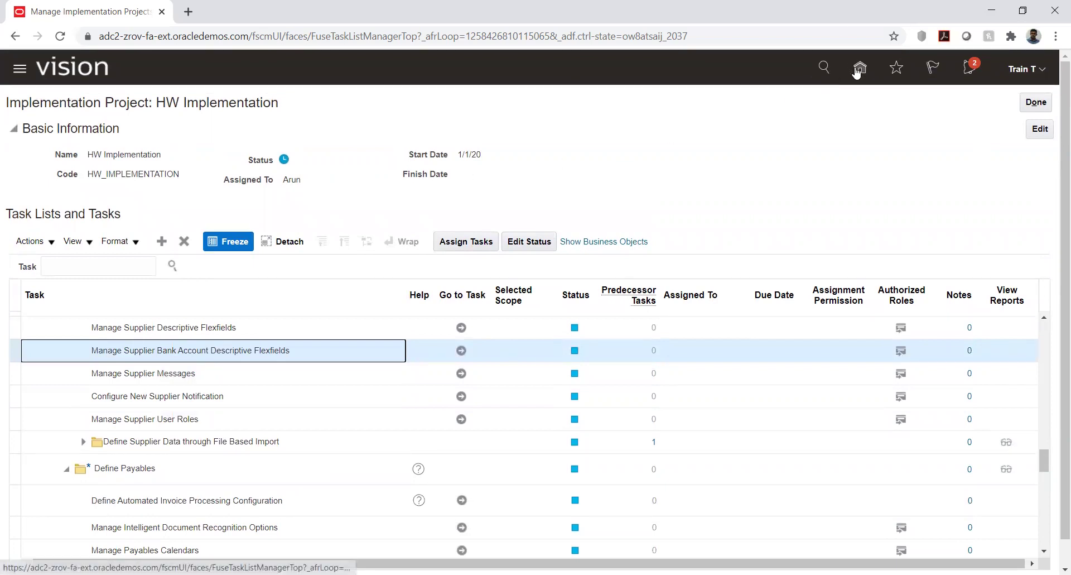
Go from the home page to the Suppliers work area under Procurement and open the Manage Suppliers page
click(858, 70)
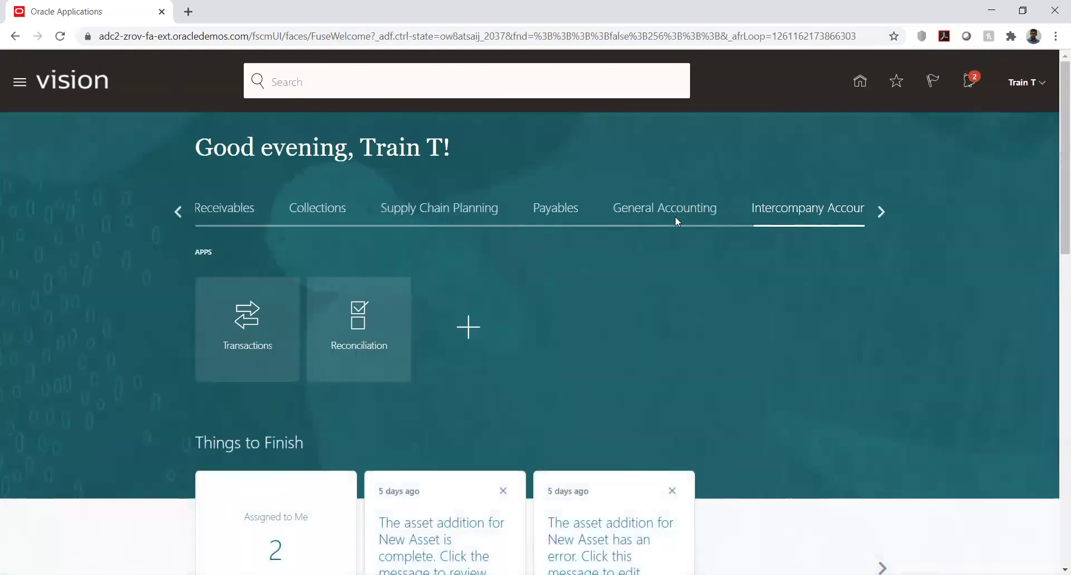
click(550, 217)
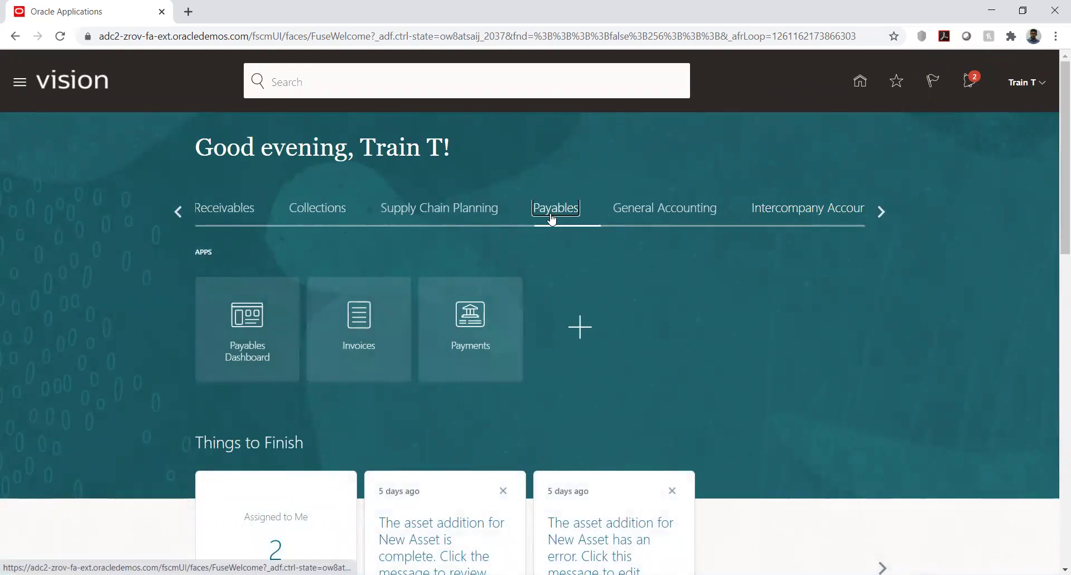
click(180, 213)
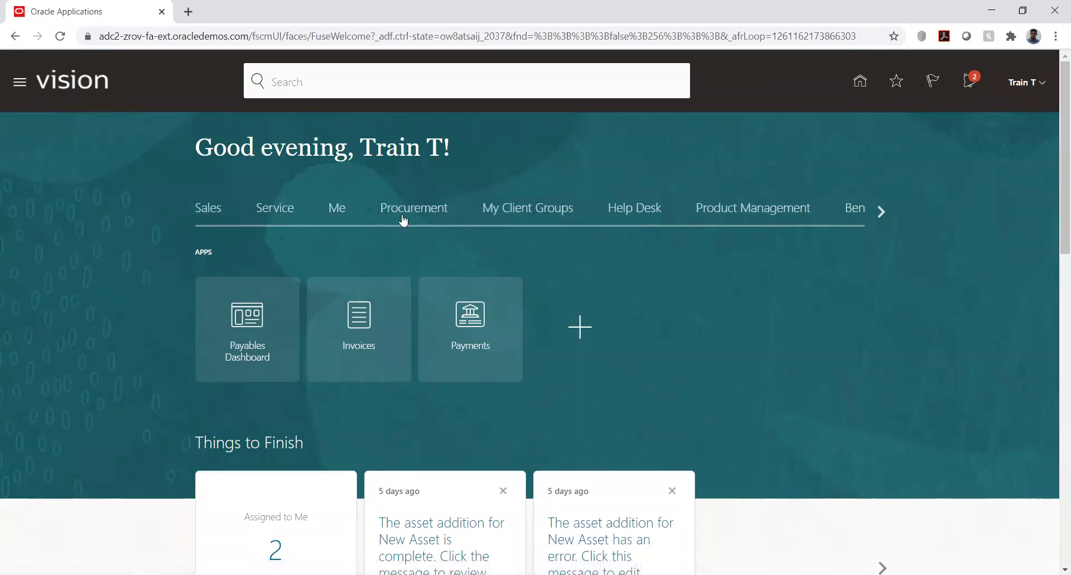
click(405, 217)
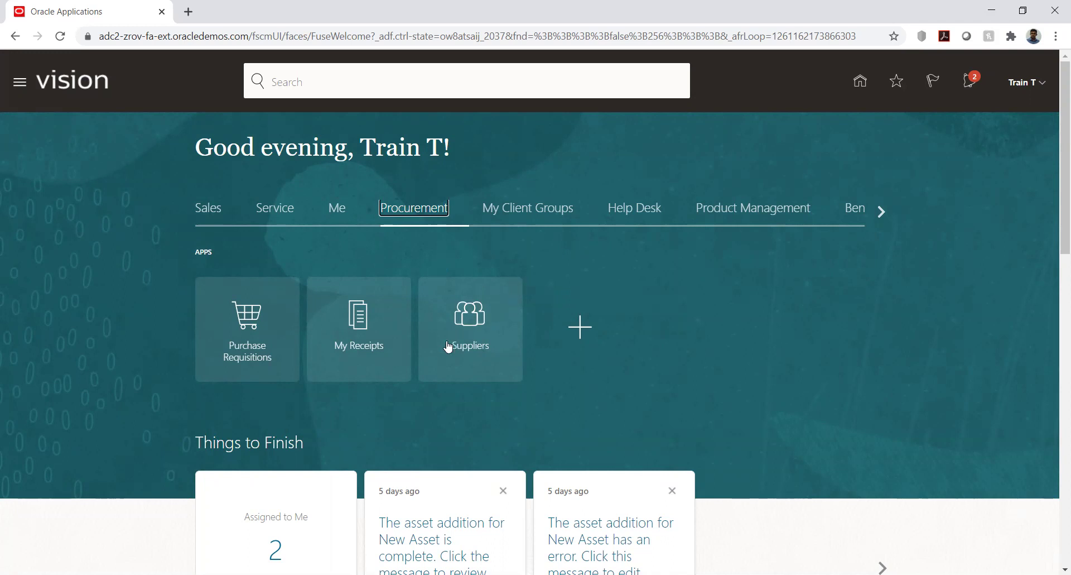
click(465, 323)
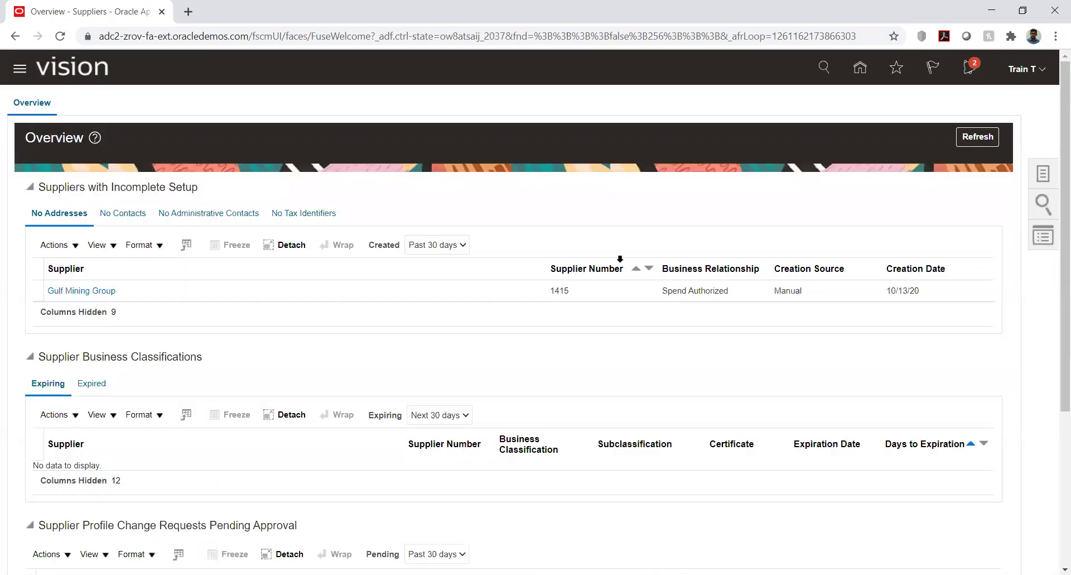
click(1042, 173)
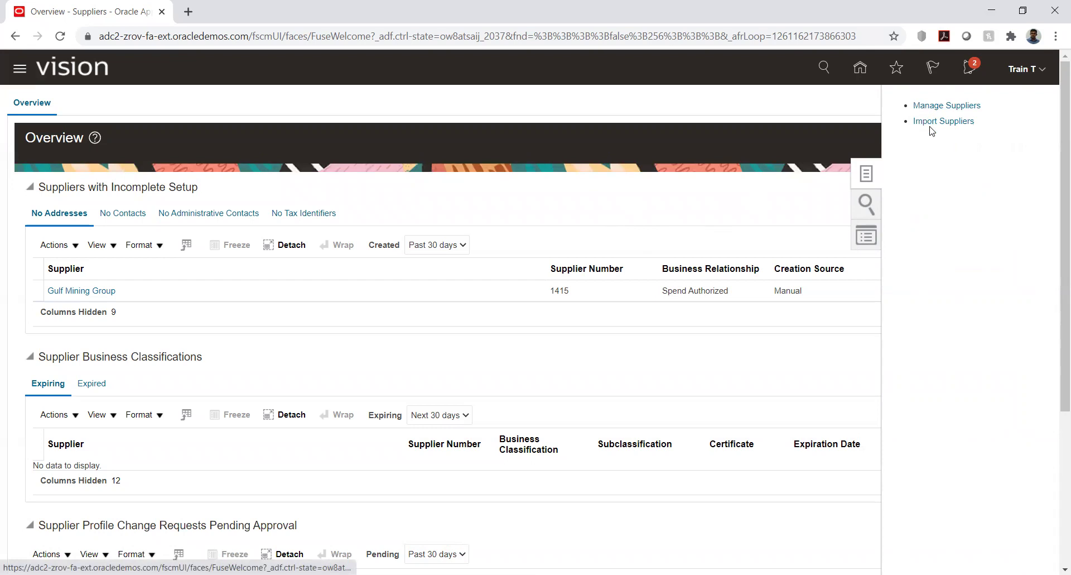
click(936, 109)
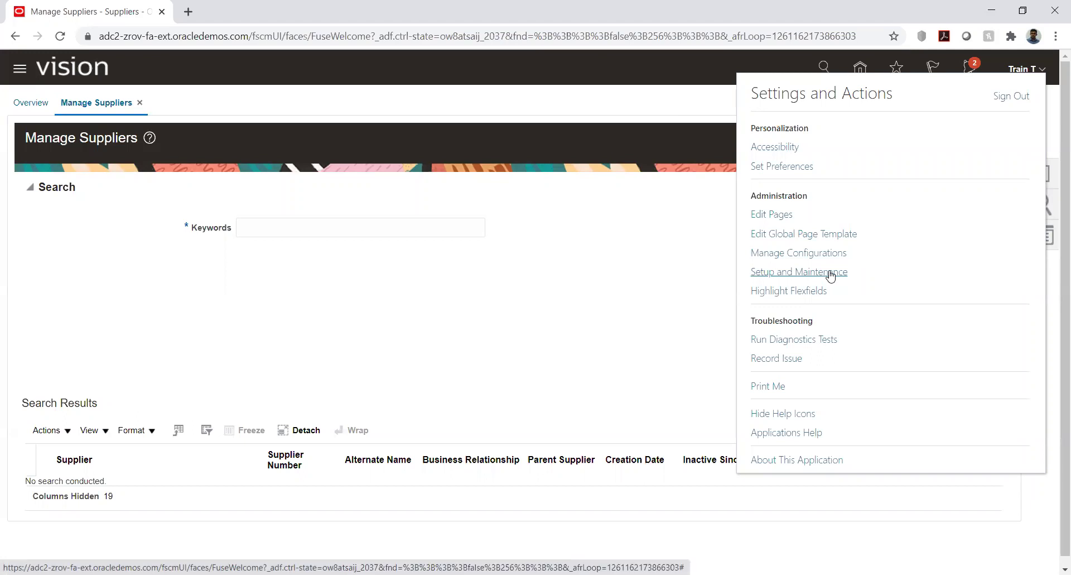
Return to Setup and Maintenance and reopen the HW Implementation project from Manage Implementation Projects
click(830, 273)
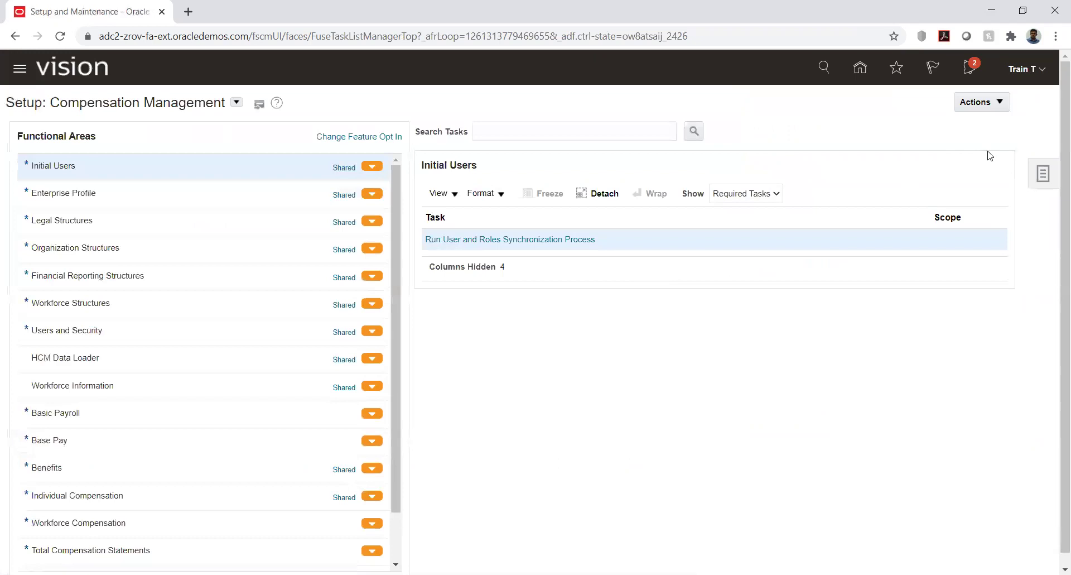
click(1045, 176)
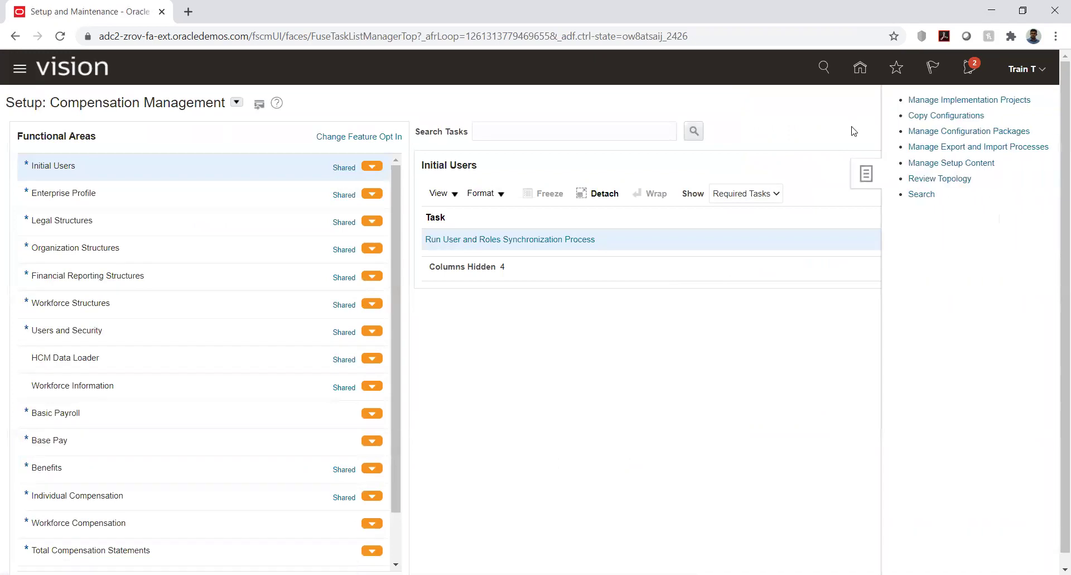
click(949, 100)
click(59, 480)
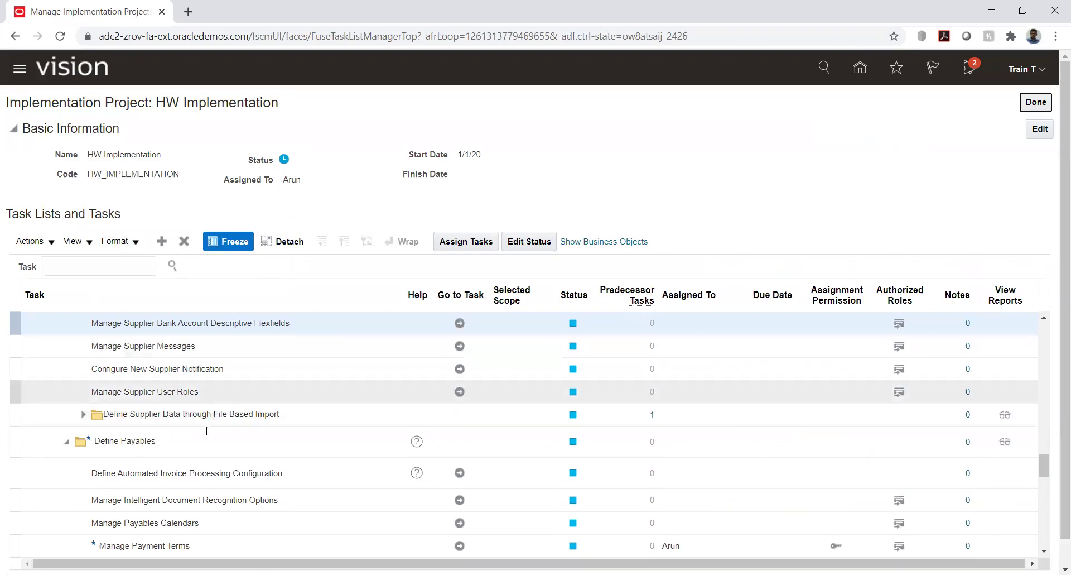
Look over the Define Payables tasks in the HW Implementation project and open the Manage Payment Terms task
scroll(196, 440, down, 2)
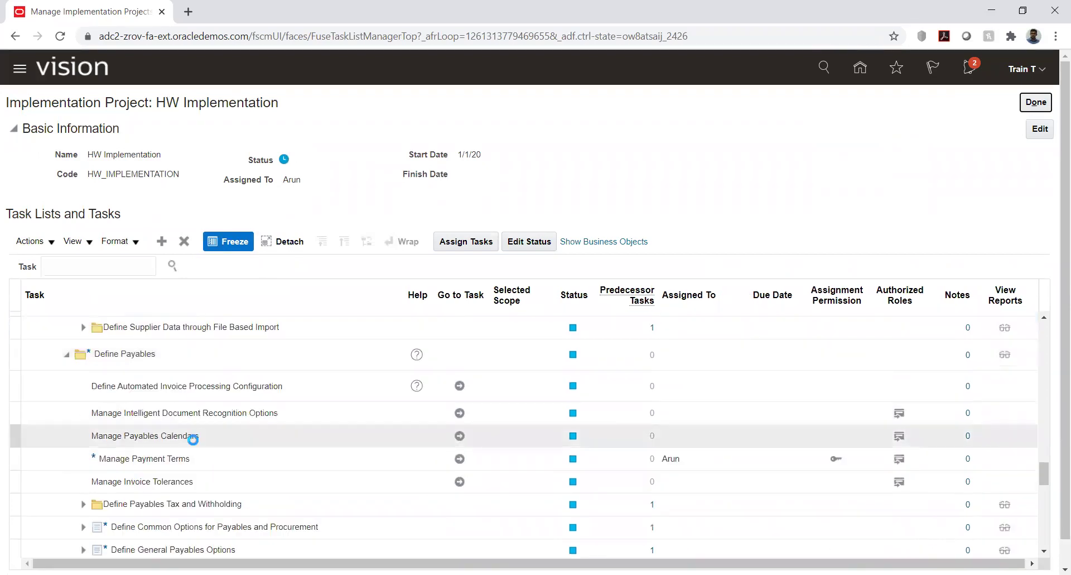
click(183, 462)
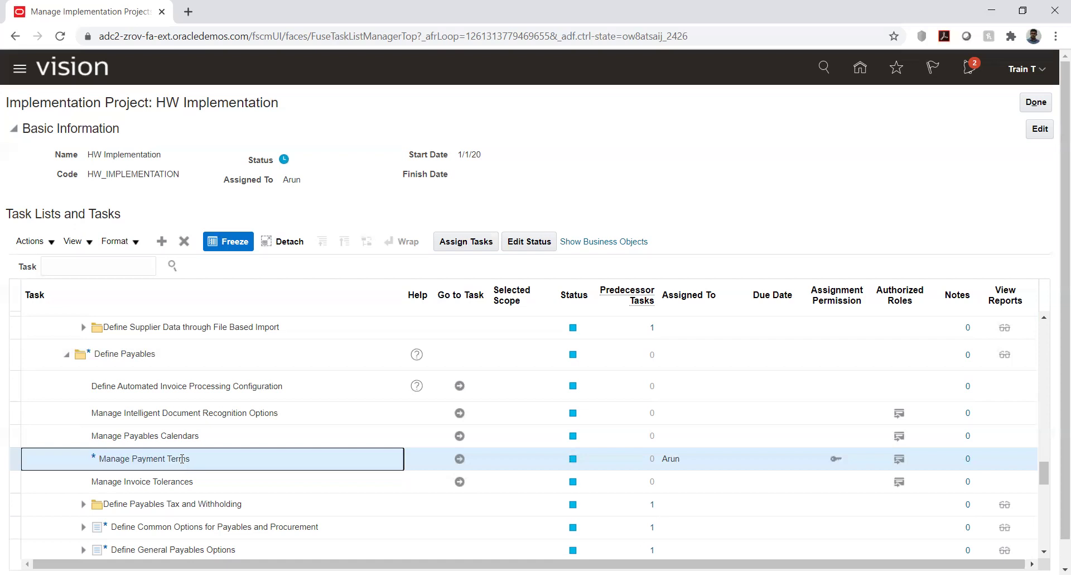
click(183, 388)
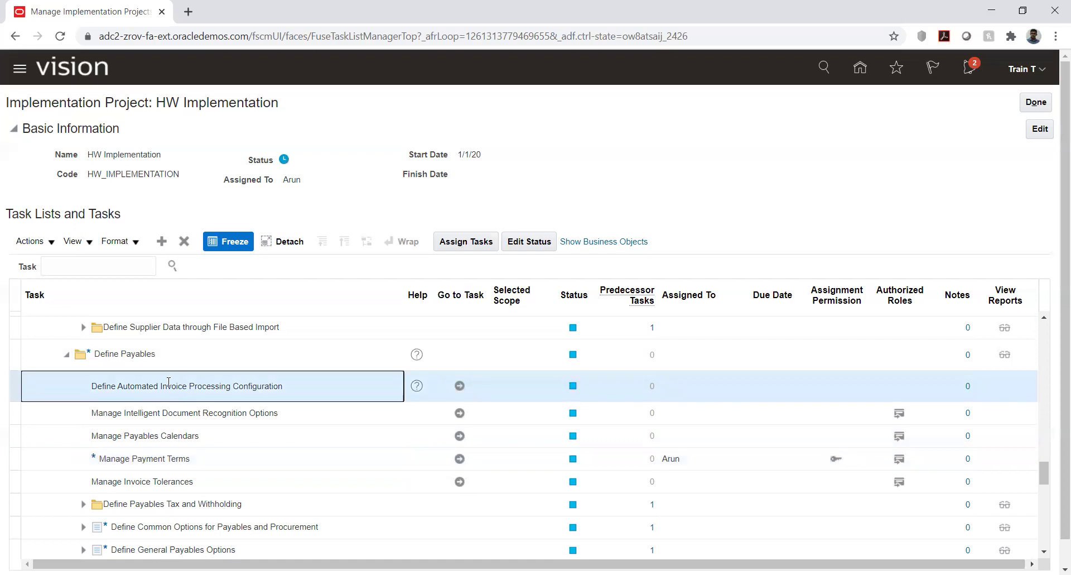
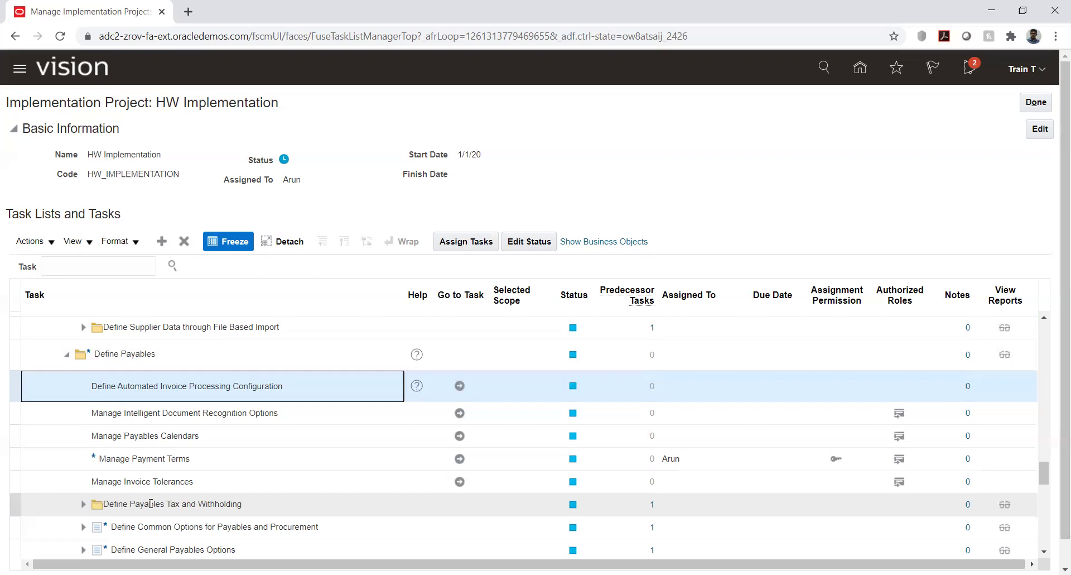
click(55, 461)
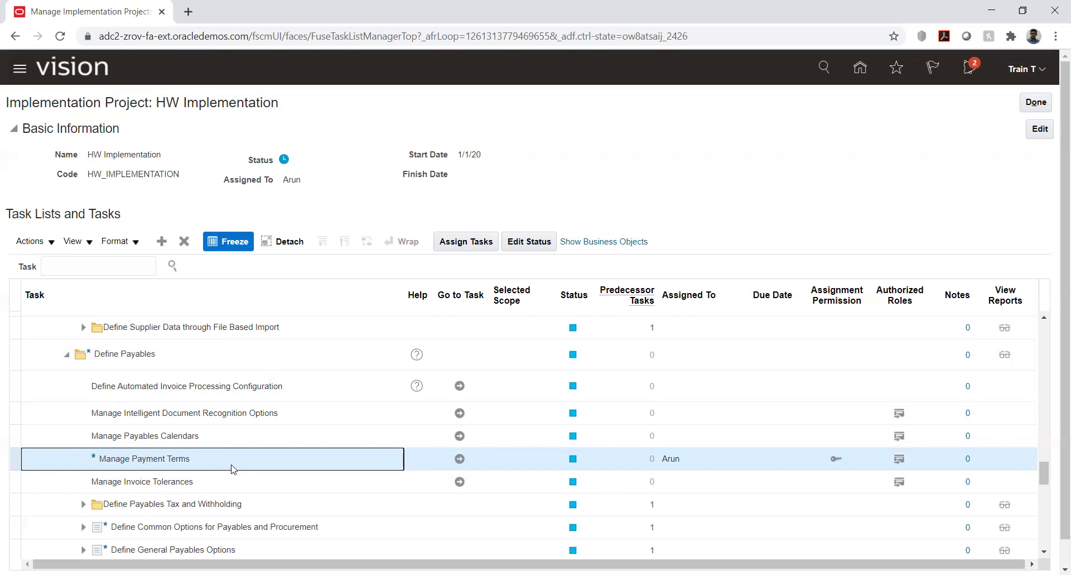
click(460, 458)
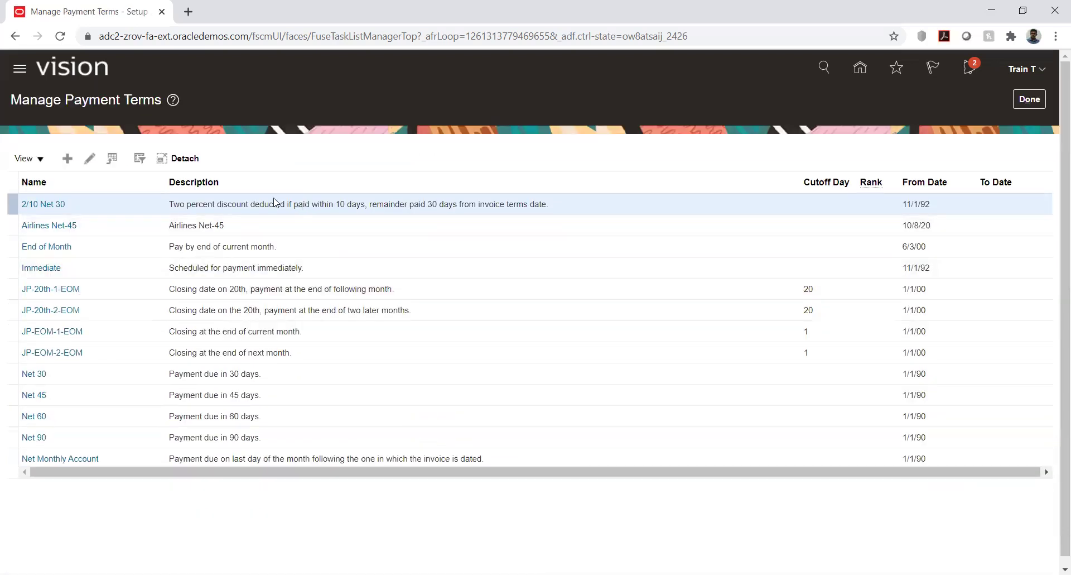
Open the Immediate payment term and examine its name, description, installments, discounts and set assignments
click(54, 270)
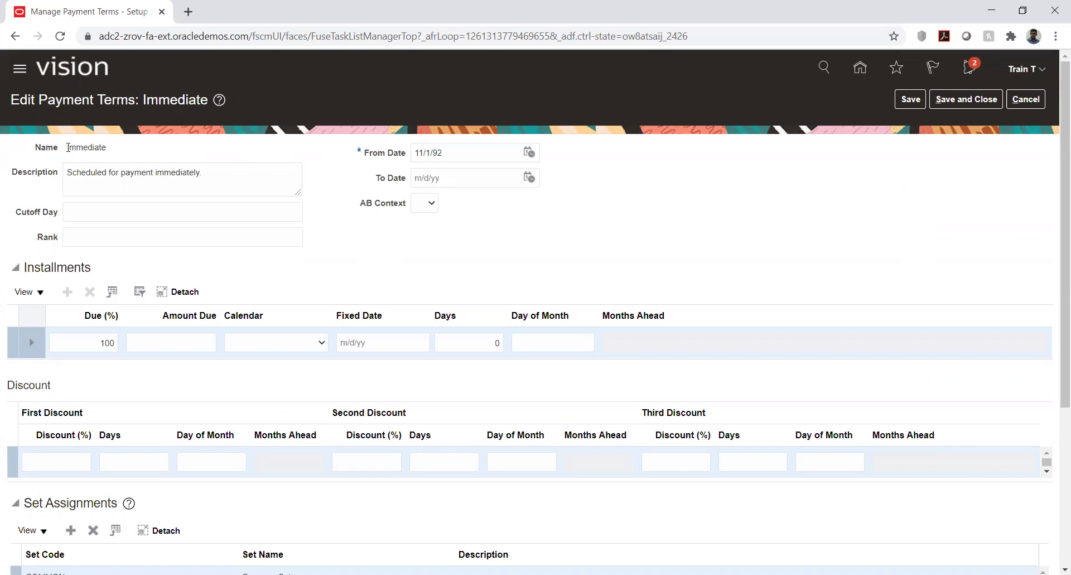
drag(67, 147, 95, 163)
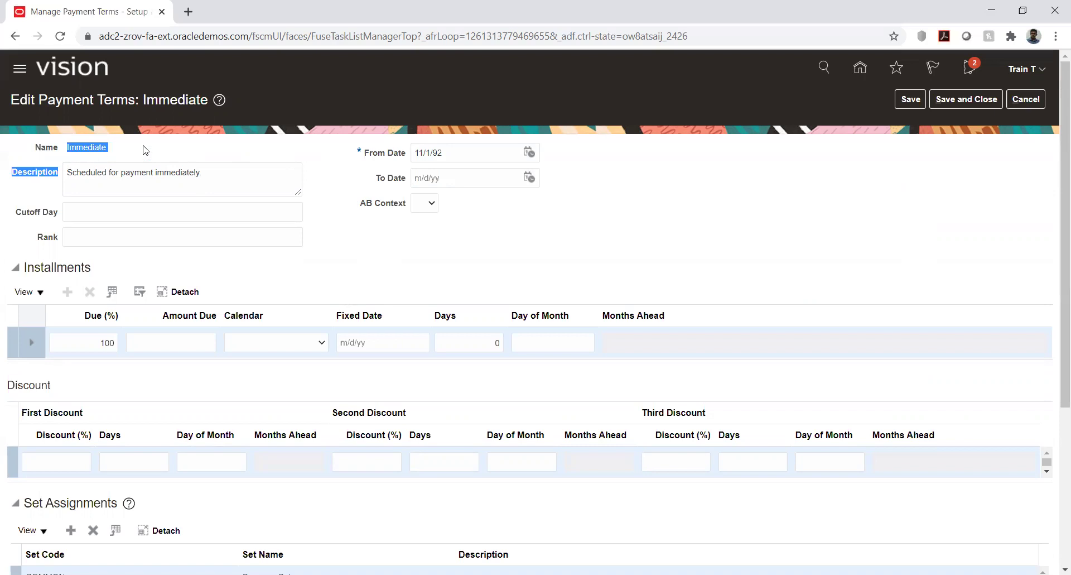
click(187, 159)
scroll(162, 217, down, 1)
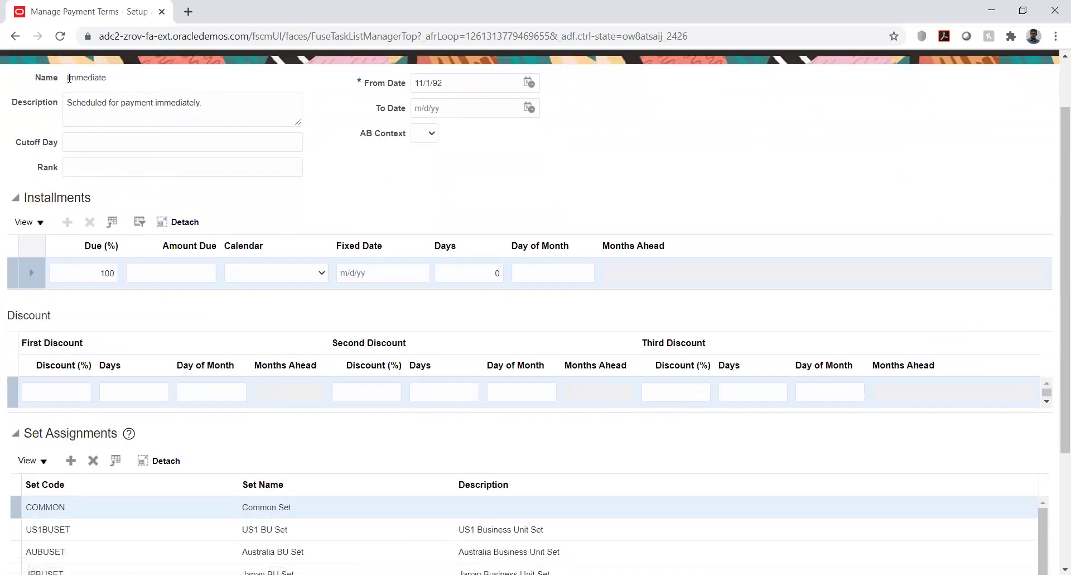
drag(69, 77, 118, 78)
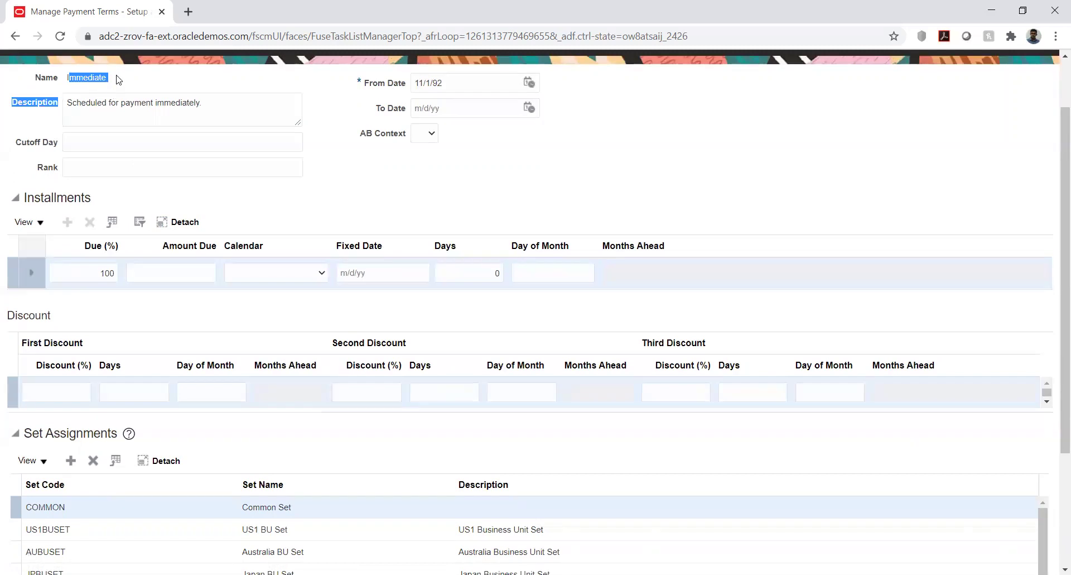
click(122, 76)
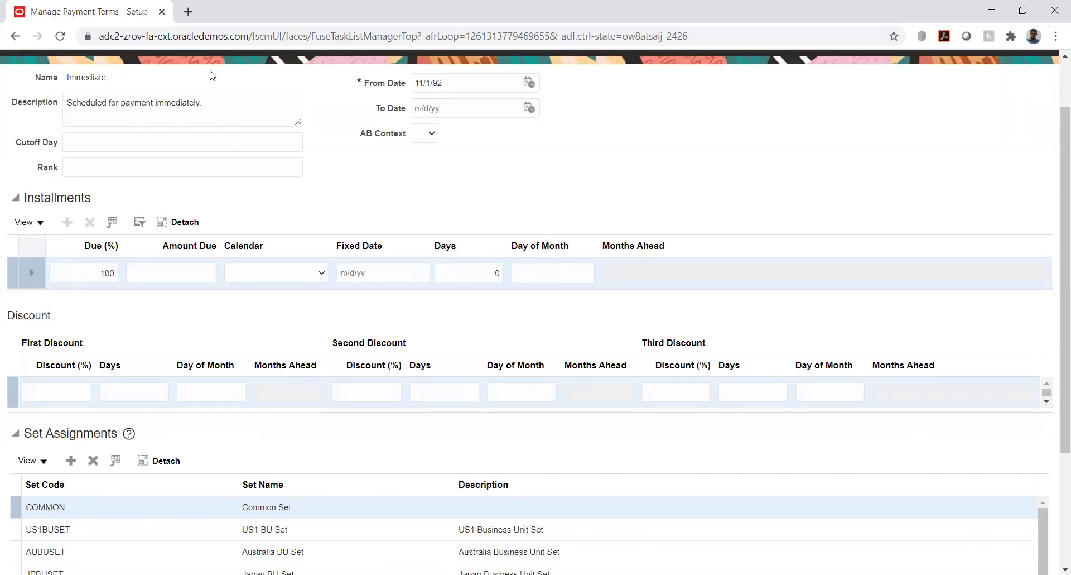
drag(76, 78, 109, 87)
scroll(120, 223, up, 2)
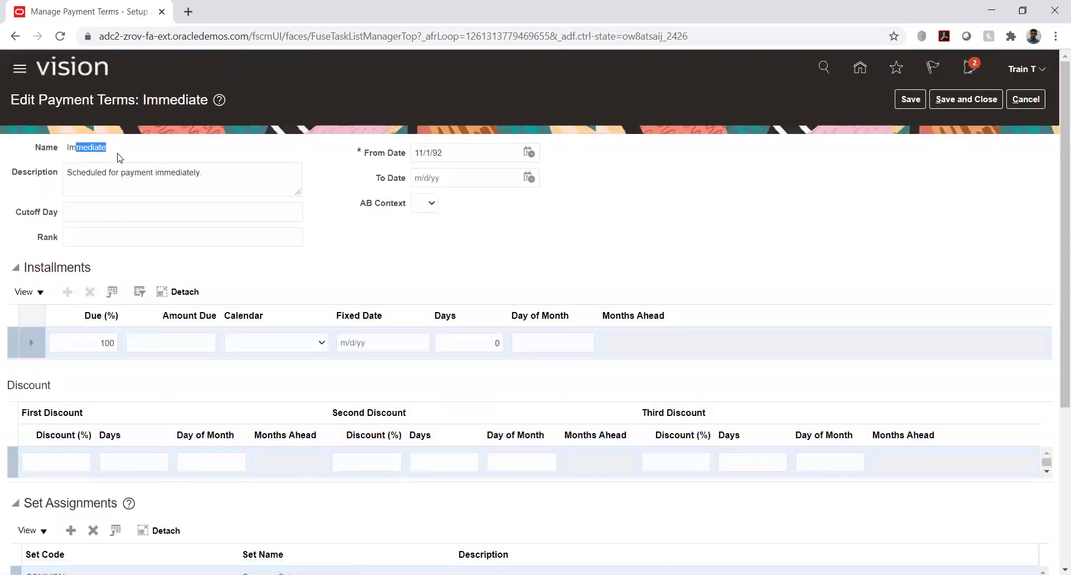
click(103, 146)
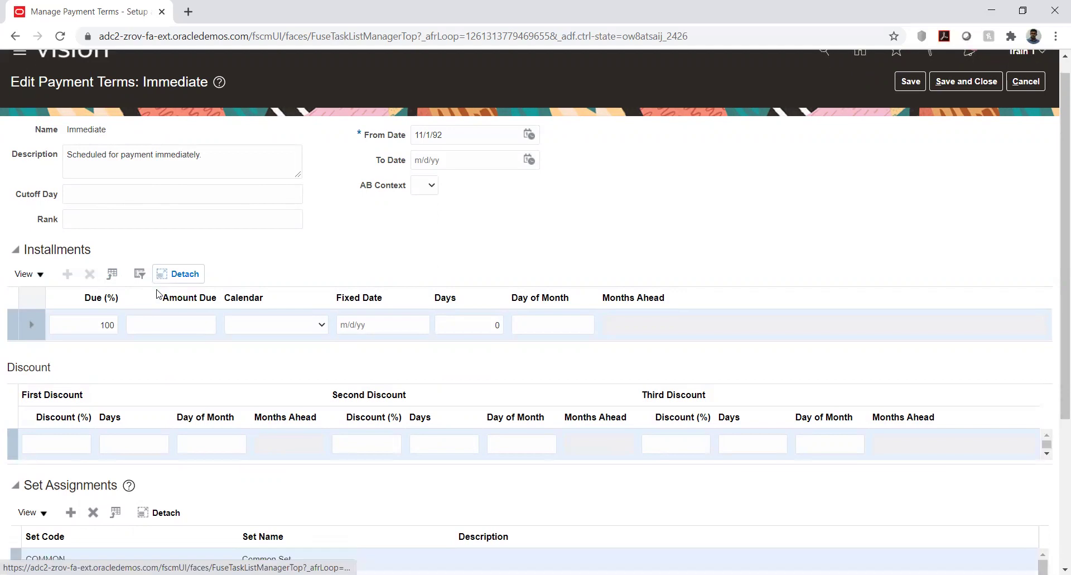
Add a set assignment with set code HW RDS to the Immediate payment terms
scroll(160, 294, down, 4)
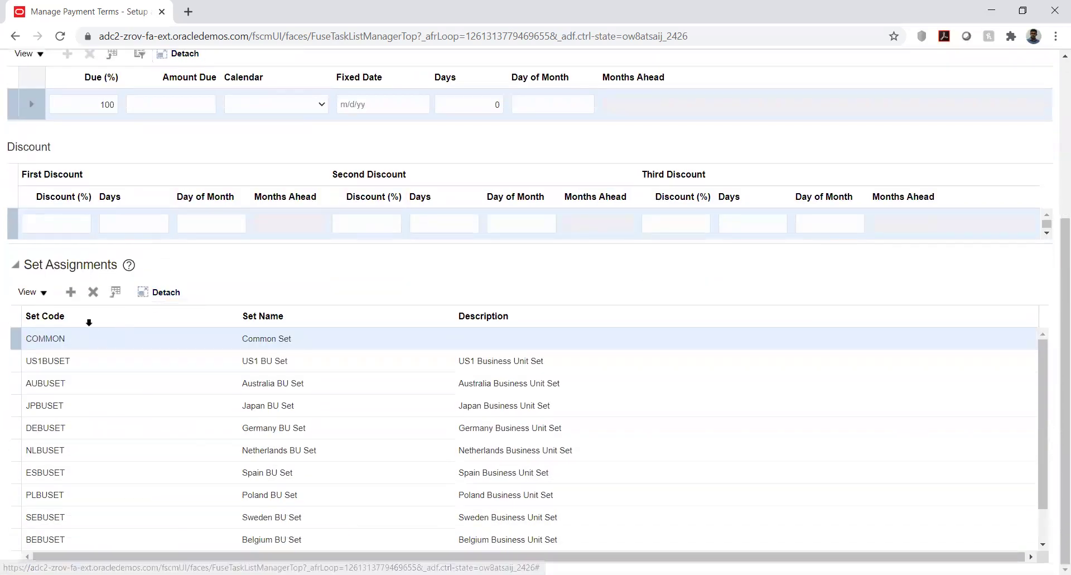
click(71, 292)
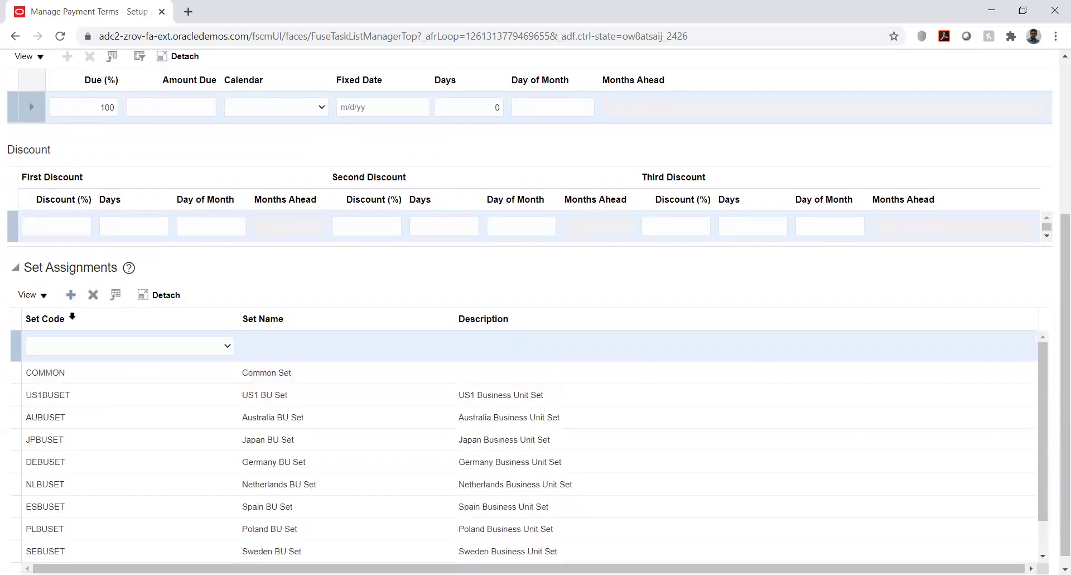
click(111, 347)
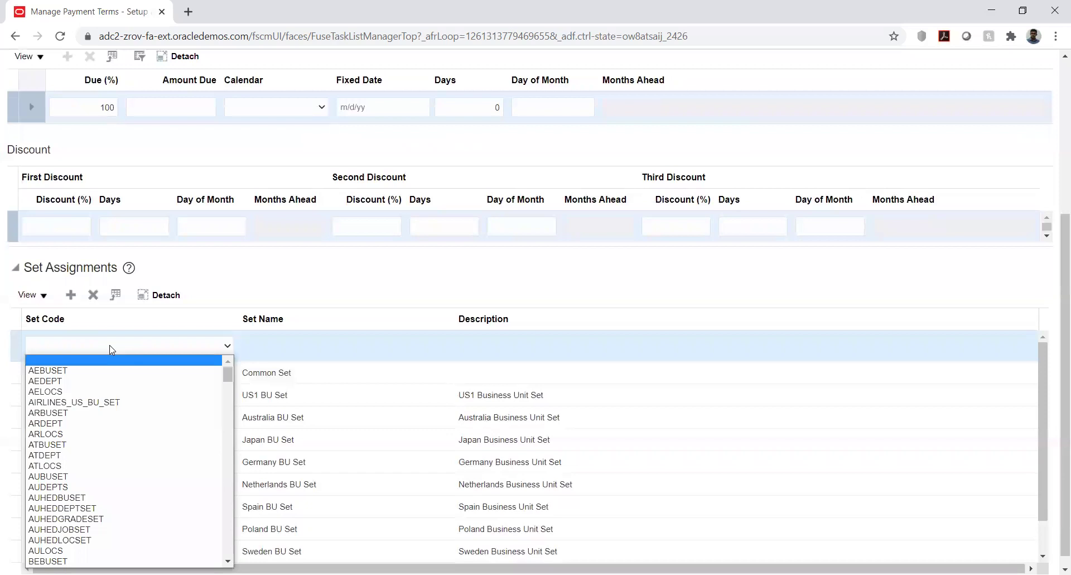
text(h)
key(Down)
key(Down)
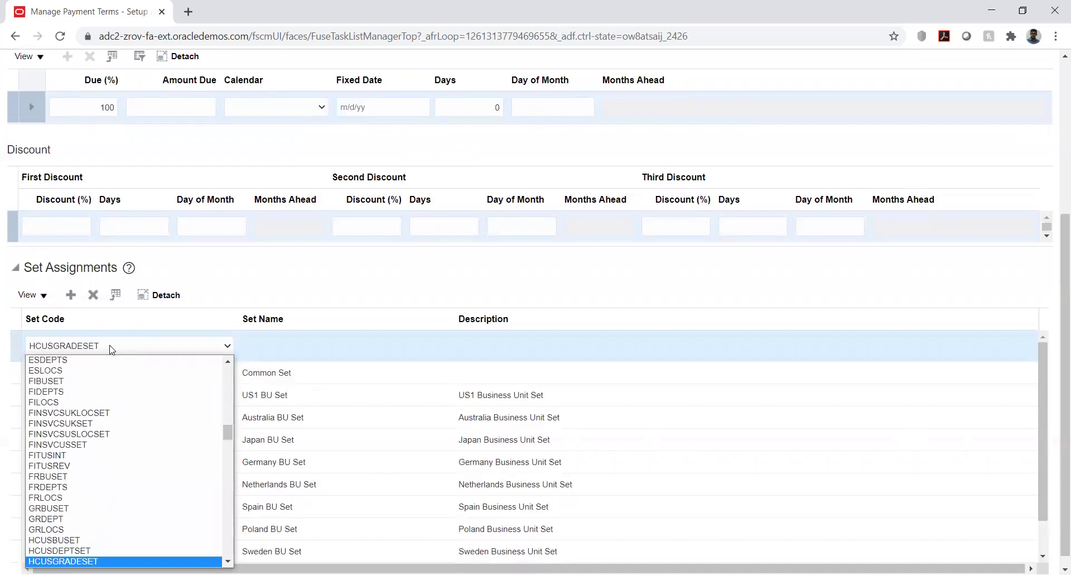
key(Down)
key(Down)
key(Down)
key(Down)
key(Down)
key(Down)
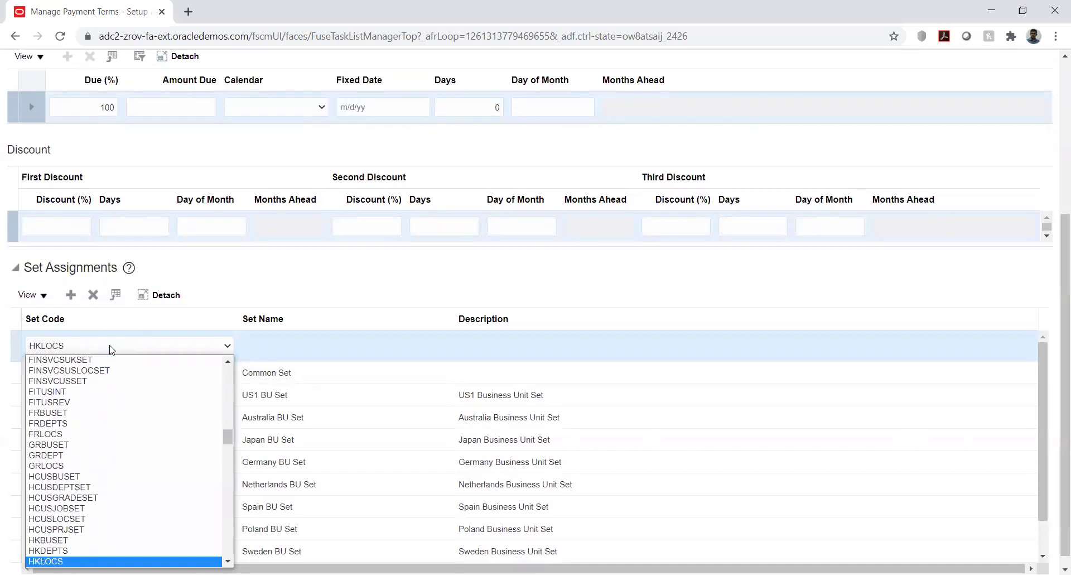
scroll(115, 439, down, 5)
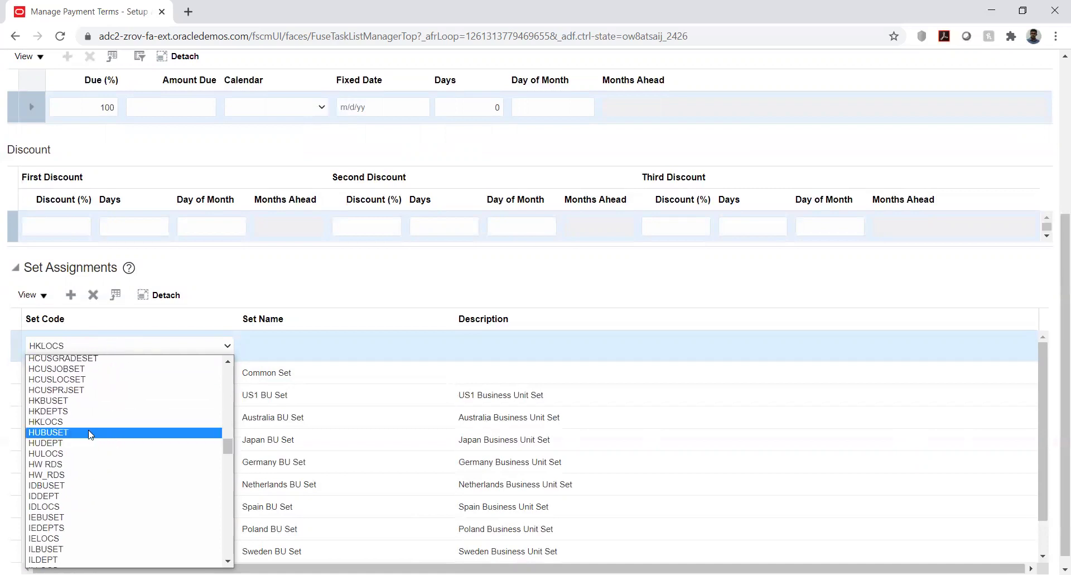
click(69, 465)
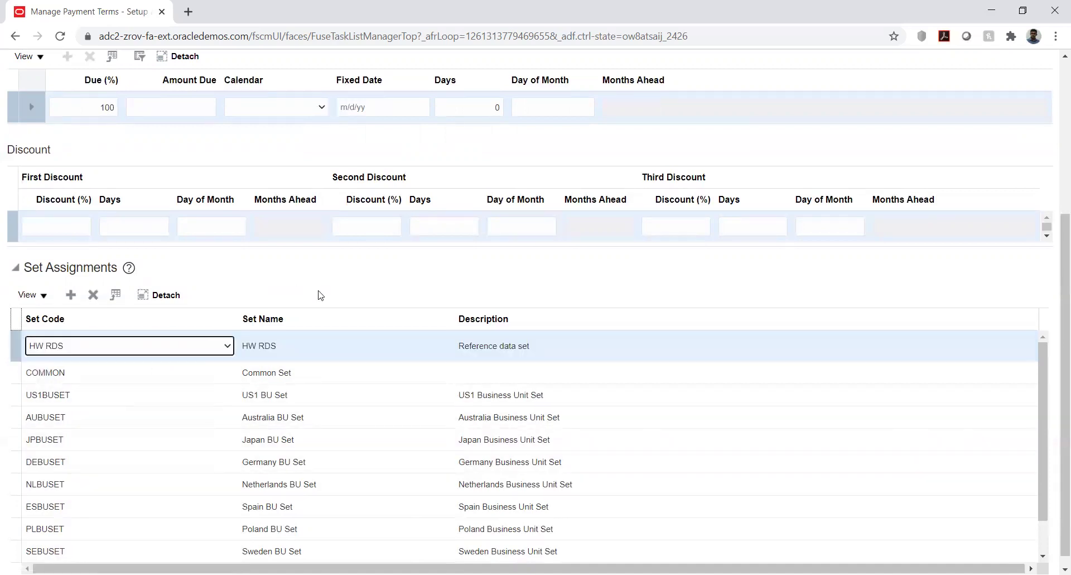
click(593, 275)
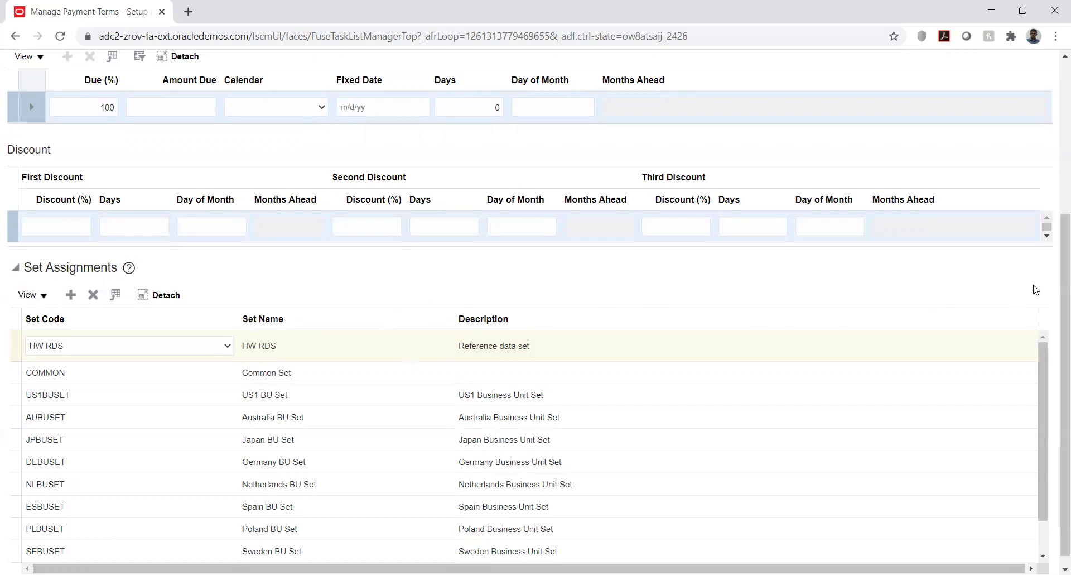
Save and close the Immediate payment terms, and finish the Manage Payment Terms task to return to the implementation project
scroll(1035, 289, up, 5)
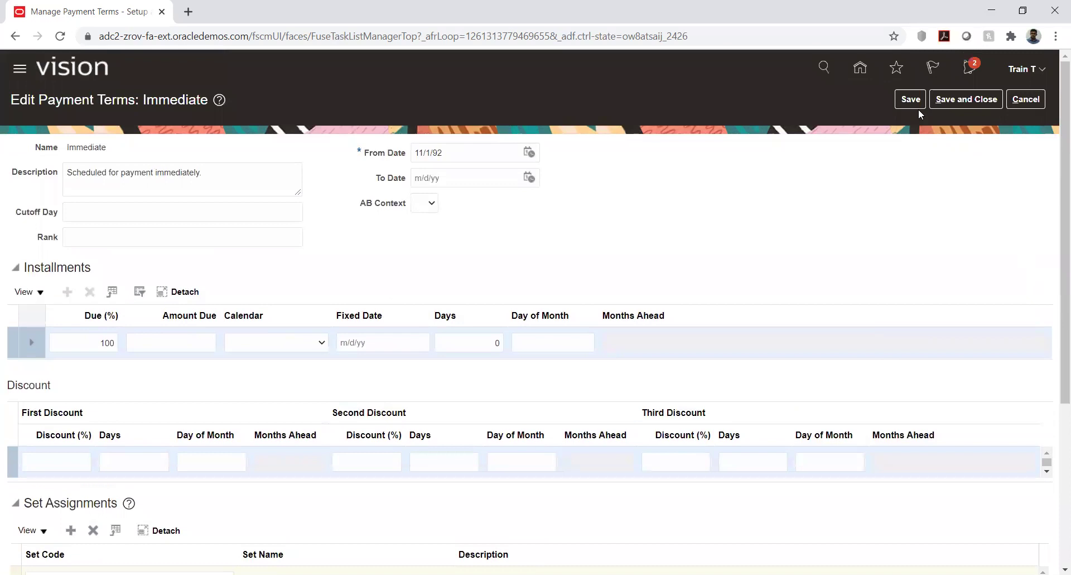
click(913, 100)
scroll(721, 205, down, 5)
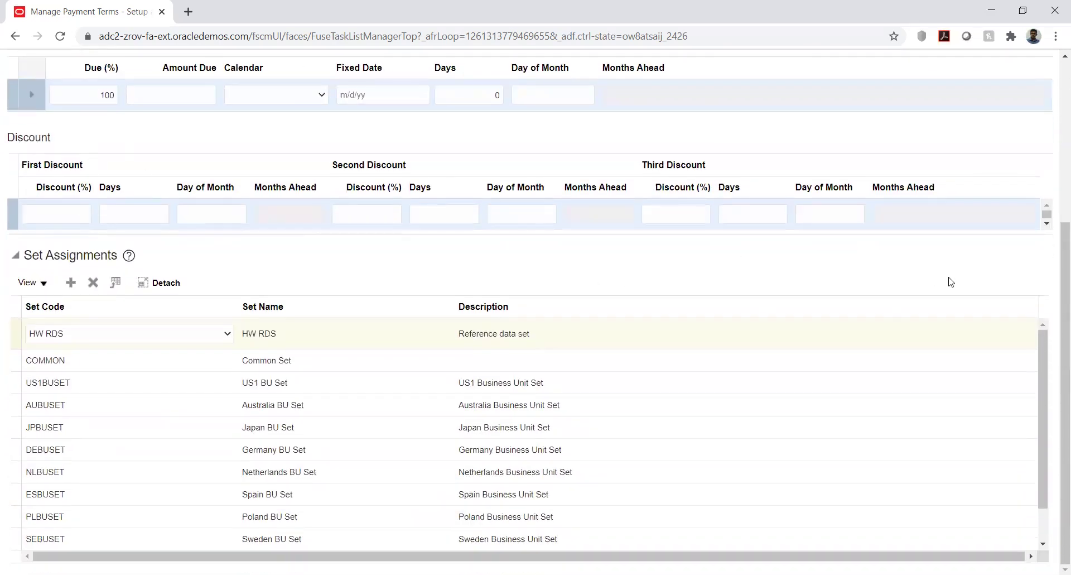
scroll(968, 273, up, 5)
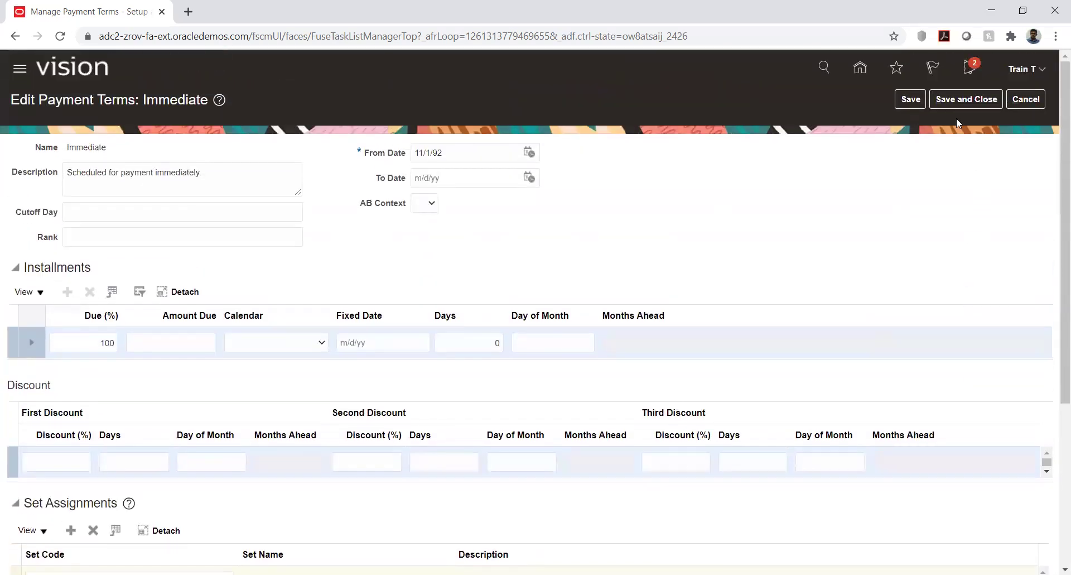
click(950, 102)
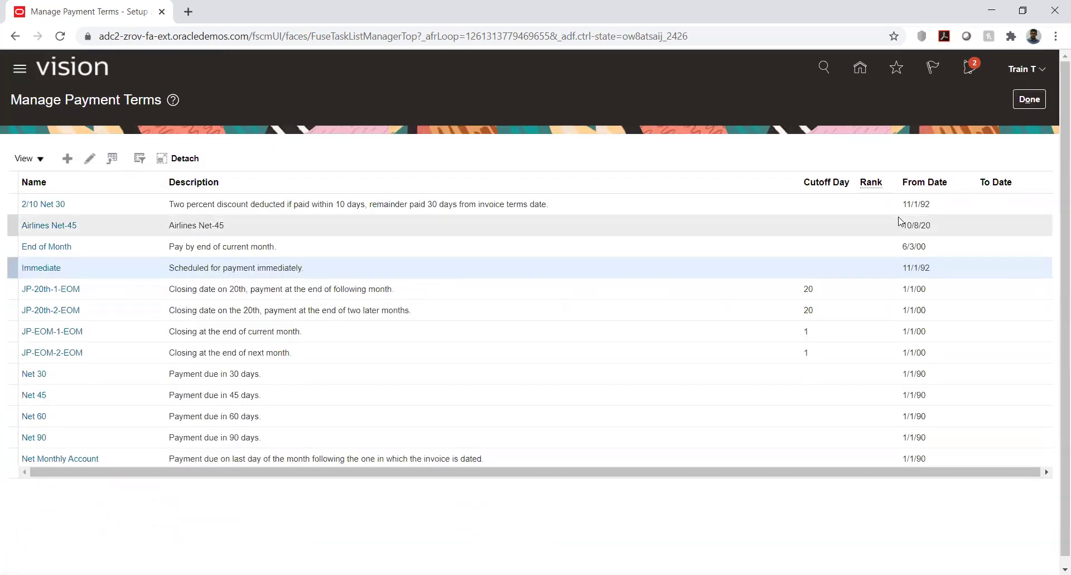
click(1034, 104)
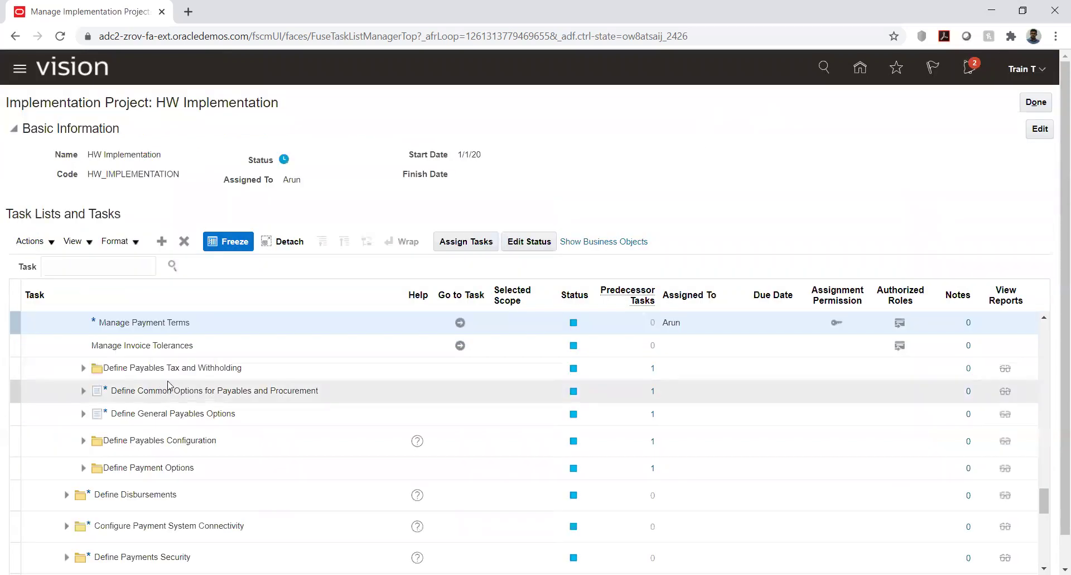
Open Amount Ordered by 10 Percent in the Manage Invoice Tolerances task and review its available tolerance types
click(461, 346)
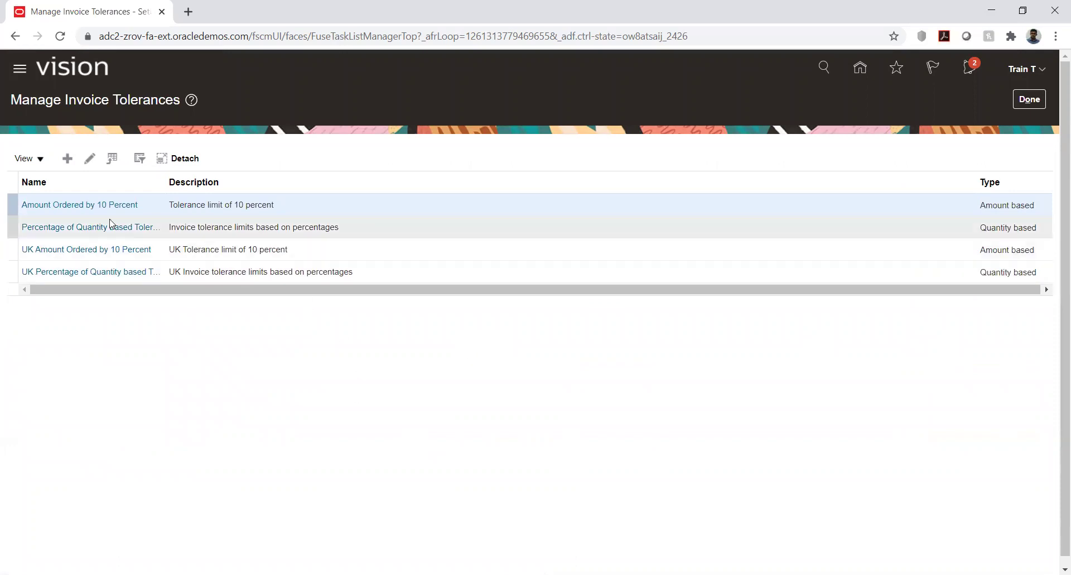
click(63, 206)
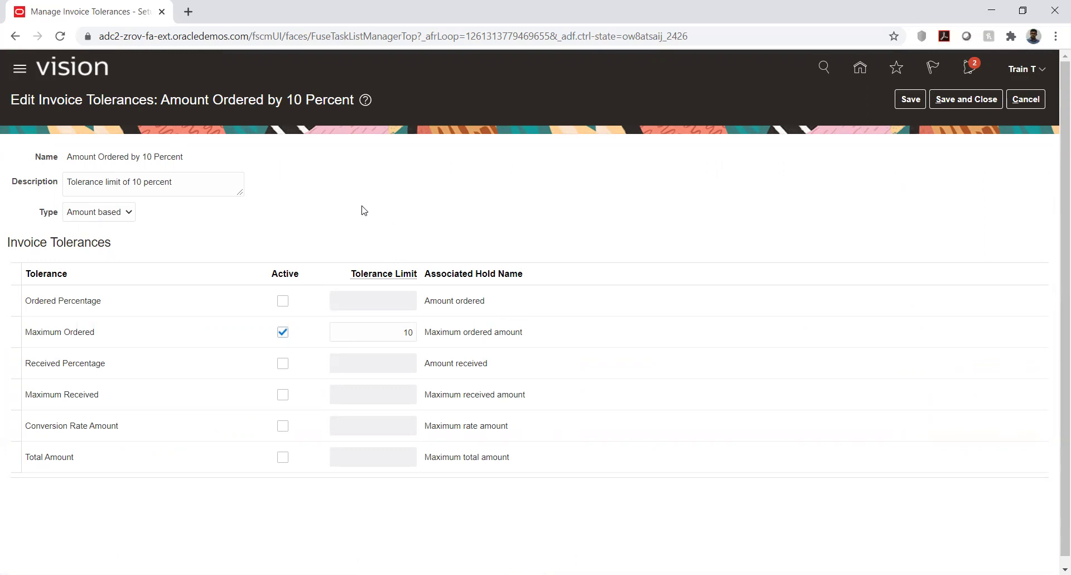
click(118, 216)
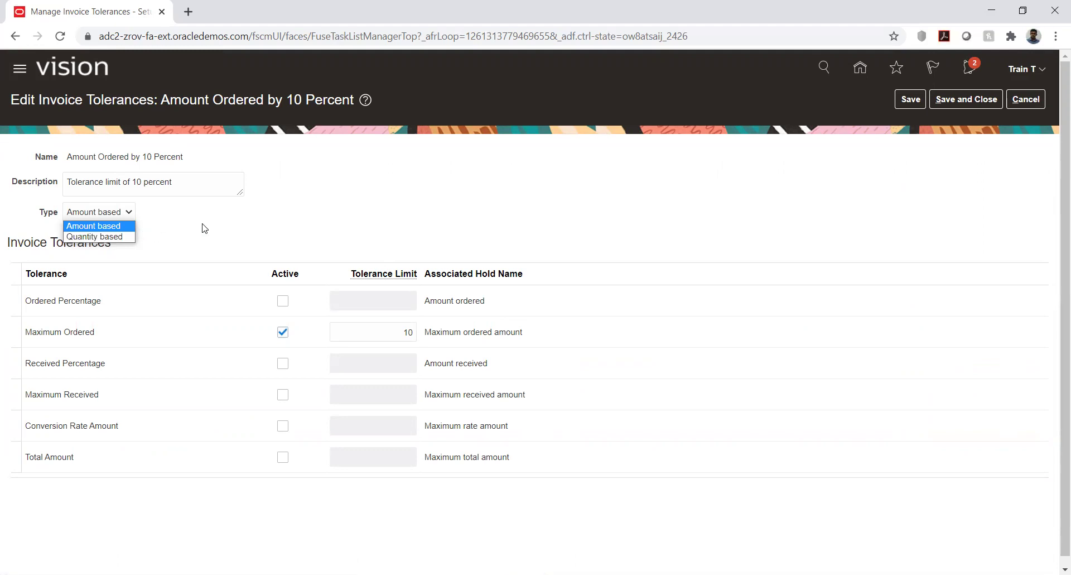
click(231, 222)
scroll(219, 233, down, 1)
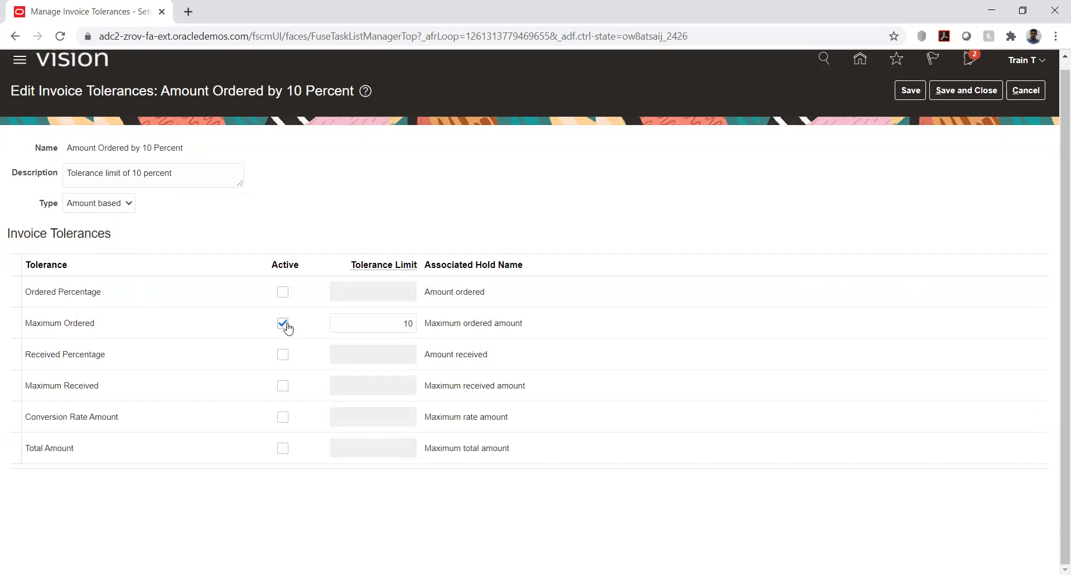
click(114, 207)
click(177, 204)
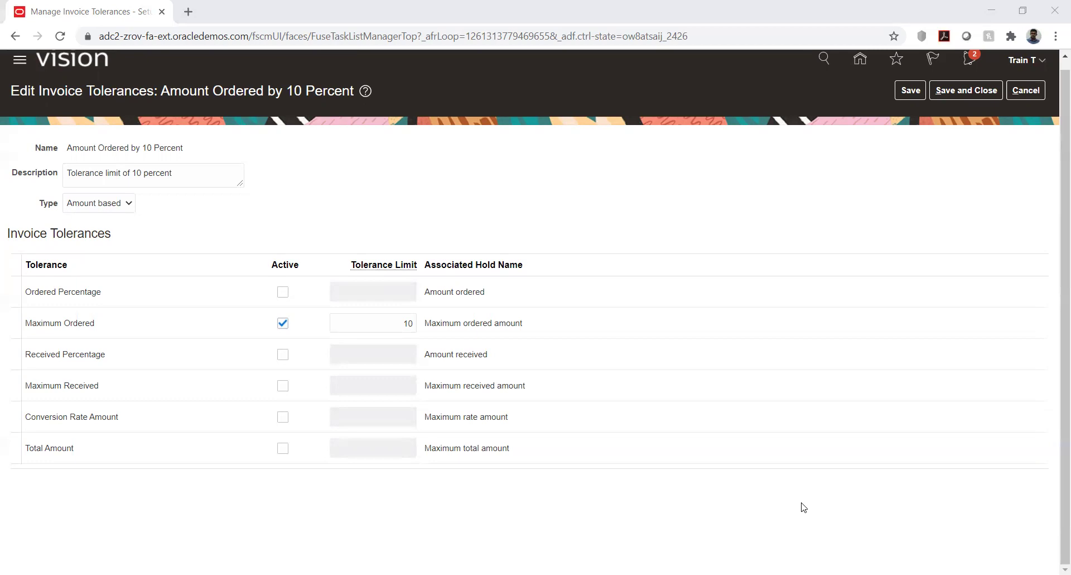
Switch to the Use case.xlsx workbook in Excel, enter Tolerance in cell Q6 of the Day 10 sheet and slightly widen column Q
key(alt+Tab)
click(474, 449)
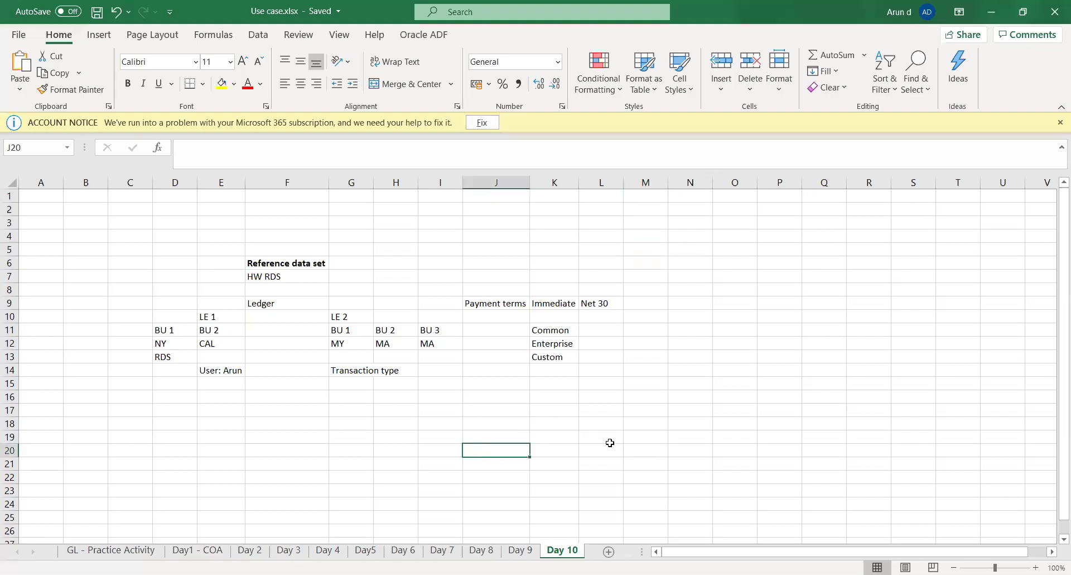
click(756, 262)
key(Right)
key(Right)
key(Right)
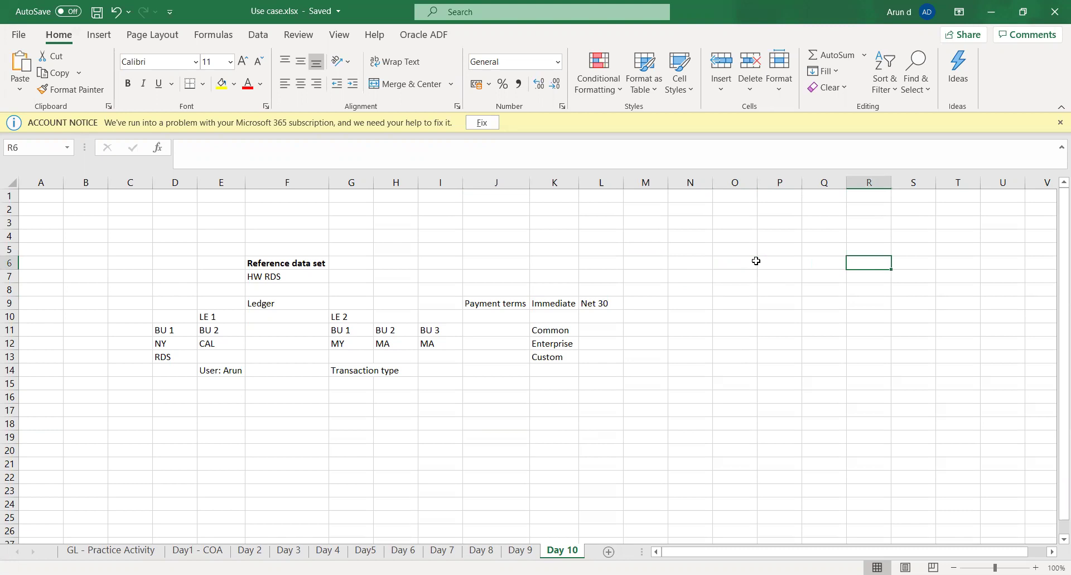
key(Left)
text(T)
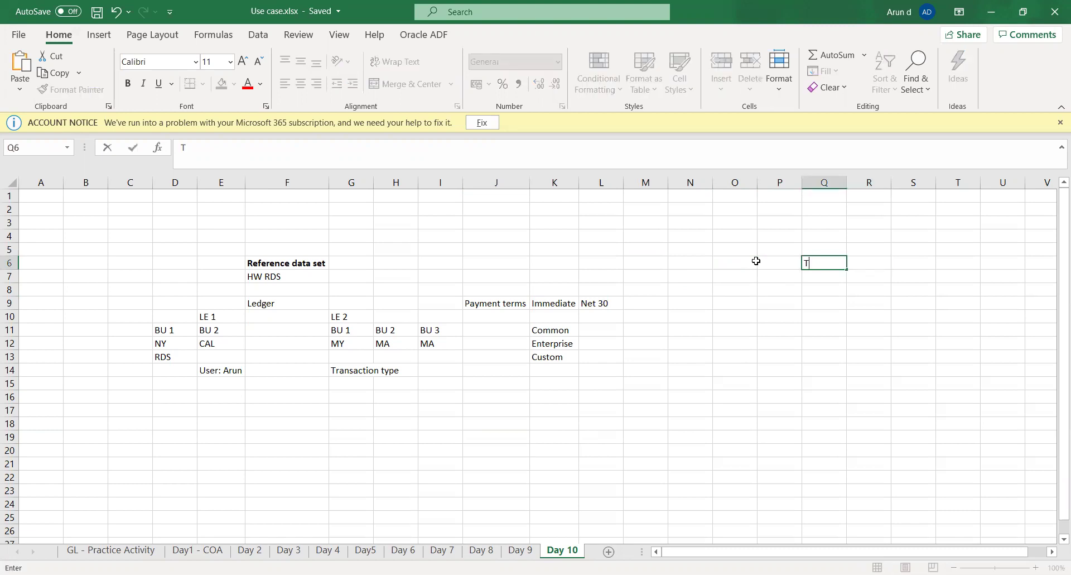
text(olerance)
key(Tab)
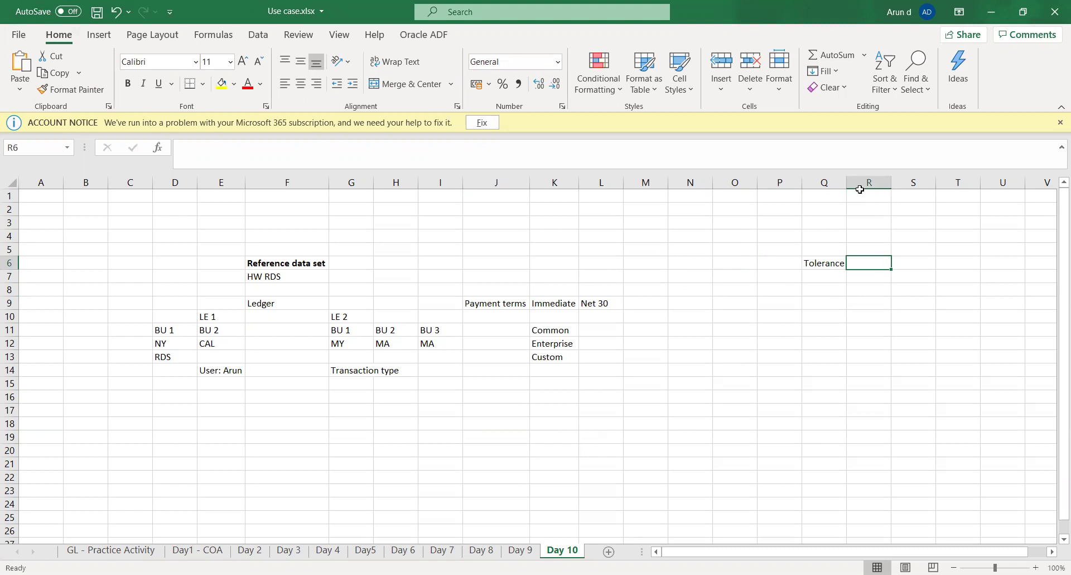
drag(846, 178, 848, 179)
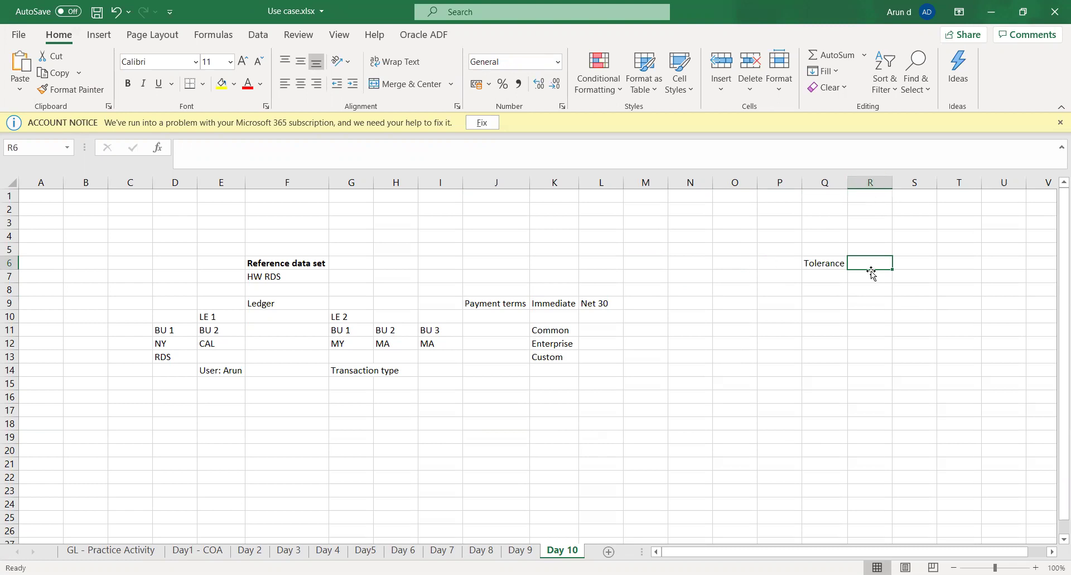
Enter the heading Quantity in cell R5 and the tolerance value 2 in cell R6
key(Up)
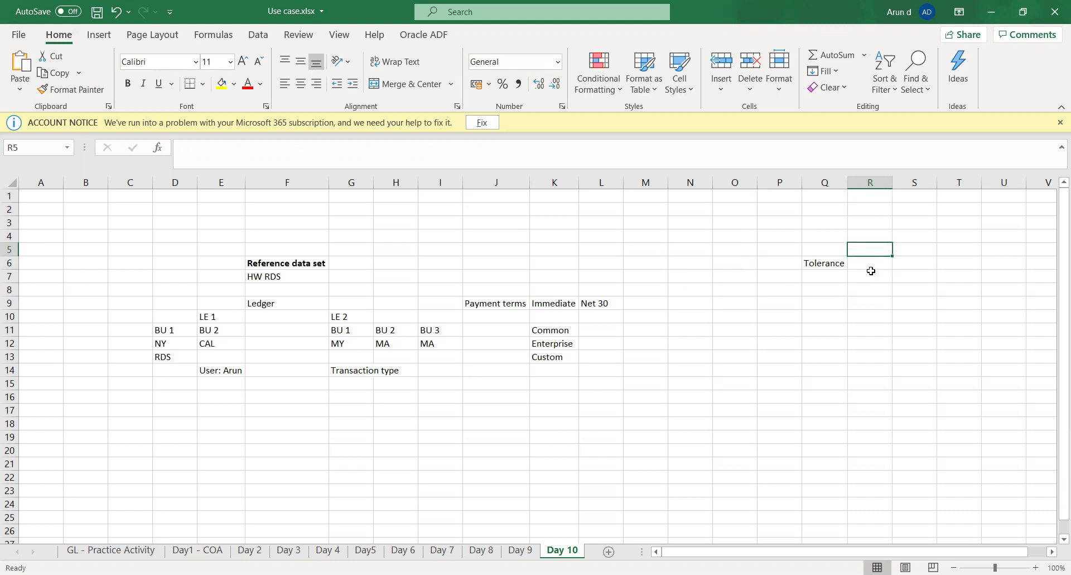
text(Quantity)
key(Tab)
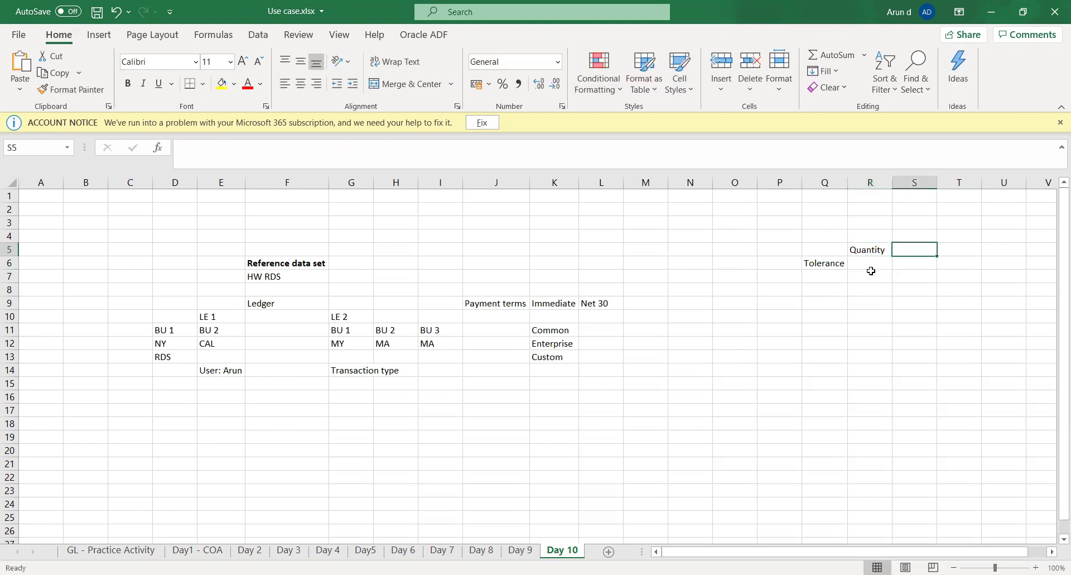
click(871, 271)
text(2)
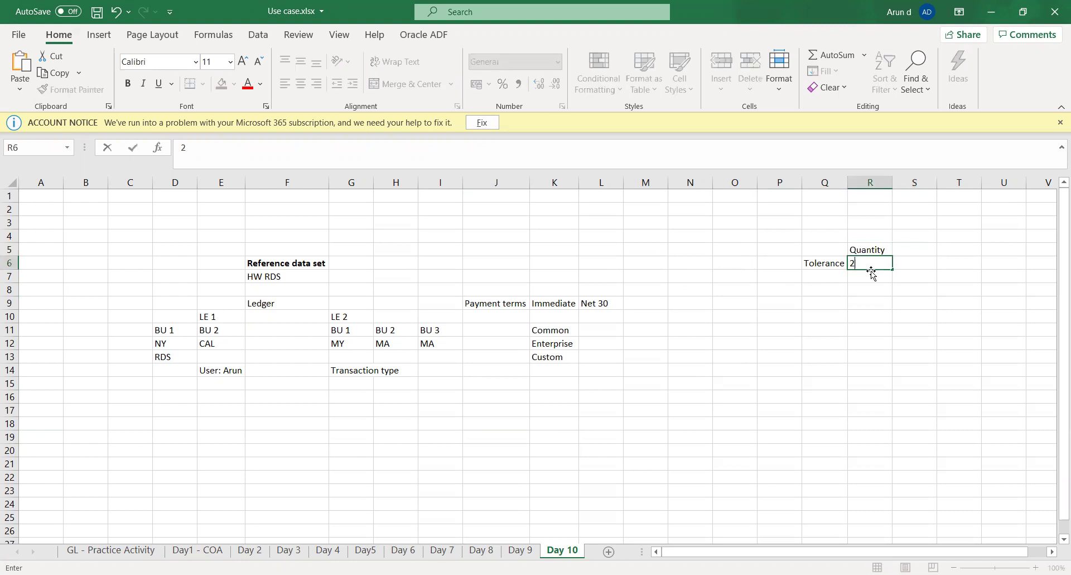
key(Tab)
Enter Matching Rule in cell Q9 and 3 - Way (Receipt) beside it in cell R9
key(Down)
key(Down)
key(Down)
key(Left)
key(Left)
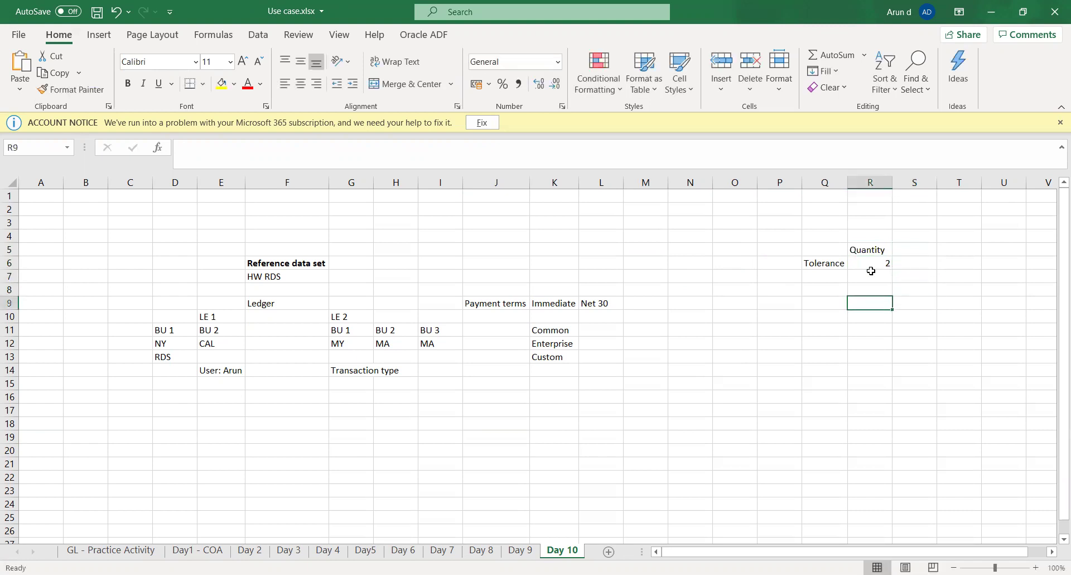
text(Match)
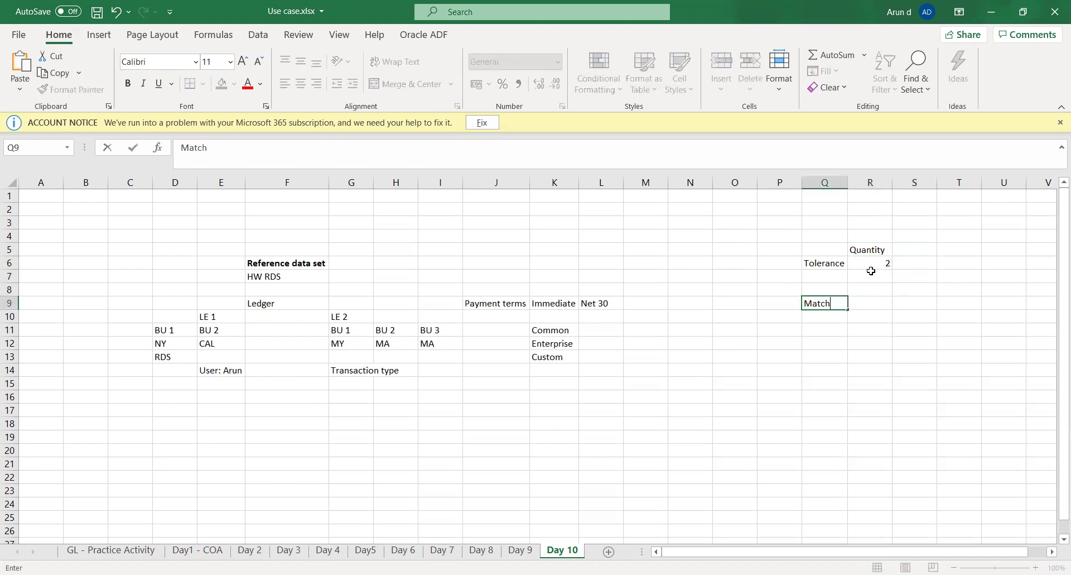
text(ing Rule)
key(Tab)
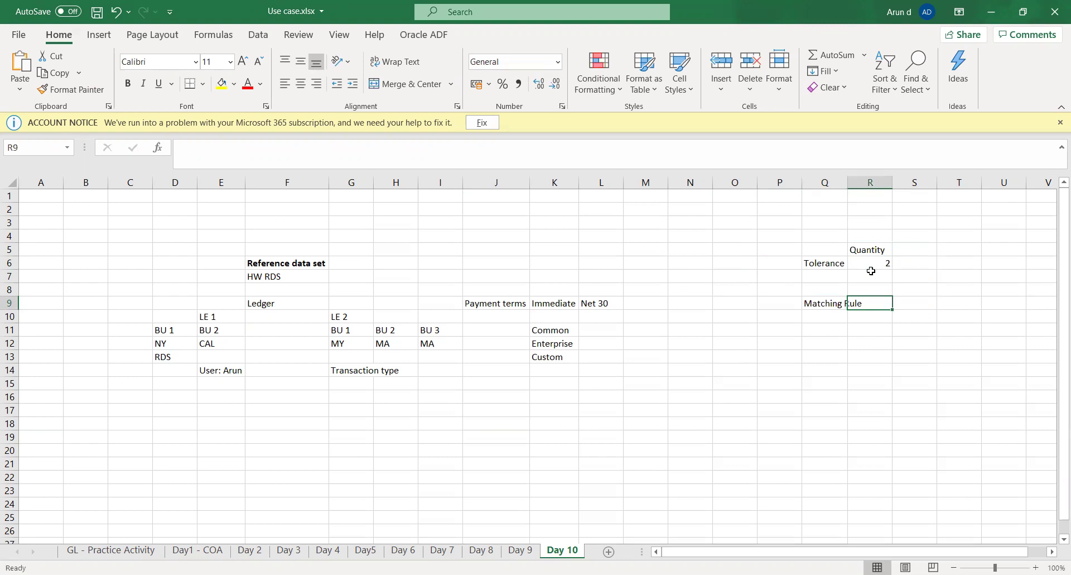
text(3 - Way)
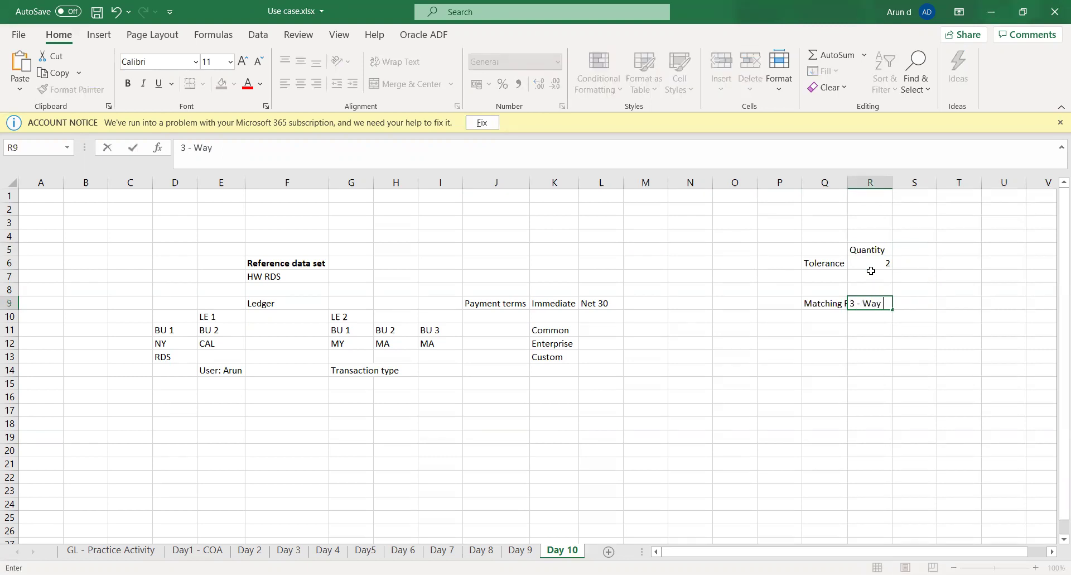
text( (Receipt))
key(Tab)
Enter the label Ordered quantity in cell Q11 and the value 10 in cell R11
key(Down)
key(Down)
key(Left)
key(Left)
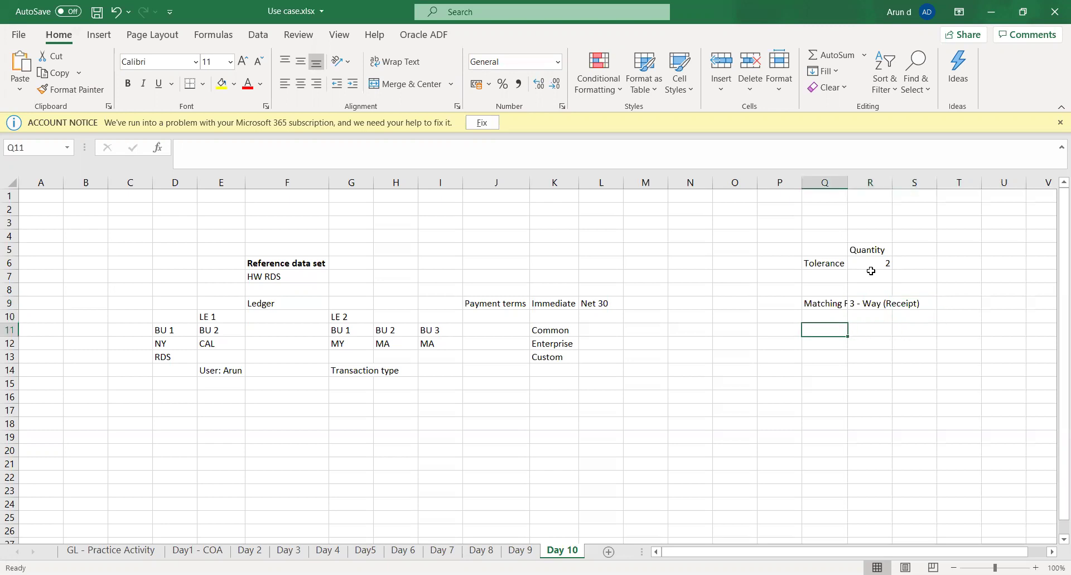
text(Order)
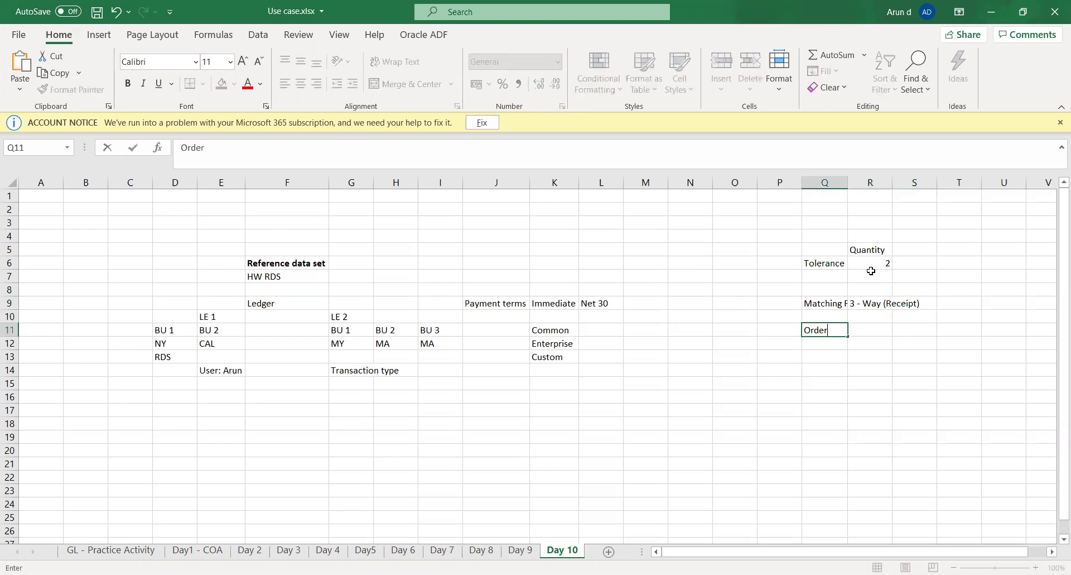
text(ed quantity)
key(BackSpace)
text(y)
key(Tab)
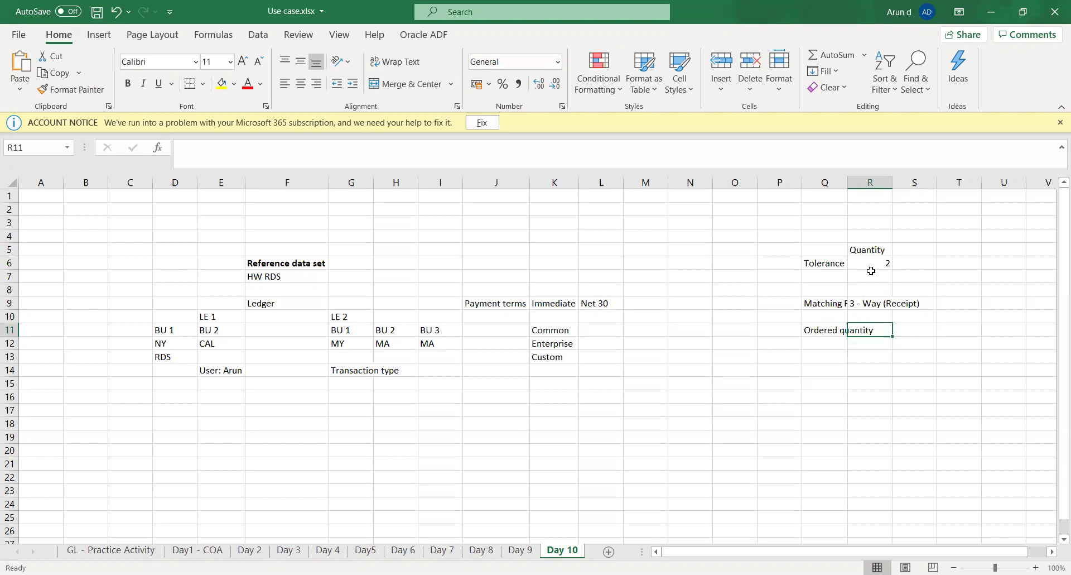
text(10)
key(Return)
Enter the label Received Qty in cell Q12 and the value 8 in cell R12
key(Left)
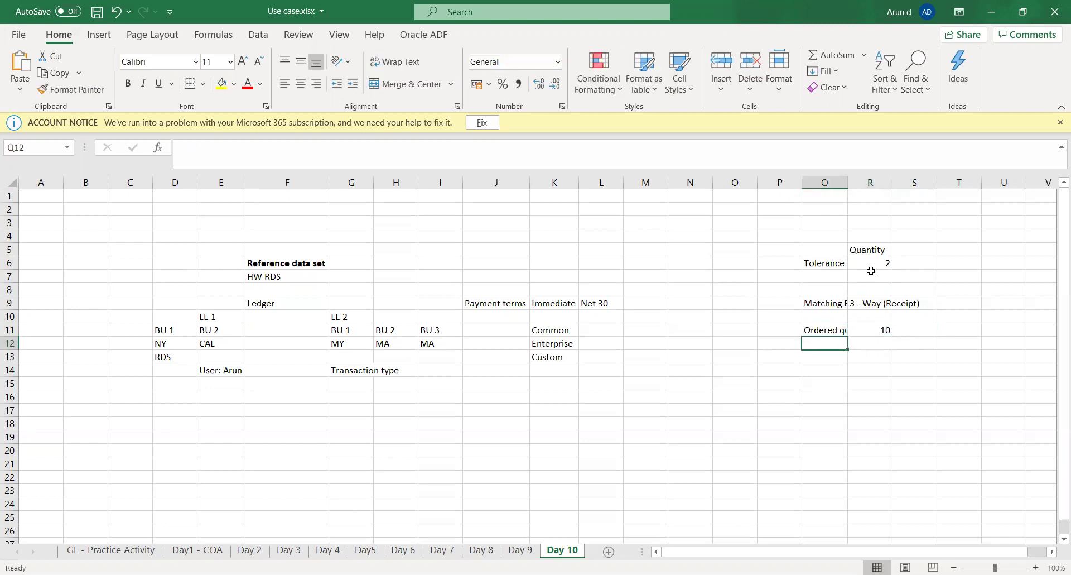
text(Rece)
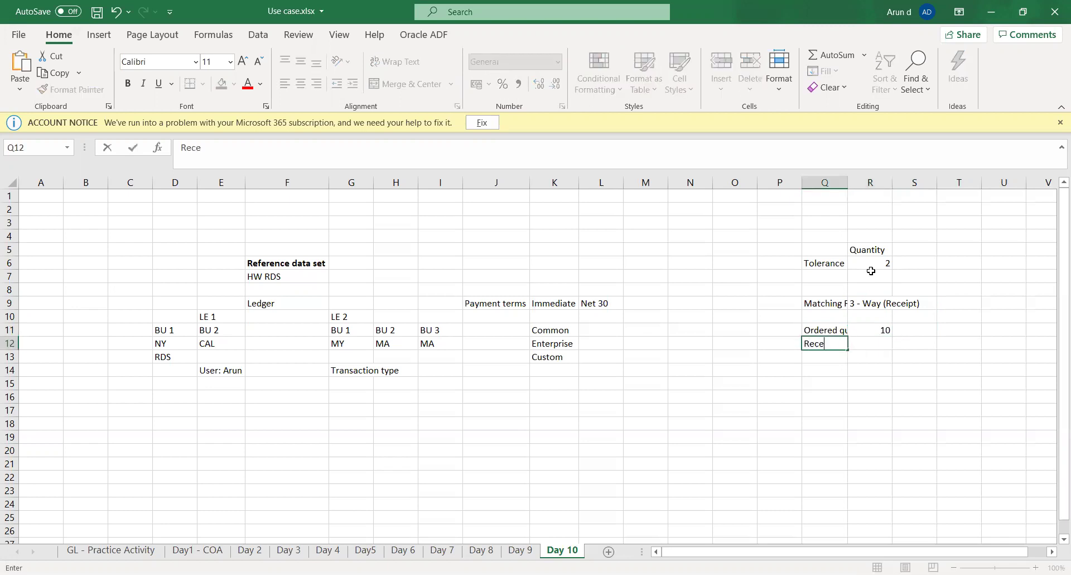
text(ived Qty)
key(Tab)
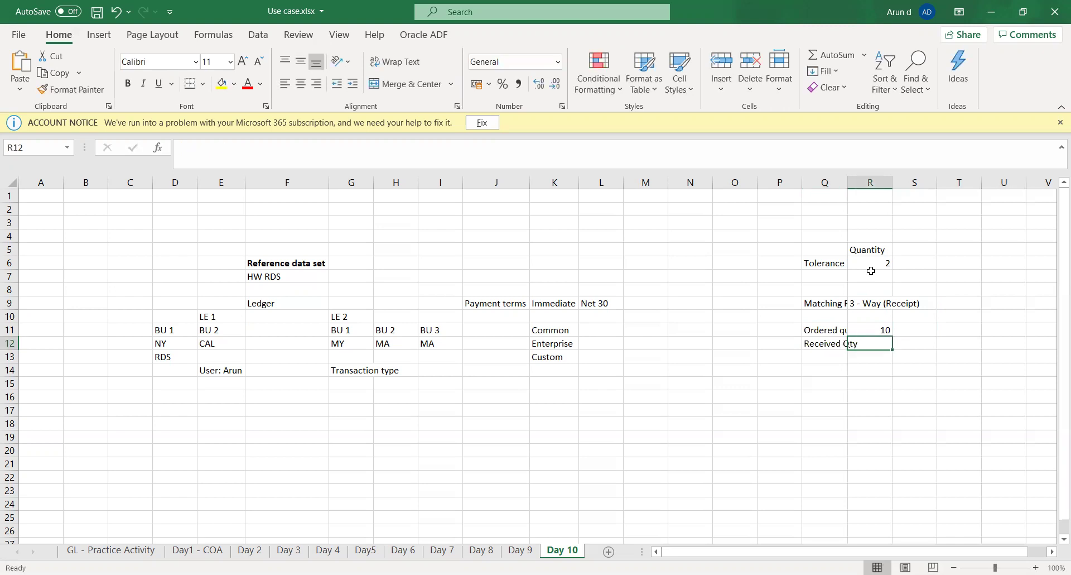
text(8)
key(Return)
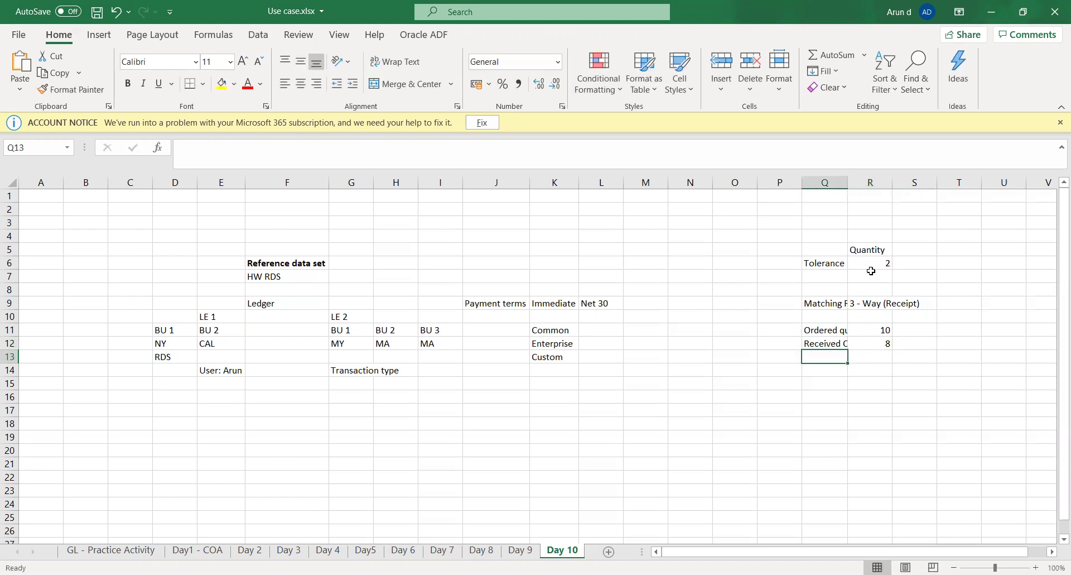
Enter the label Invoiced in cell Q13 and the value 9 in cell R13
text(Invoiced)
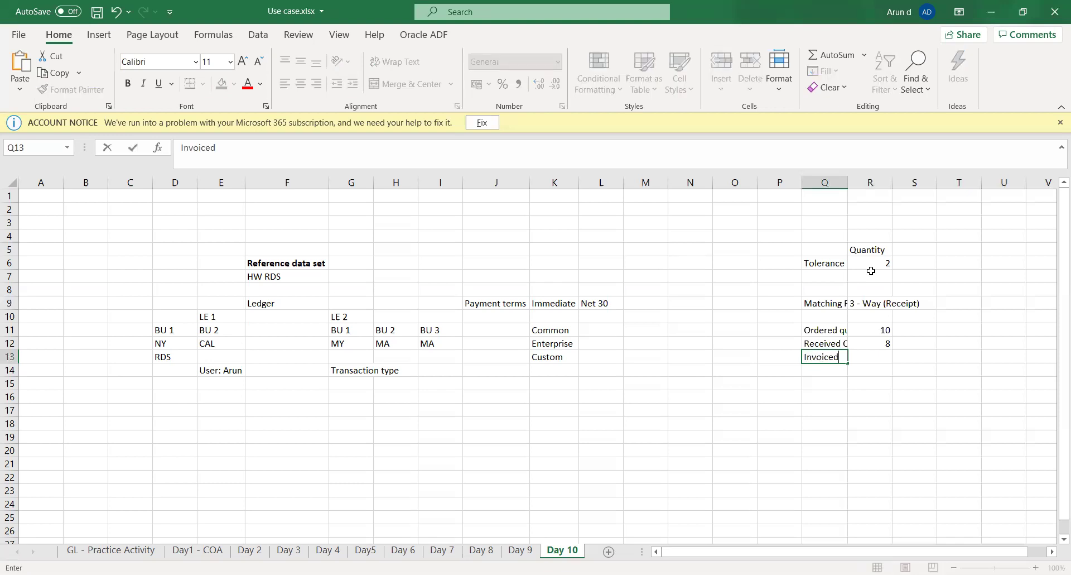
key(Tab)
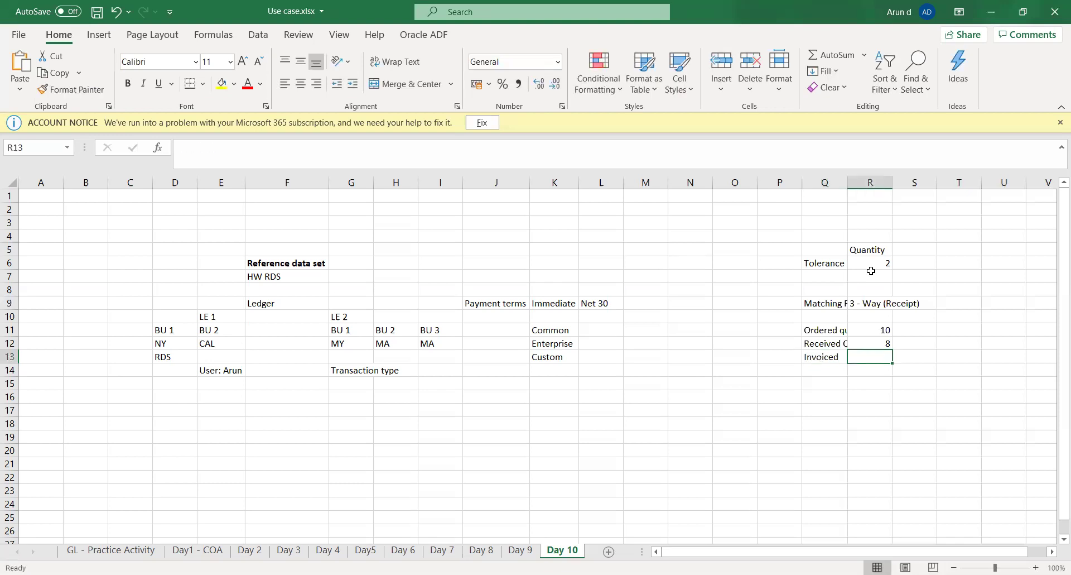
text(9)
key(Tab)
key(Down)
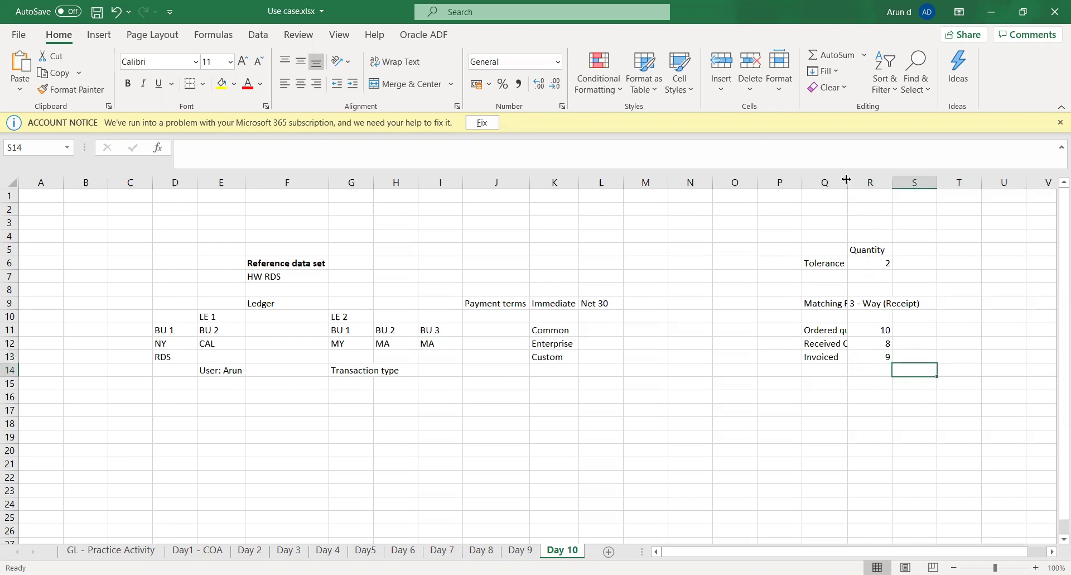
Fit the width of column Q to its contents and save the workbook
drag(846, 179, 848, 180)
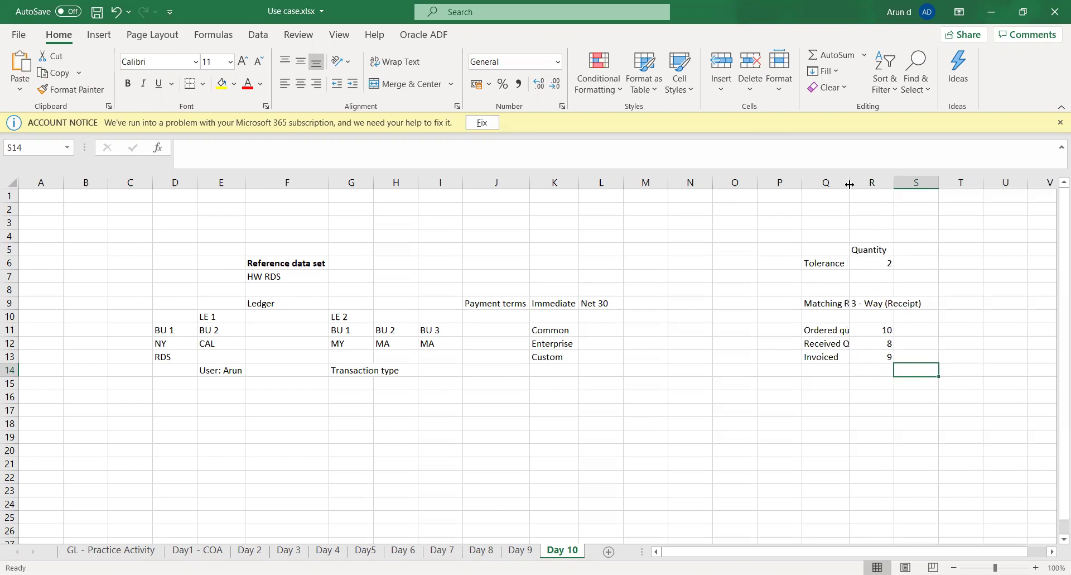
double_click(850, 184)
click(841, 420)
key(ctrl+s)
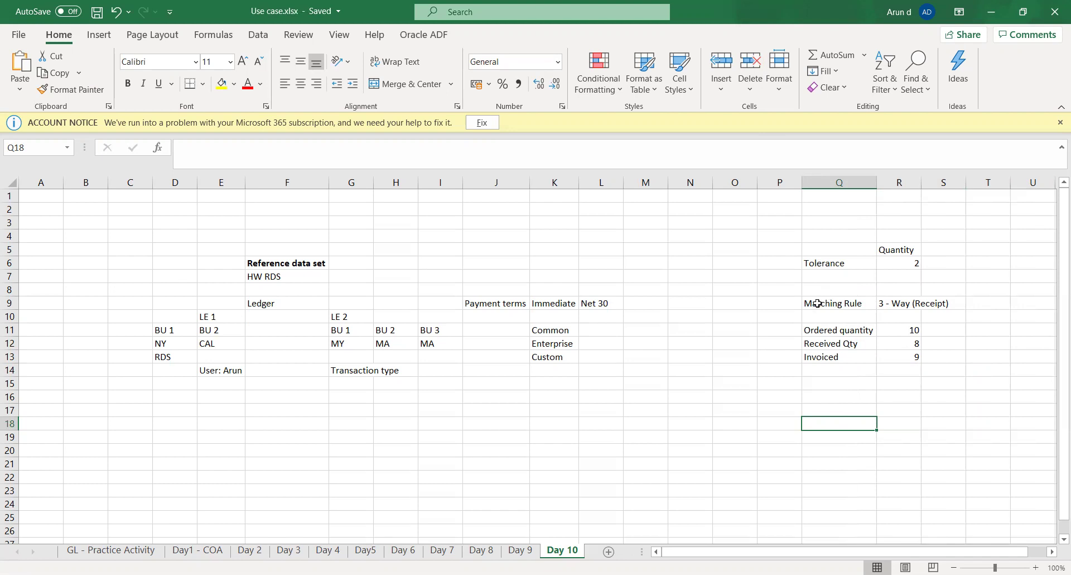
Fit the width of column R to the matching rule text in cell R9
click(894, 306)
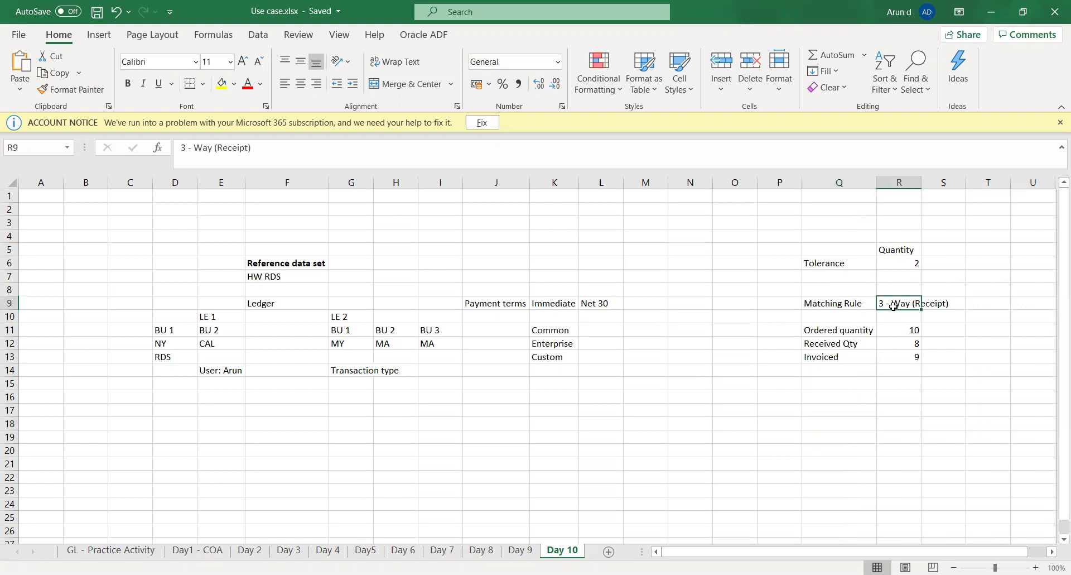
double_click(923, 183)
click(922, 371)
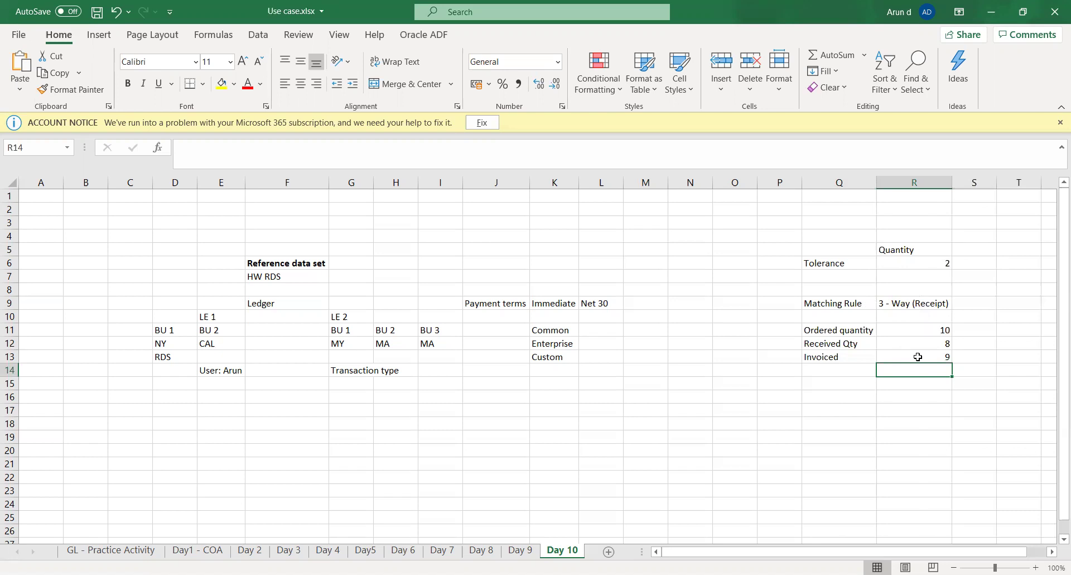
Review the matching rule in R9 against the ordered, received and invoiced quantities in R11 to R13
key(Up)
key(Up)
key(Up)
key(Up)
key(Up)
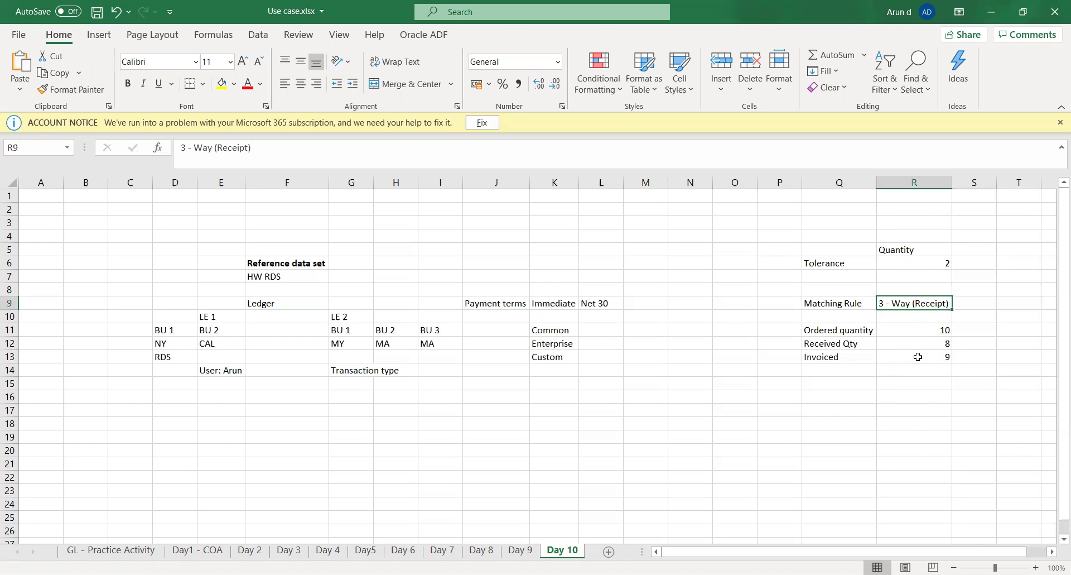
key(Down)
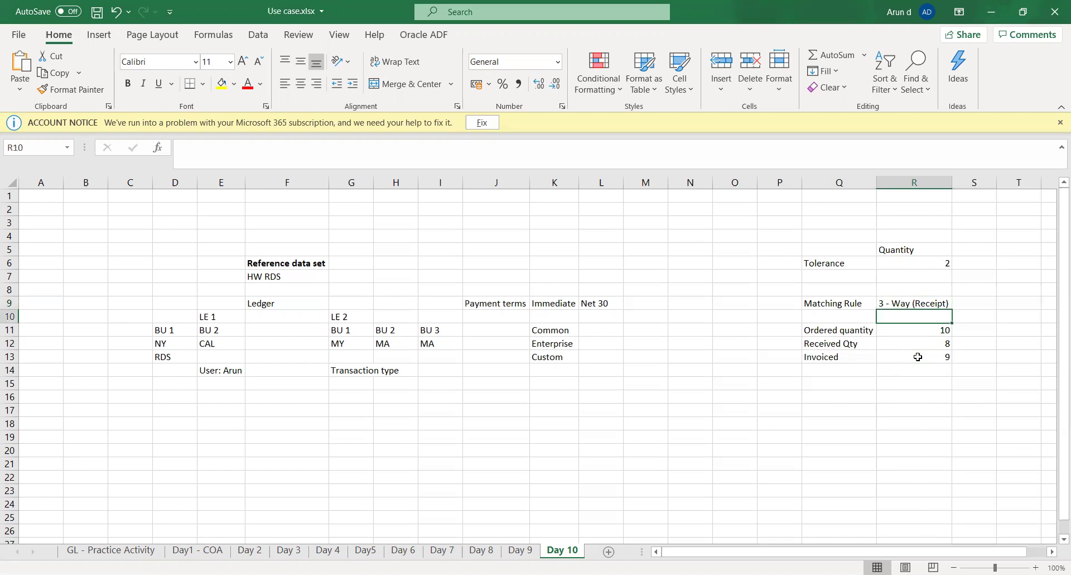
key(Down)
key(Left)
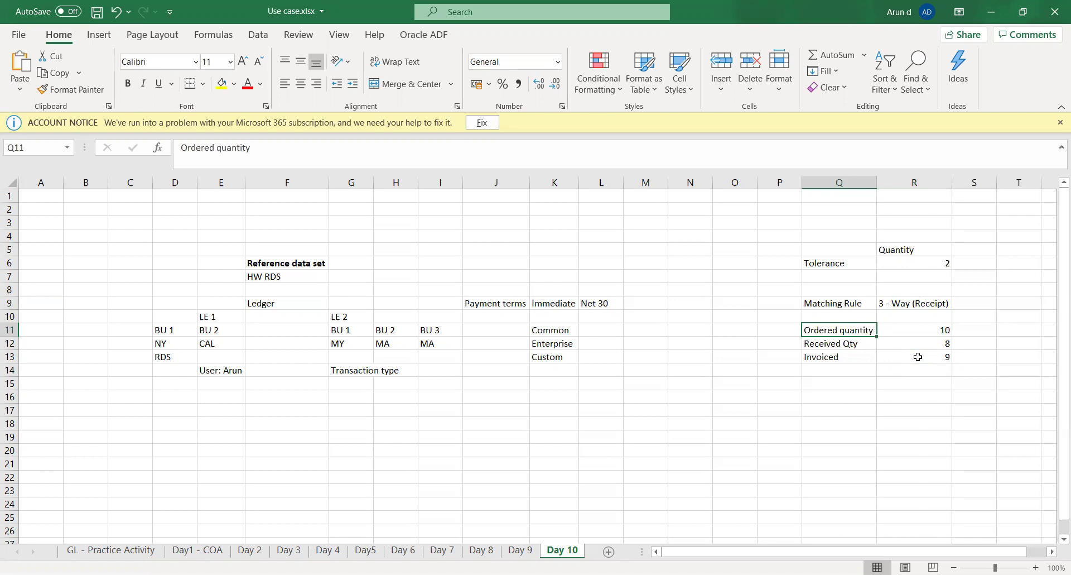
key(Right)
key(Down)
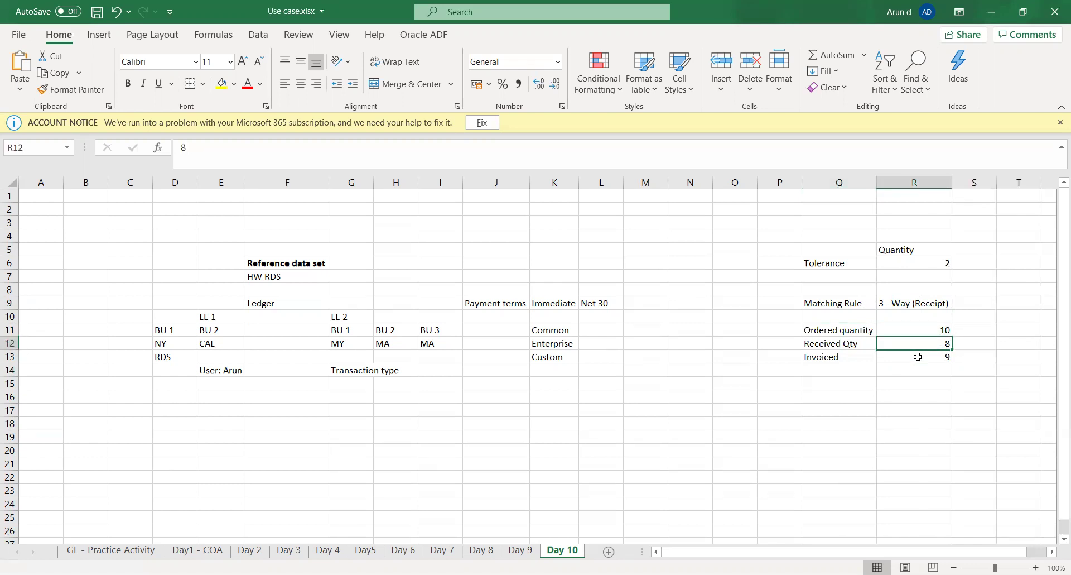
key(Down)
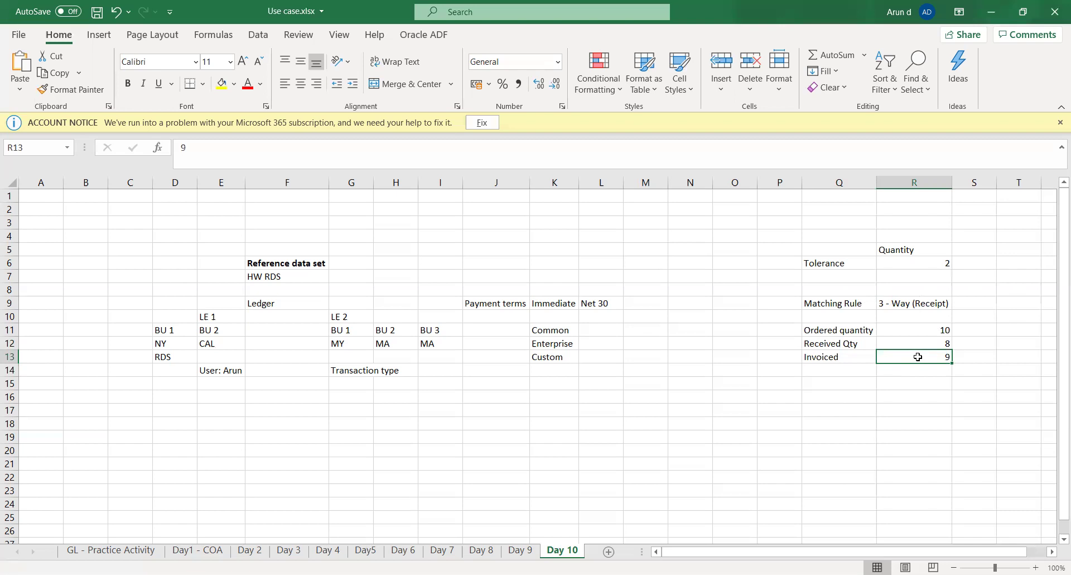
Re-examine the matching rule in cell R9 and the quantity tolerance in cell R6
key(Return)
key(Down)
key(Up)
key(Up)
key(Up)
key(Up)
key(Up)
key(Up)
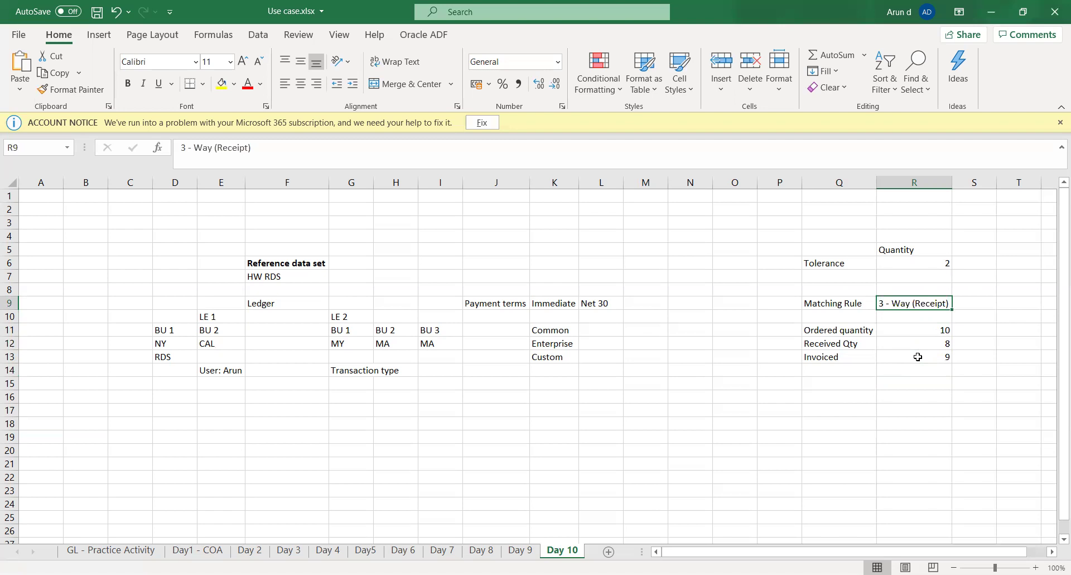
key(Down)
key(Down)
key(Up)
key(Left)
key(Left)
key(Left)
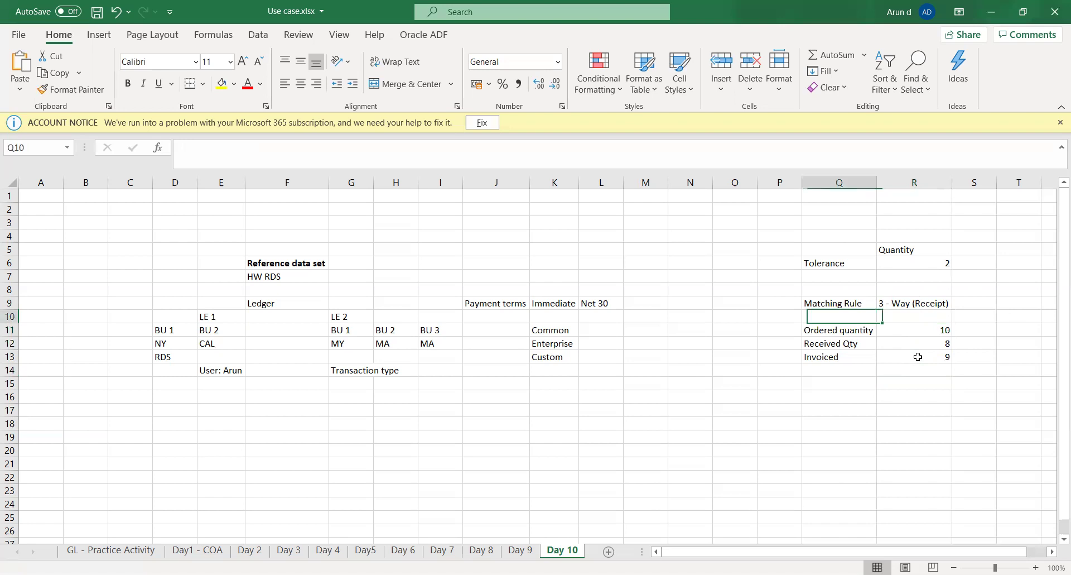
key(Up)
key(Up)
key(Up)
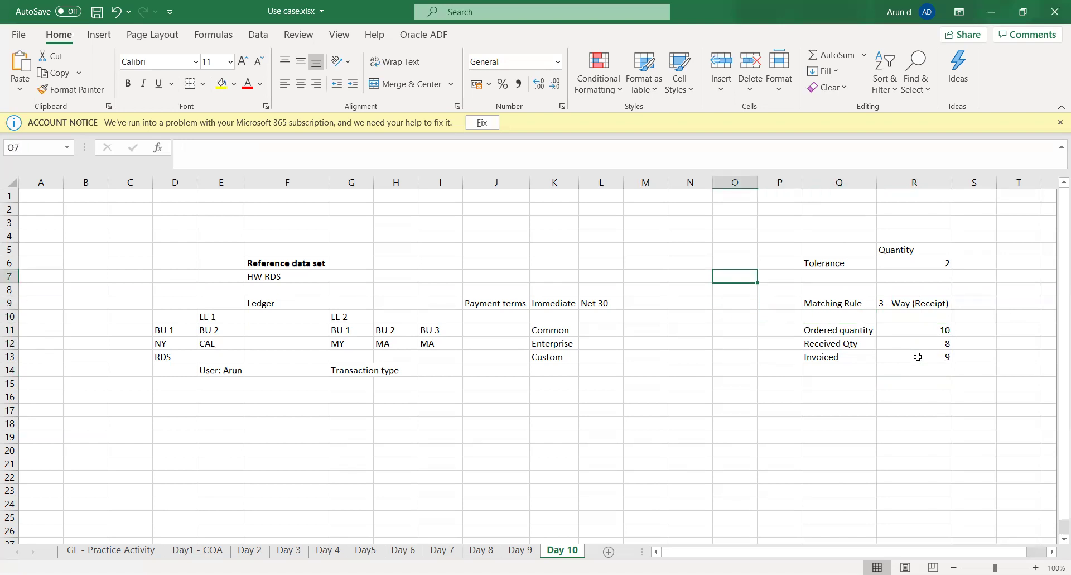
key(Right)
key(Right)
key(Right)
key(Up)
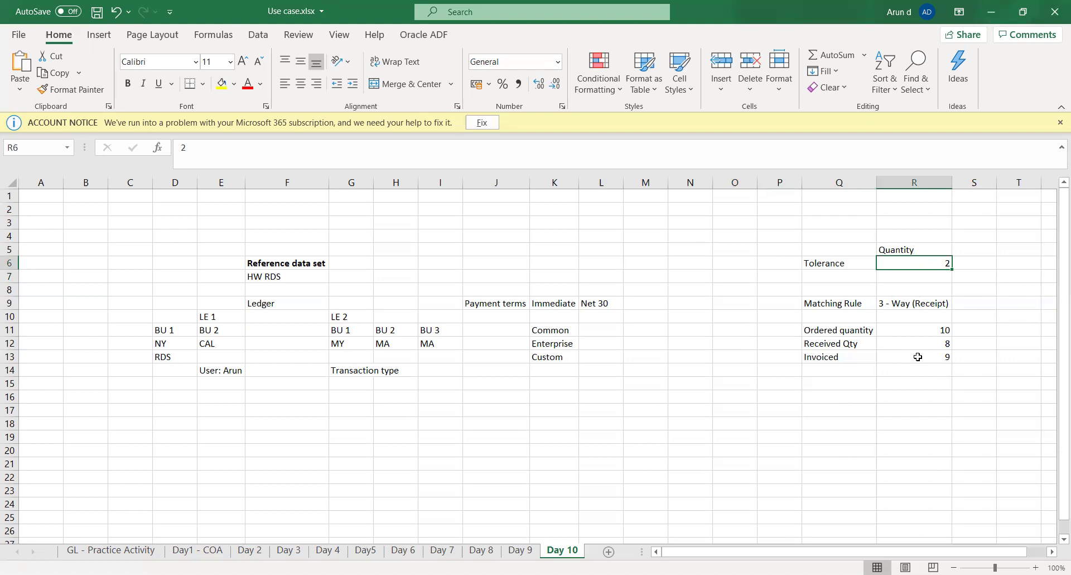
Enter the outcome Pass in cell R14 and label it Tolerance in cell Q14
key(Down)
key(Down)
key(Down)
key(Down)
key(Down)
key(Down)
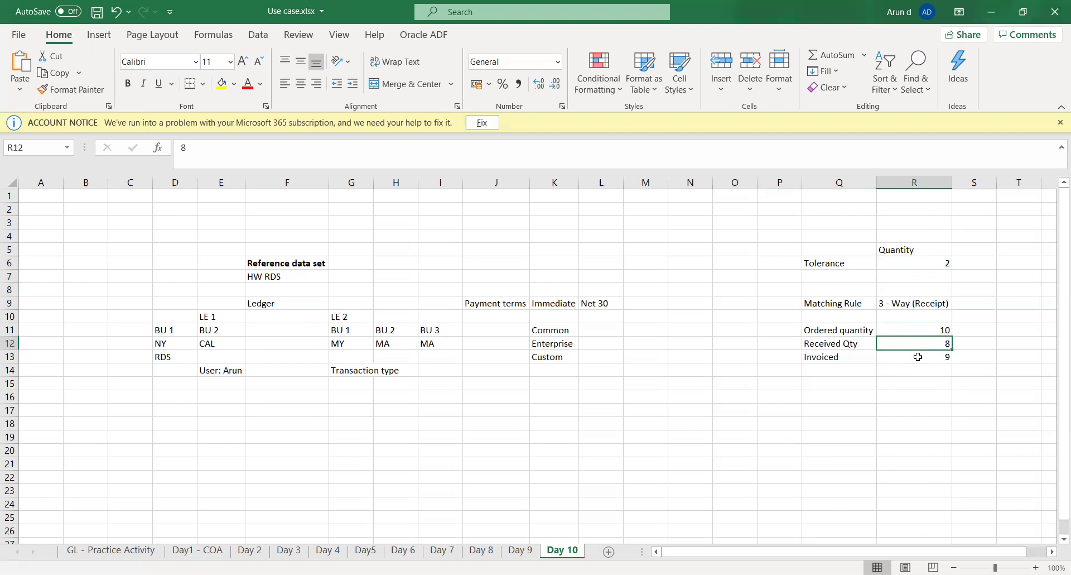
key(Down)
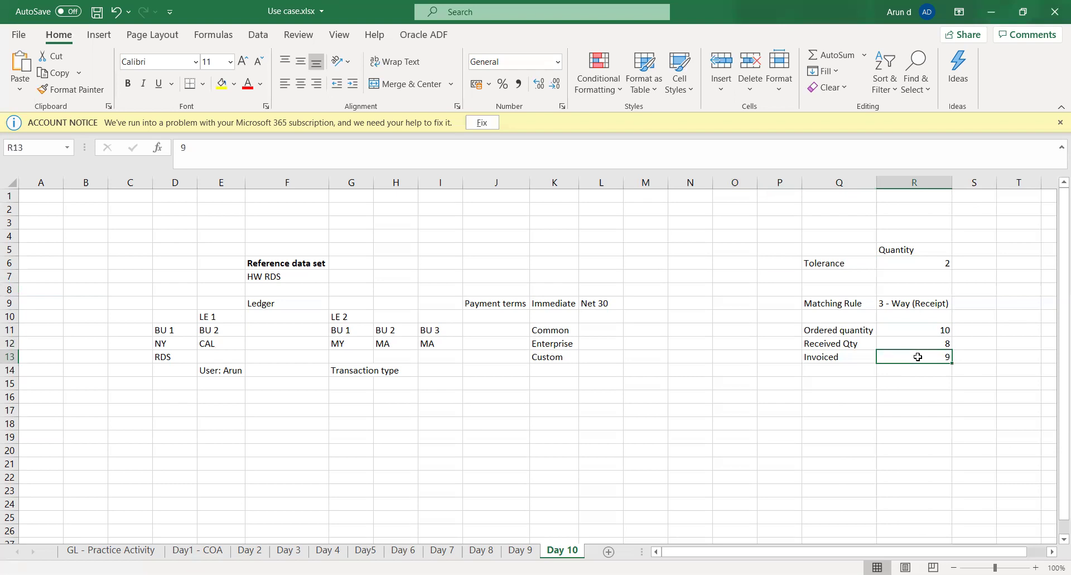
key(Down)
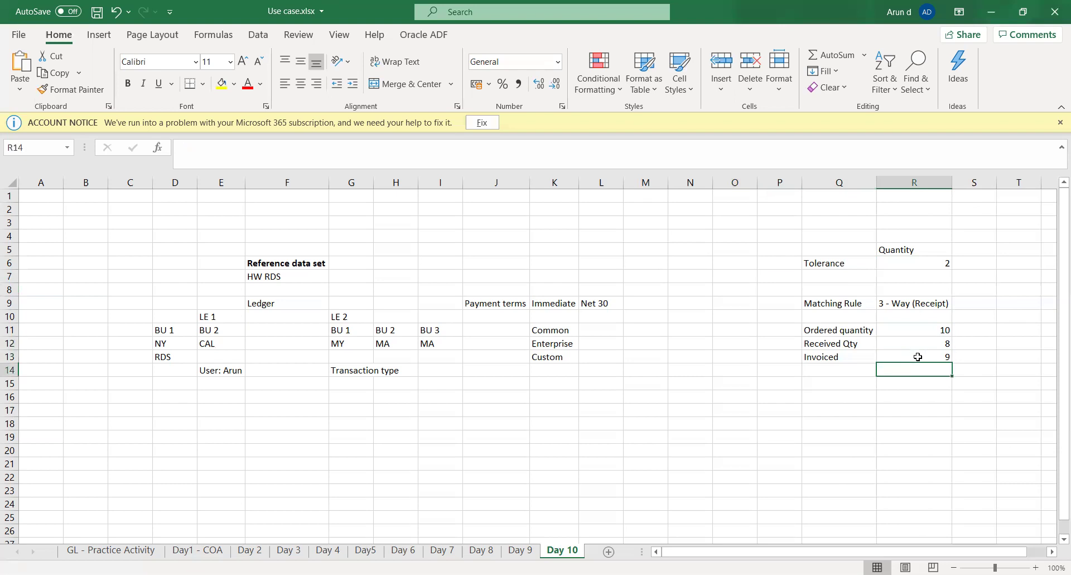
text(Pass)
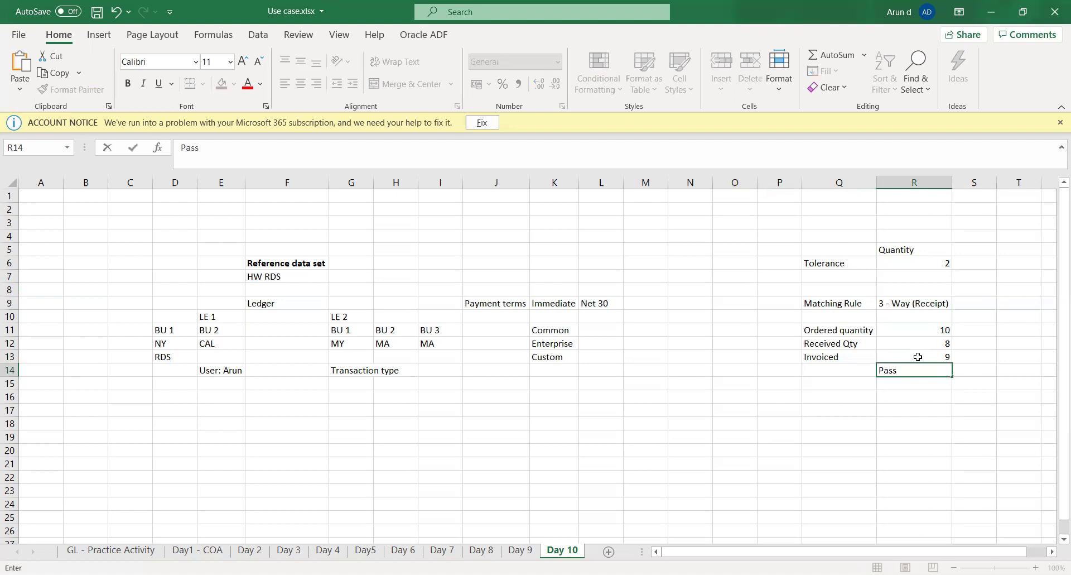
key(Left)
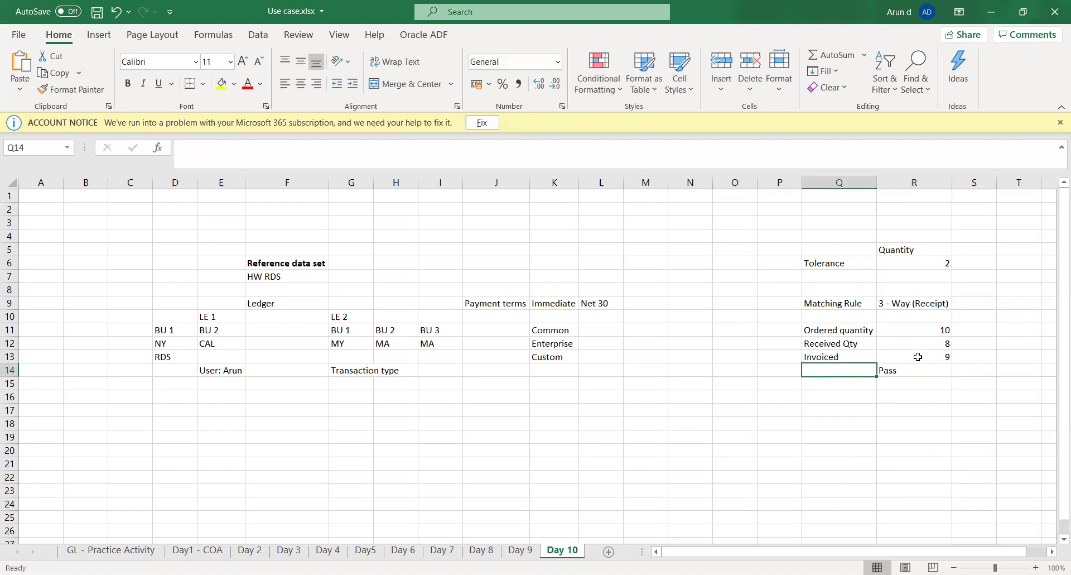
text(Toler)
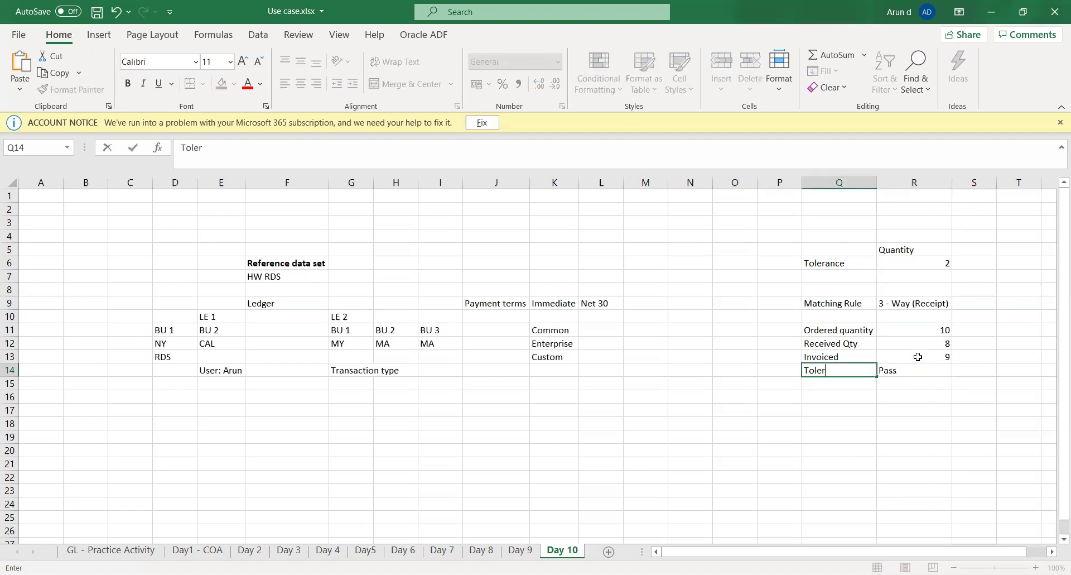
text(ance)
key(Return)
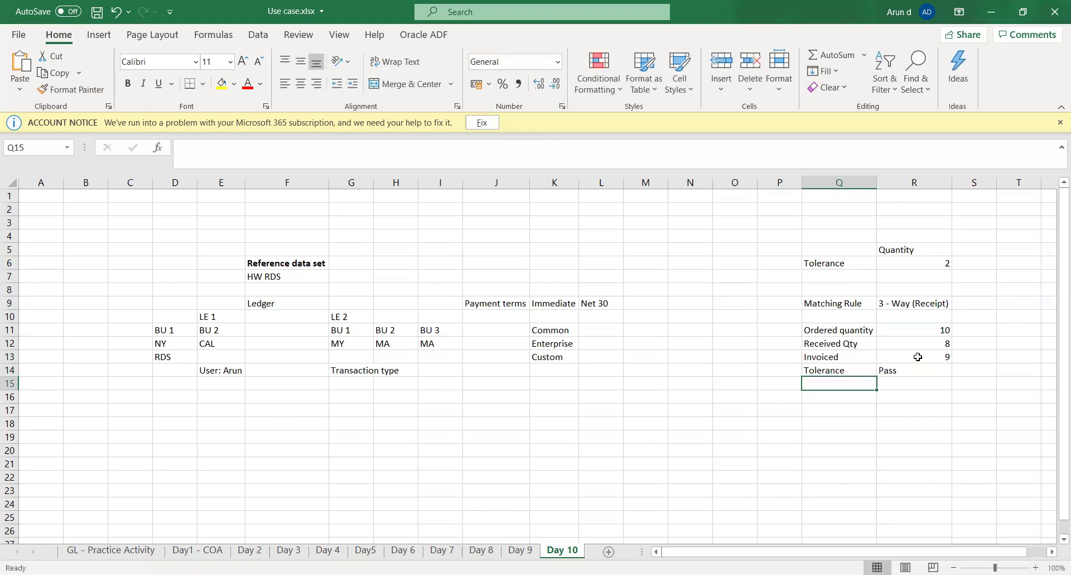
Enter the label Non-Tolerance in cell Q15 and the outcome Hold in cell R15
text(Non-)
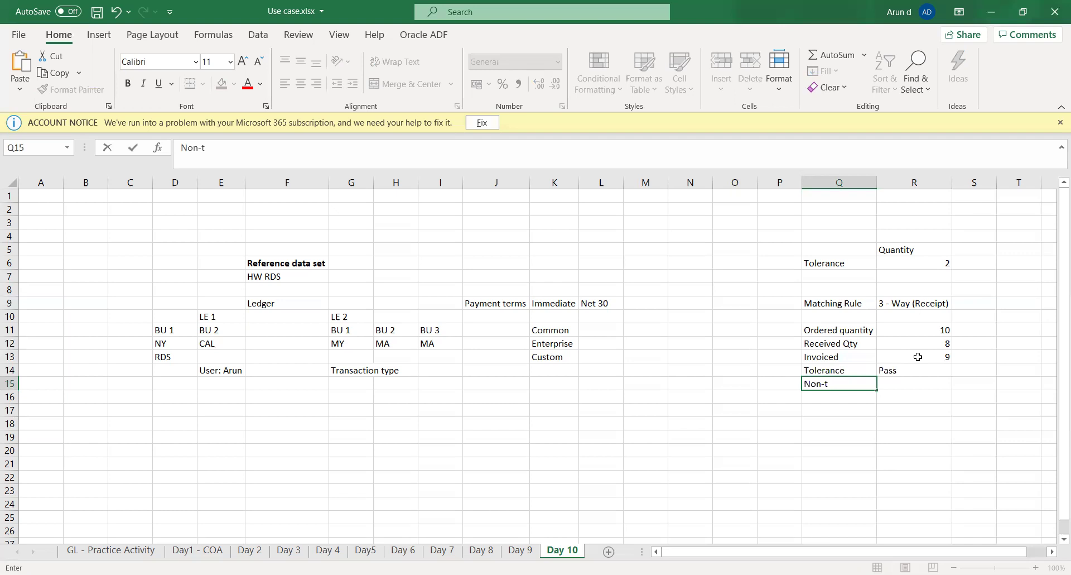
text(Tolerance)
key(Tab)
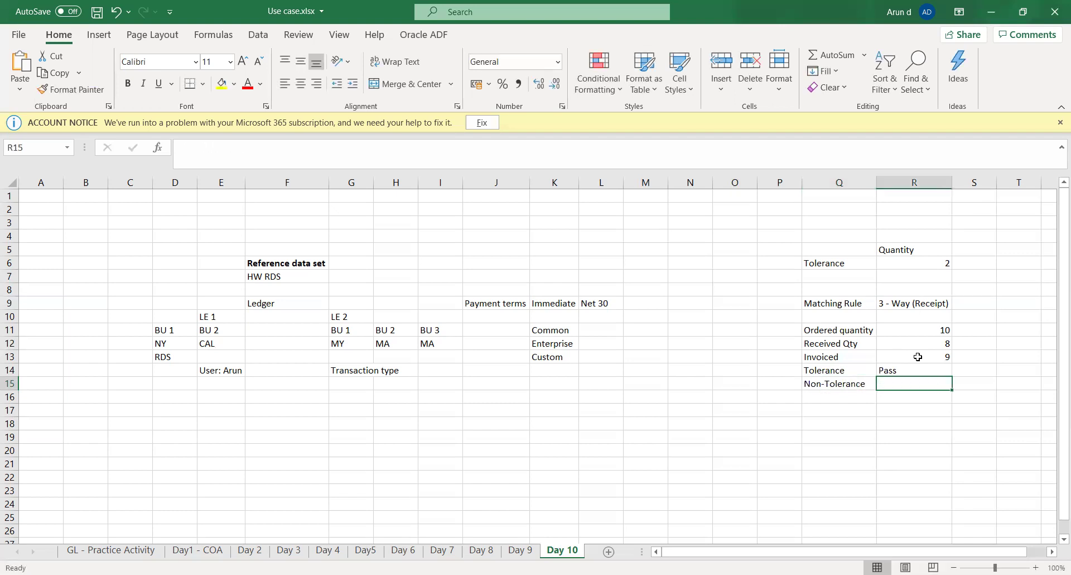
text(Hold)
key(Tab)
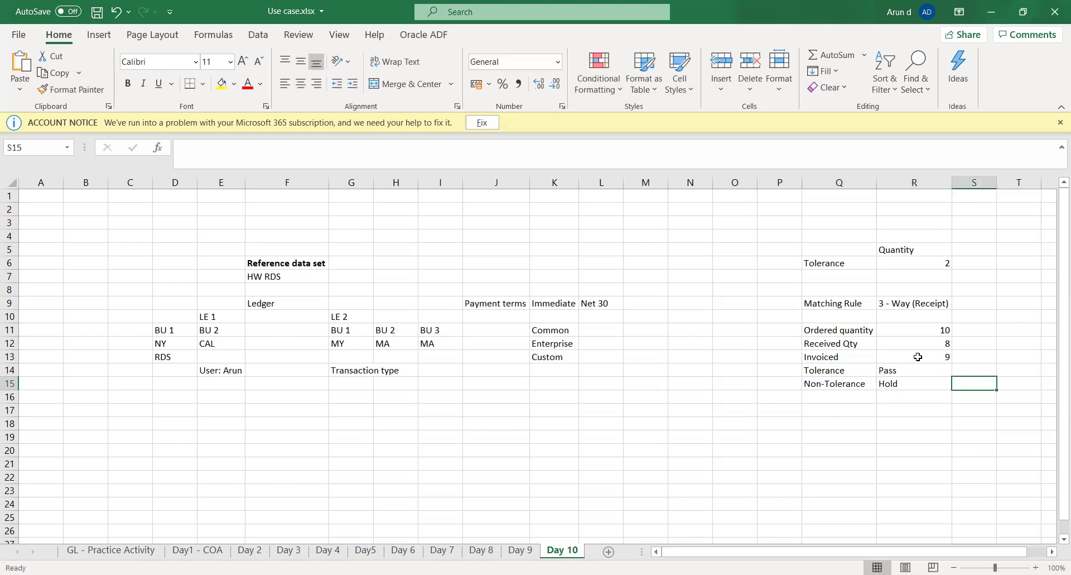
Review the Non-Tolerance outcome in cell R15 against the received quantity in cell R12
key(Left)
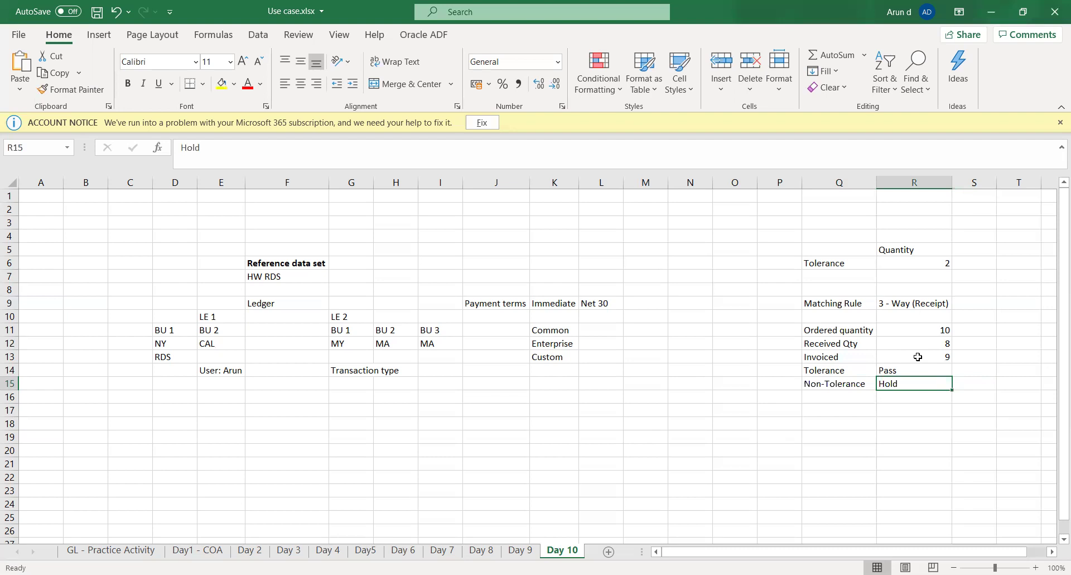
click(905, 423)
click(908, 387)
key(Up)
key(Up)
key(Up)
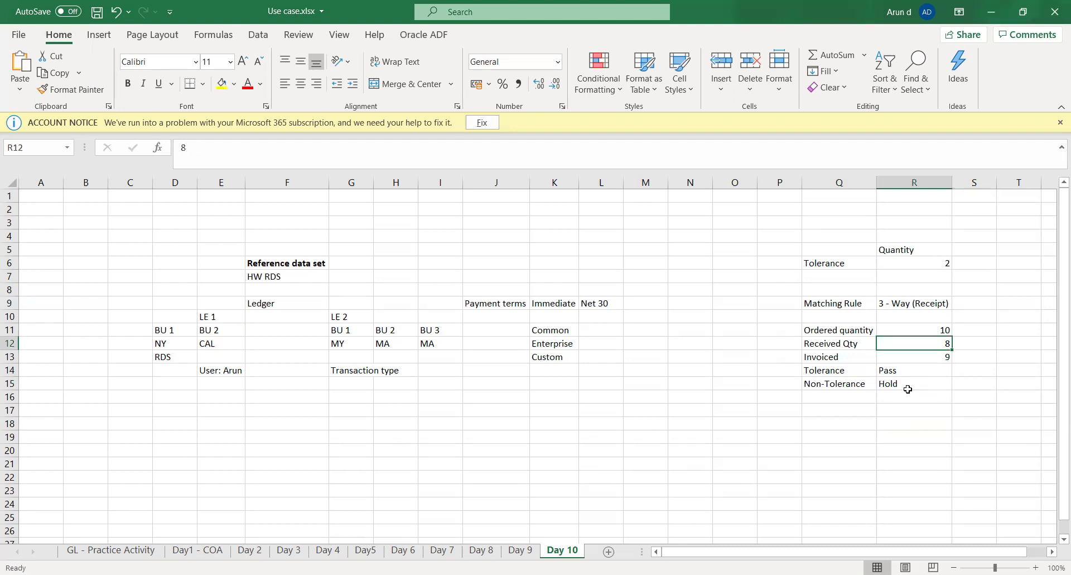
Enter the department label Procurement in cell P11, beside Ordered quantity
key(Up)
key(Left)
key(Left)
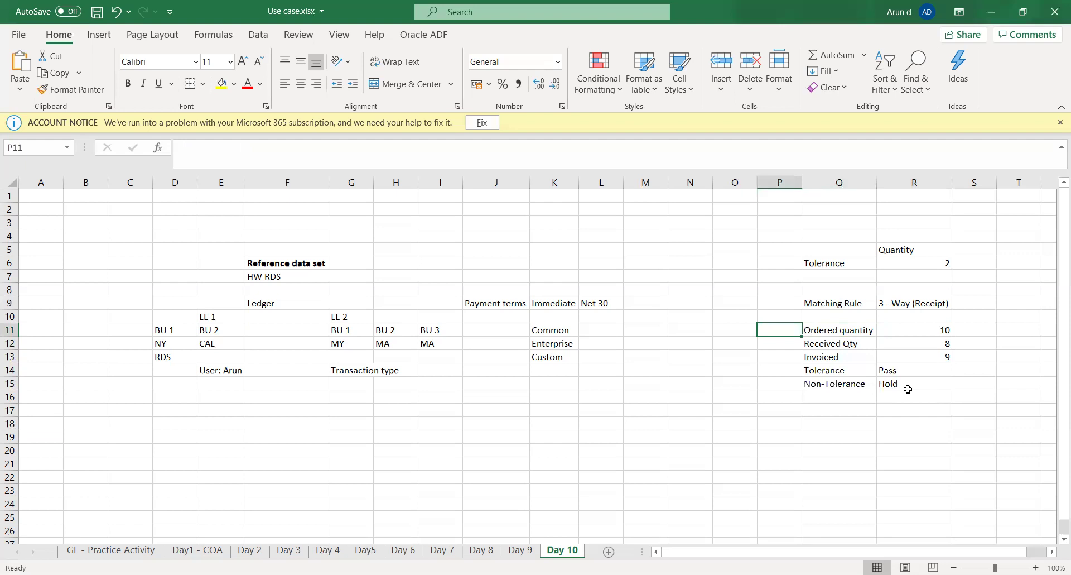
text(Pro)
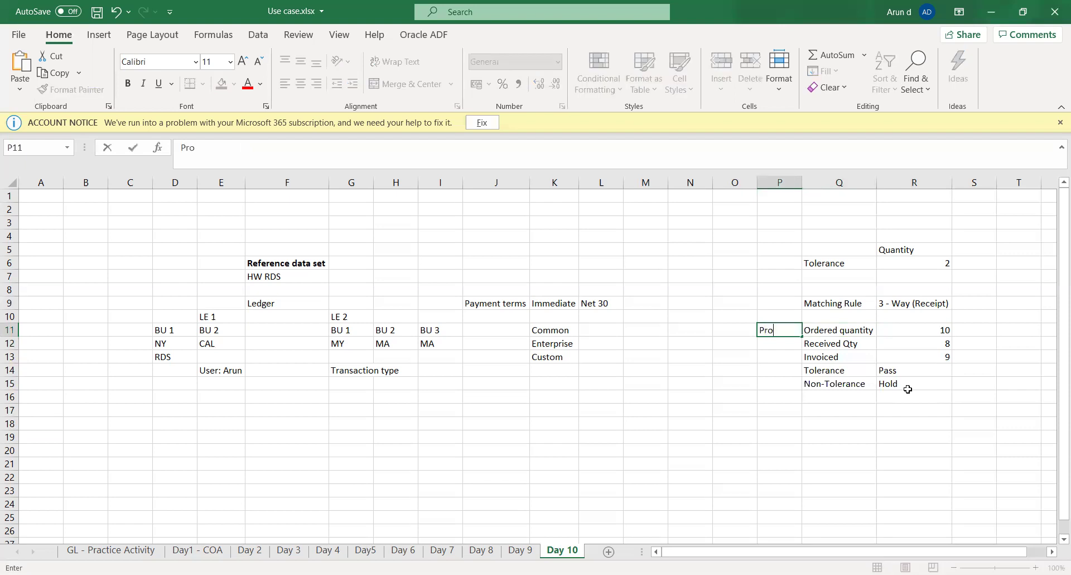
text(curement)
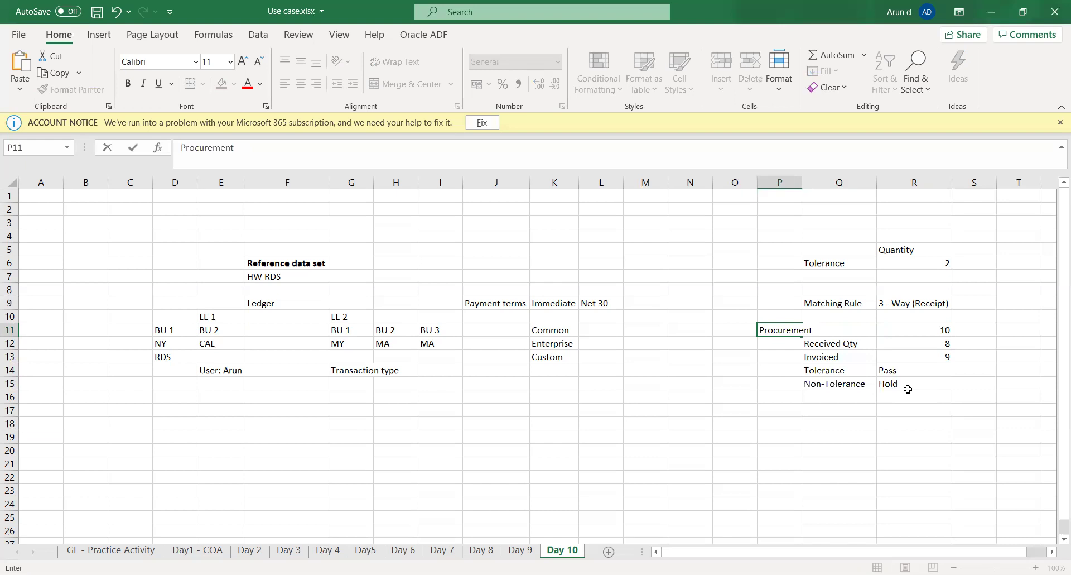
key(Return)
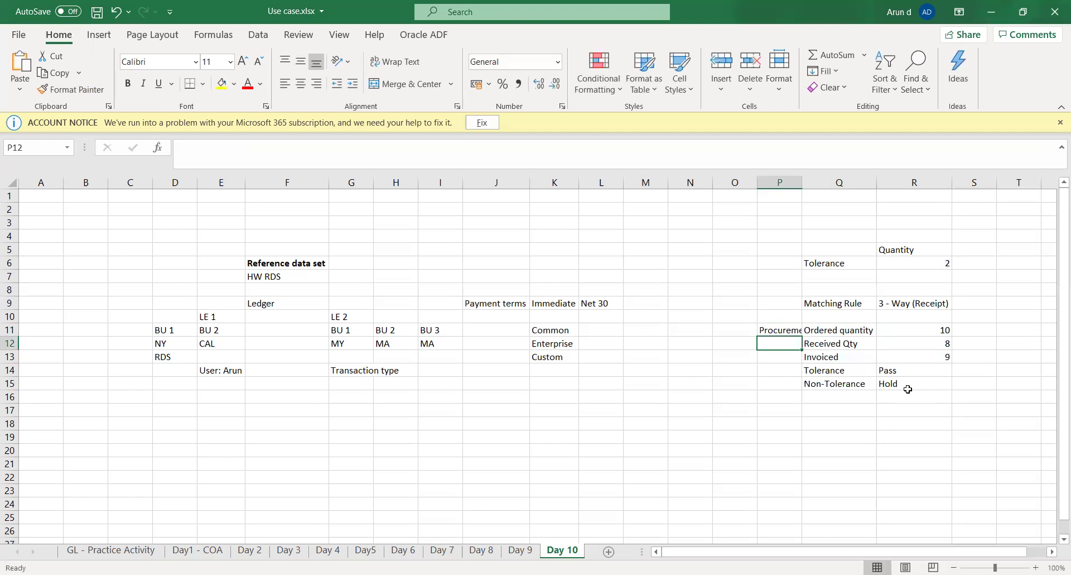
Enter the department labels Inventory in cell P12 and Accounts in cell P13
text(Inventor)
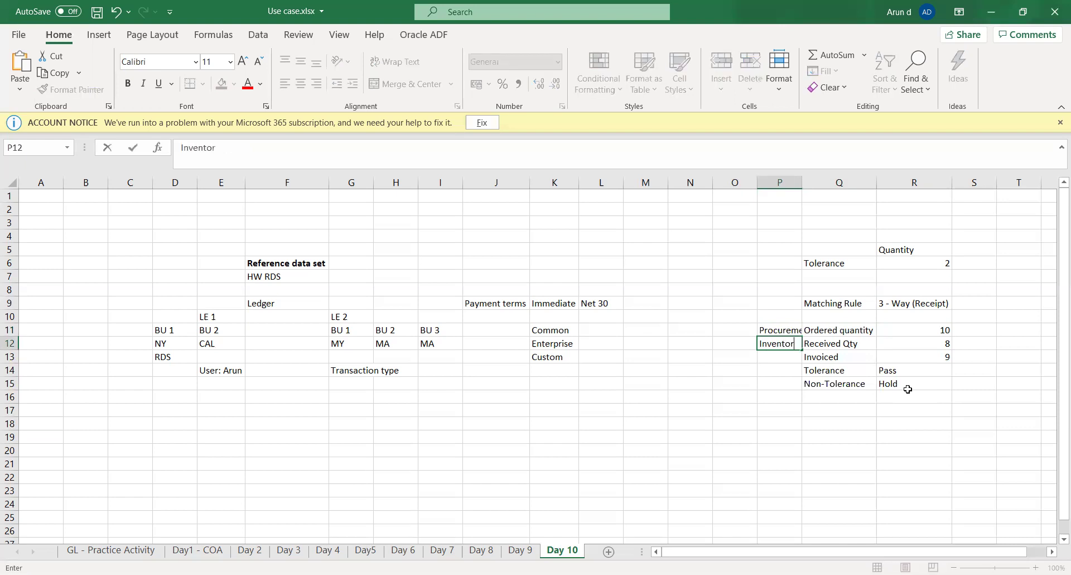
text(y)
key(Right)
key(Down)
key(Left)
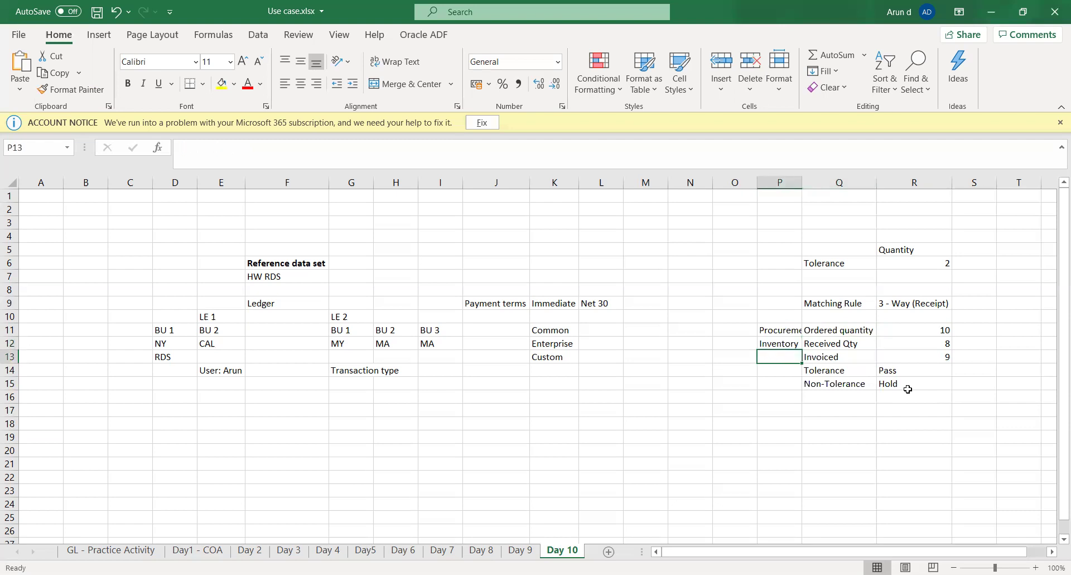
text(A)
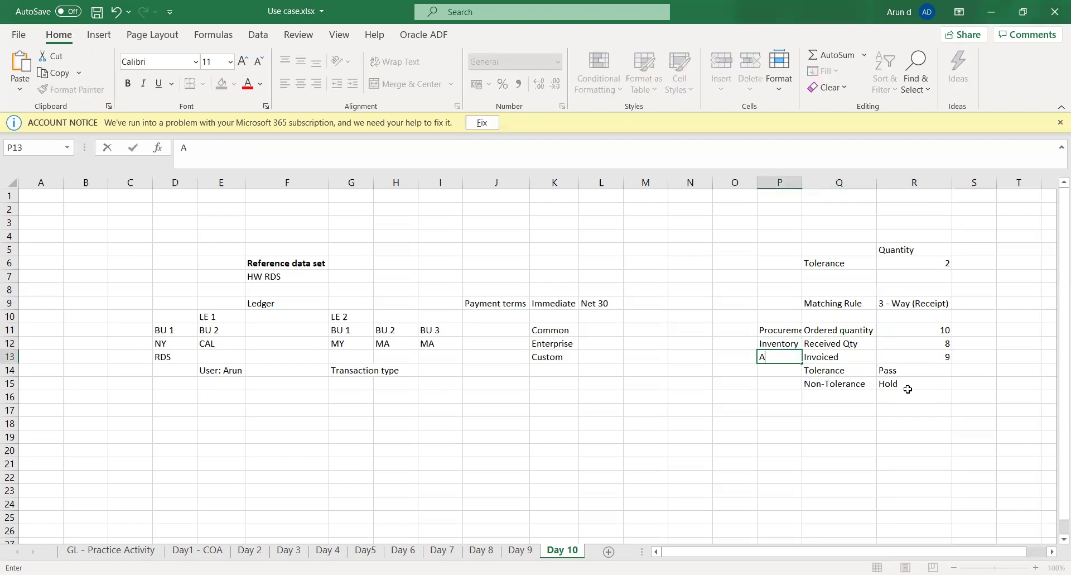
text(ccounts)
key(Up)
key(Up)
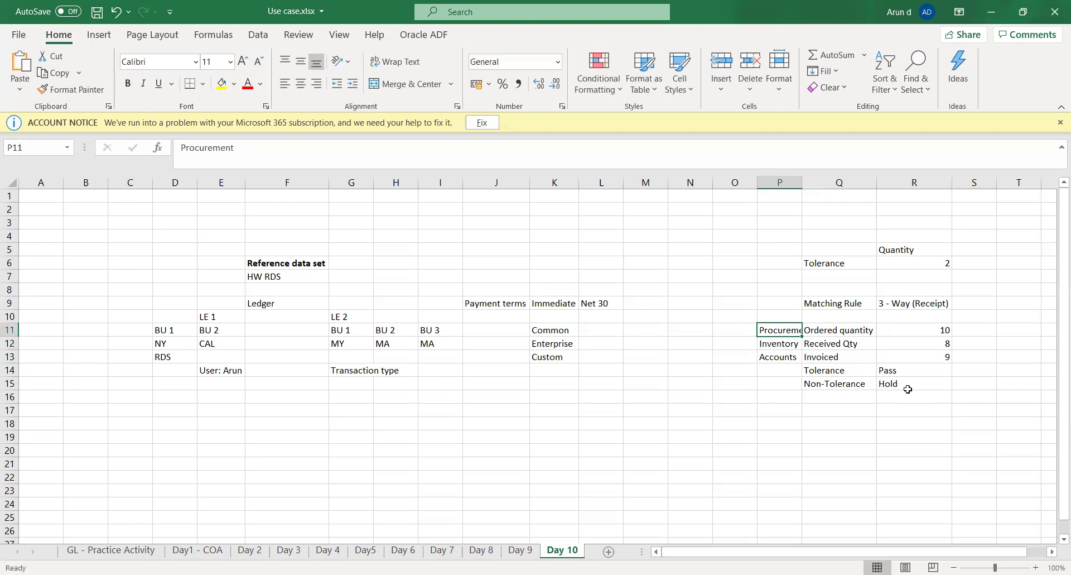
Review the Inventory row's received quantity in R12 and the Accounts row's invoiced quantity in R13
key(Down)
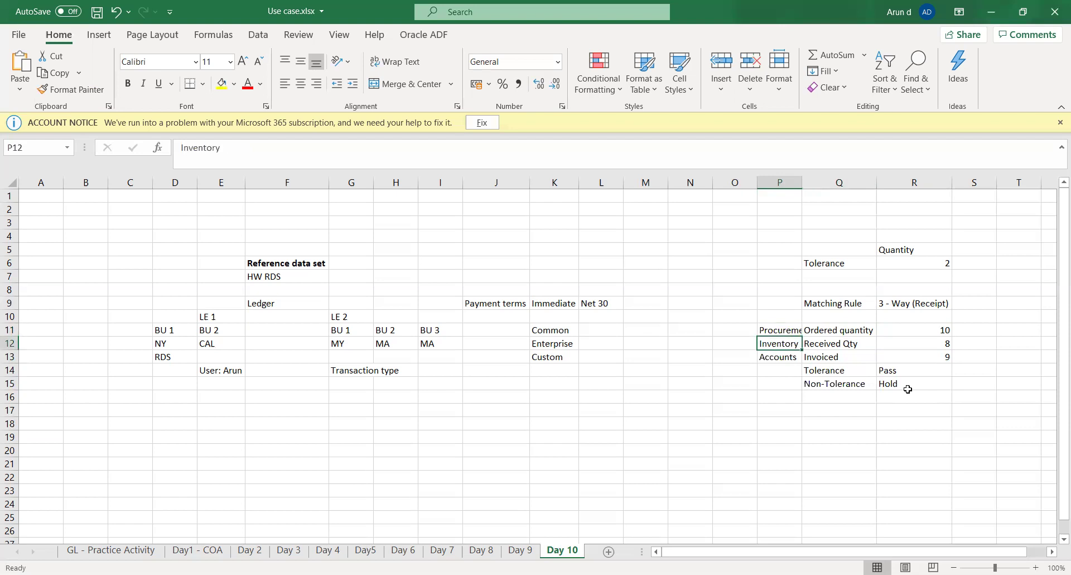
key(Right)
key(Right)
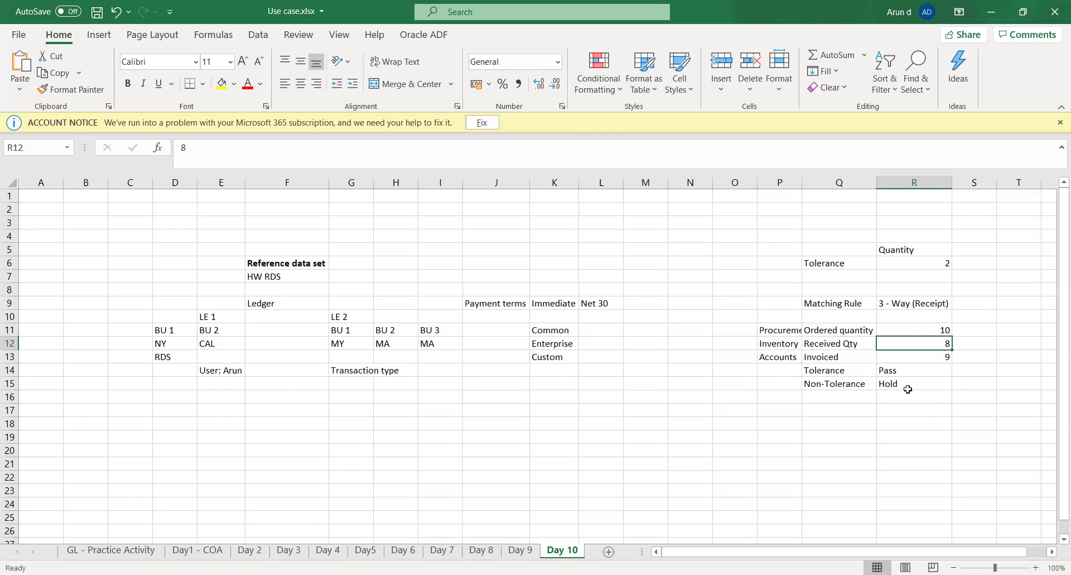
key(Right)
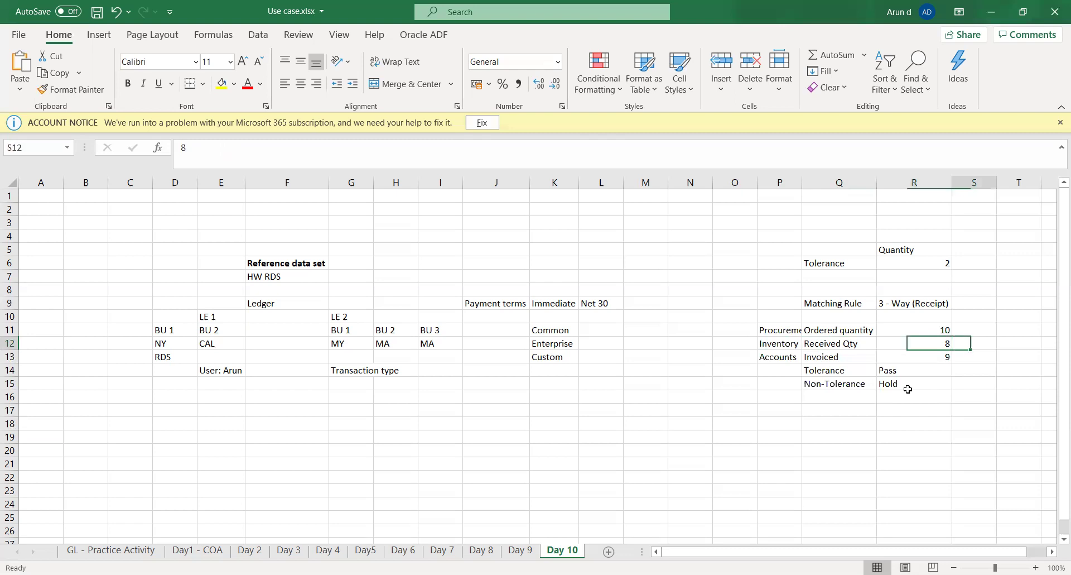
key(Left)
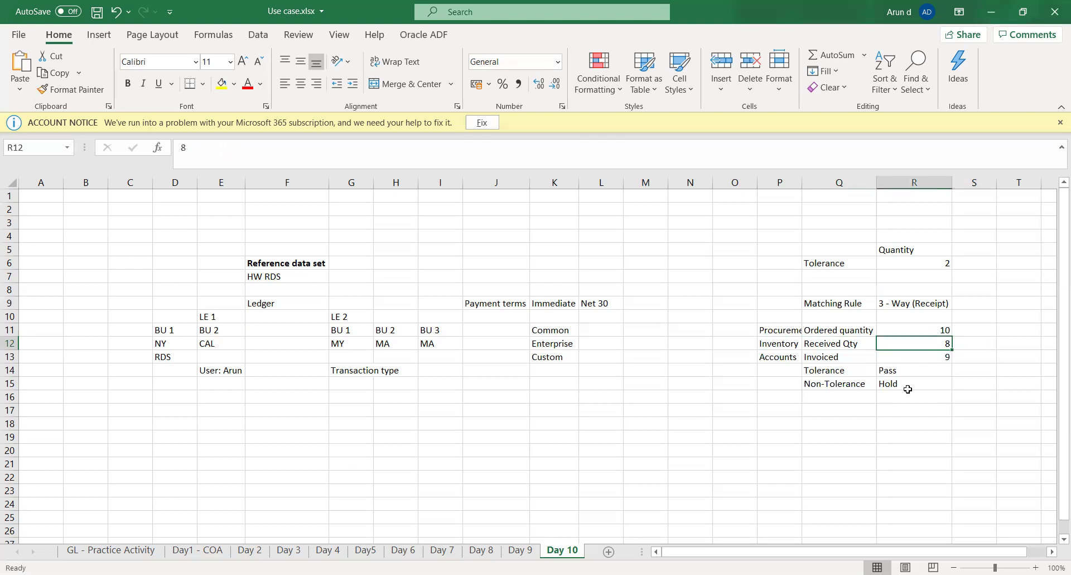
key(Left)
key(Down)
key(Left)
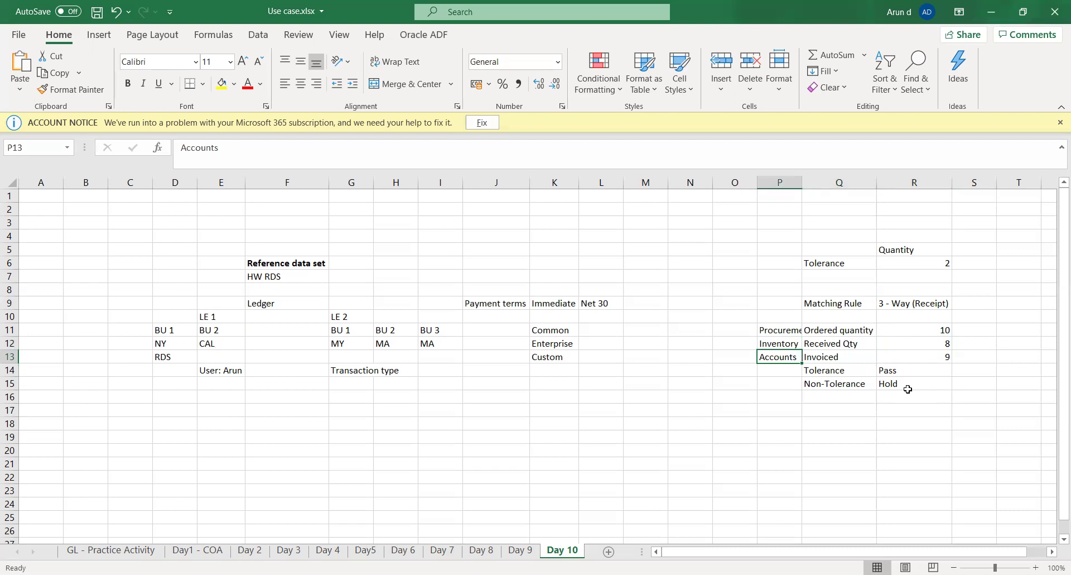
key(Right)
key(Right)
key(Right)
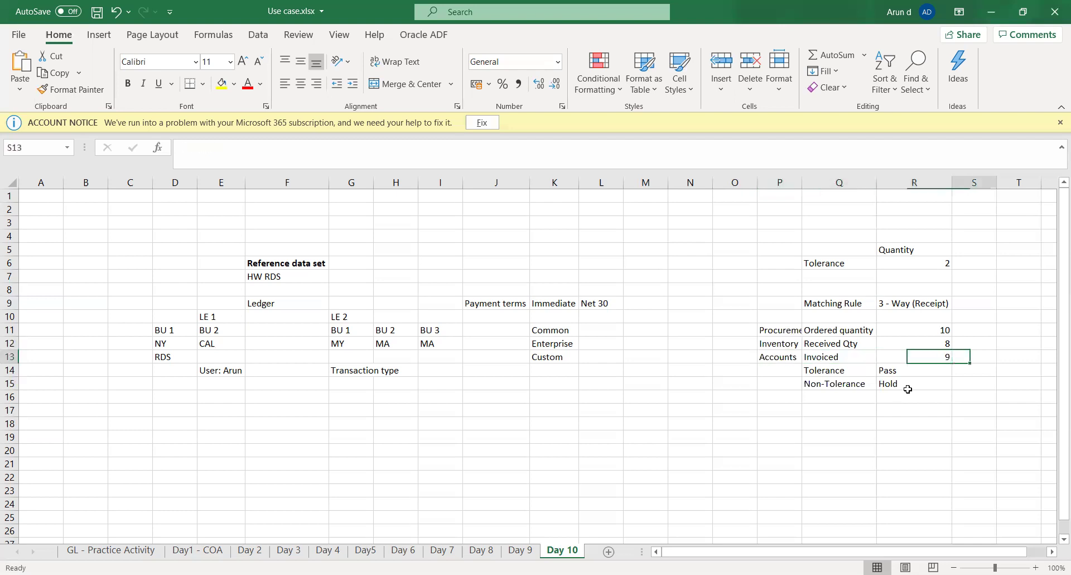
key(Left)
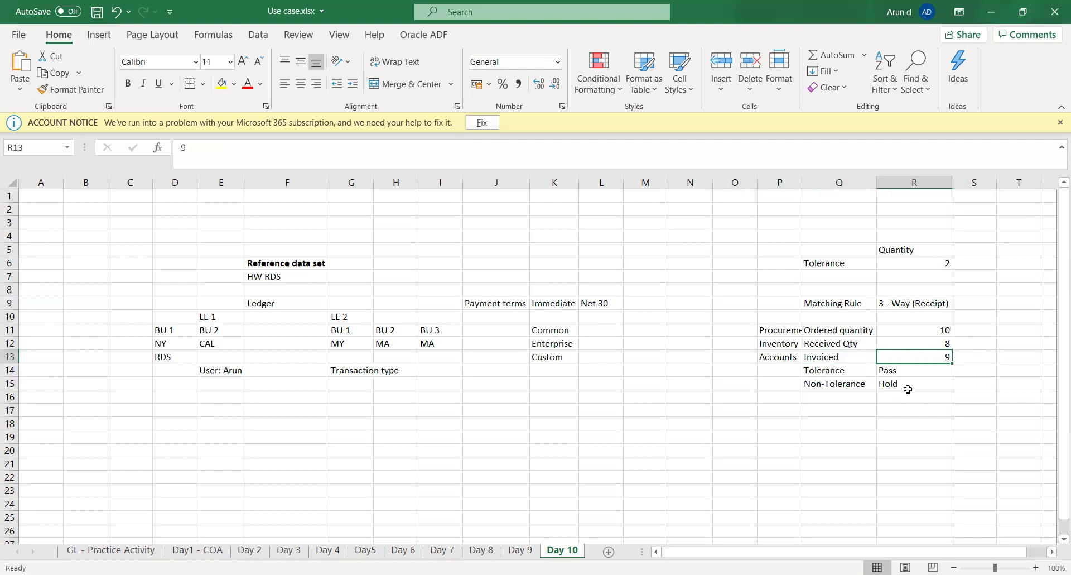
key(Up)
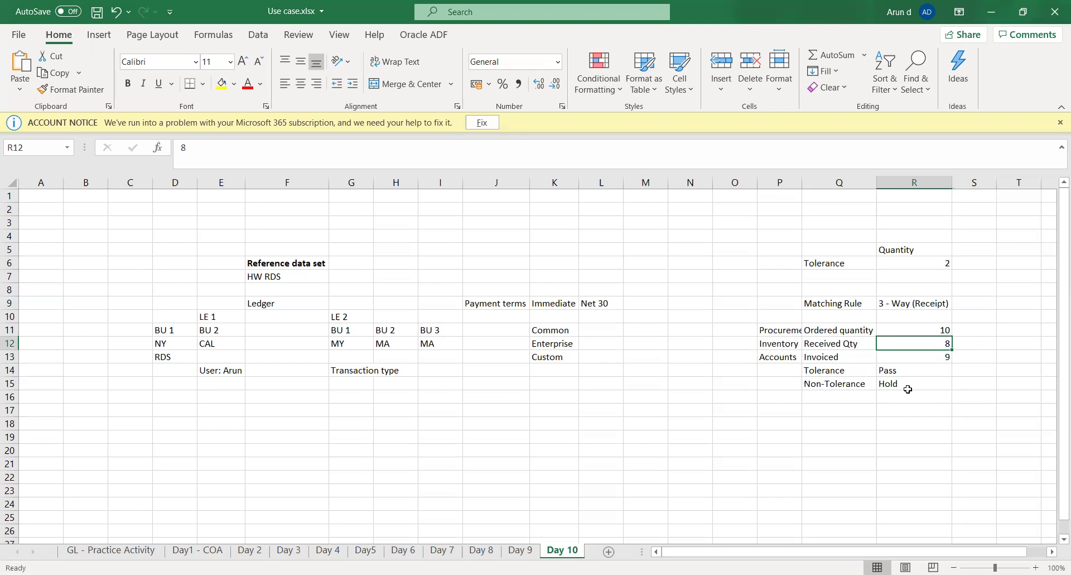
Enter 7812 in cell S12, beside the received quantity
key(Right)
key(Left)
key(Up)
key(Down)
key(Left)
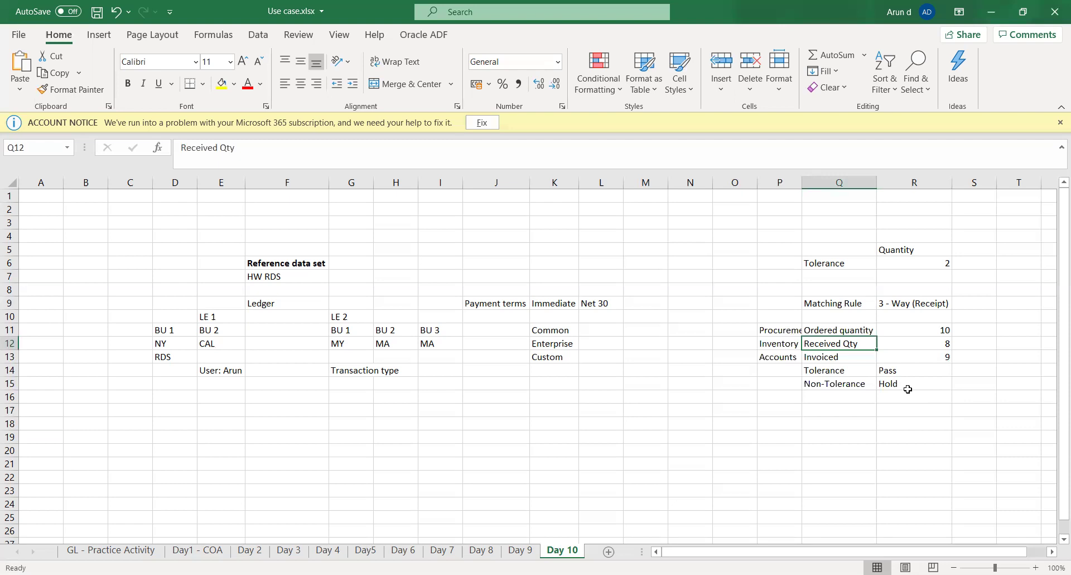
key(Right)
key(Right)
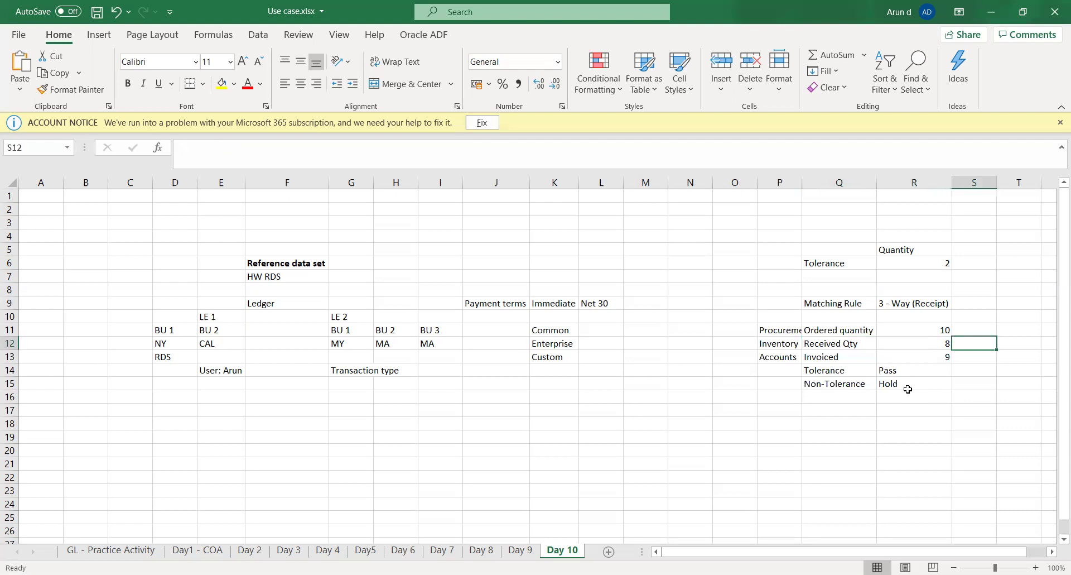
text(7812)
key(Tab)
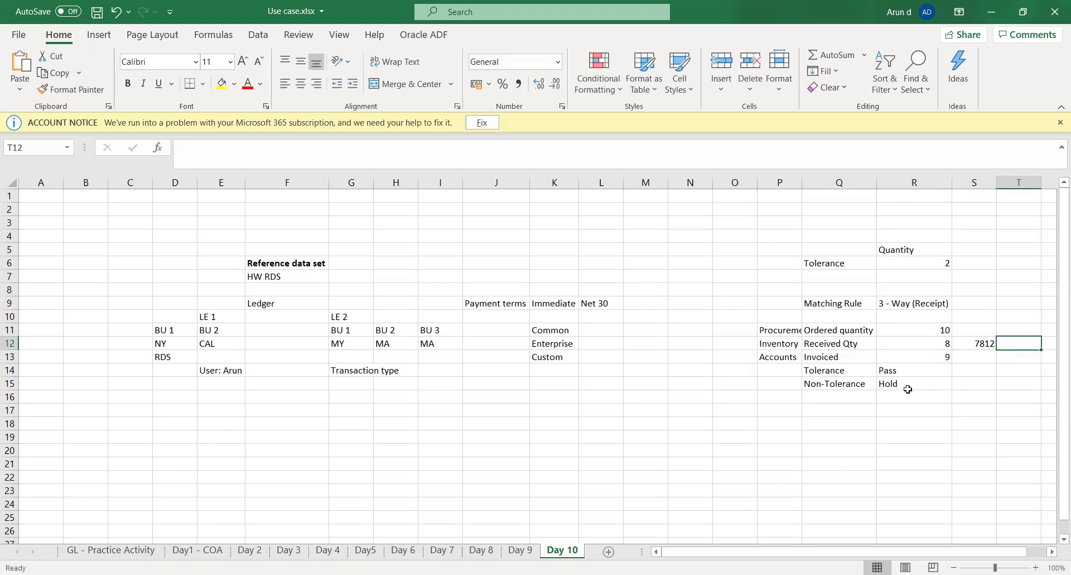
Enter the note "Unde billed 7812" in cell S13, beside the invoiced quantity
key(Left)
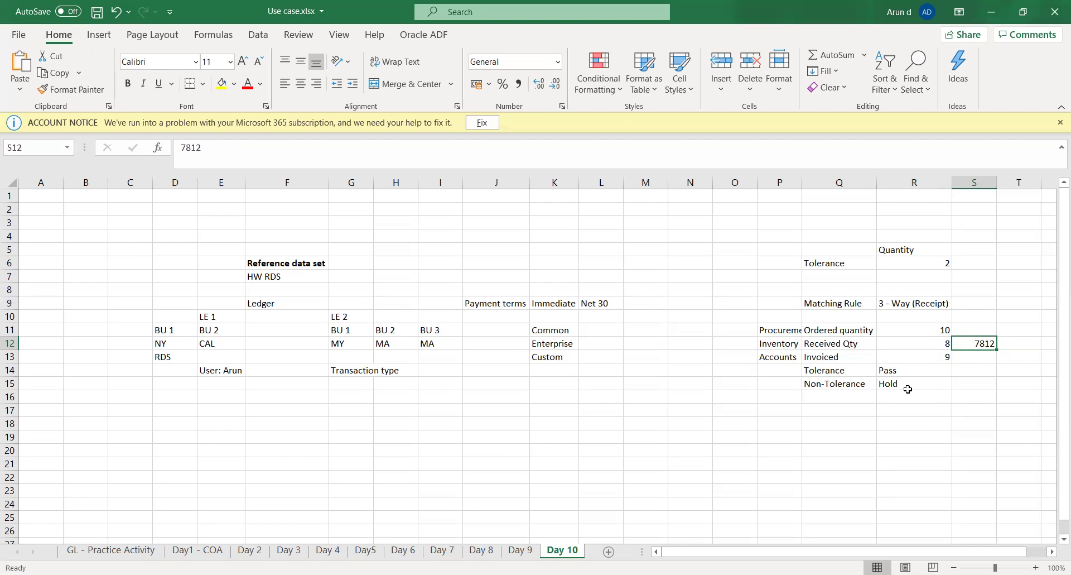
key(Left)
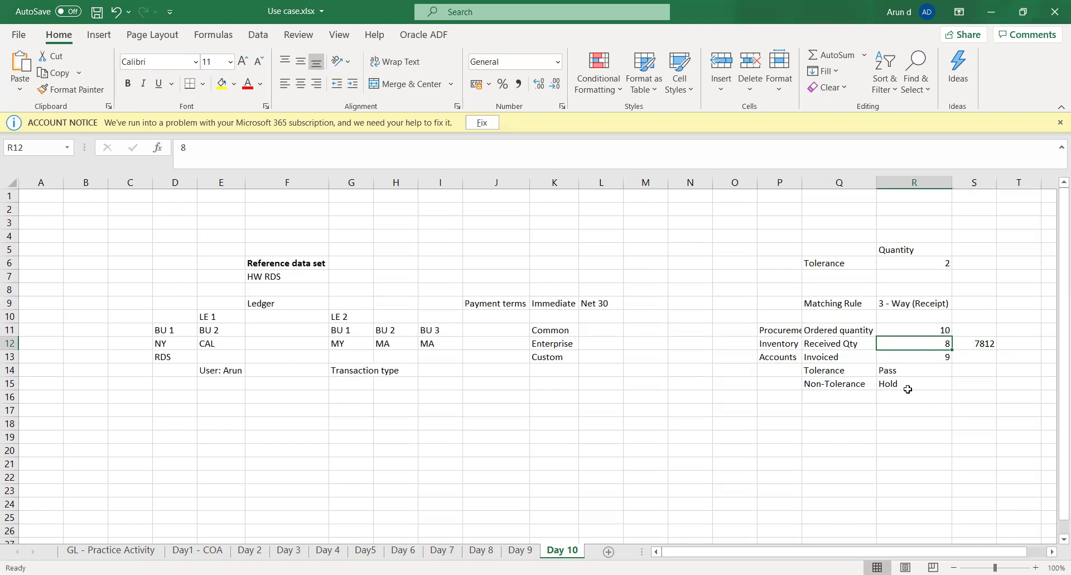
key(Right)
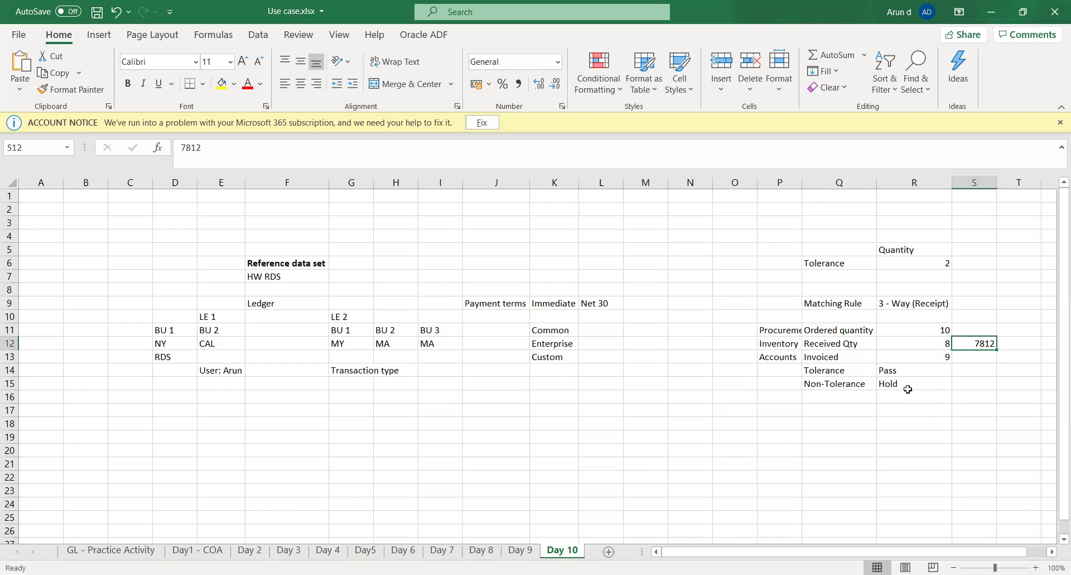
key(Left)
key(Down)
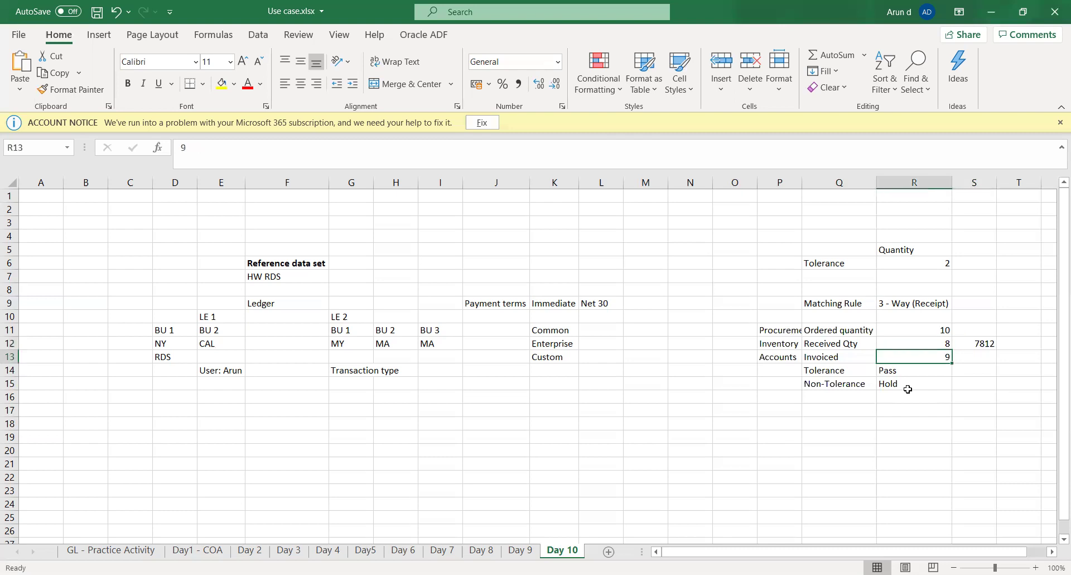
key(Right)
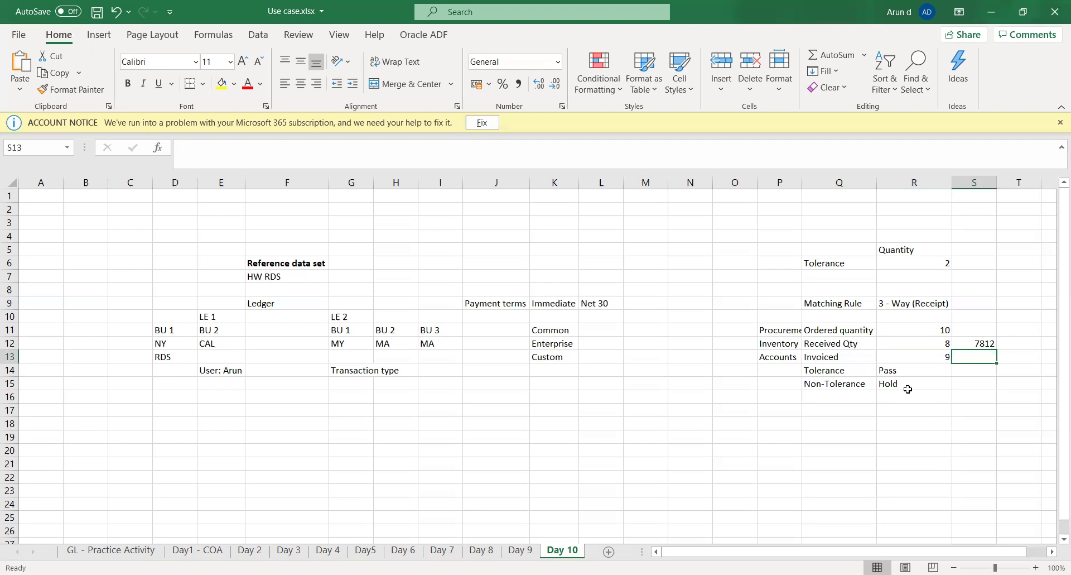
text(Ove)
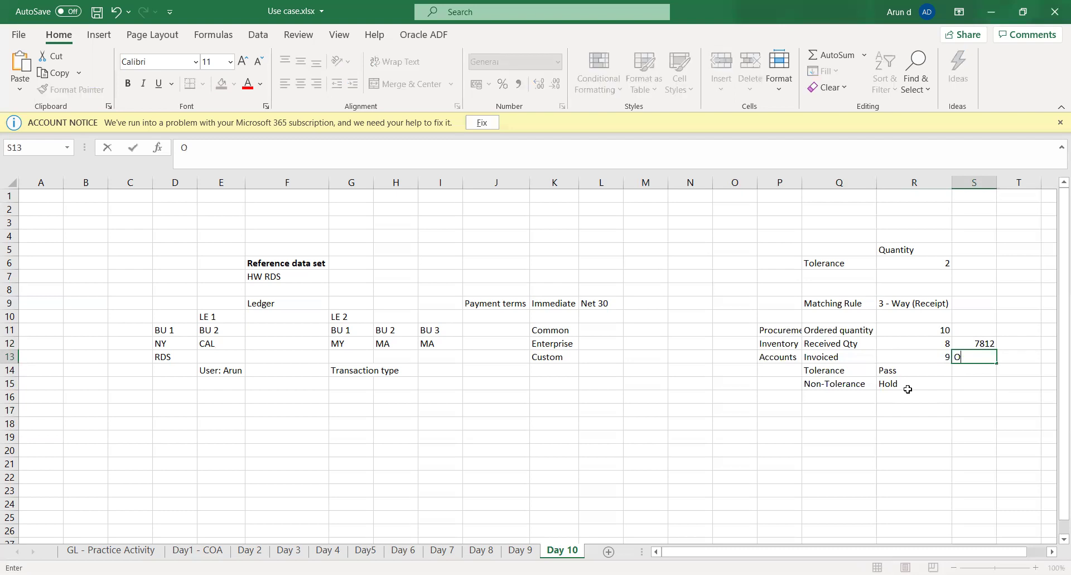
key(BackSpace)
key(BackSpace)
key(BackSpace)
text(Unde billed 7812)
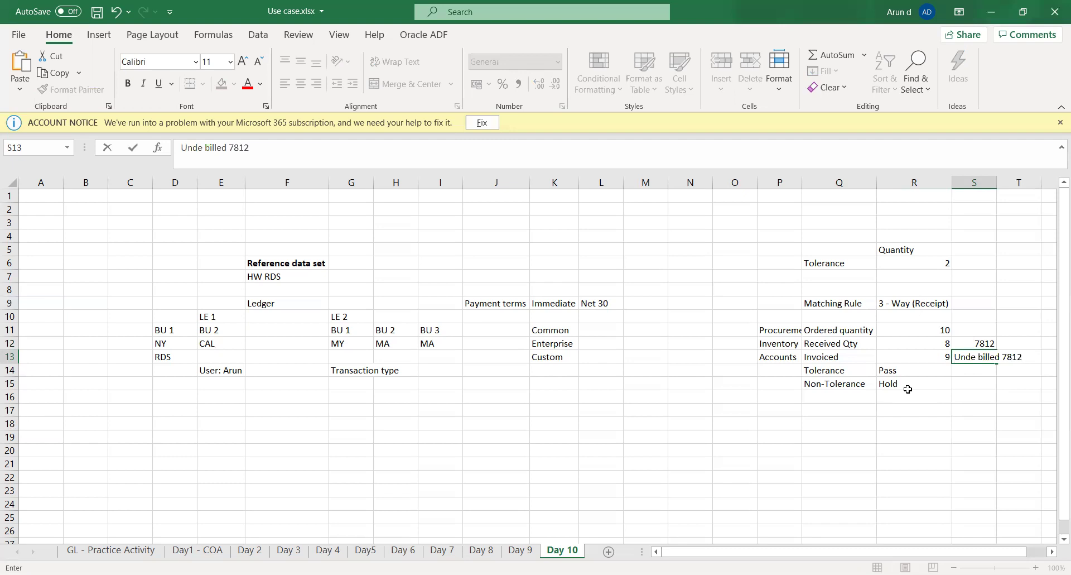
key(Tab)
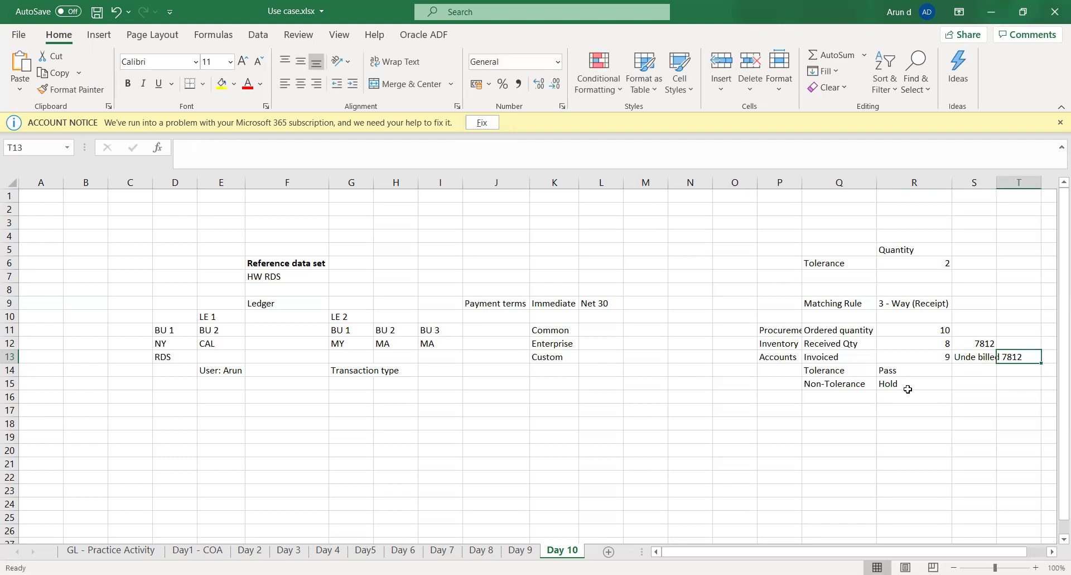
Compare the Received Qty row and its number in S12 with the invoiced quantity in R13
key(Left)
key(Left)
key(Left)
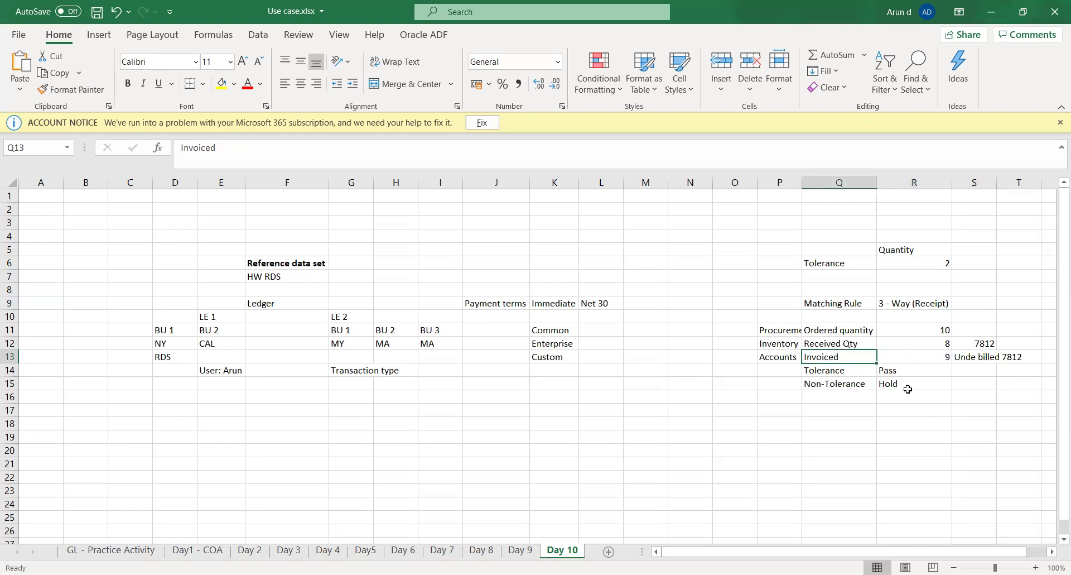
key(Up)
key(Left)
key(Right)
key(Right)
key(Right)
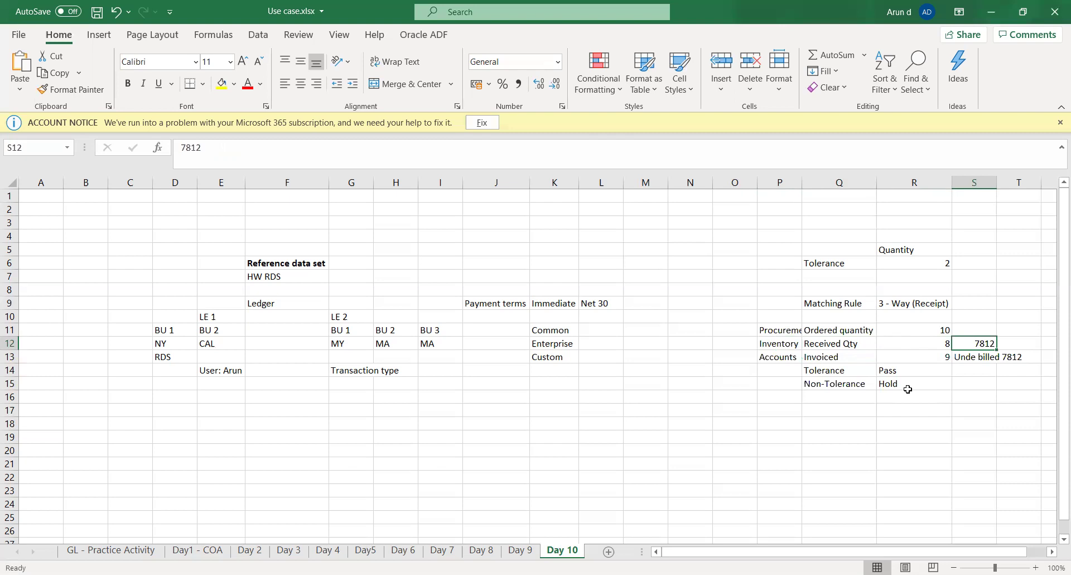
key(Down)
key(Left)
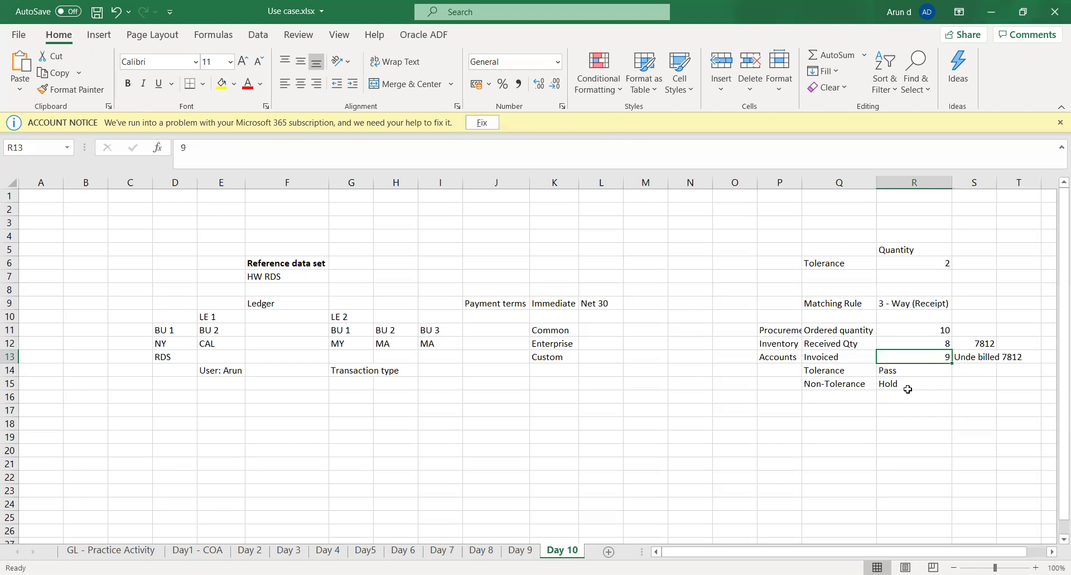
Check the quantity tolerance in cell R6 against the invoiced quantity
key(Up)
key(Up)
key(Up)
key(Up)
key(Up)
key(Up)
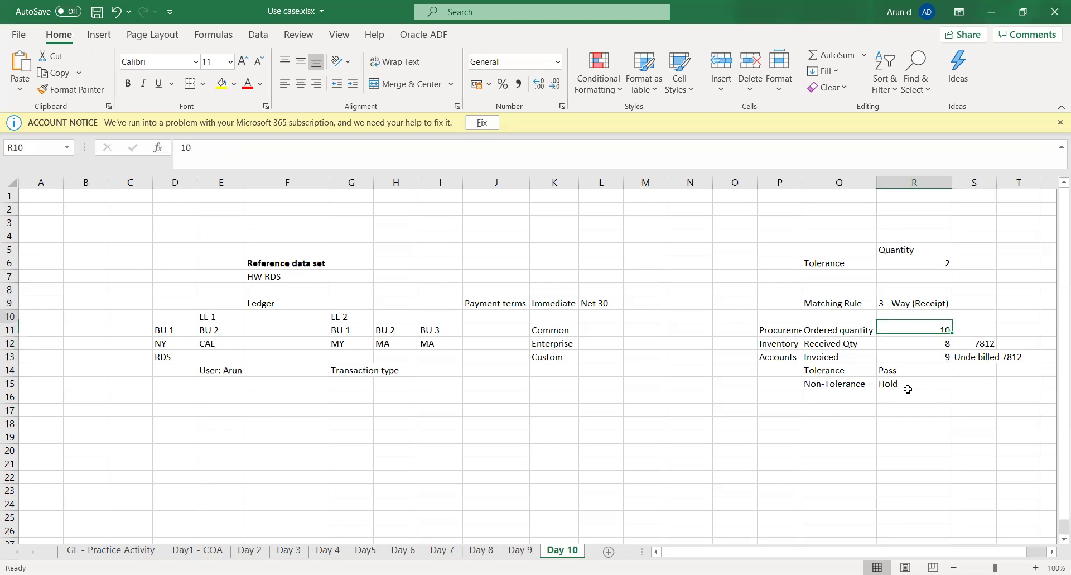
key(Up)
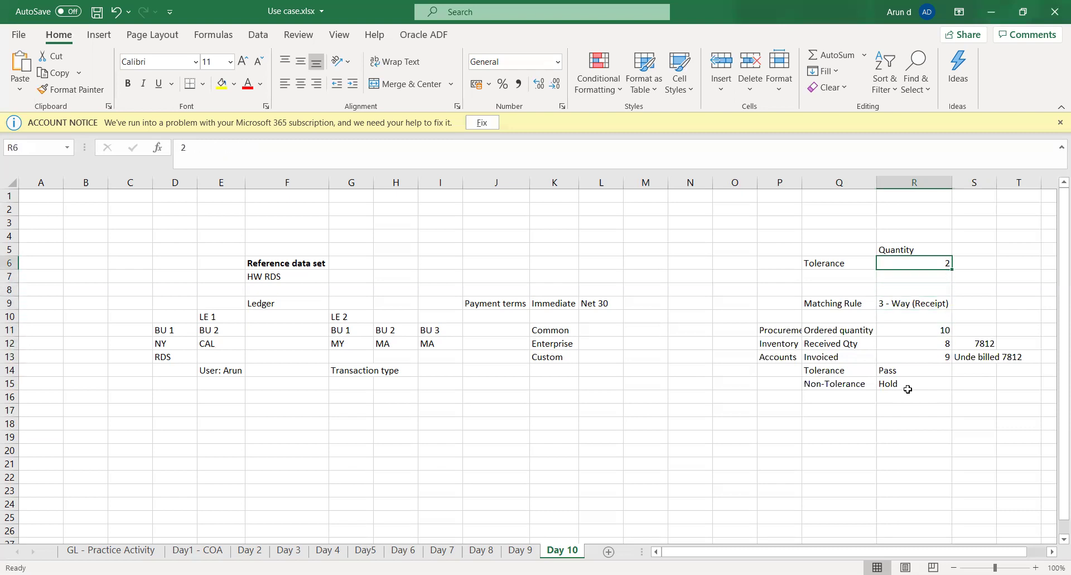
Examine the Non-Tolerance label and its outcome in row 15, and return to the received quantity in R12
key(Down)
key(Down)
key(Down)
key(Down)
key(Down)
key(Down)
key(Down)
key(Down)
key(Down)
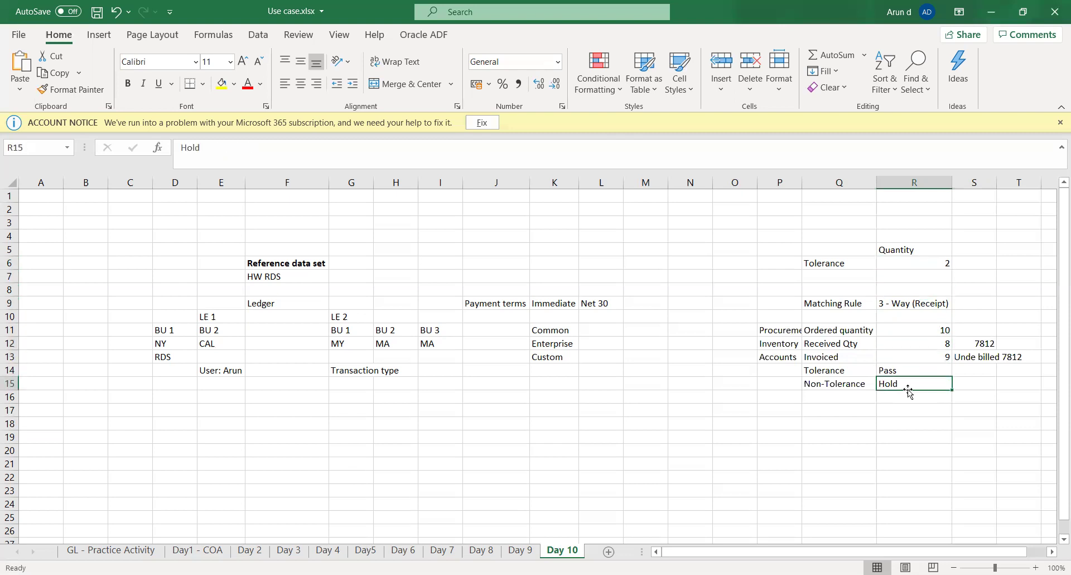
key(Left)
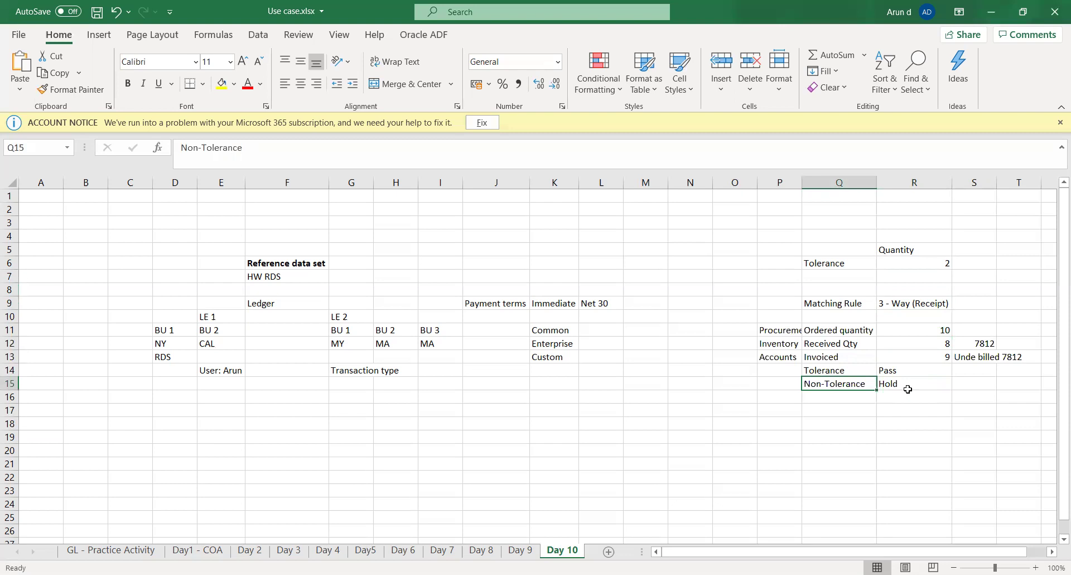
key(Right)
key(Up)
key(Up)
key(Up)
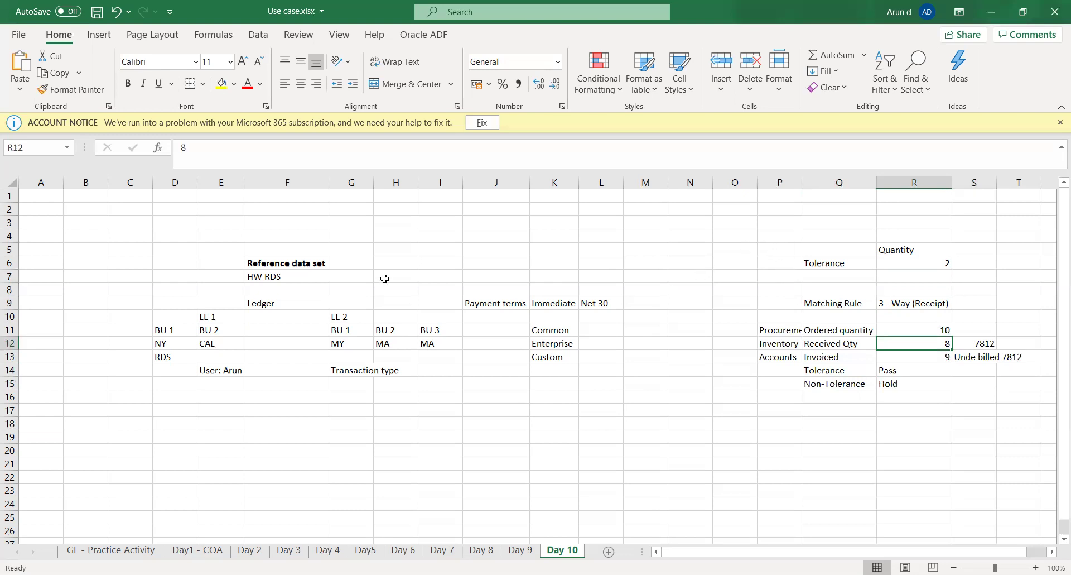
Switch to the Oracle setup page in the browser and examine the Total Amount tolerance row and the tolerance type options
click(355, 124)
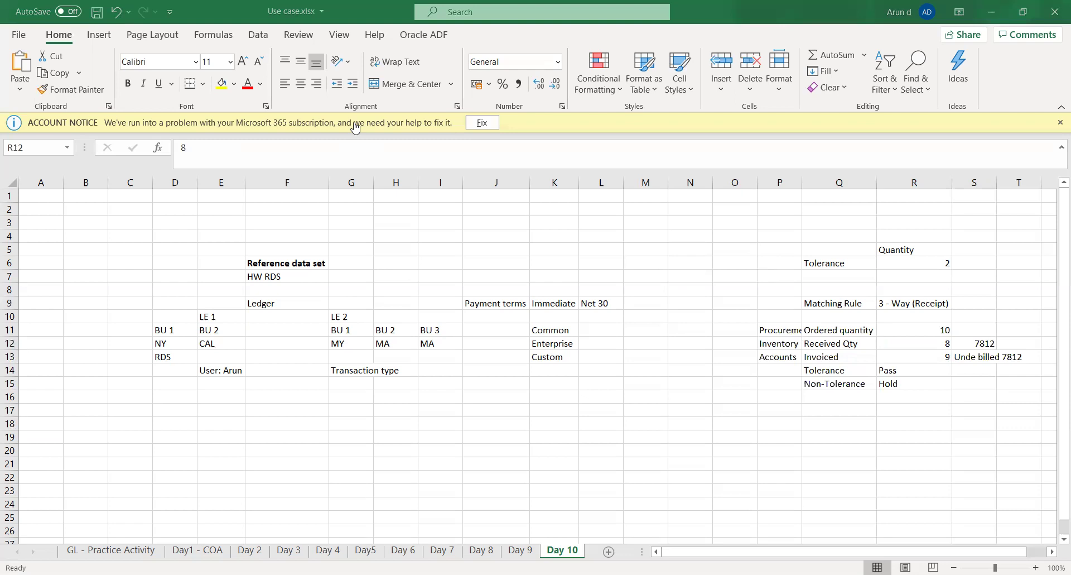
key(alt+Tab)
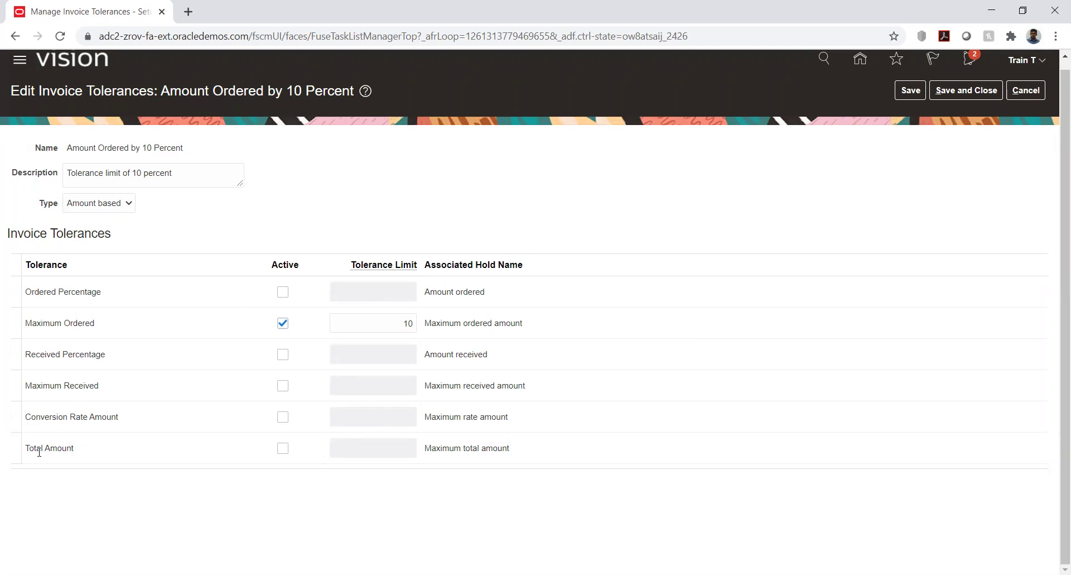
drag(30, 450, 117, 491)
click(119, 492)
click(99, 204)
click(250, 201)
Save and close the Amount Ordered by 10 Percent tolerance and finish the Manage Invoice Tolerances task
click(968, 91)
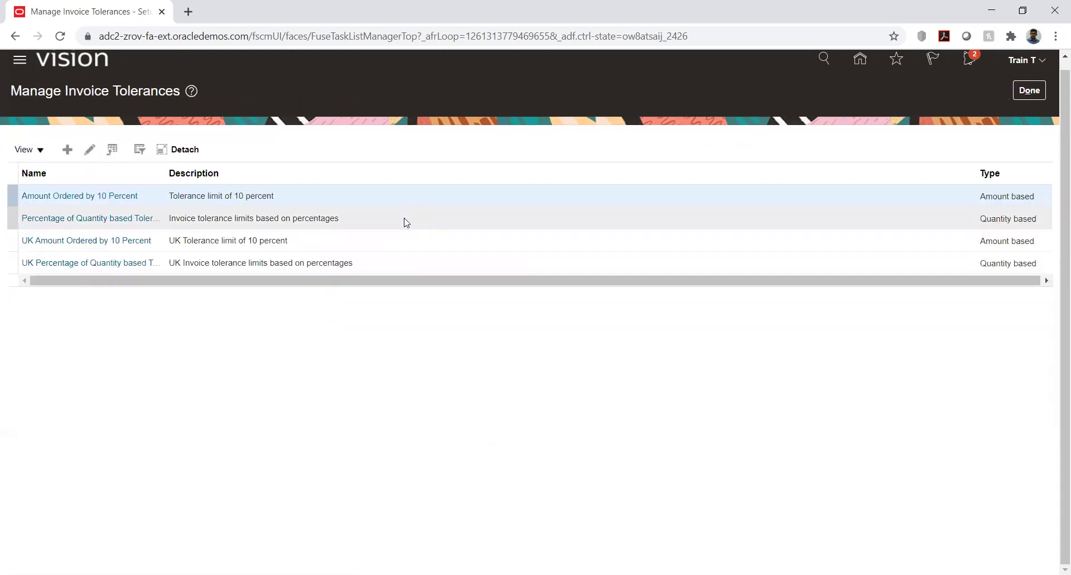
click(1029, 91)
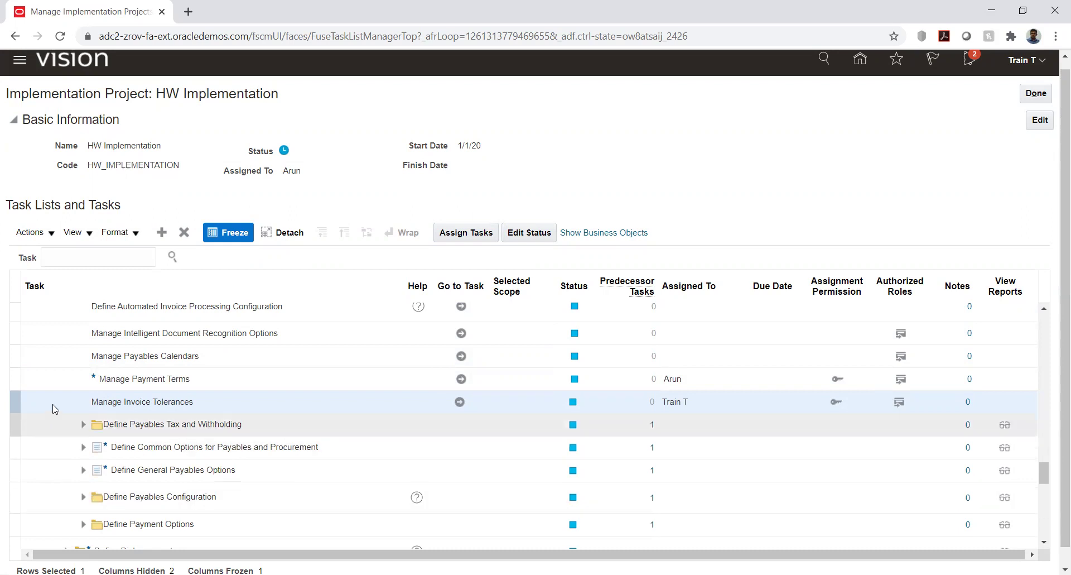
Start Manage Common Options for Payables and Procurement under Define Common Options, choosing Select and Add for the business unit scope
scroll(59, 398, down, 3)
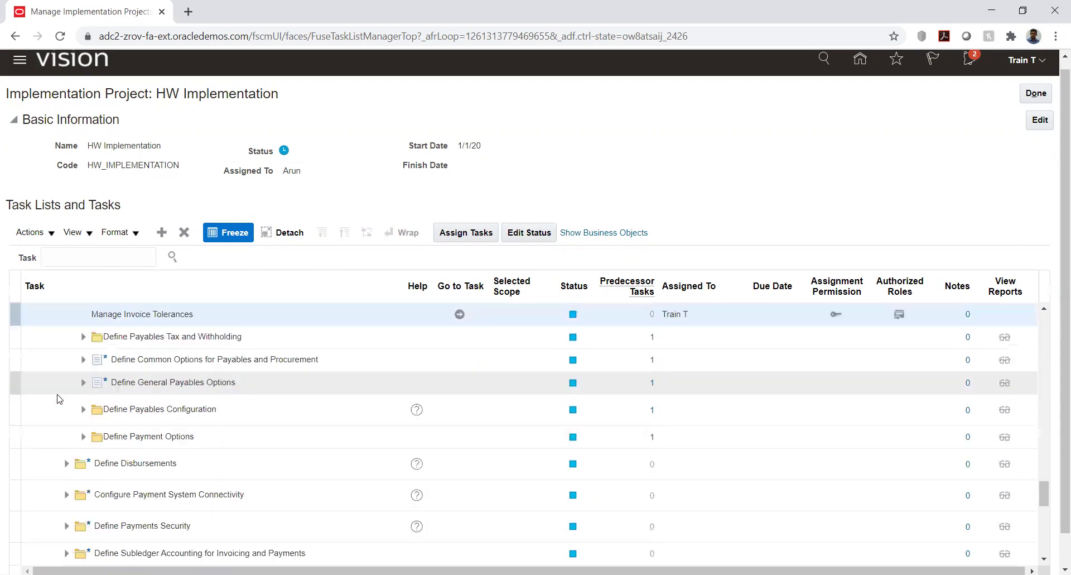
click(83, 364)
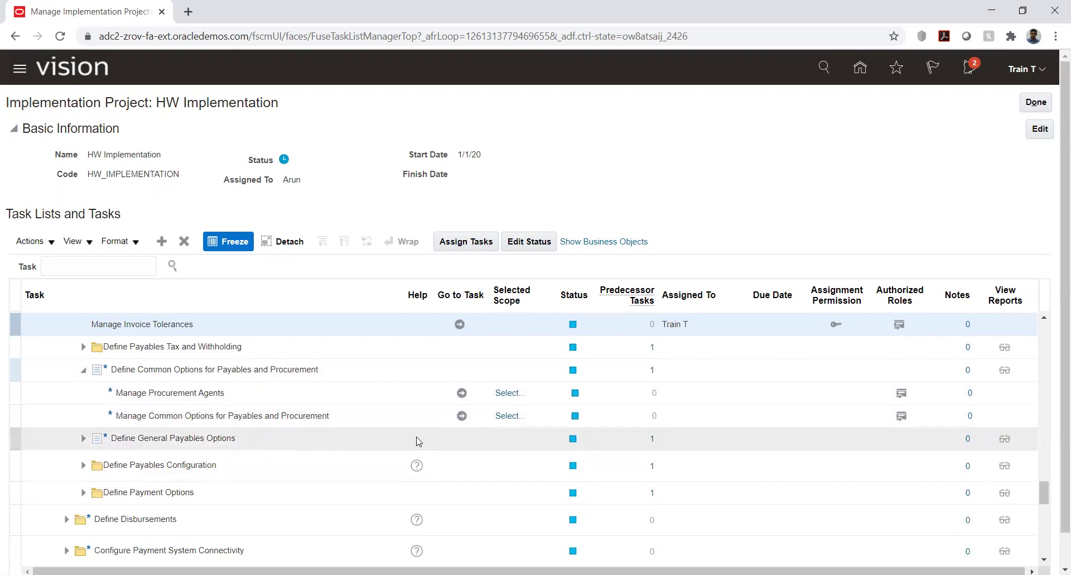
click(461, 415)
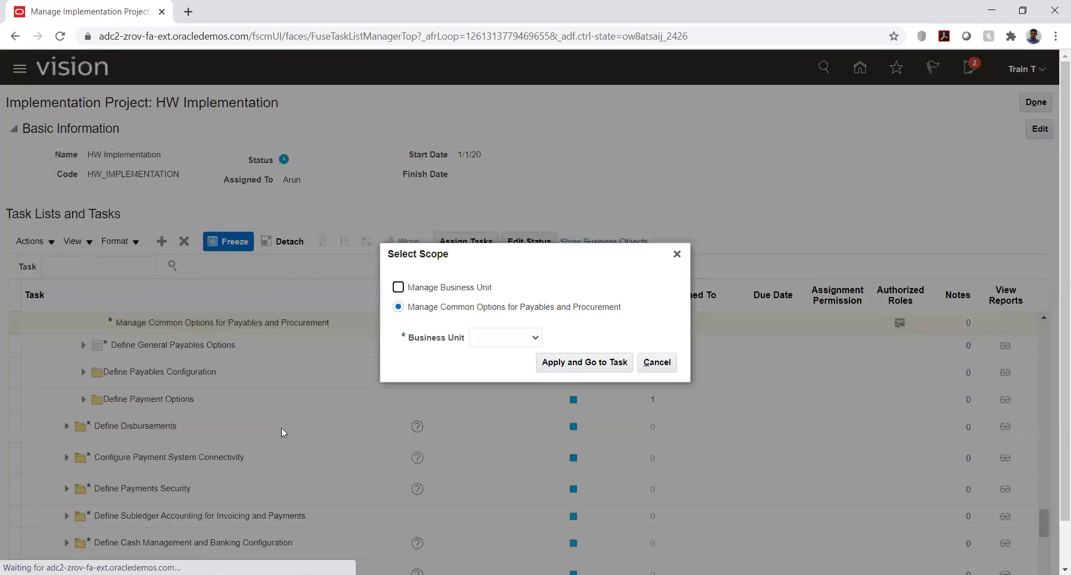
click(499, 339)
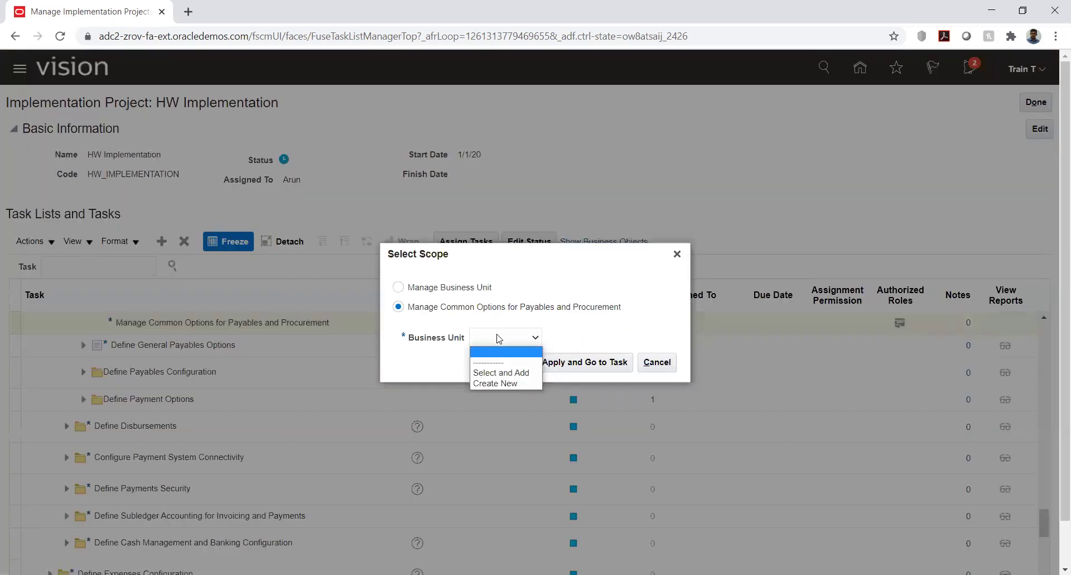
click(502, 370)
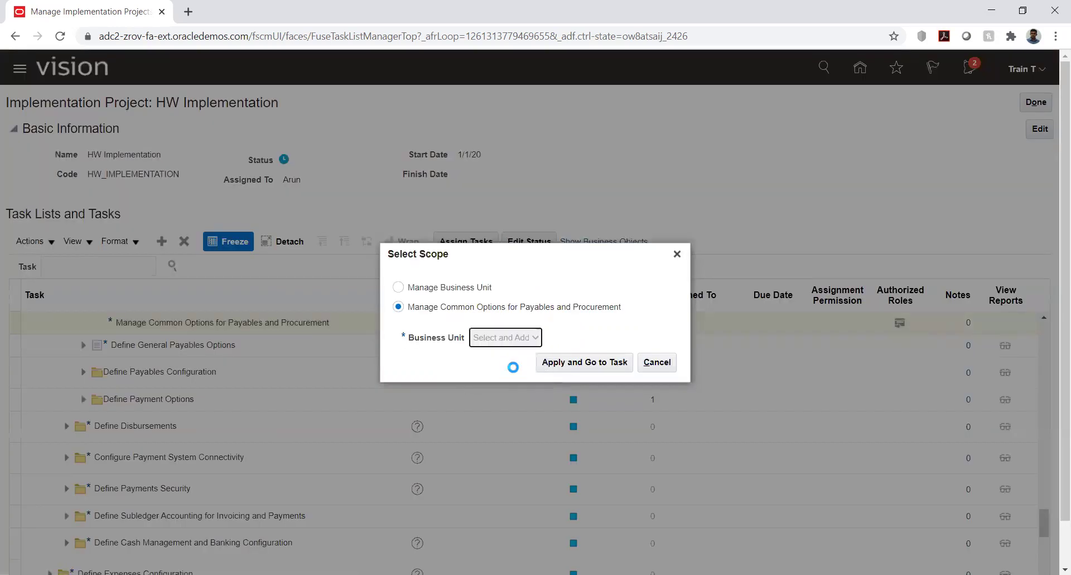
click(582, 364)
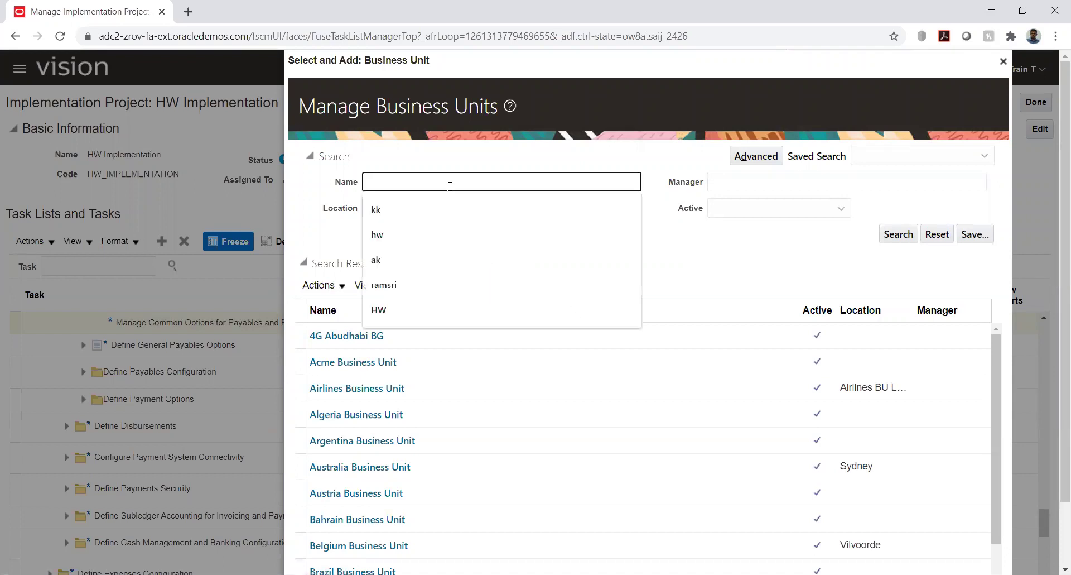
Search the business units for "hw", try to open the task with HW_Business unit as scope, and return to the task list
text(hw)
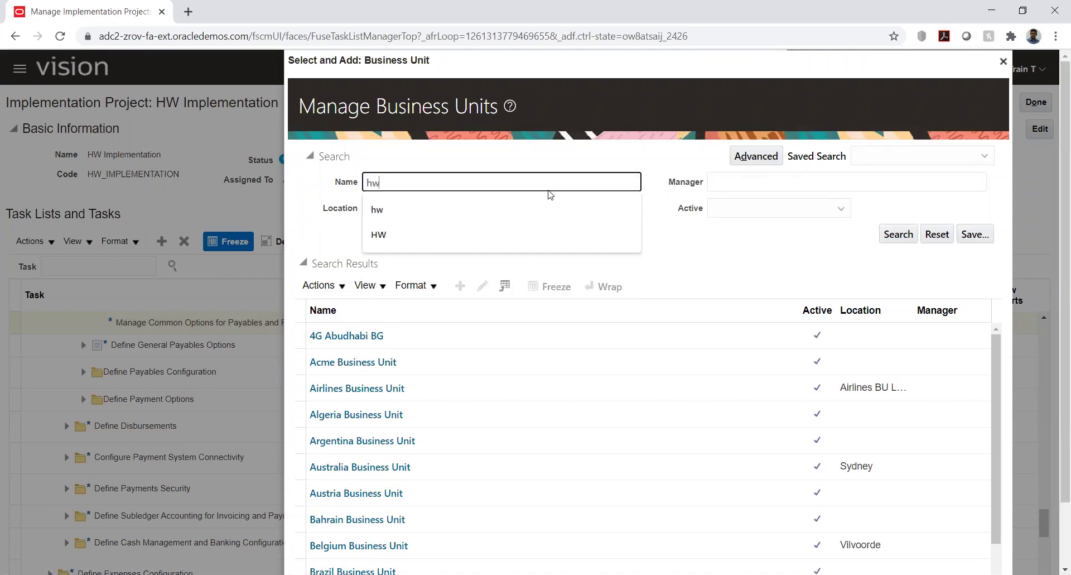
click(602, 209)
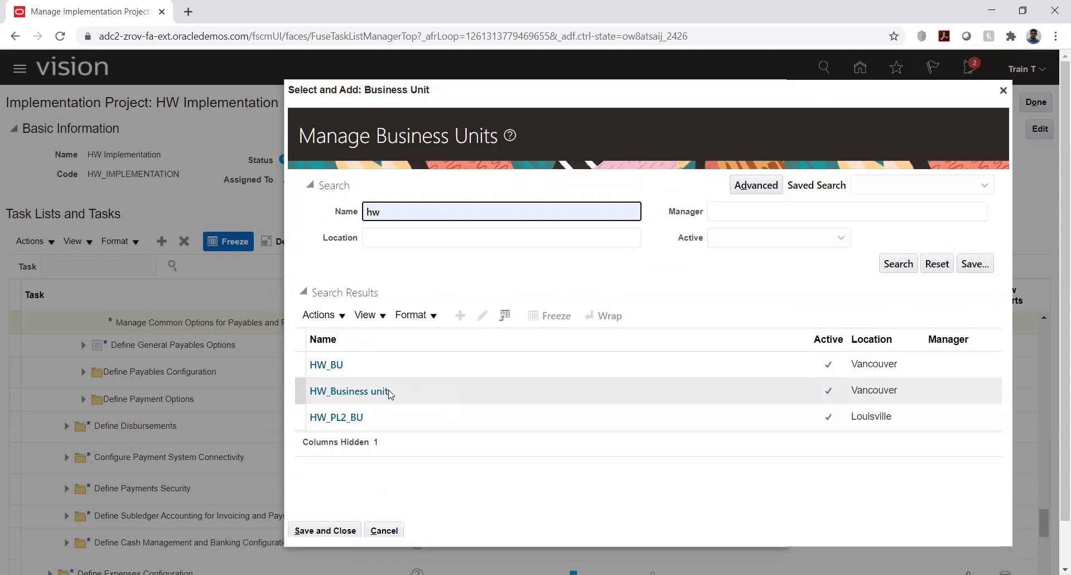
click(409, 396)
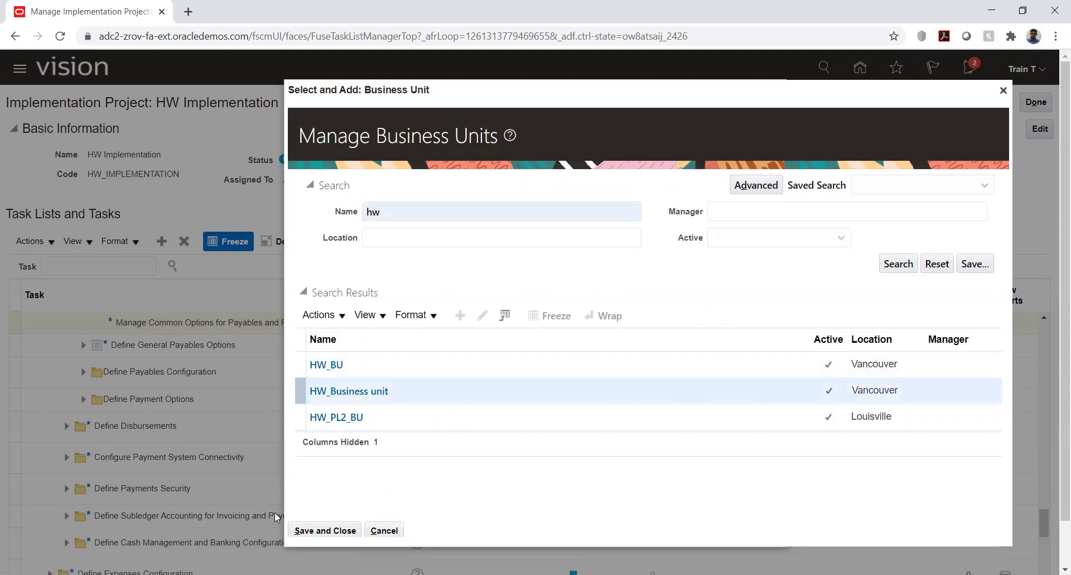
click(310, 531)
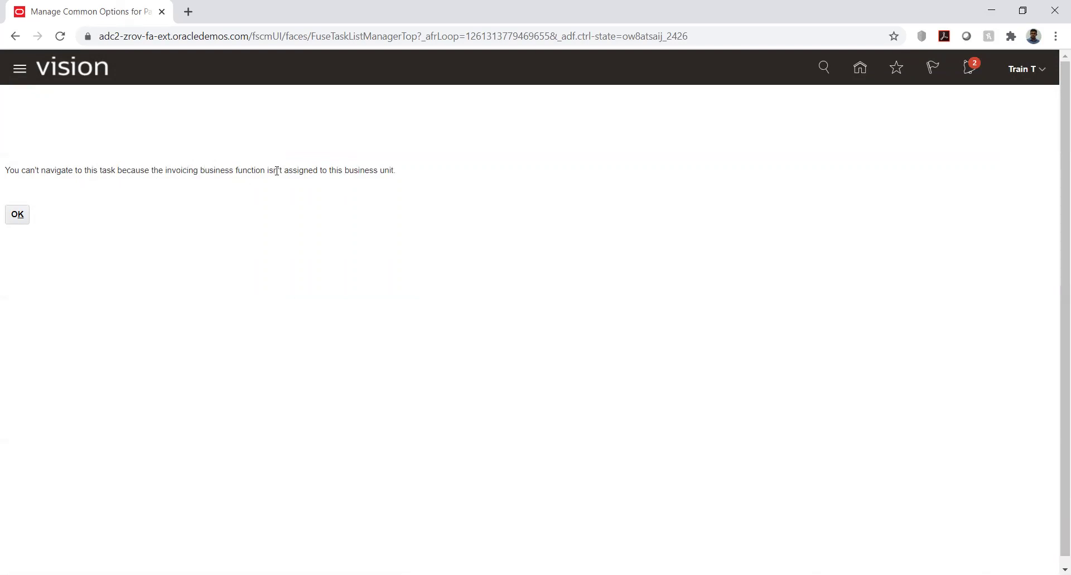
click(19, 217)
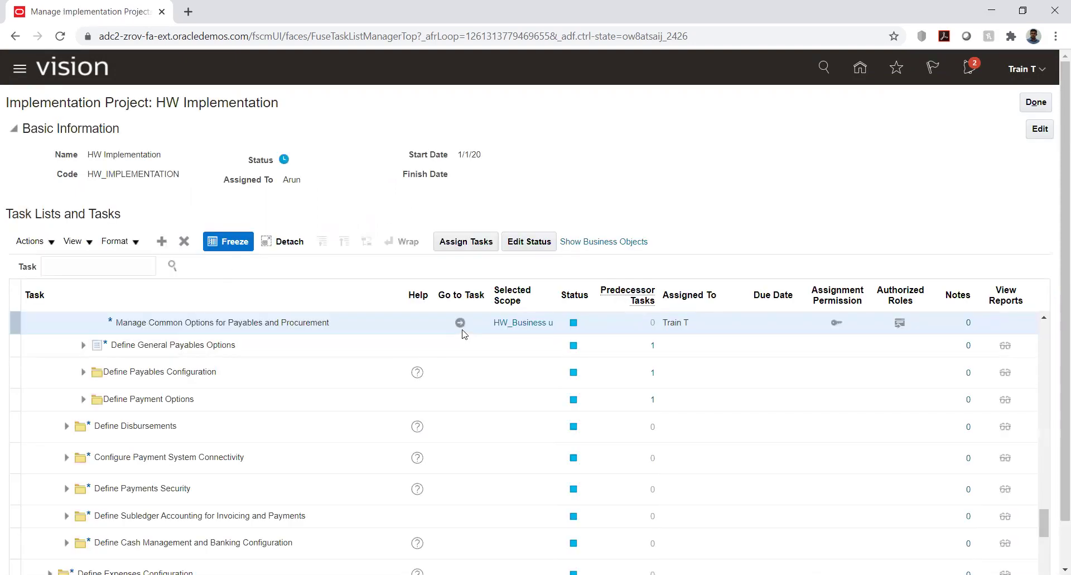
Reselect the scope of Manage Common Options for Payables and Procurement by searching "hw", adding HW_BU, and opening the task
click(531, 326)
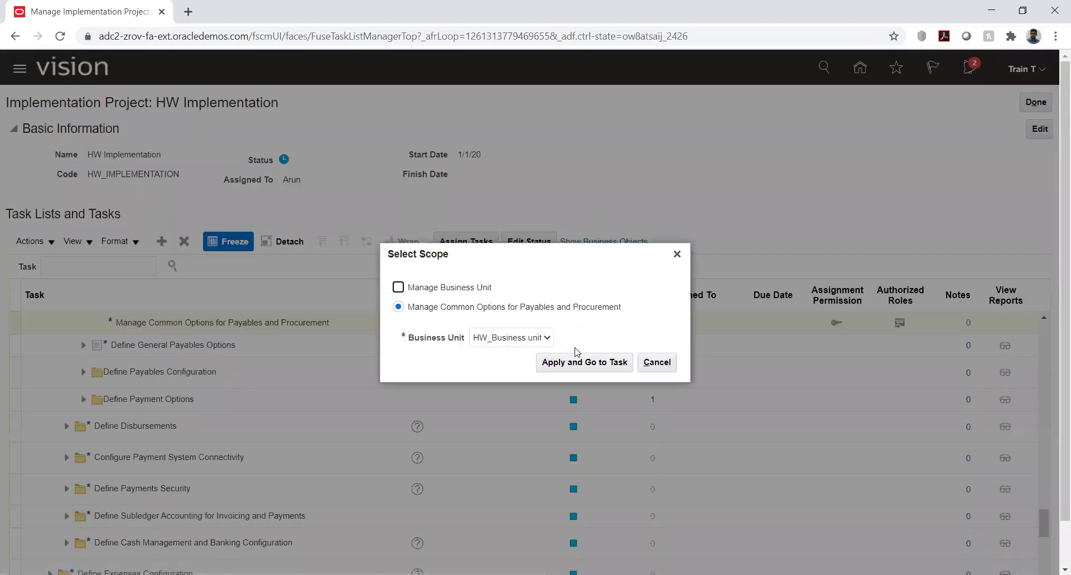
click(514, 342)
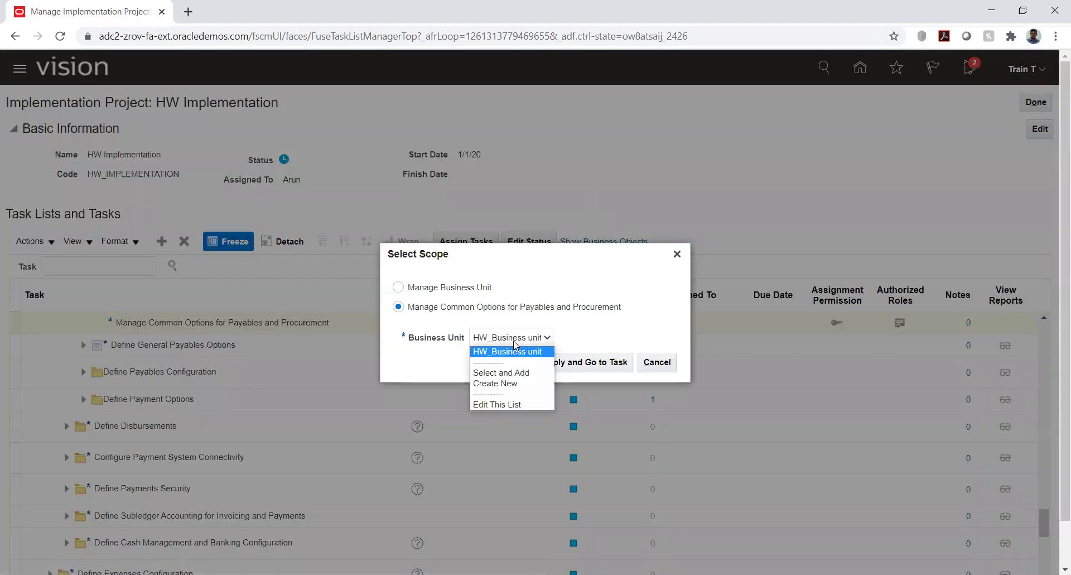
click(516, 371)
click(569, 362)
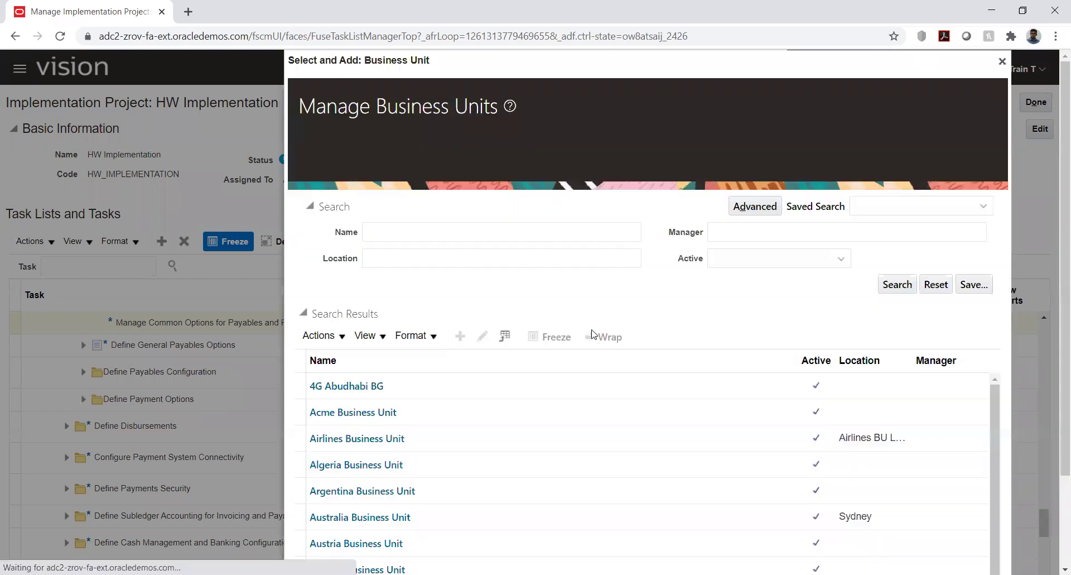
click(419, 179)
text(hw)
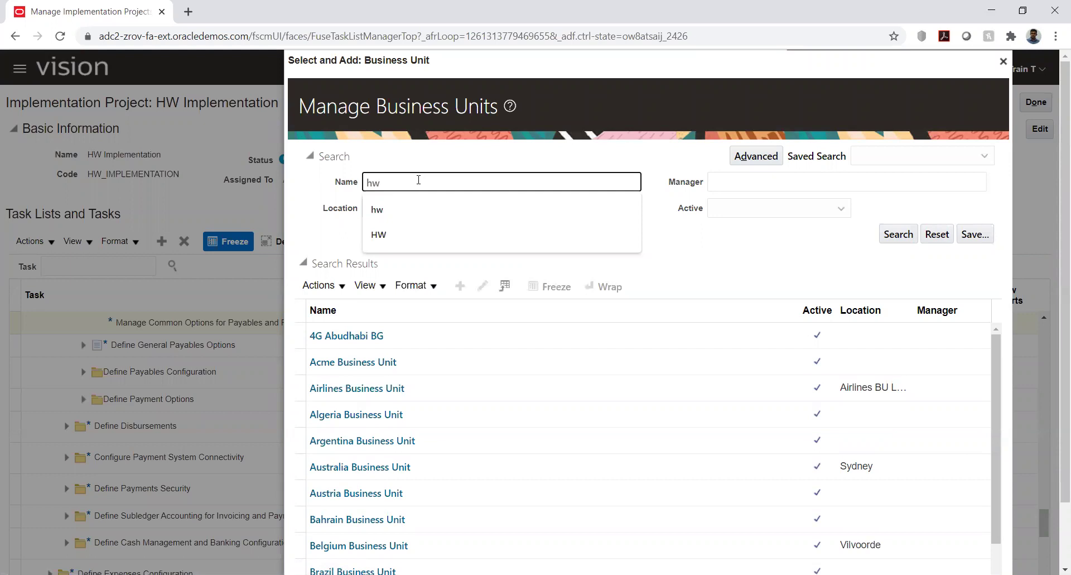
key(Return)
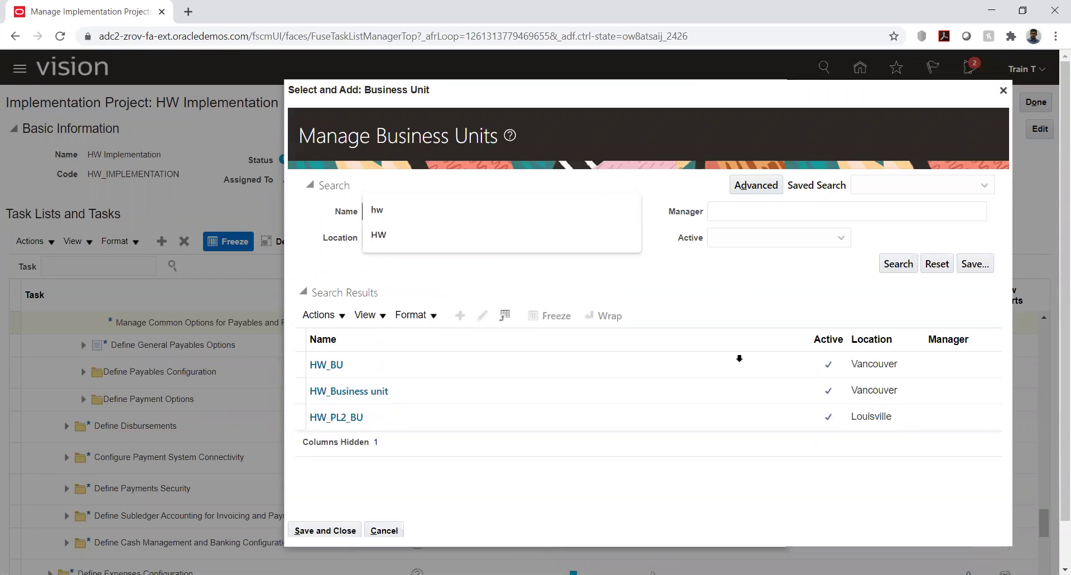
click(394, 369)
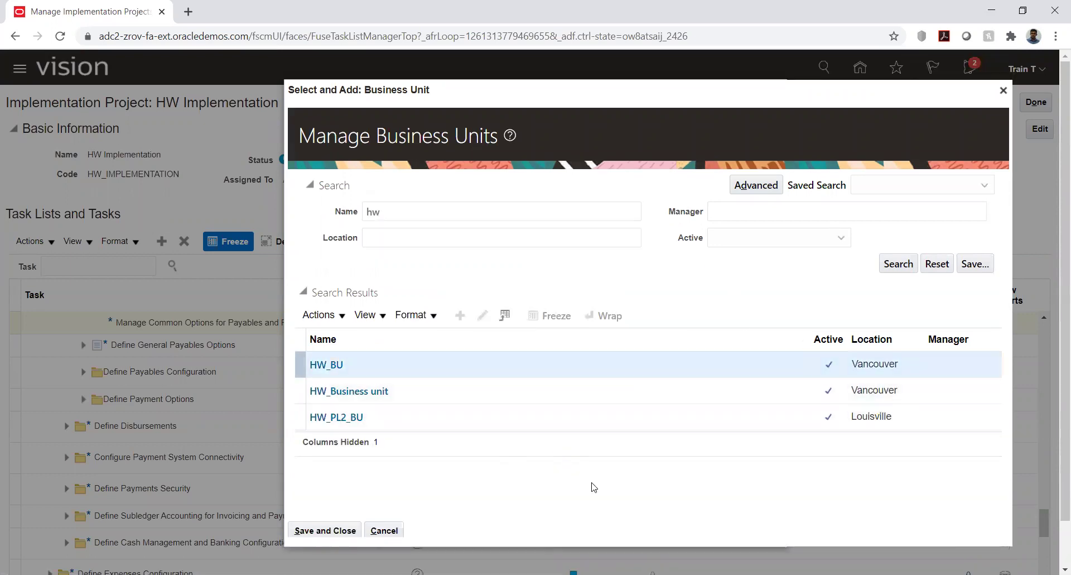
click(333, 530)
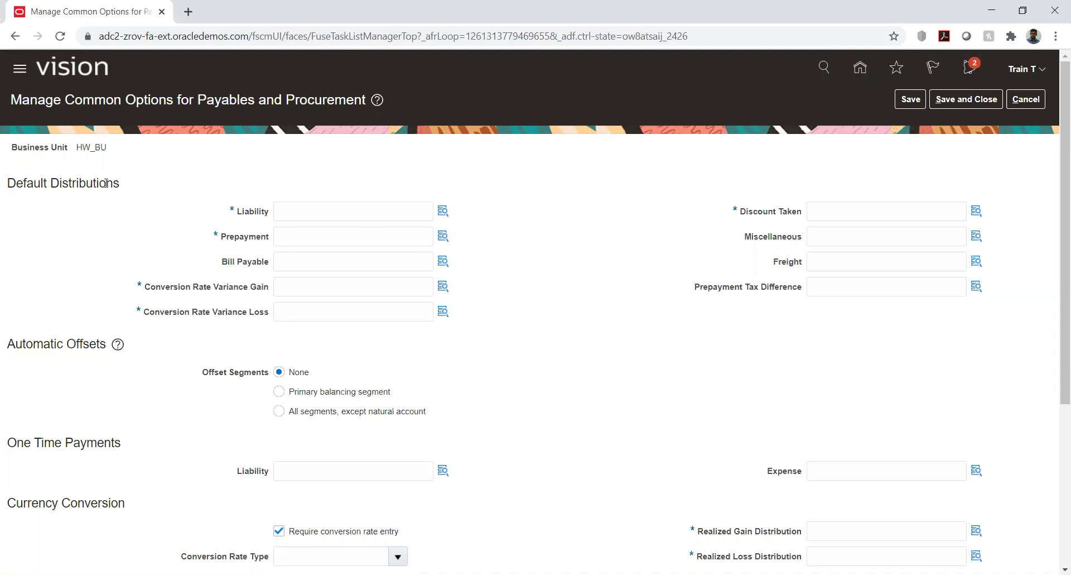
Check the business unit on the common options page, leave it without saving, and check the task's selected scope
double_click(79, 147)
click(184, 152)
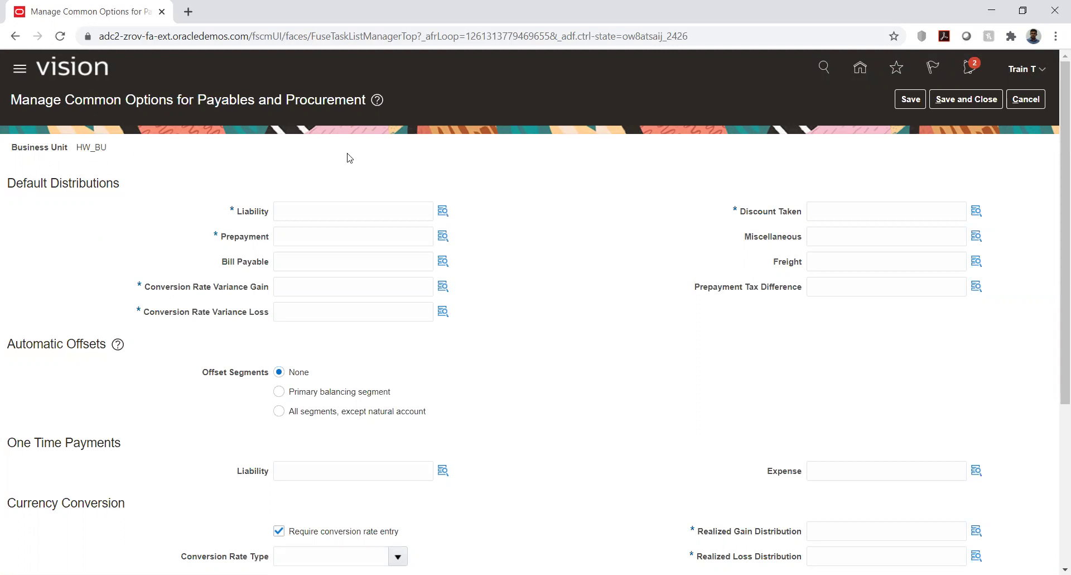
click(1026, 99)
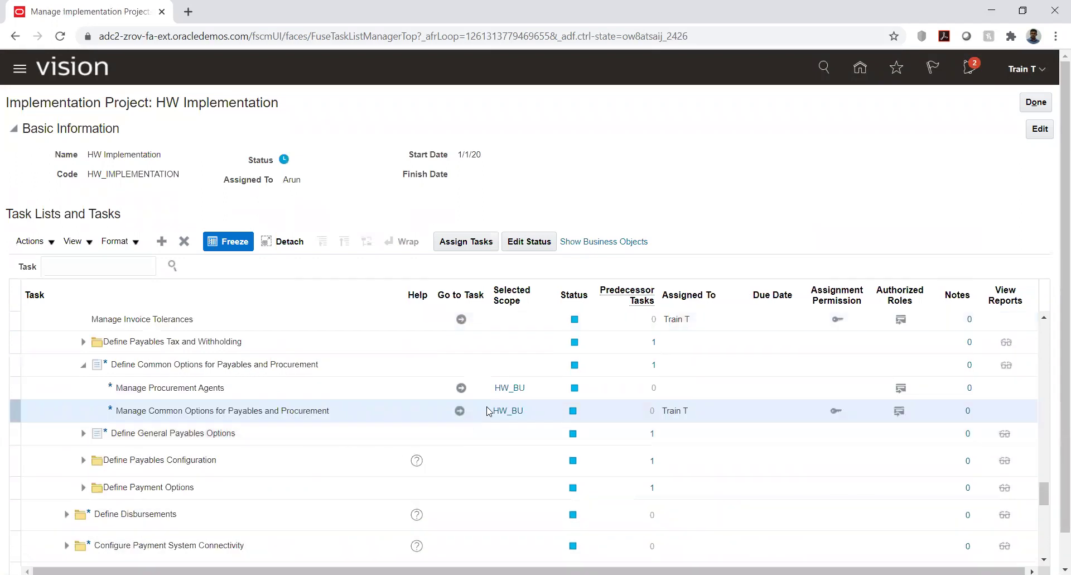
click(507, 412)
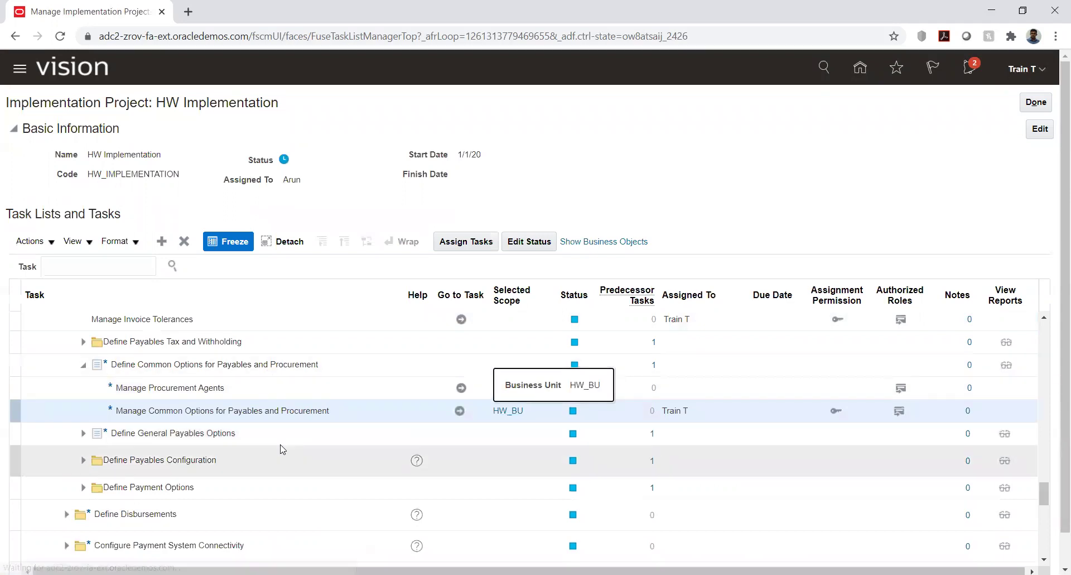
Find Define Business Units in the implementation task list and open its Manage Business Unit task
scroll(279, 447, up, 3)
click(282, 449)
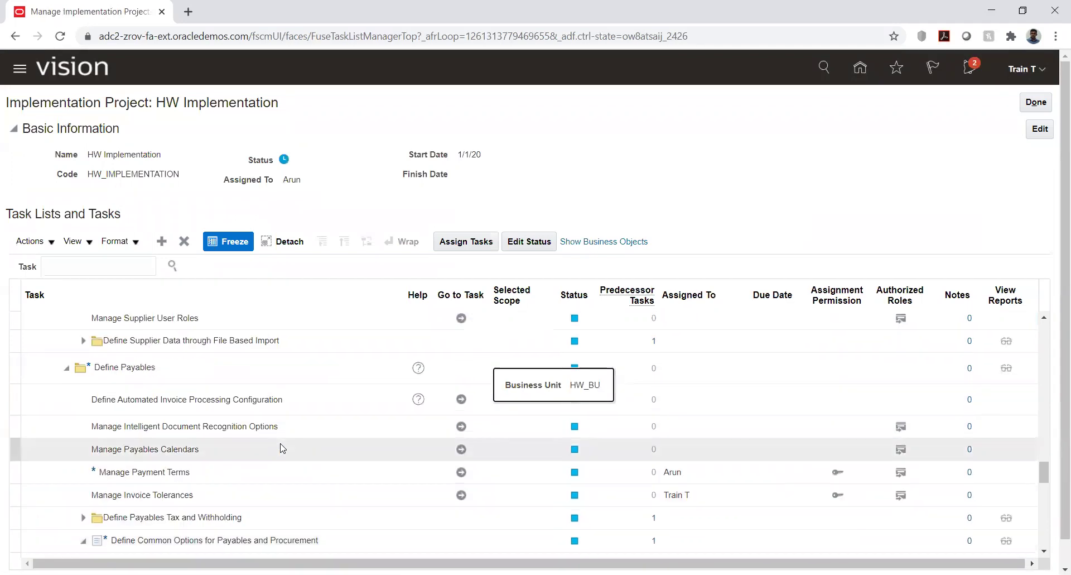
scroll(281, 446, up, 1)
scroll(280, 442, down, 3)
scroll(280, 443, up, 1)
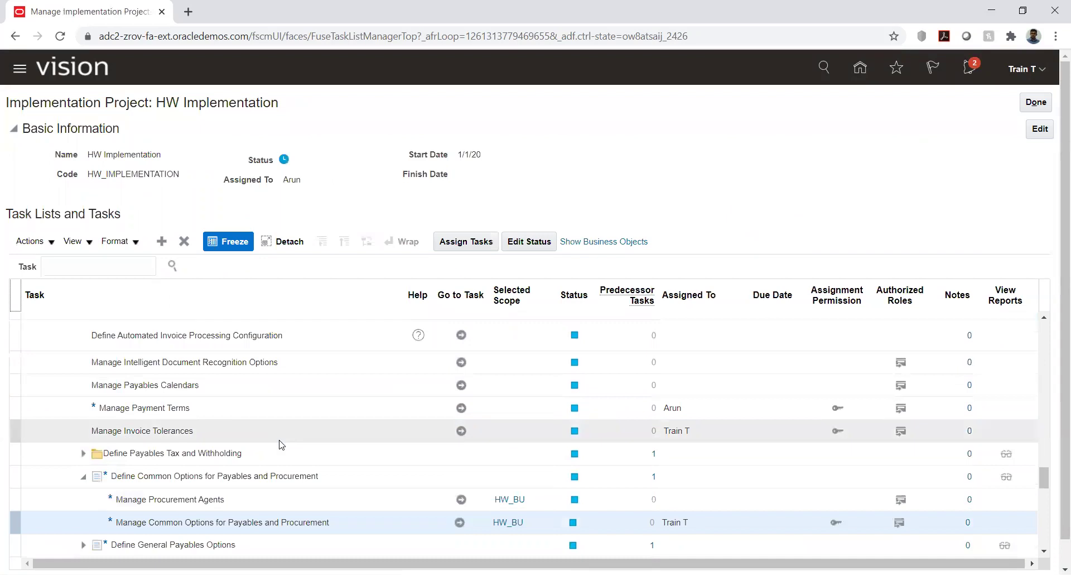
scroll(282, 444, up, 3)
scroll(282, 444, up, 3)
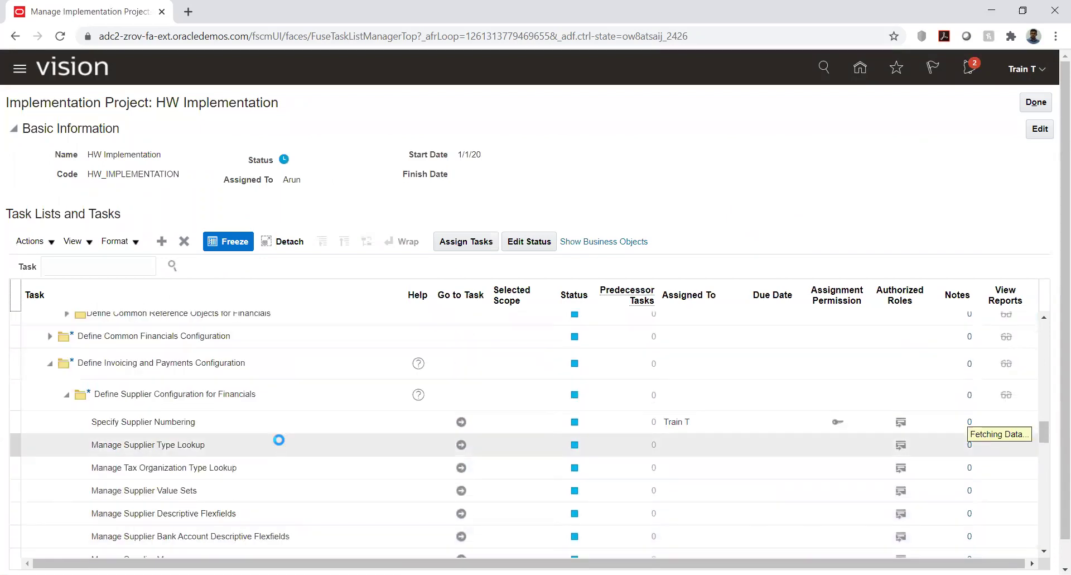
scroll(282, 444, up, 5)
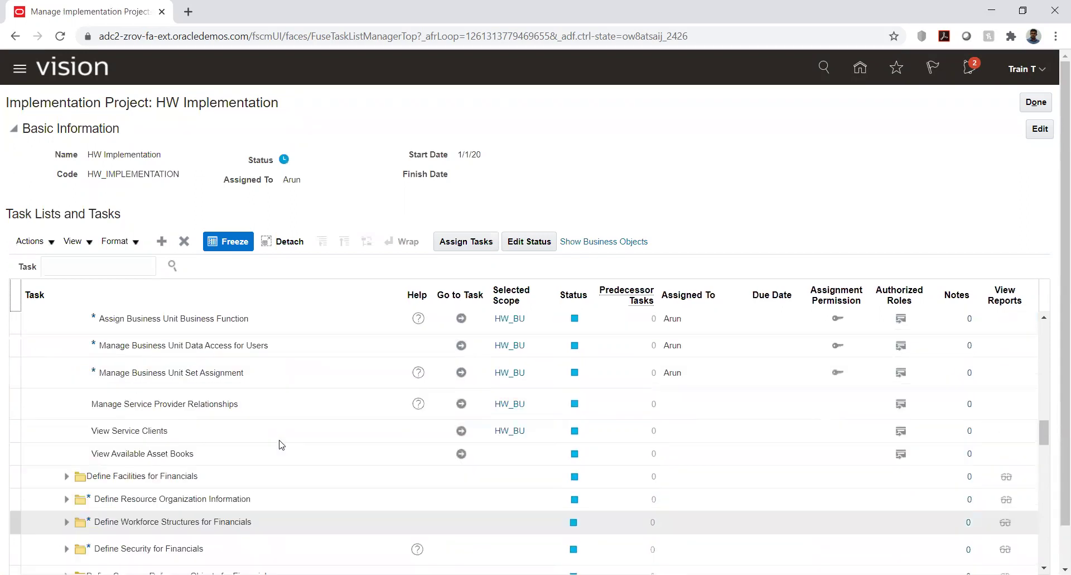
scroll(301, 407, up, 2)
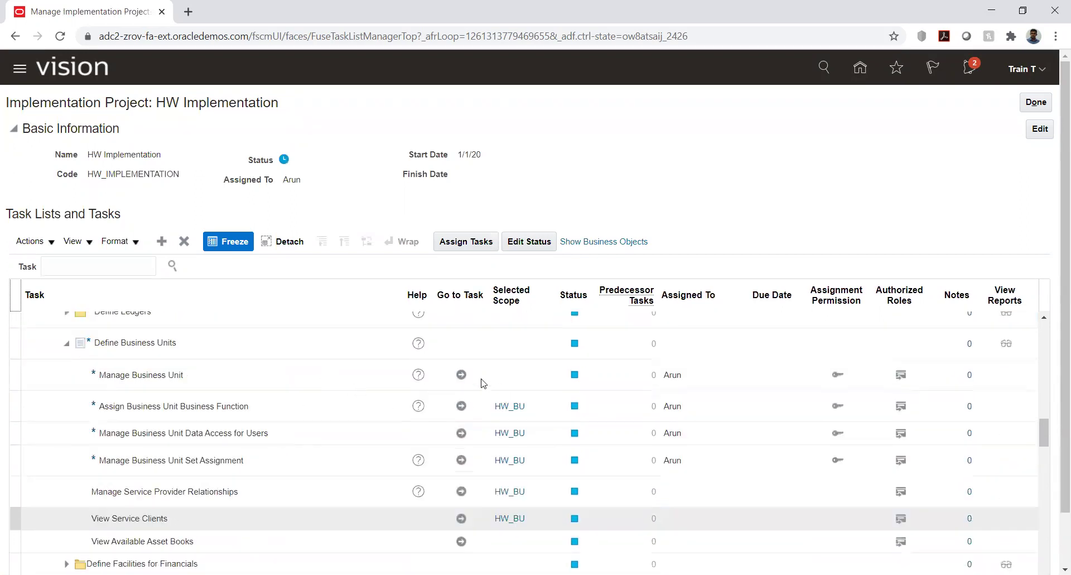
scroll(463, 380, up, 4)
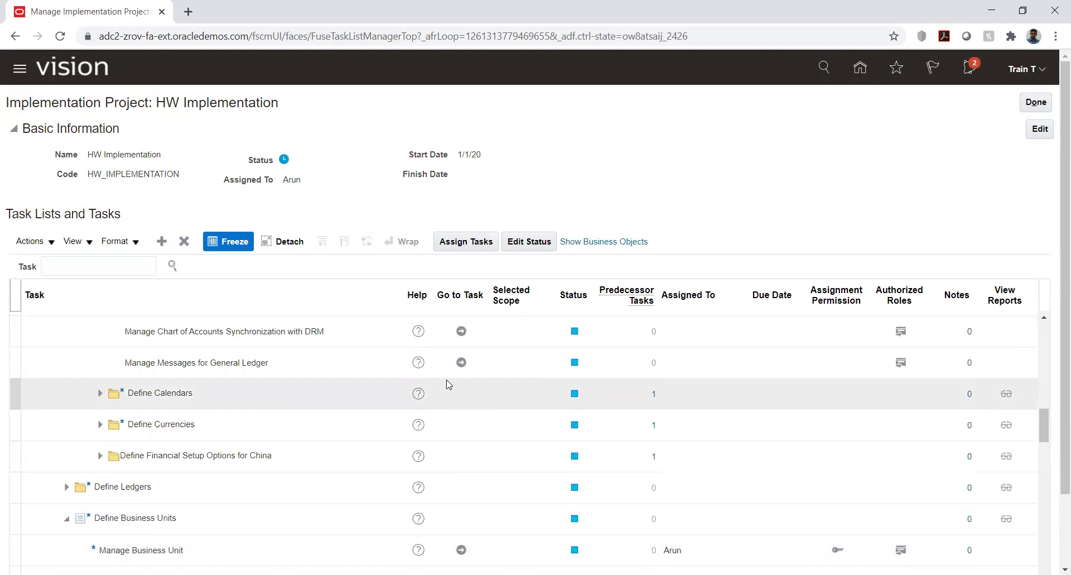
scroll(447, 385, down, 2)
scroll(446, 389, down, 2)
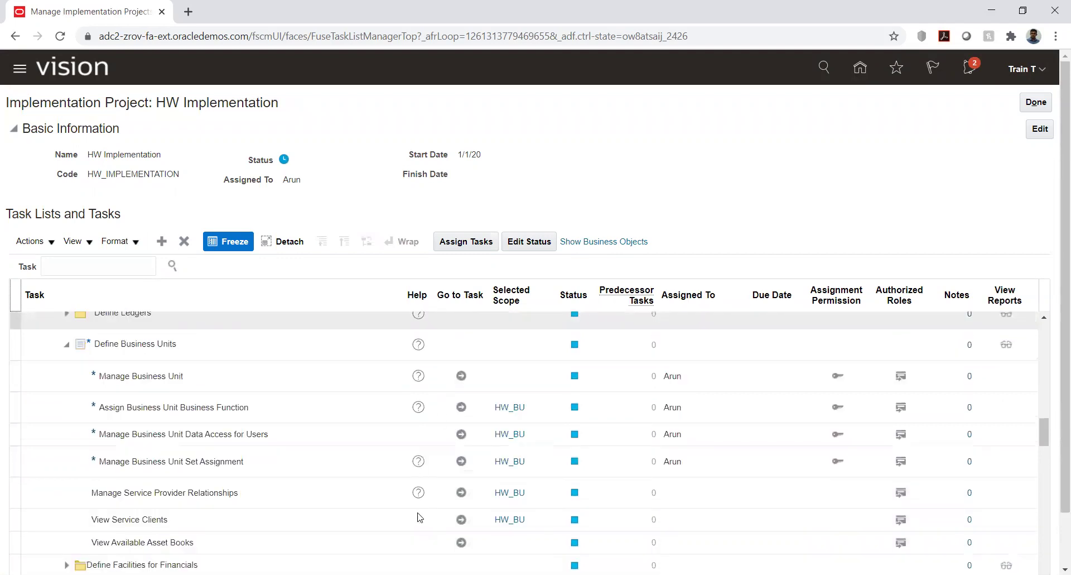
scroll(523, 413, down, 3)
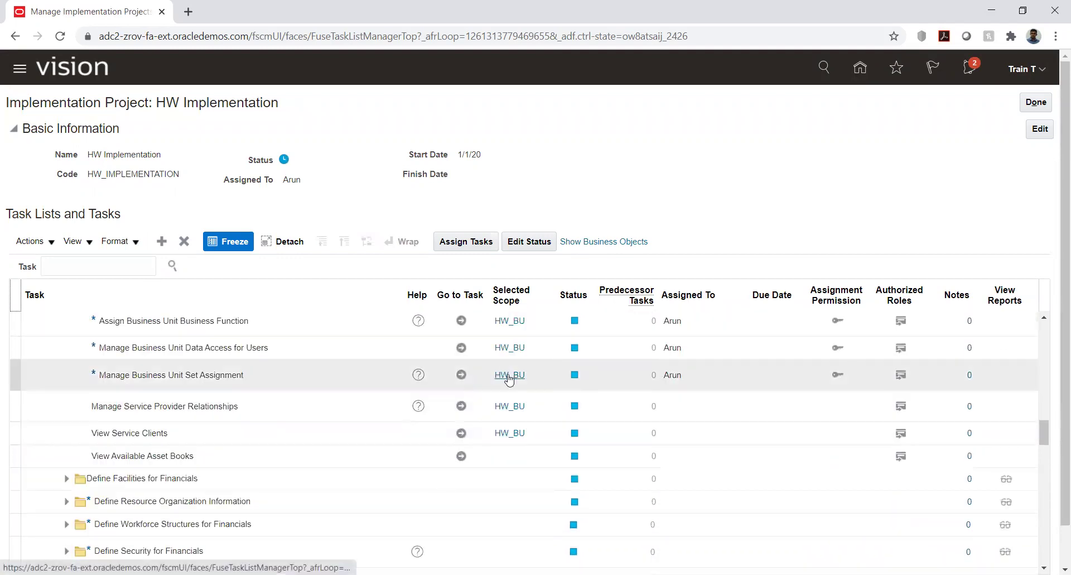
scroll(426, 405, up, 3)
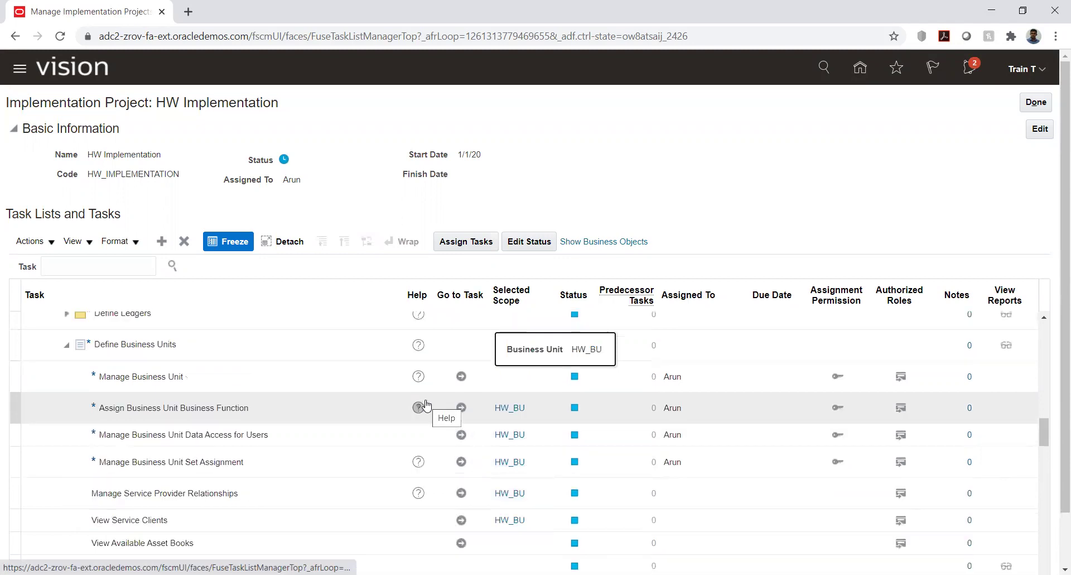
click(462, 377)
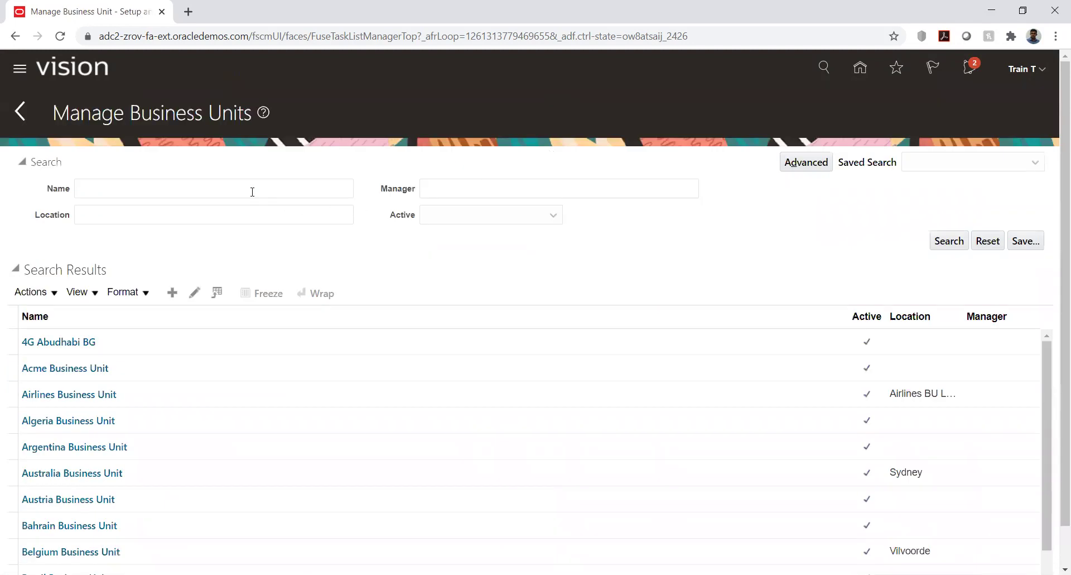
Search the business units for "hw", check the location and default set of HW_BU, and leave without saving
click(252, 192)
text(hw)
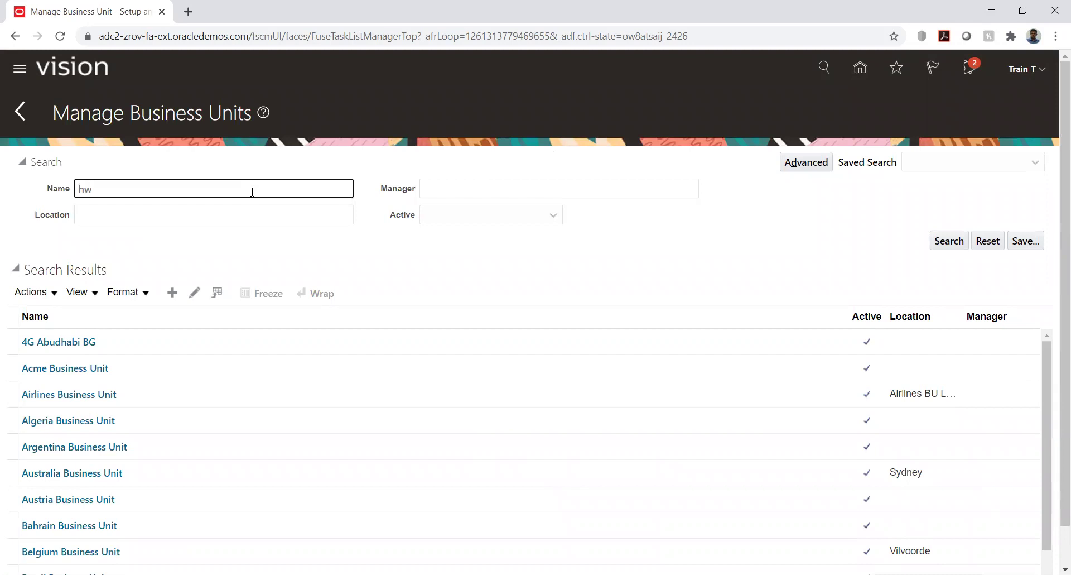
key(Return)
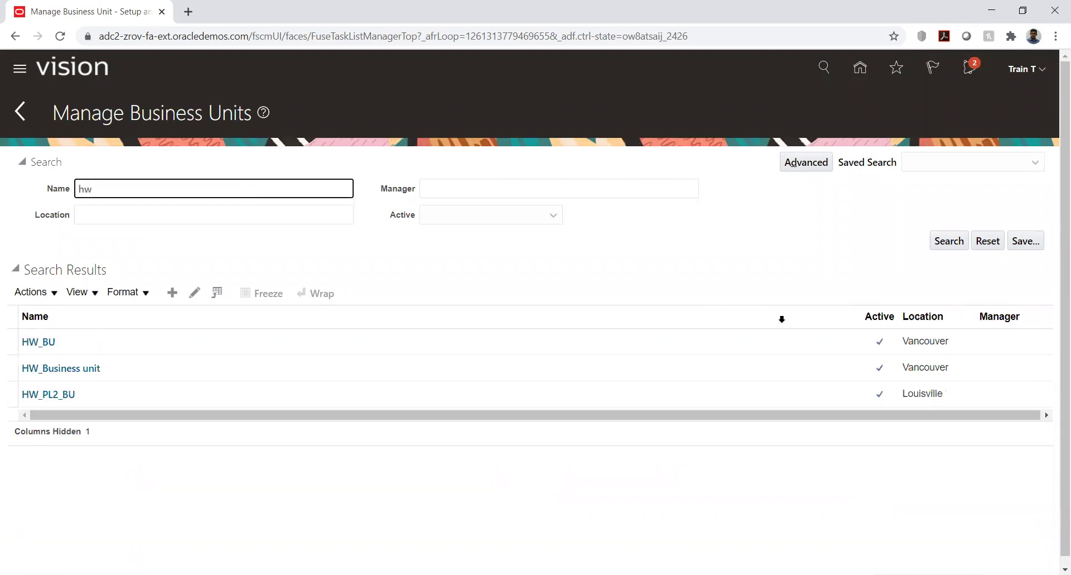
click(49, 342)
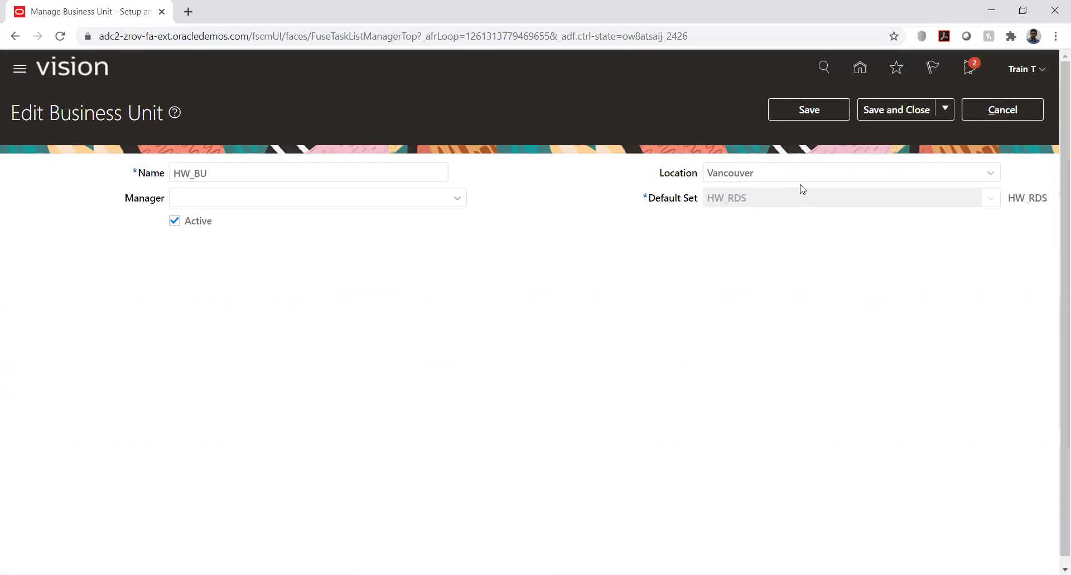
click(1002, 110)
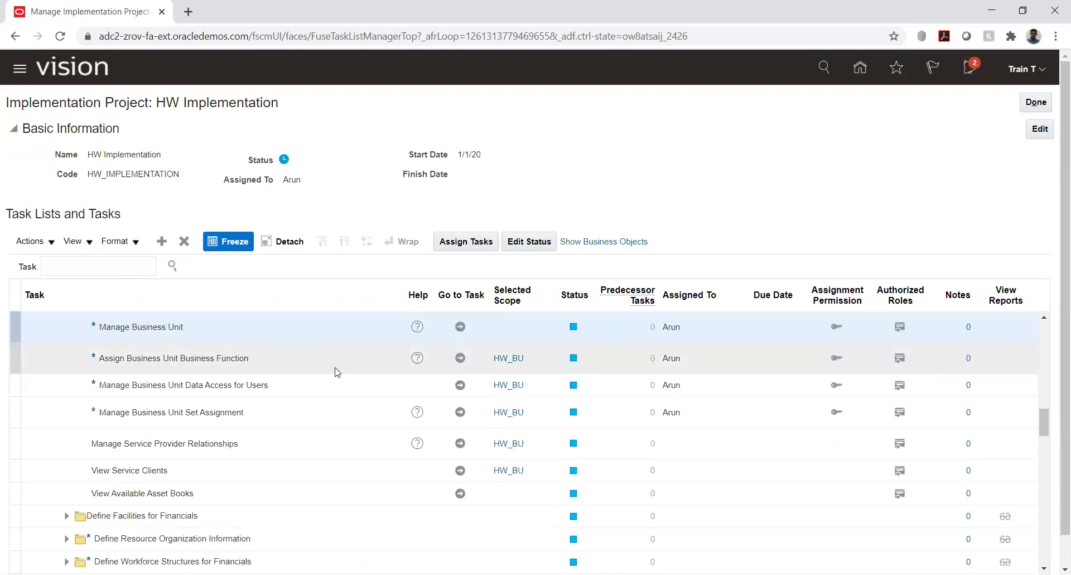
Reopen Manage Business Unit, search for "hw", check the details of HW_Business unit, and save and close it
click(461, 326)
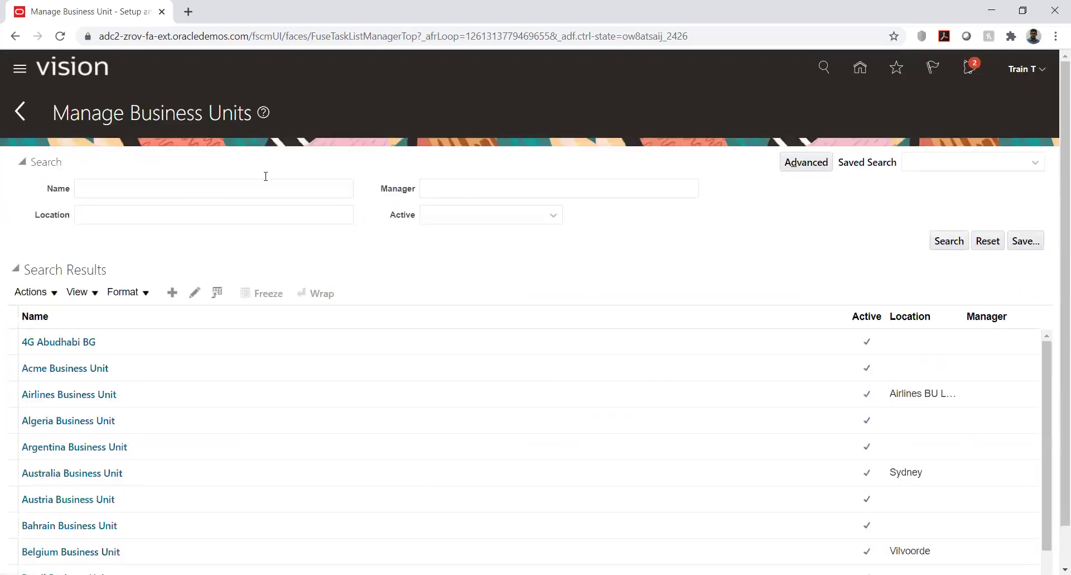
click(260, 190)
text(hw)
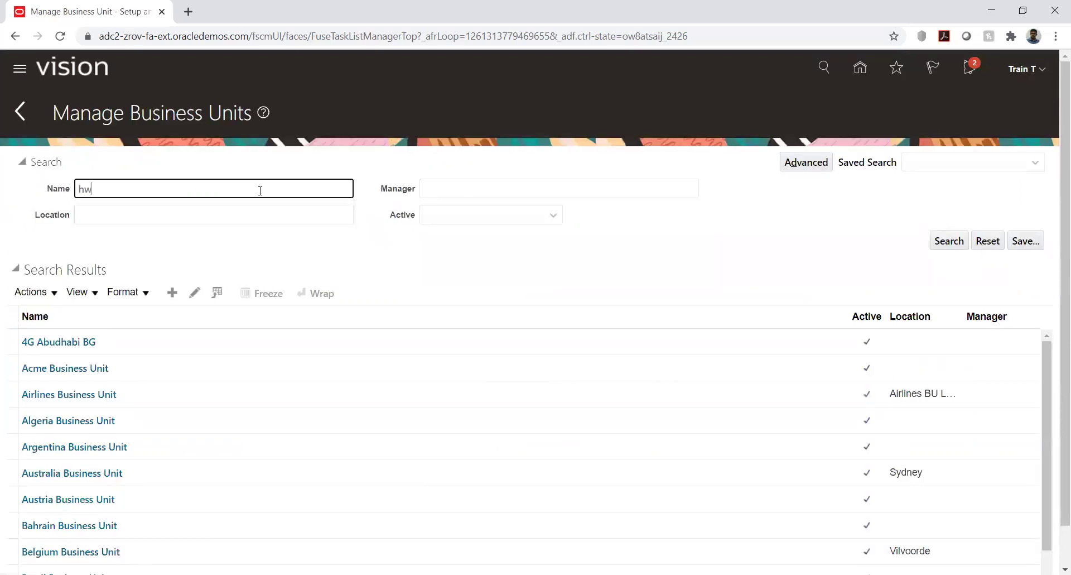
key(Return)
click(81, 369)
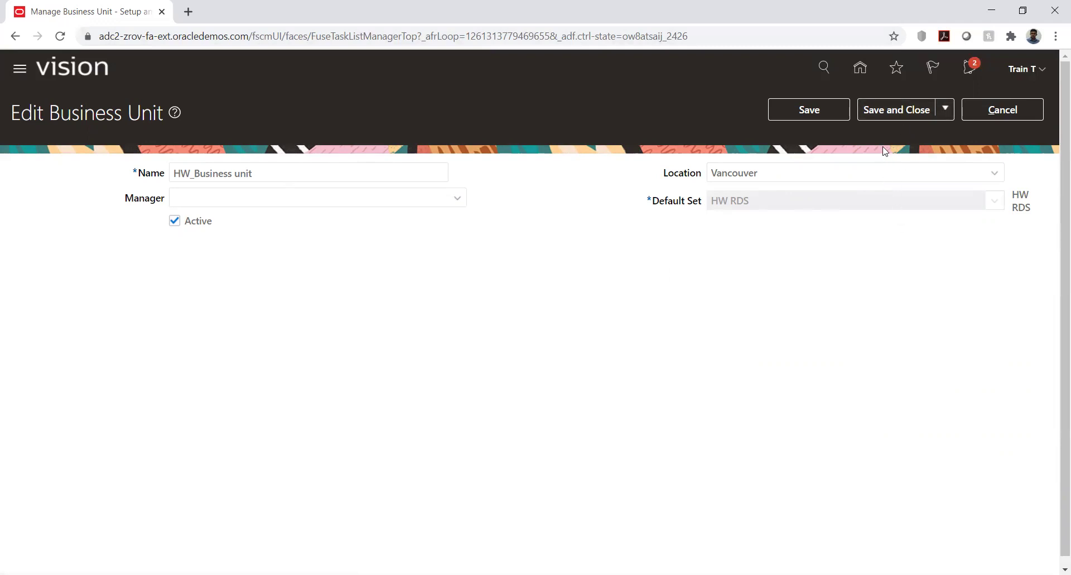
click(889, 108)
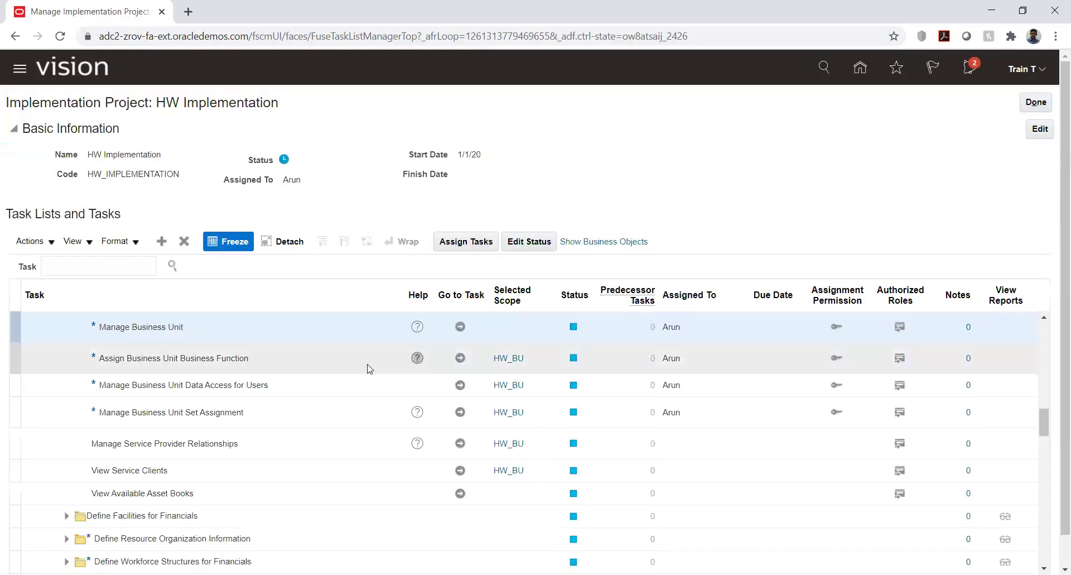
Change the scope of Assign Business Unit Business Function by searching "hw", adding HW_Business unit, and opening the task
click(513, 360)
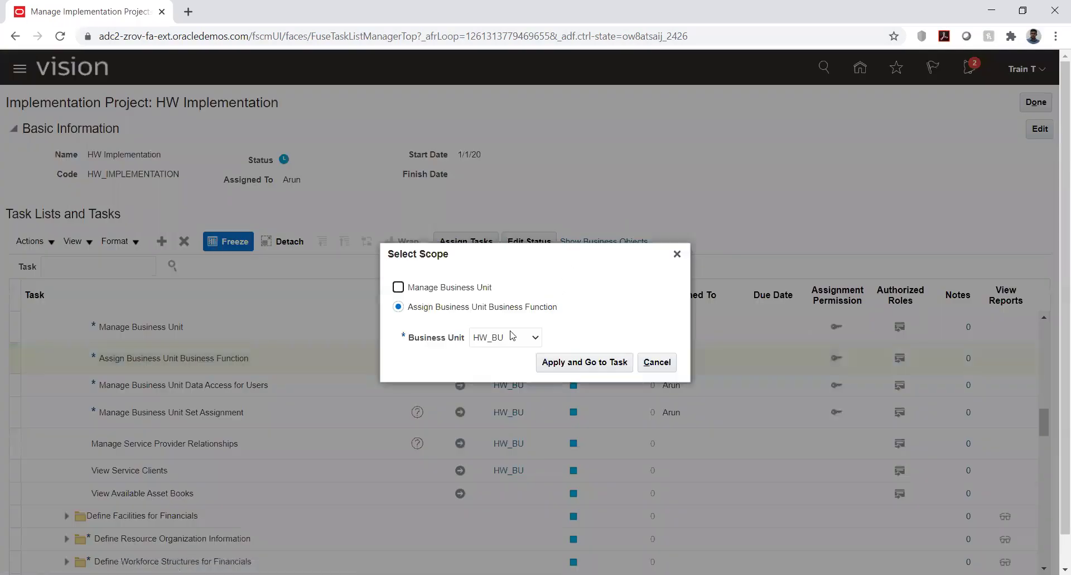
click(507, 338)
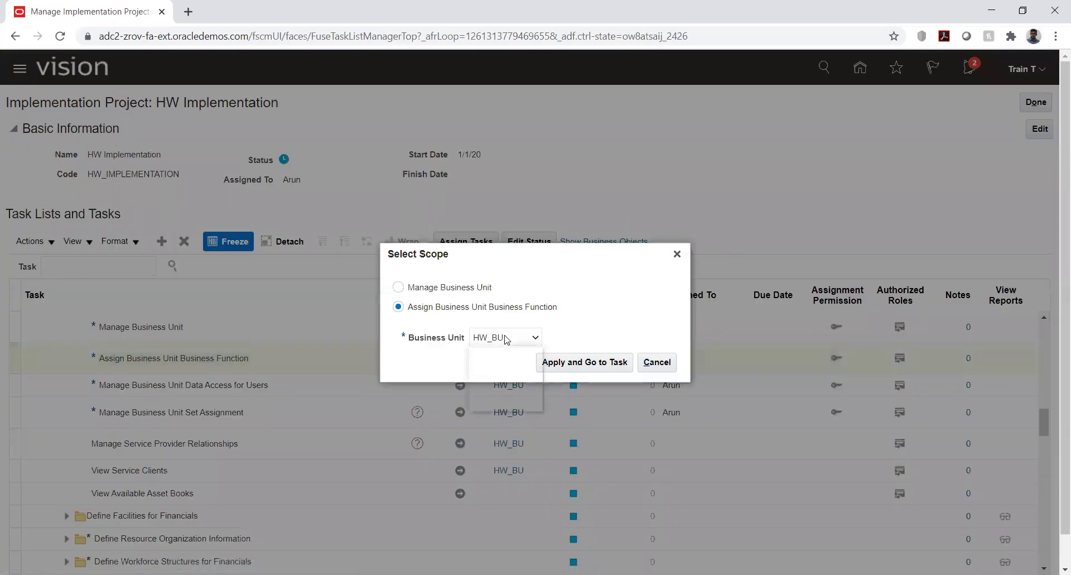
click(508, 373)
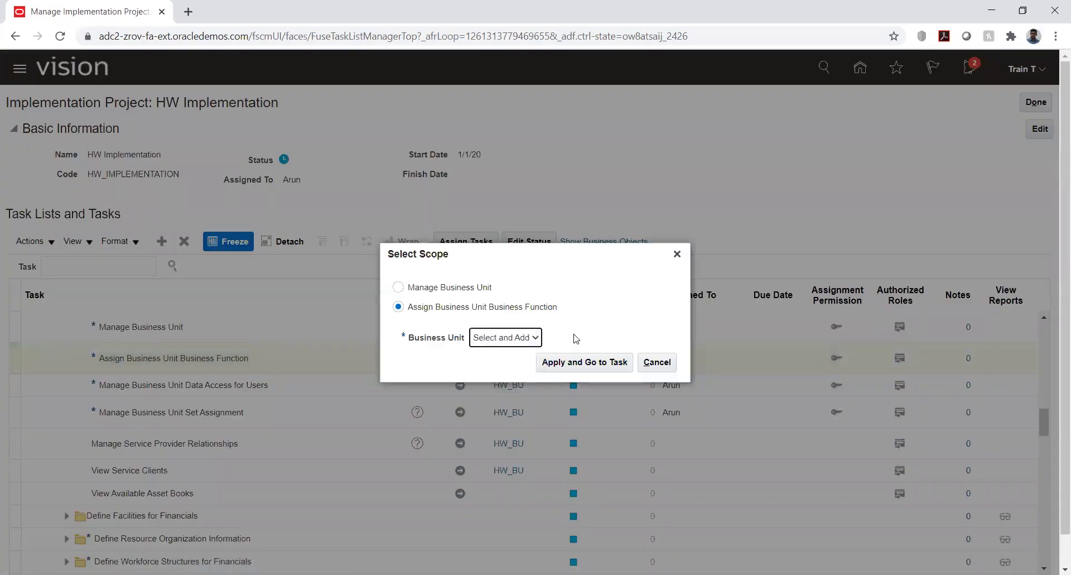
click(573, 362)
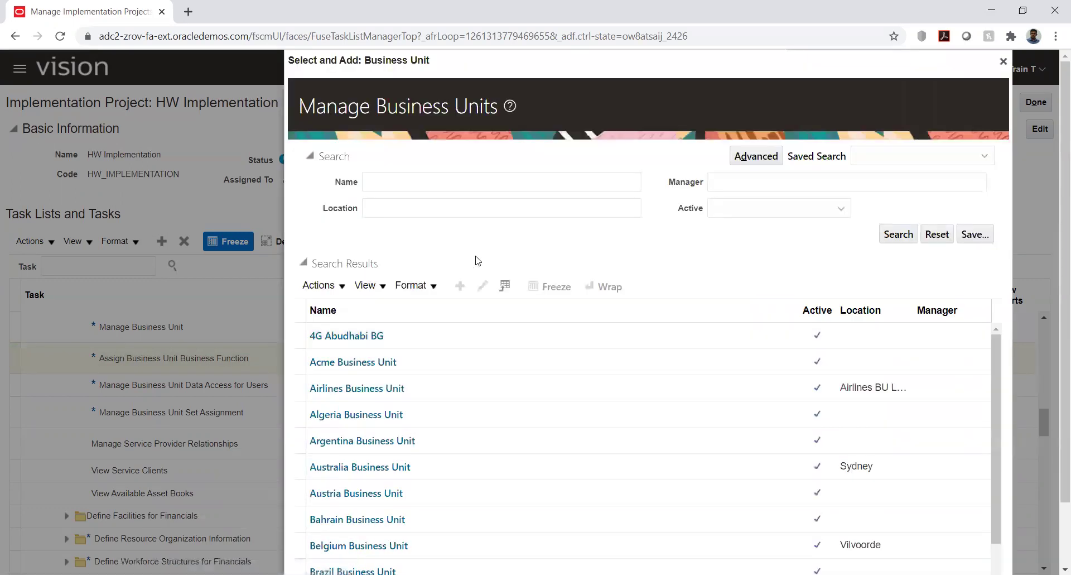
click(442, 184)
text(hw)
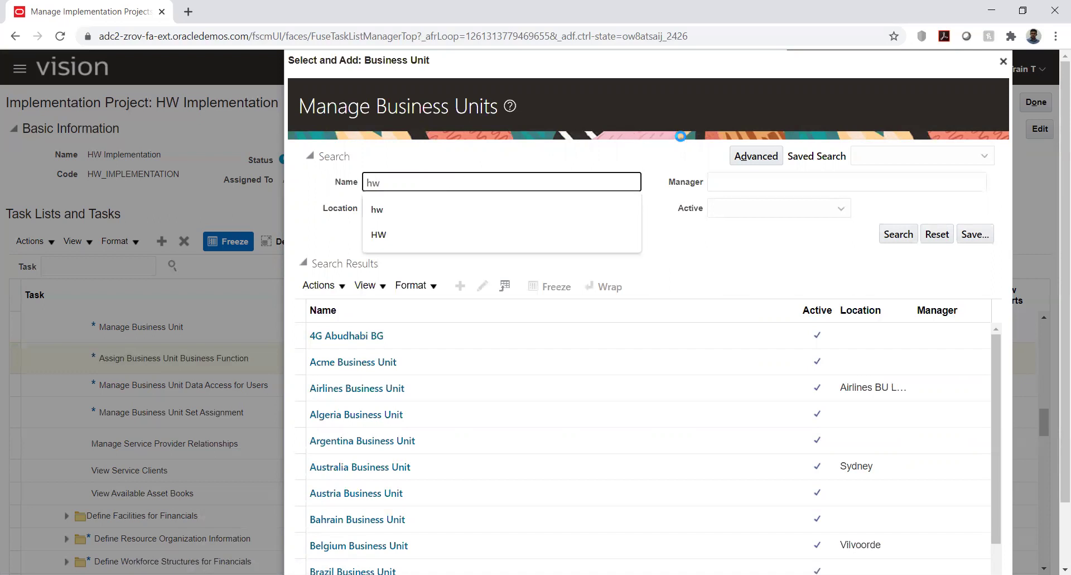
click(898, 234)
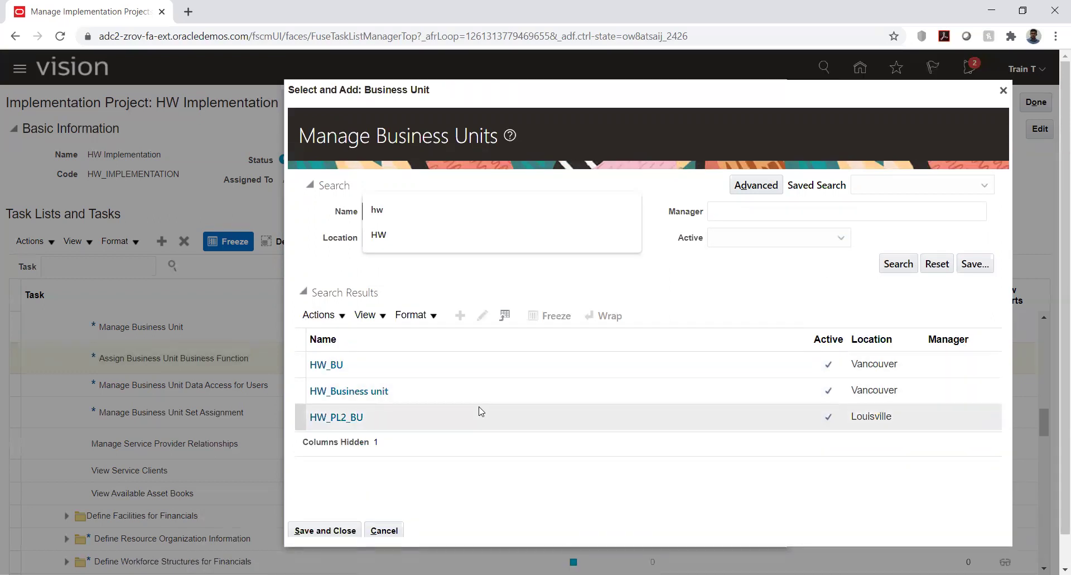
click(459, 390)
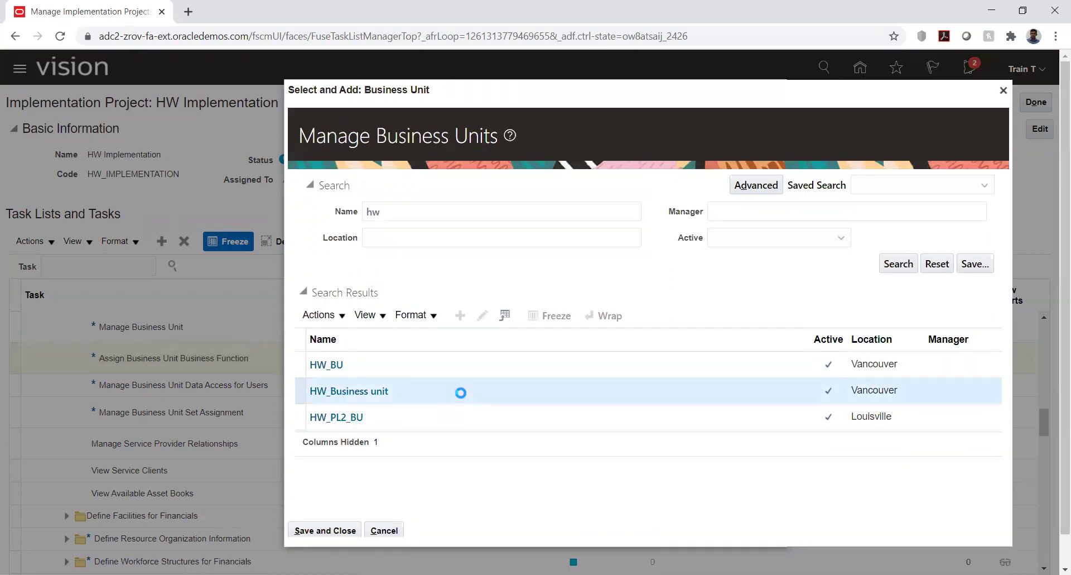
click(318, 530)
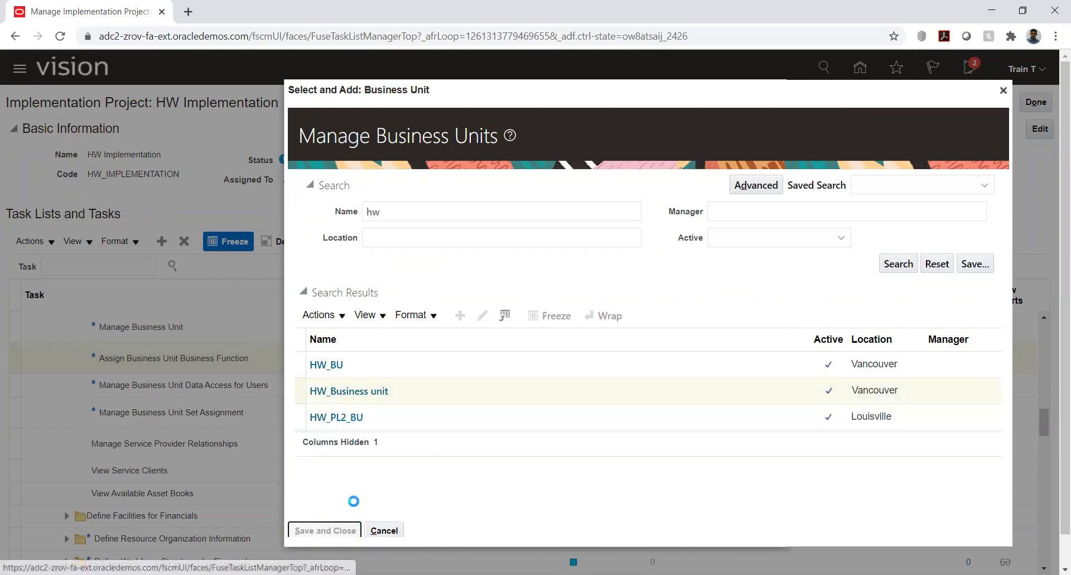
Search the primary ledgers for "hw" and assign ledger HW_PL with default legal entity HW_LE to the business unit
scroll(560, 271, down, 2)
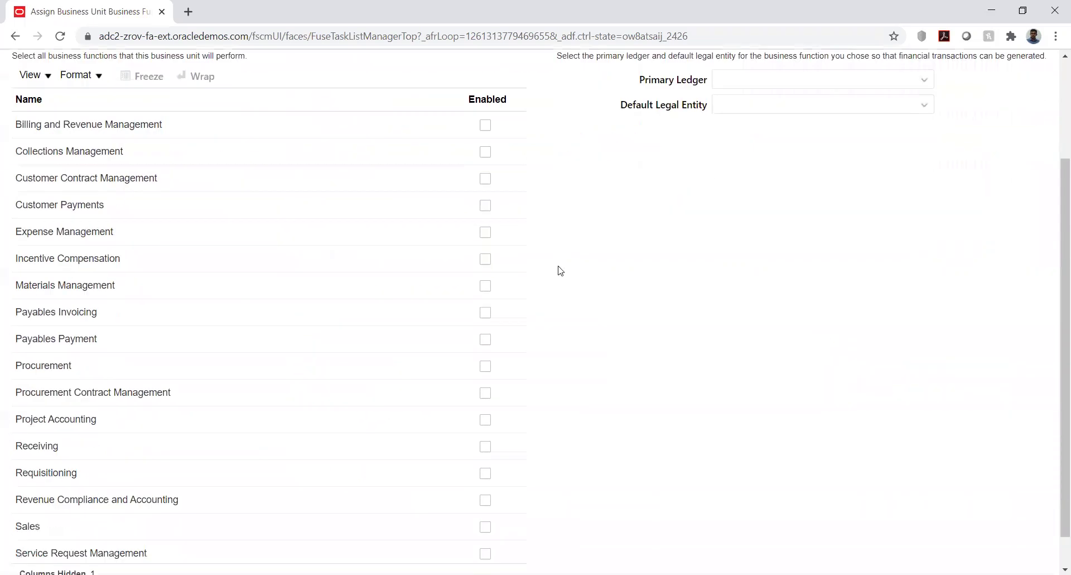
scroll(662, 182, up, 3)
click(737, 213)
text(hw)
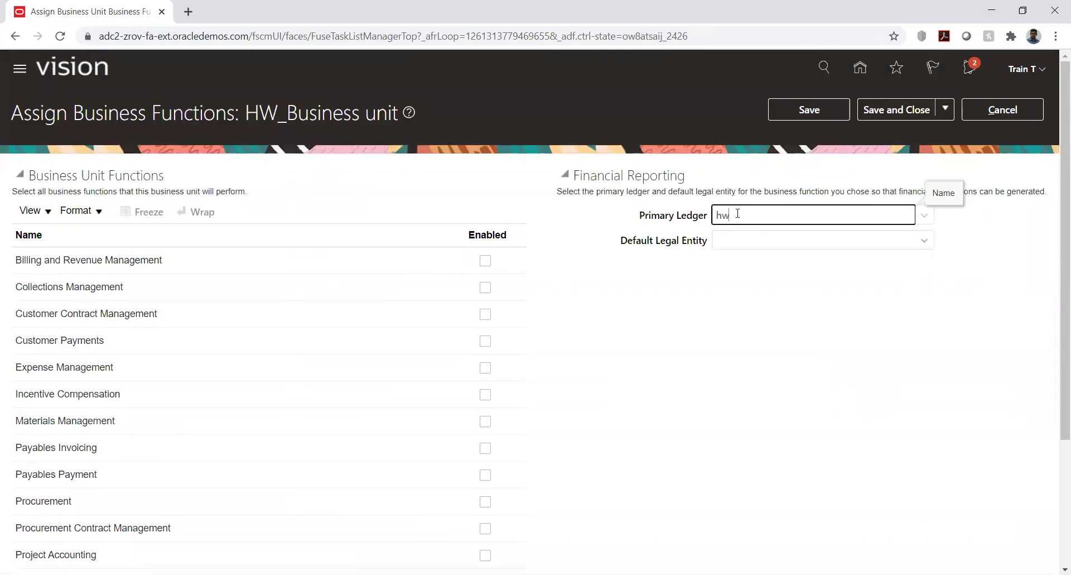
click(926, 216)
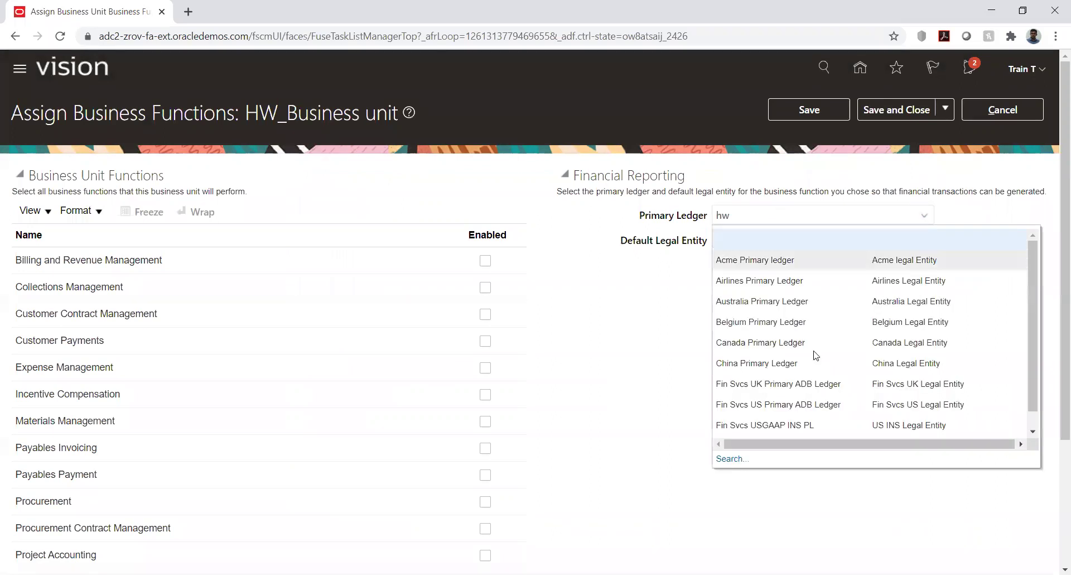
click(731, 458)
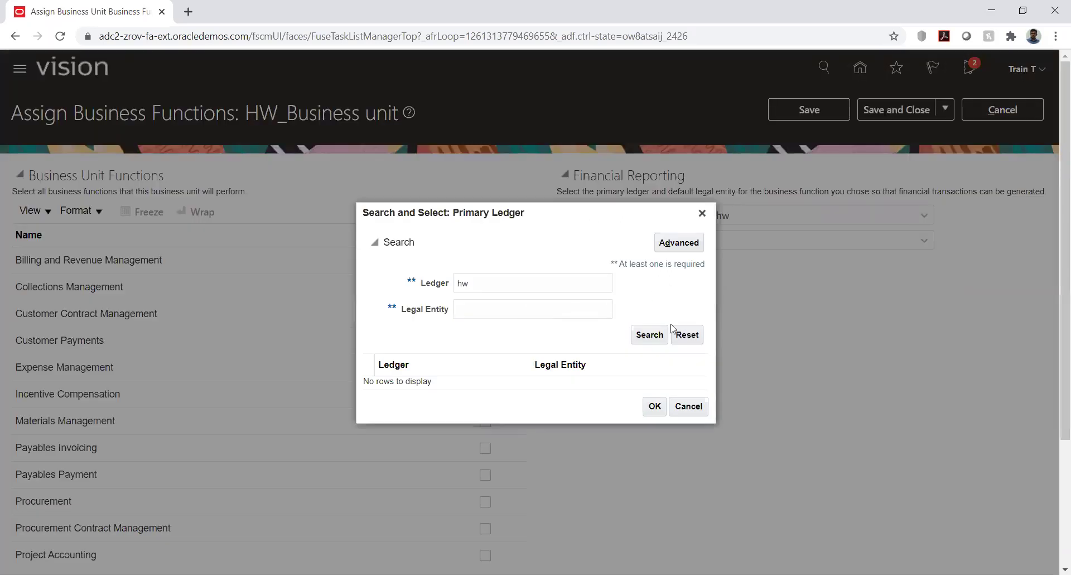
click(651, 334)
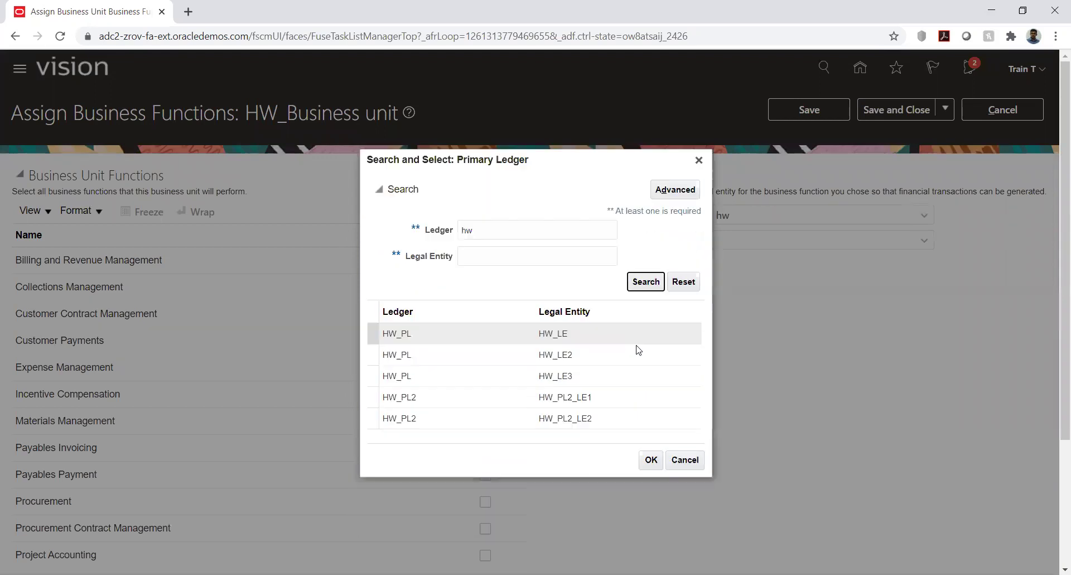
click(453, 336)
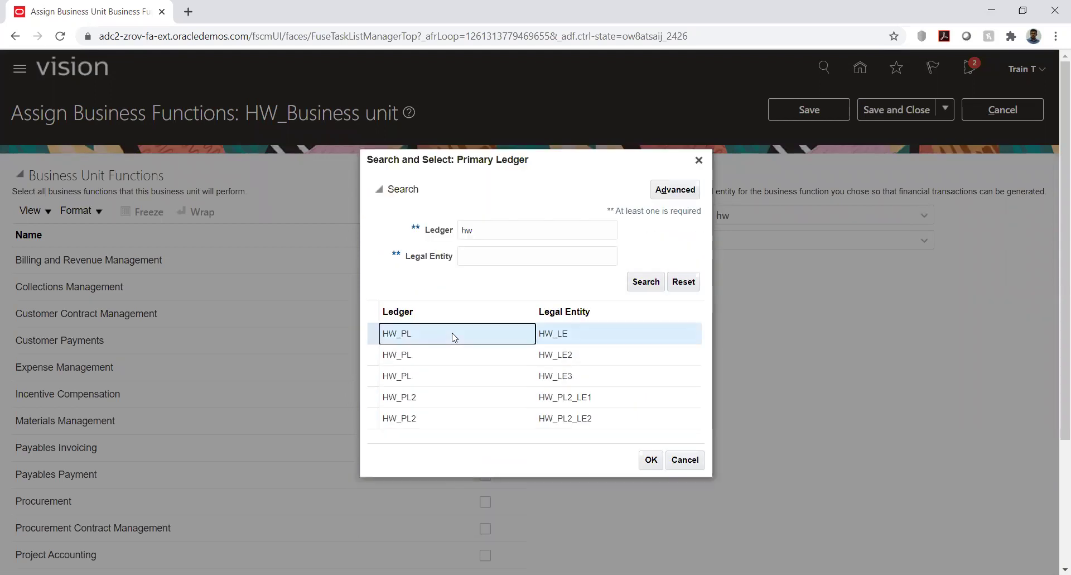
click(651, 459)
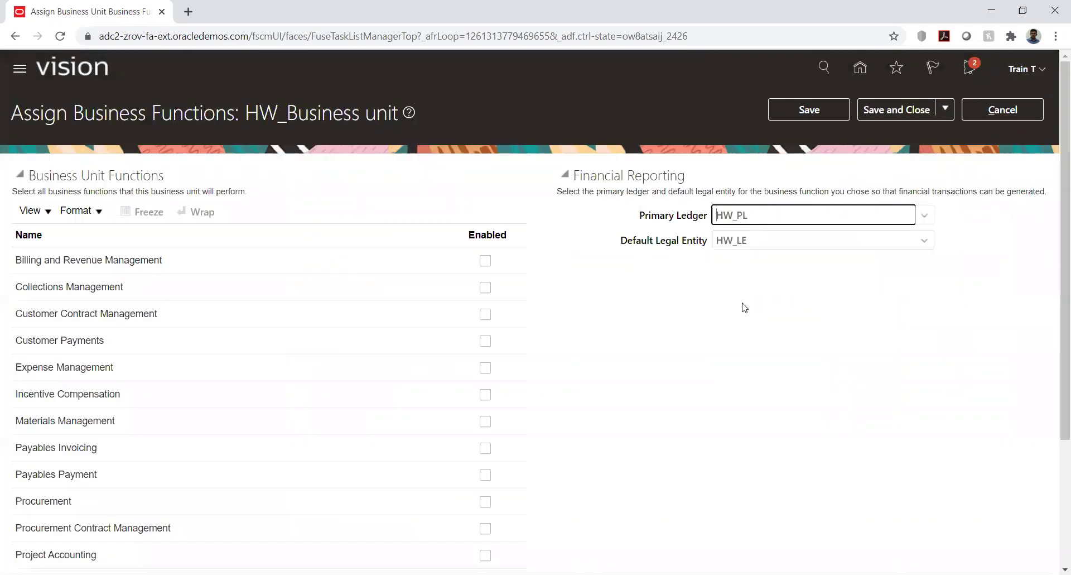
Enable Billing and Revenue Management, Collections Management, Customer Contract Management, Customer Payments and Expense Management for HW_Business unit
click(485, 261)
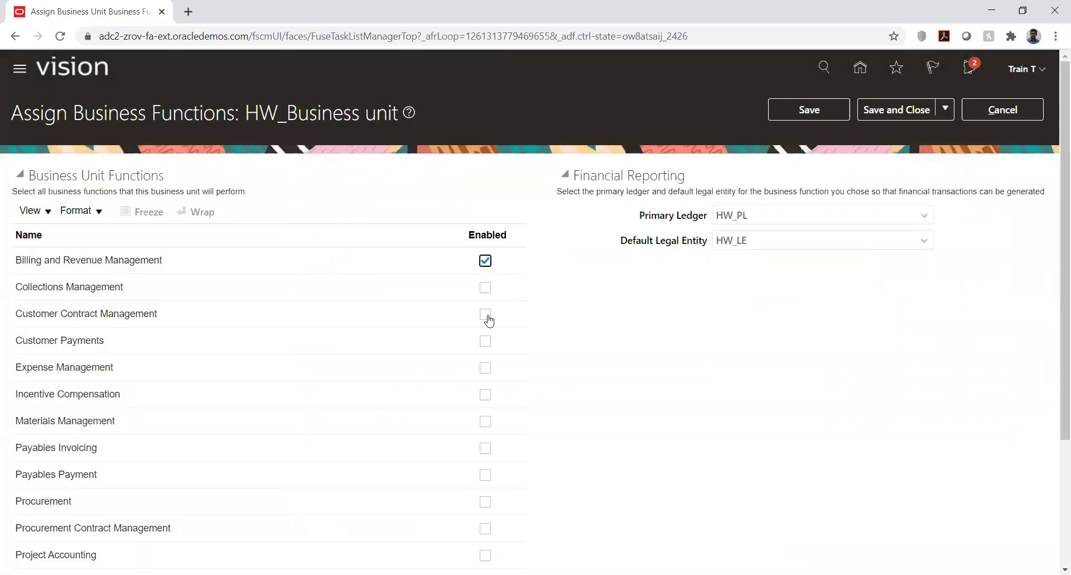
click(485, 288)
click(485, 341)
click(486, 369)
Enable Materials Management, Payables Invoicing, Payables Payment, Procurement and Procurement Contract Management for HW_Business unit
click(485, 422)
click(486, 448)
click(485, 475)
click(486, 501)
click(486, 529)
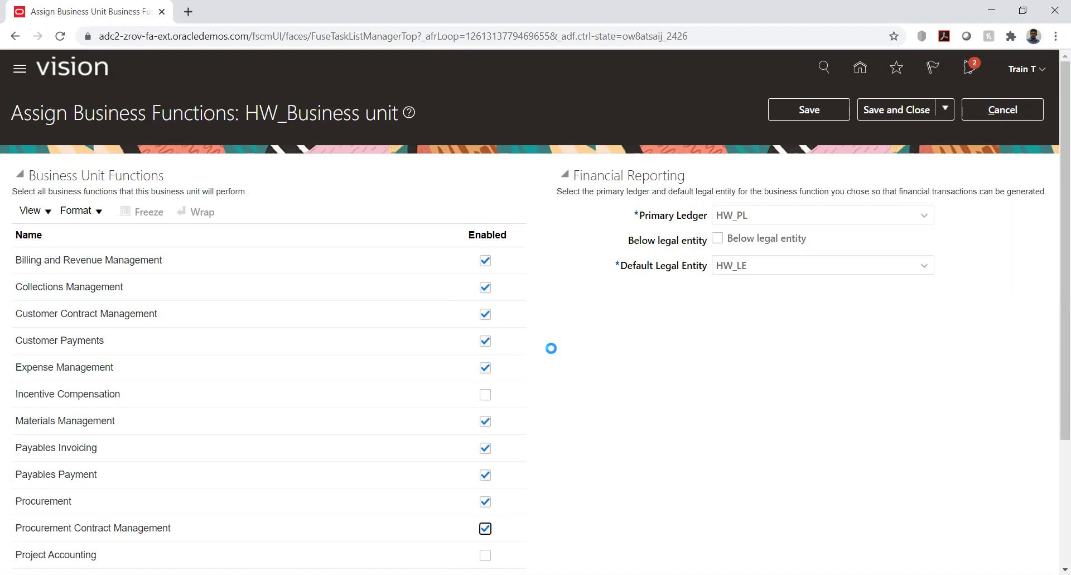
Enable the Receiving, Requisitioning, and Revenue Compliance and Accounting functions for HW_Business unit
scroll(550, 351, down, 3)
click(486, 411)
click(489, 438)
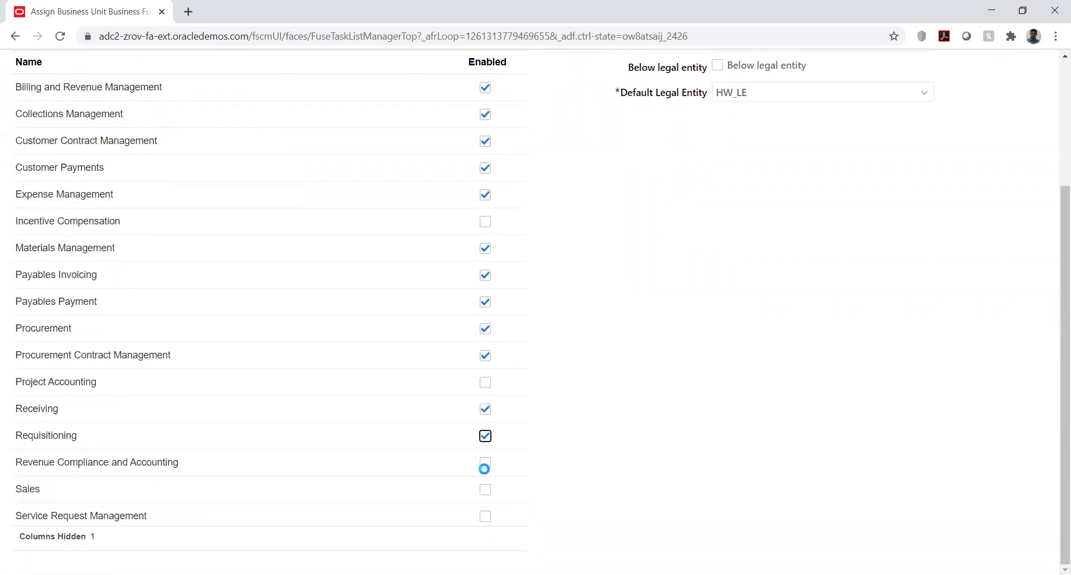
click(485, 463)
Mark the business unit as below legal entity, then save and close the business function assignment, accepting the warnings
scroll(741, 391, up, 3)
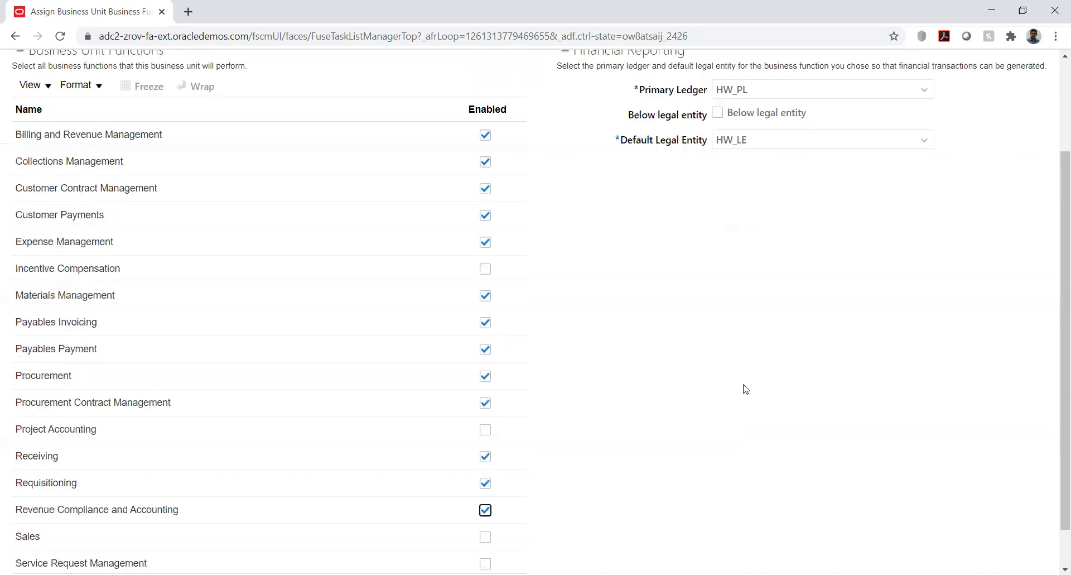
click(715, 239)
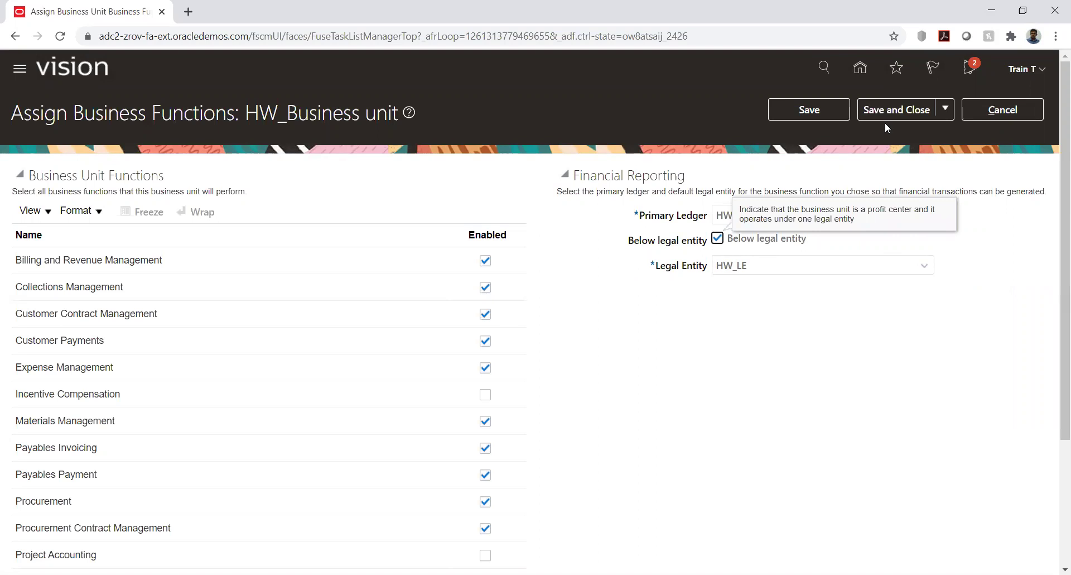
click(834, 114)
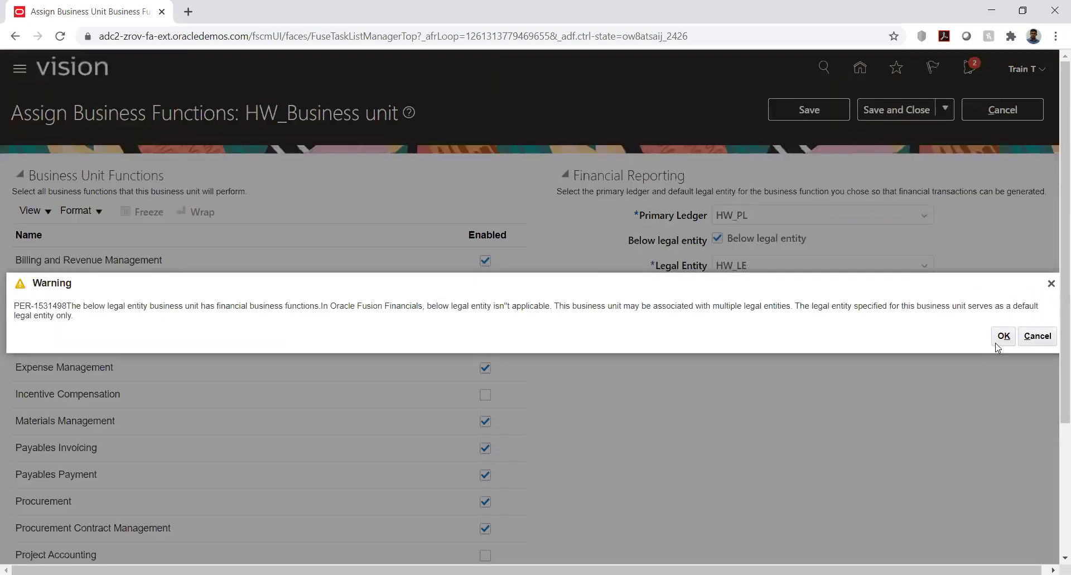
click(1003, 336)
click(891, 110)
click(1004, 336)
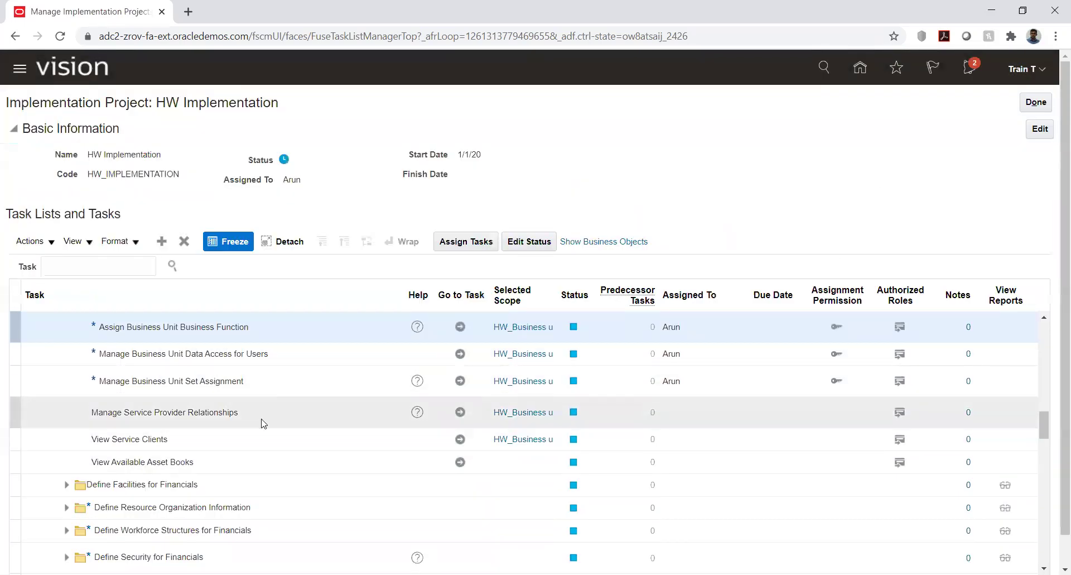
Open the Manage Common Options for Payables and Procurement task under Define Payables with HW_Business unit as the scope
scroll(262, 416, down, 3)
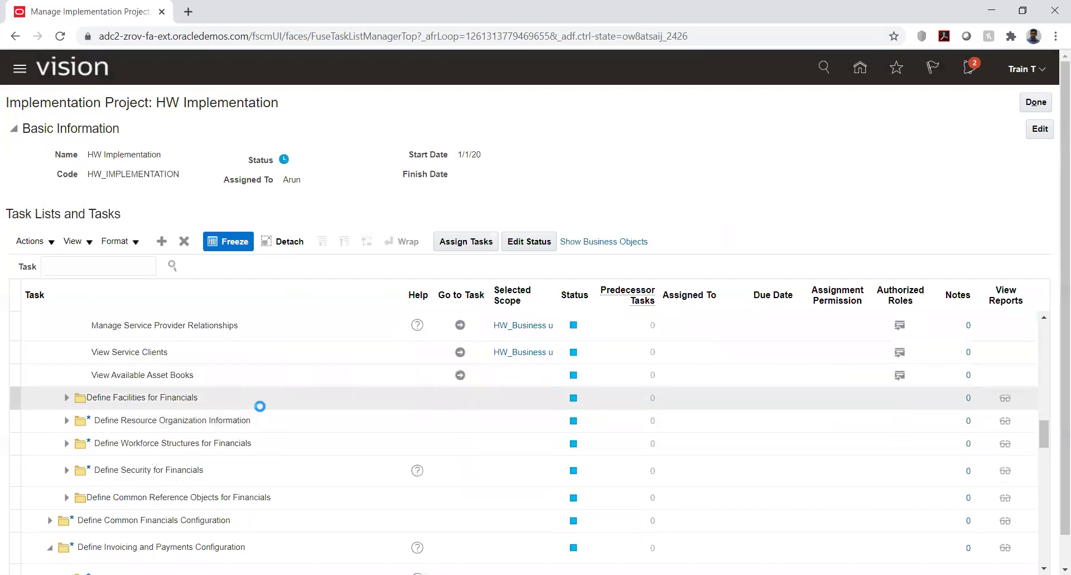
scroll(260, 406, down, 3)
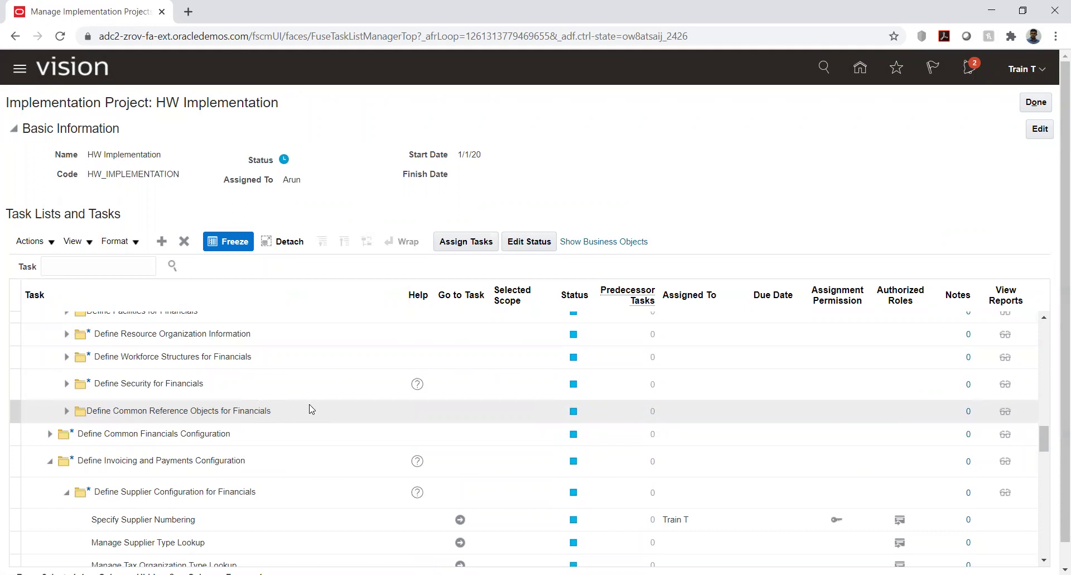
scroll(307, 412, down, 2)
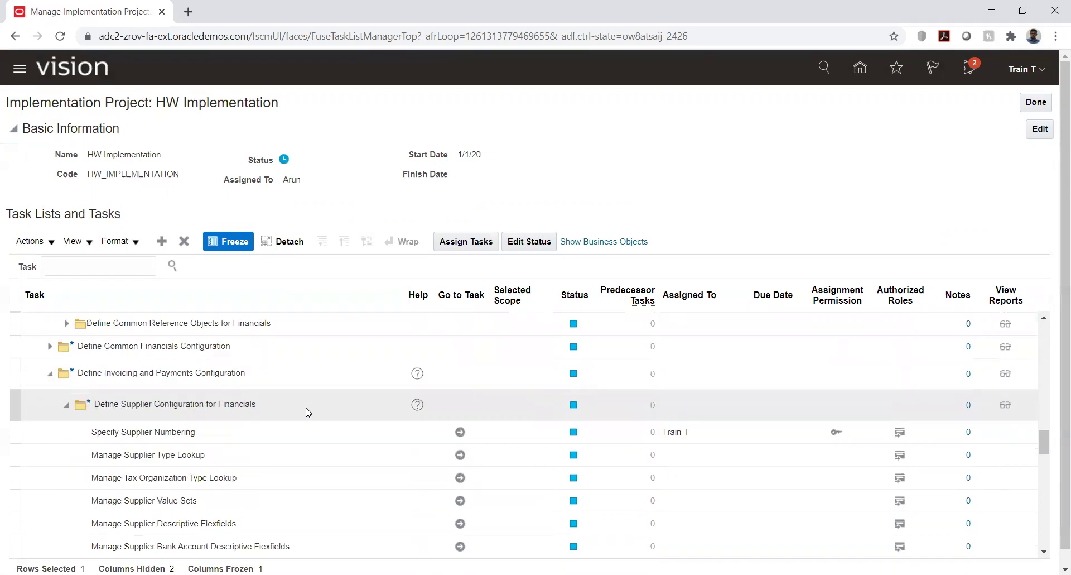
scroll(307, 412, down, 2)
scroll(306, 411, down, 4)
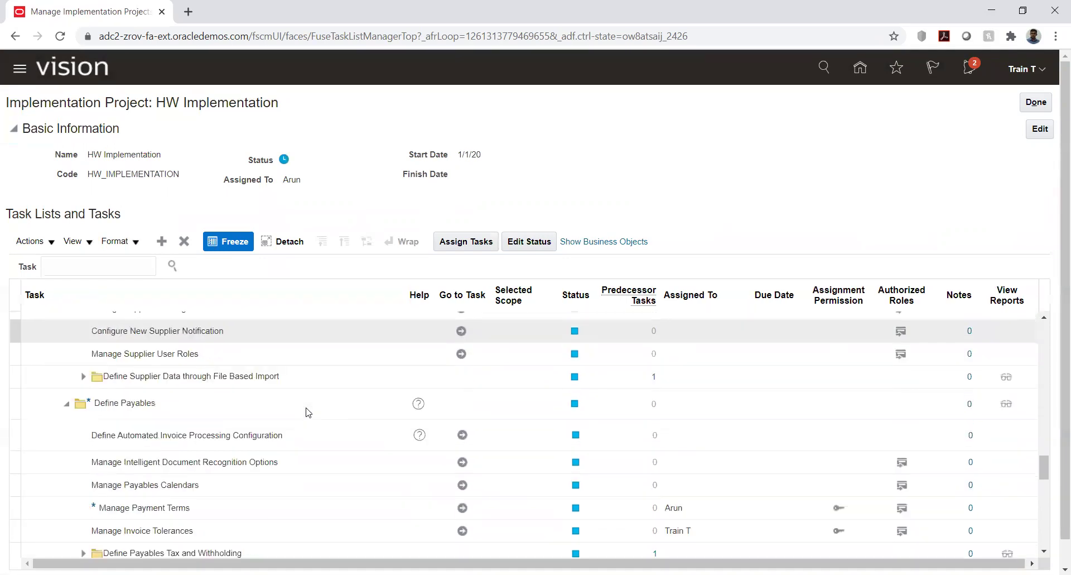
scroll(307, 412, down, 2)
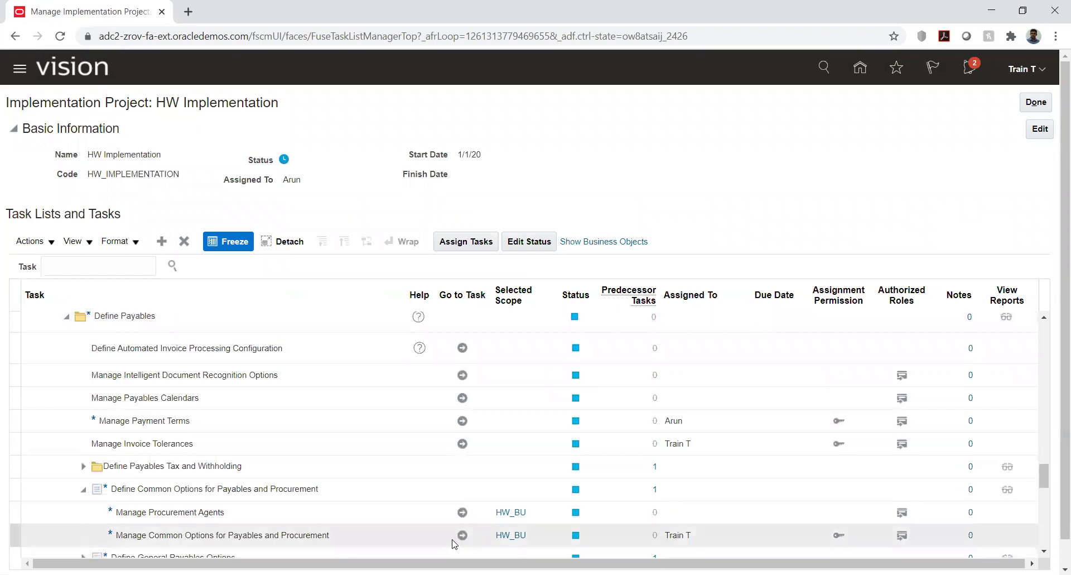
click(511, 536)
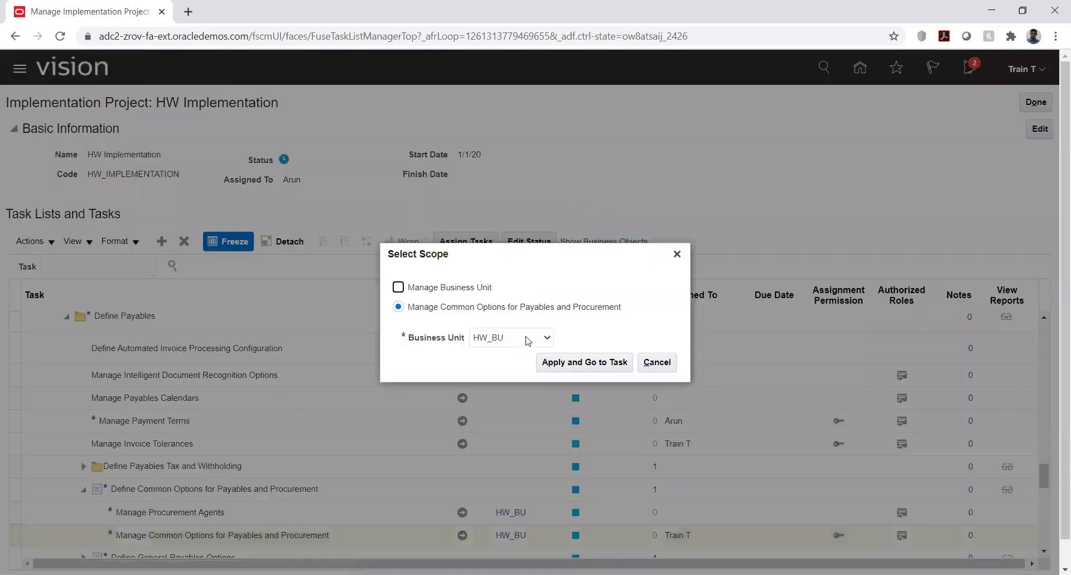
click(524, 345)
click(519, 363)
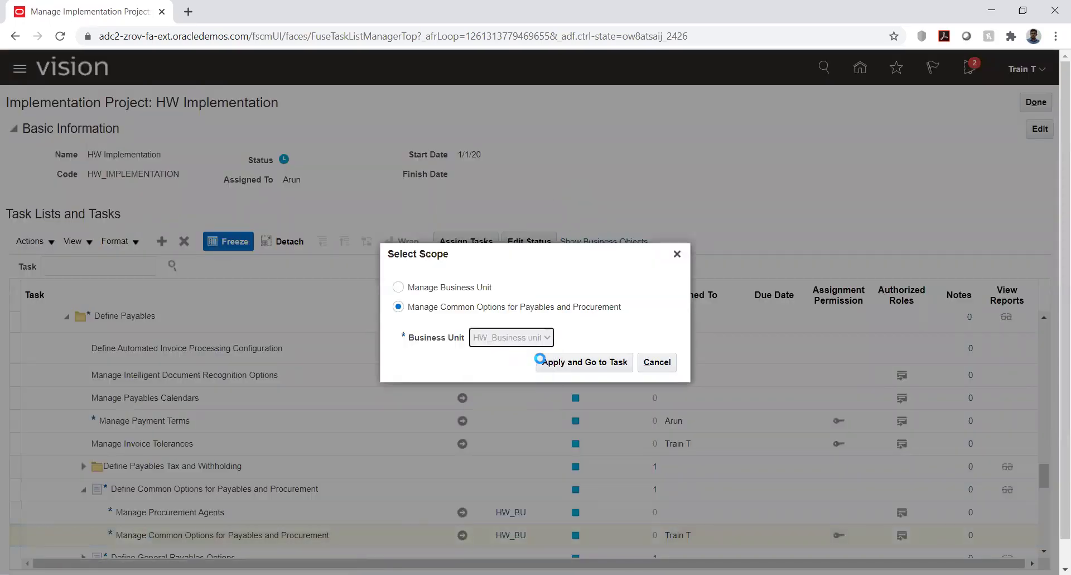
click(589, 362)
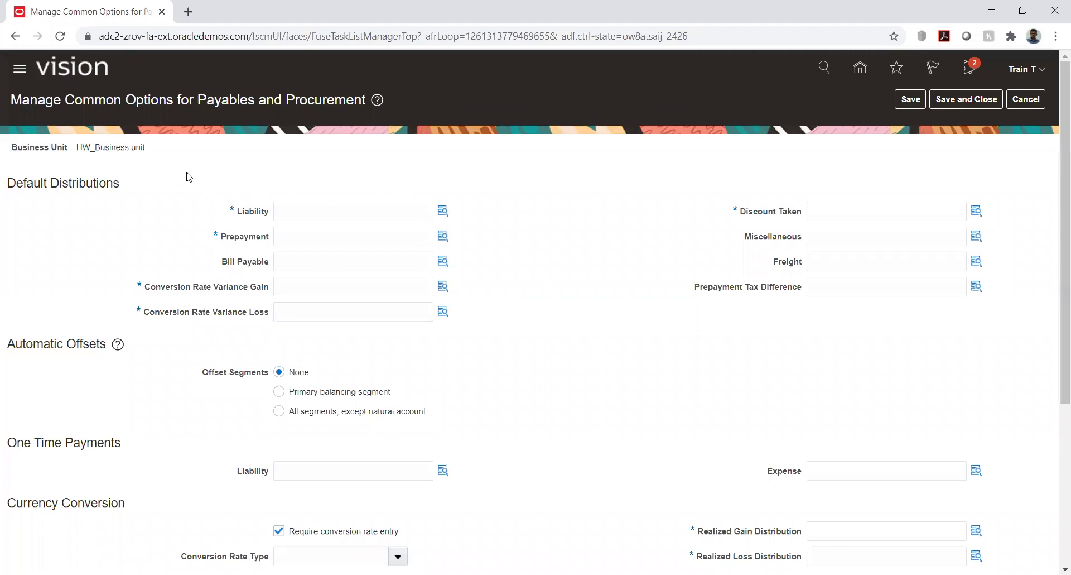
Examine the account segments offered for the default Liability distribution, then leave without choosing an account
click(442, 211)
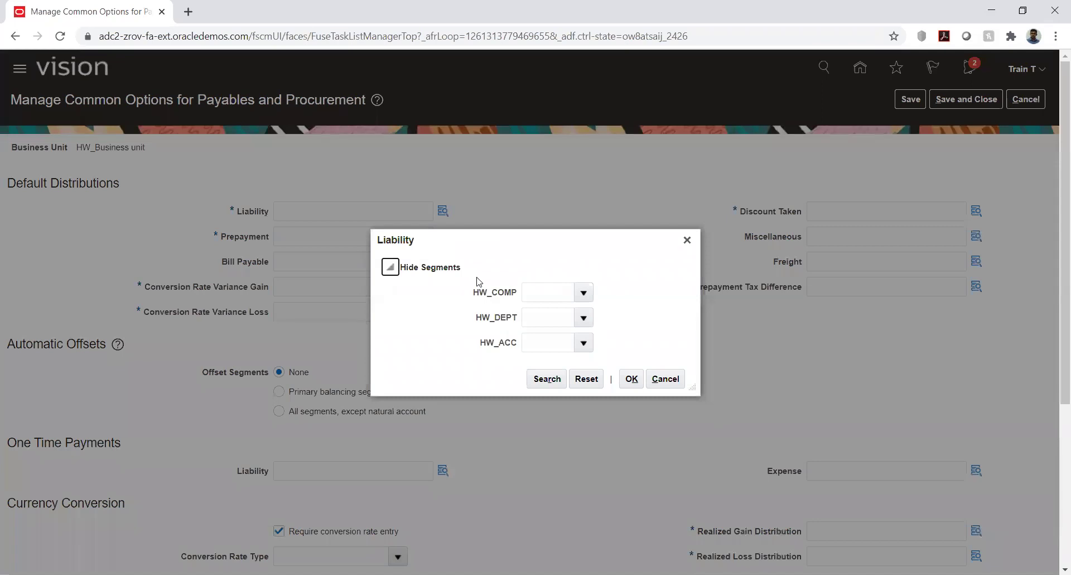
click(665, 379)
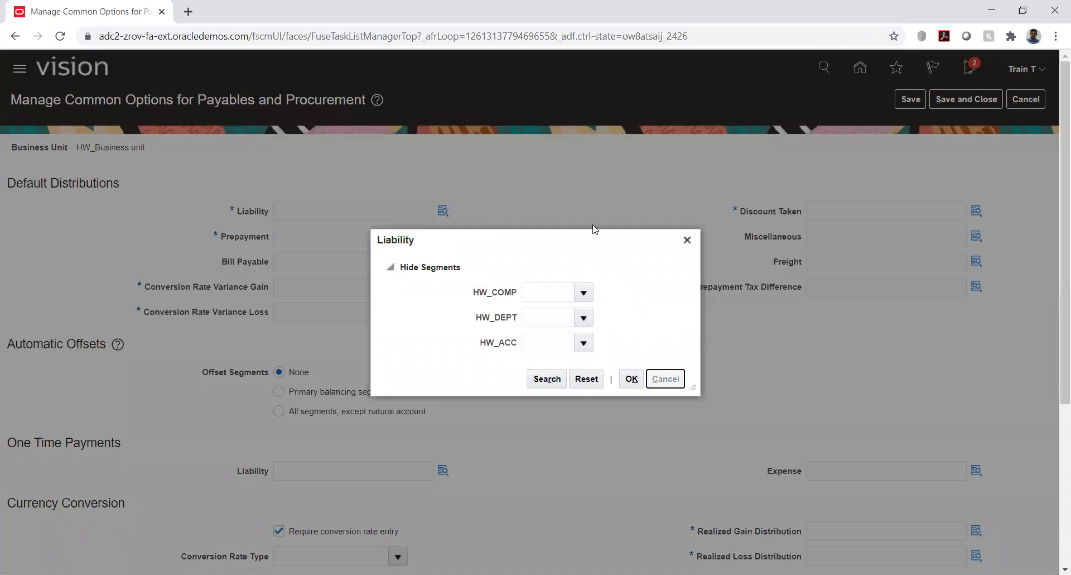
click(495, 241)
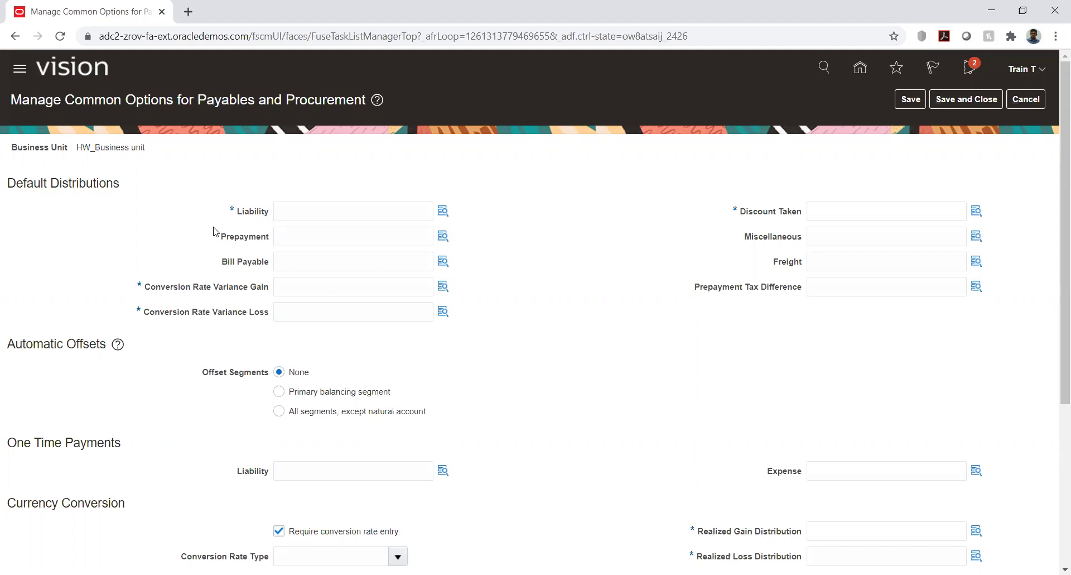
Review the Liability, Prepayment and Bill Payable fields in the default distributions
drag(236, 216, 261, 236)
click(157, 256)
drag(238, 212, 263, 236)
click(204, 262)
scroll(212, 260, down, 1)
drag(222, 192, 270, 195)
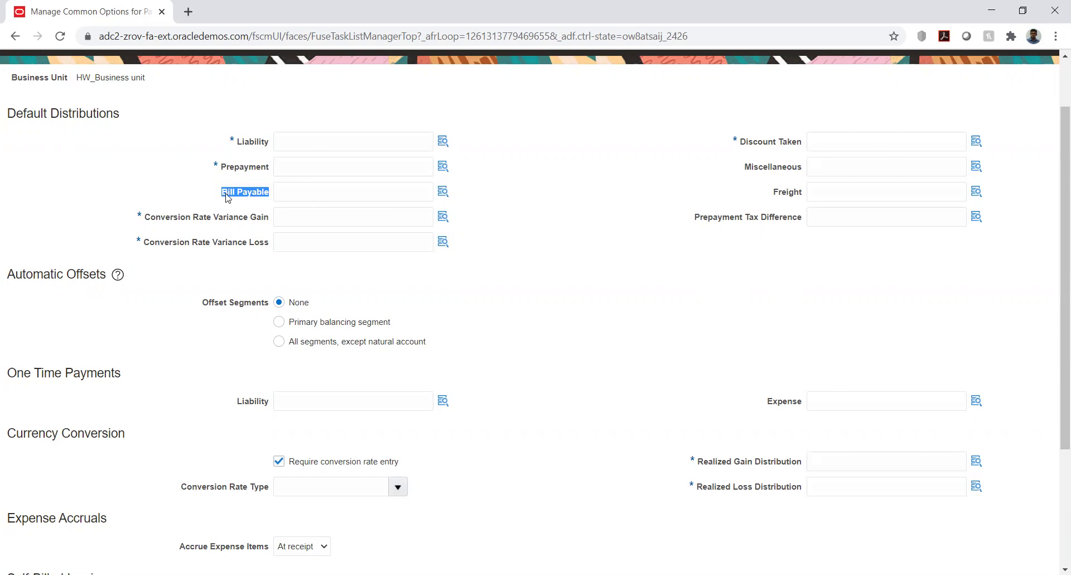
click(304, 197)
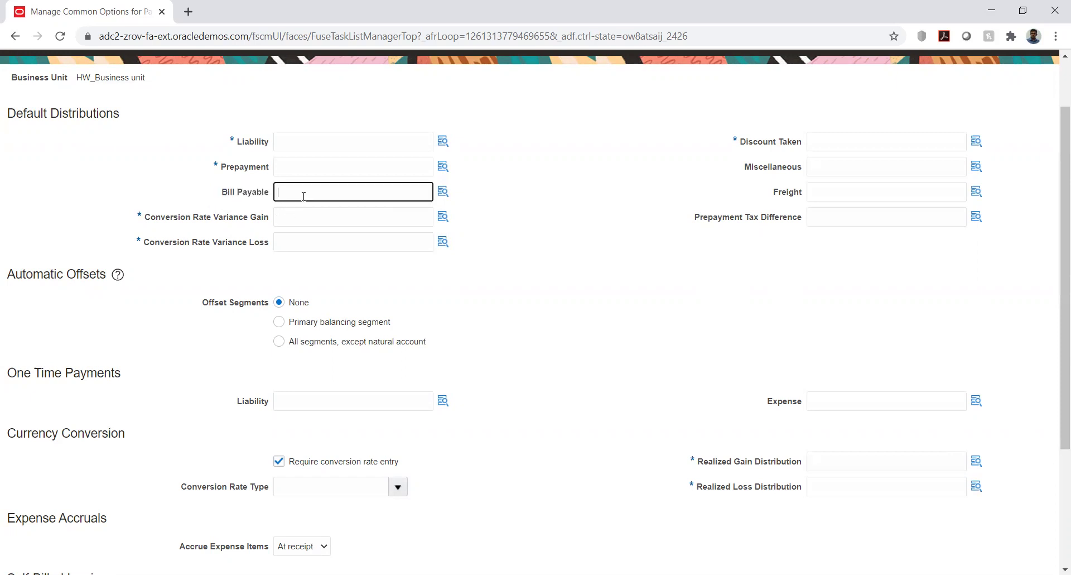
click(555, 184)
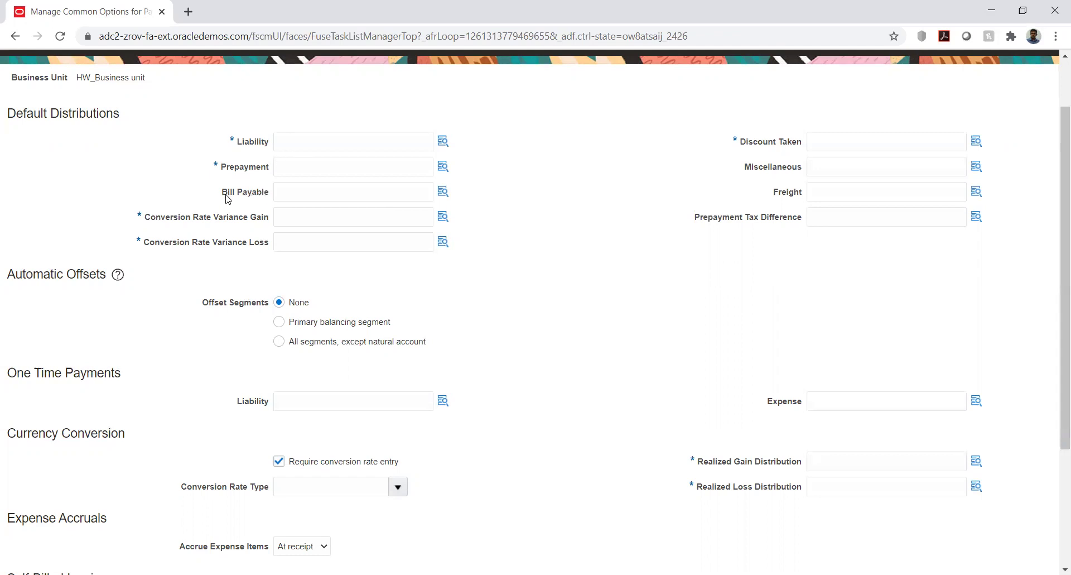
mouse_move(221, 192)
mouse_down()
mouse_move(266, 192)
mouse_move(229, 175)
mouse_move(214, 190)
mouse_up()
click(254, 211)
drag(224, 194, 269, 198)
click(233, 196)
Review the Conversion Rate Variance Gain and Loss fields and check the account lookup for the gain distribution
drag(150, 224, 260, 219)
drag(149, 244, 265, 249)
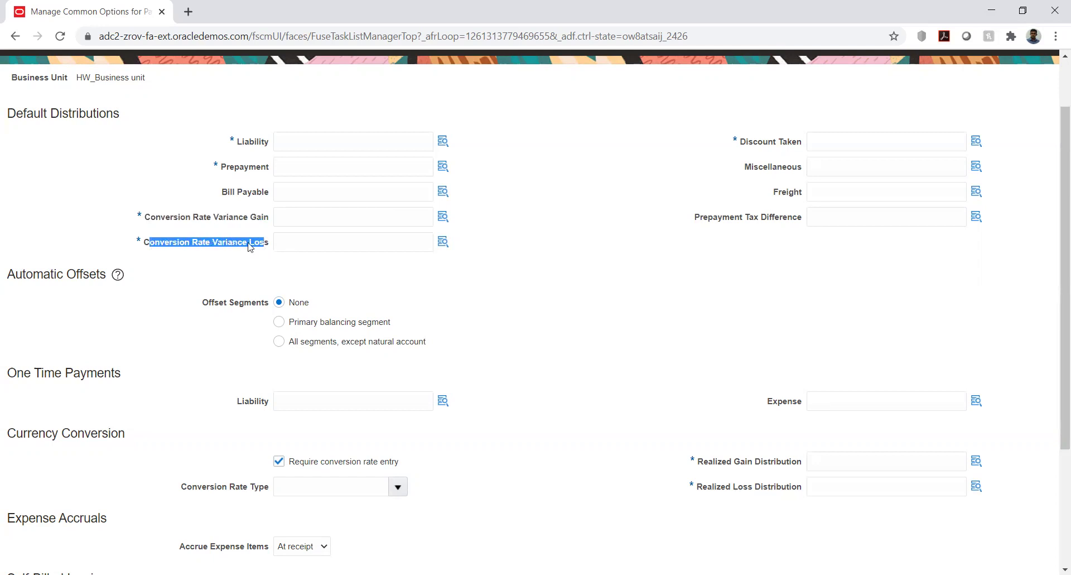
click(128, 184)
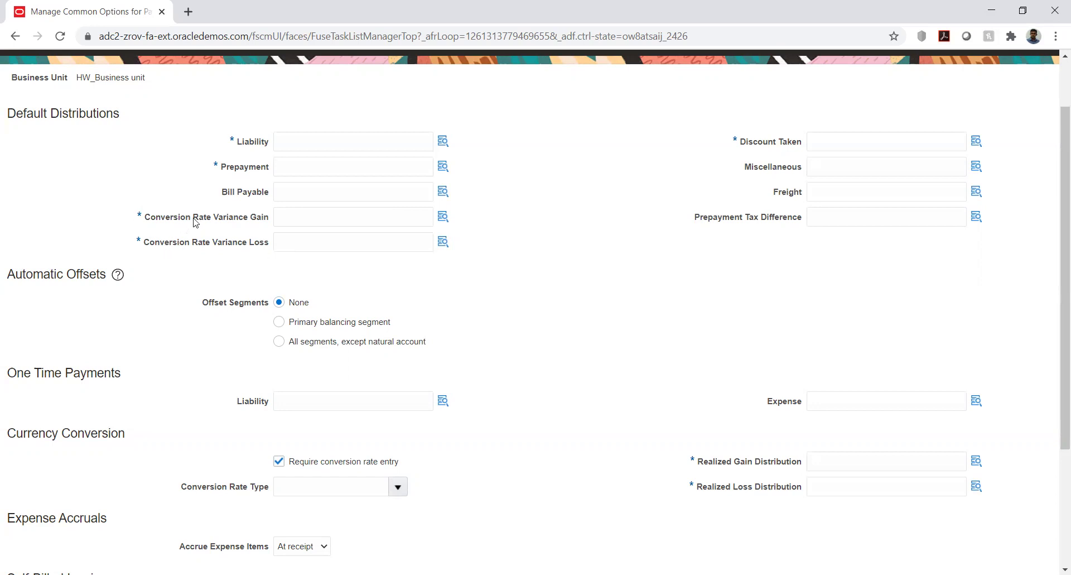
drag(194, 221, 257, 221)
drag(197, 246, 249, 263)
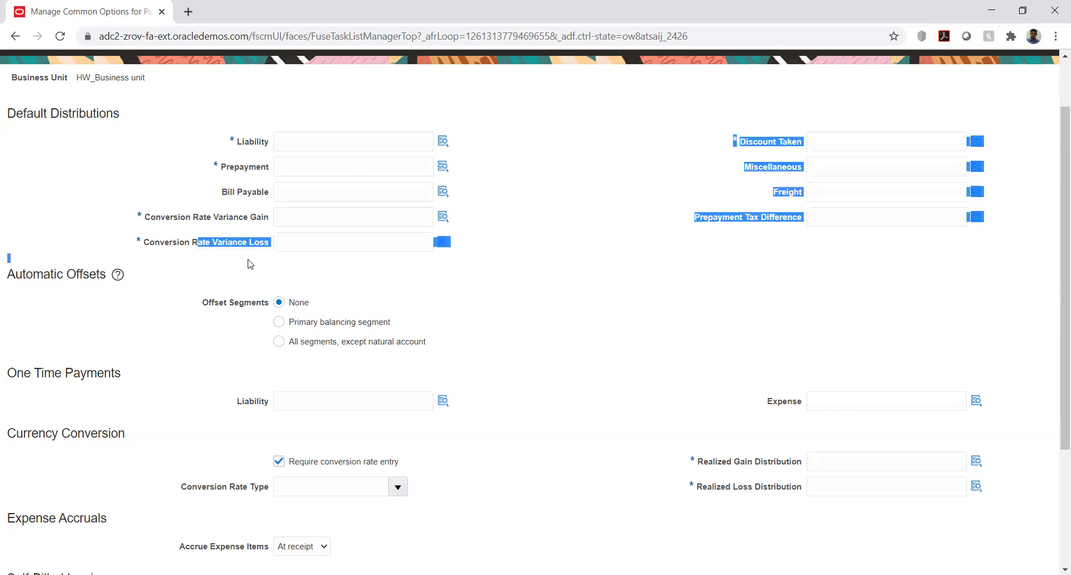
click(244, 271)
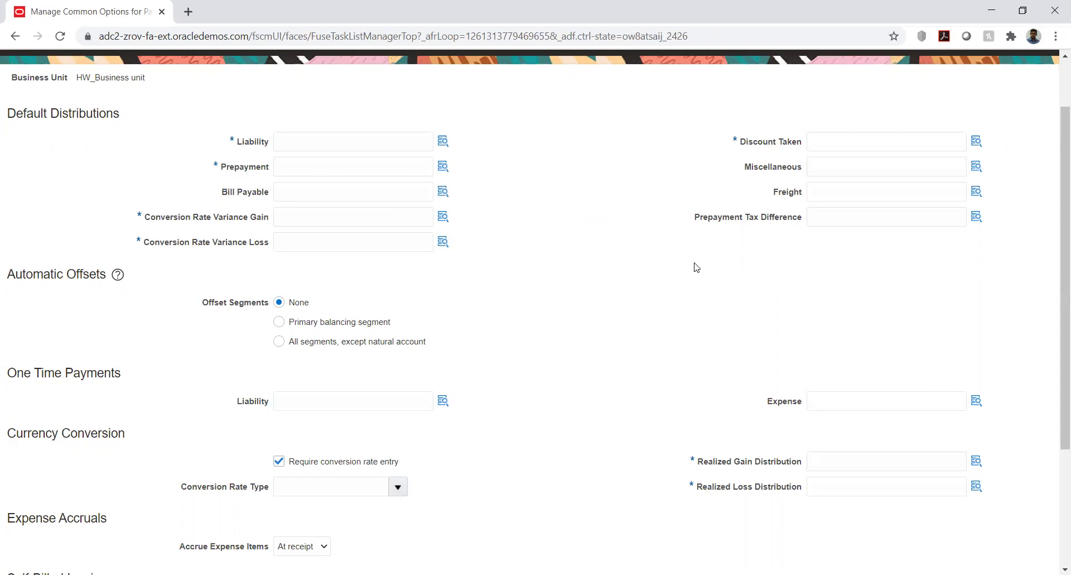
click(444, 217)
click(444, 218)
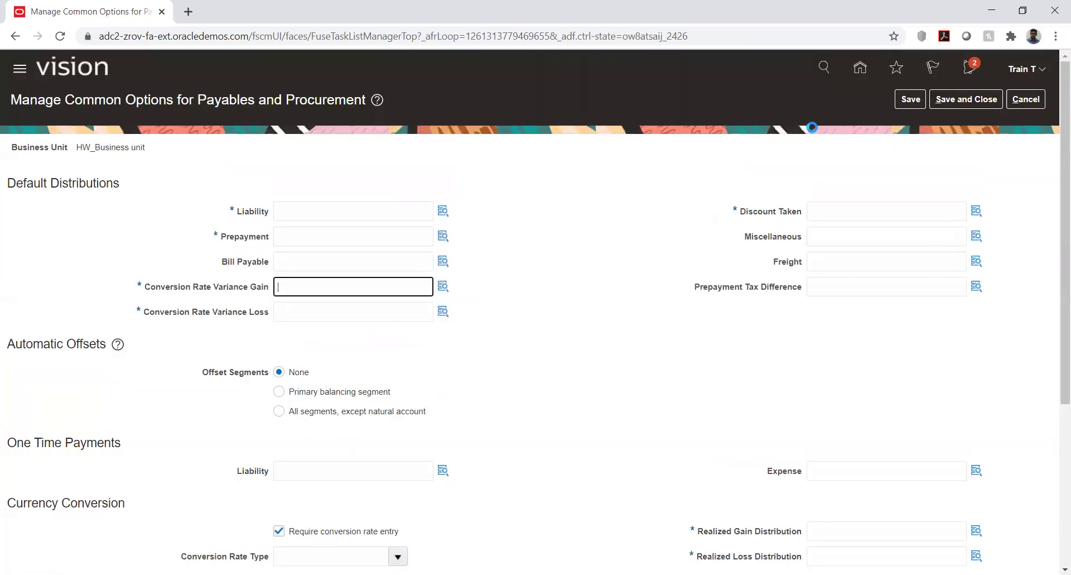
click(661, 205)
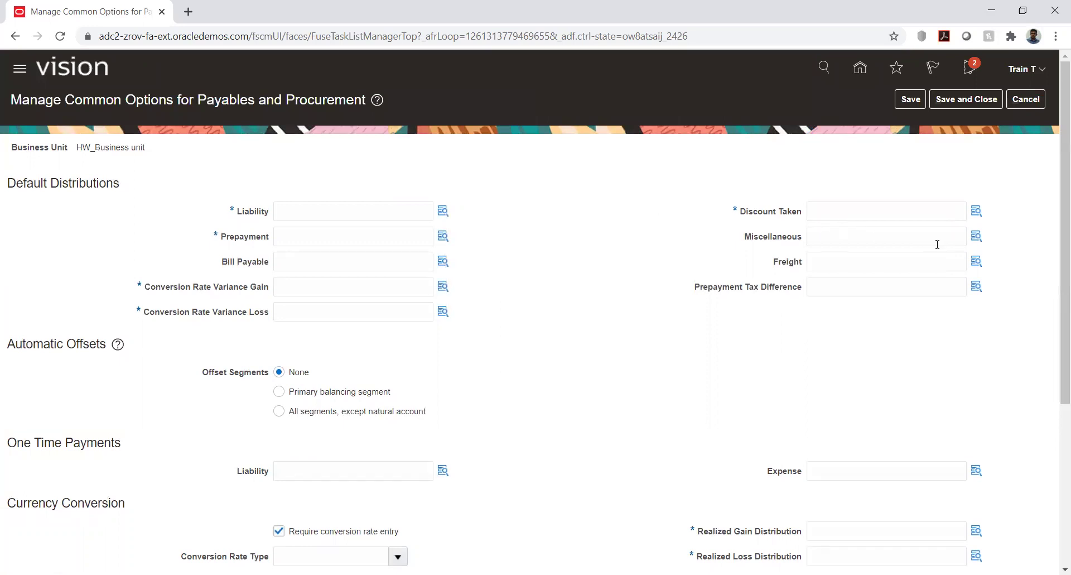
Review the Discount Taken, Miscellaneous, Freight and Prepayment Tax Difference distributions, checking the account lookup for the first two
click(976, 214)
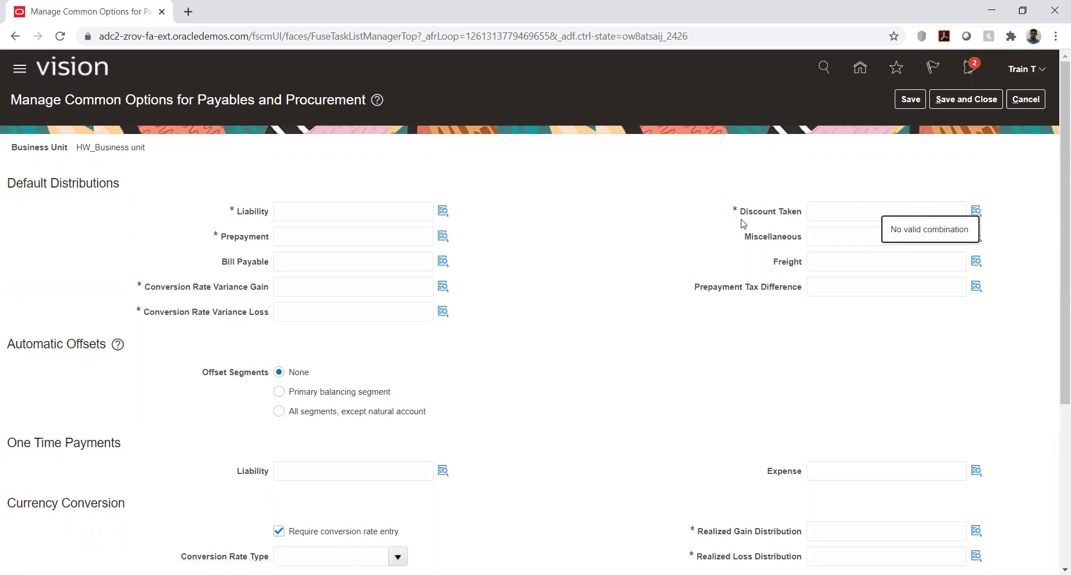
drag(741, 218, 803, 220)
click(687, 235)
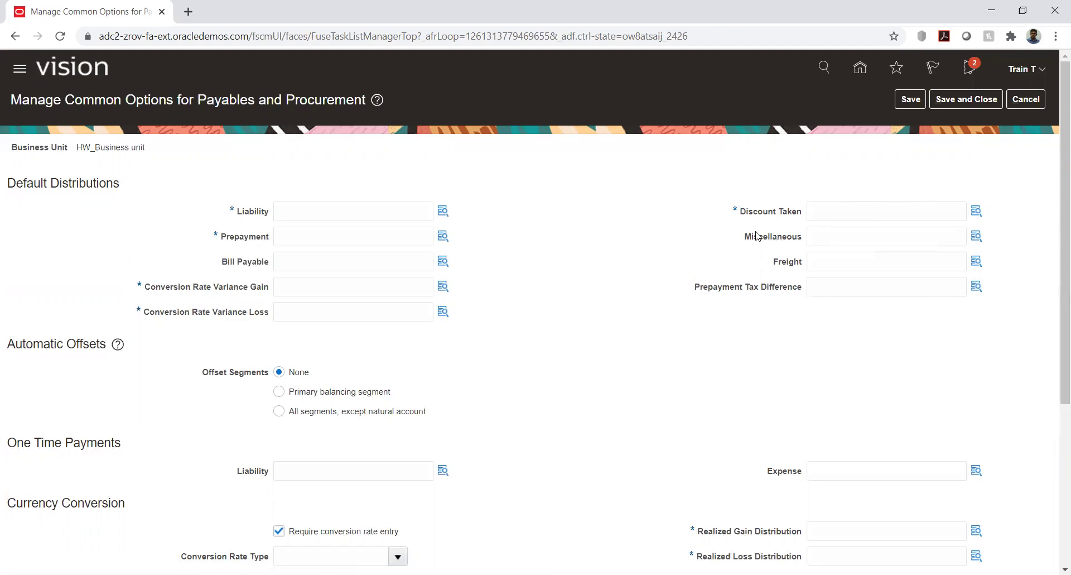
drag(746, 237, 805, 242)
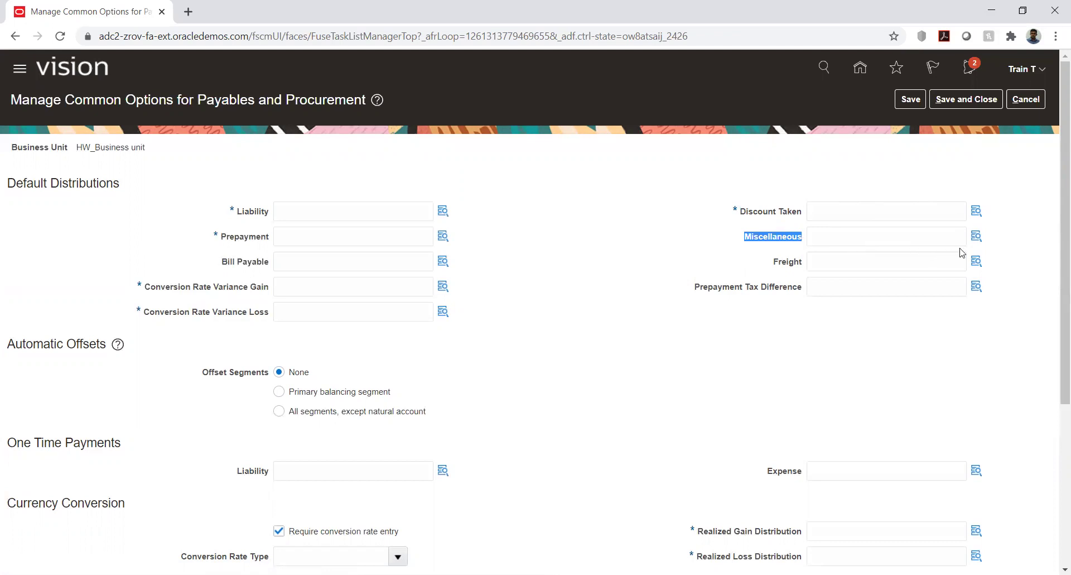
click(976, 236)
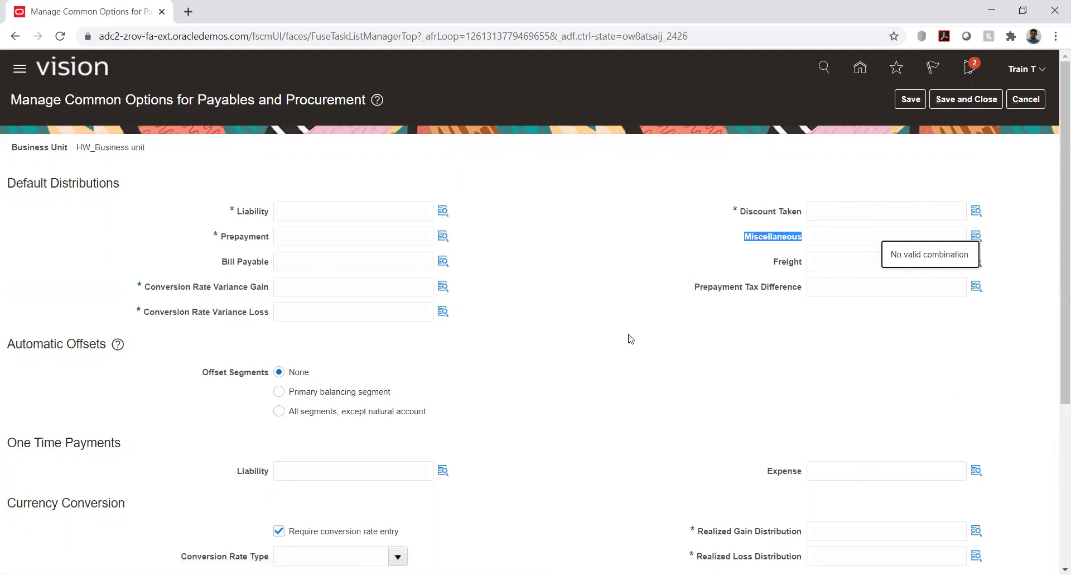
click(789, 362)
click(859, 269)
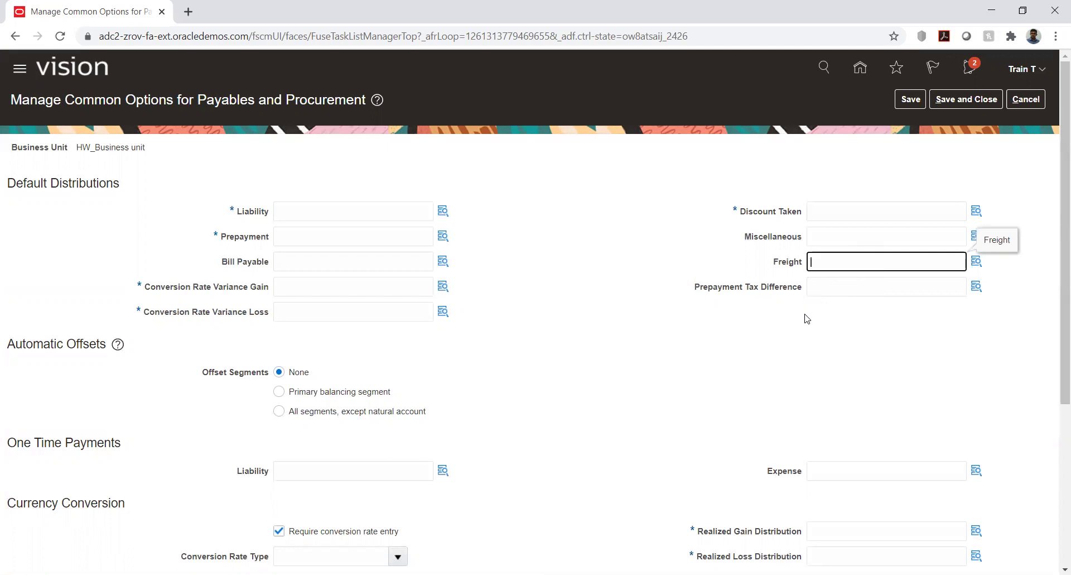
click(807, 330)
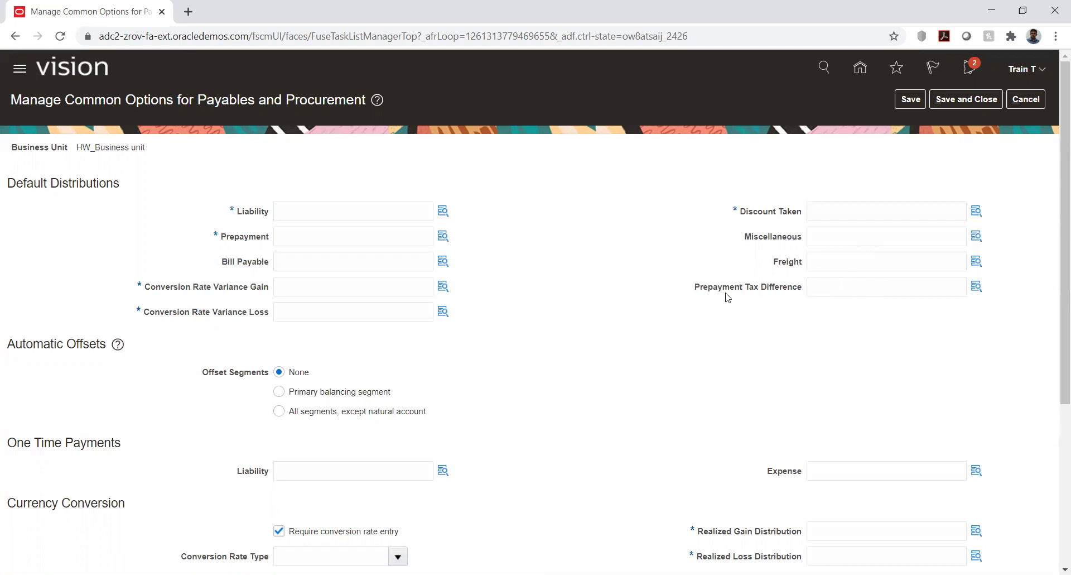
drag(695, 289, 806, 300)
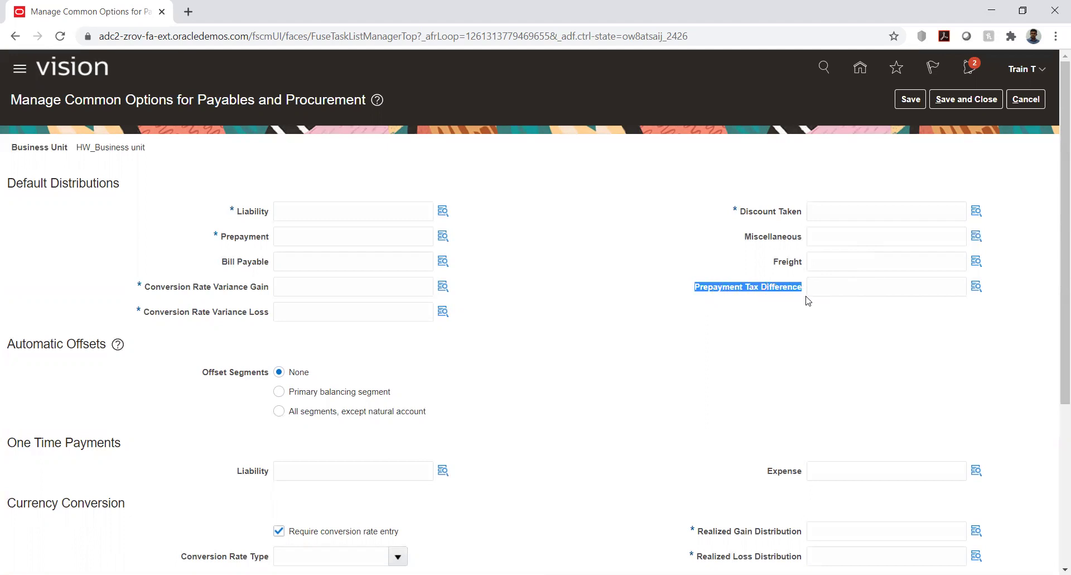
click(716, 333)
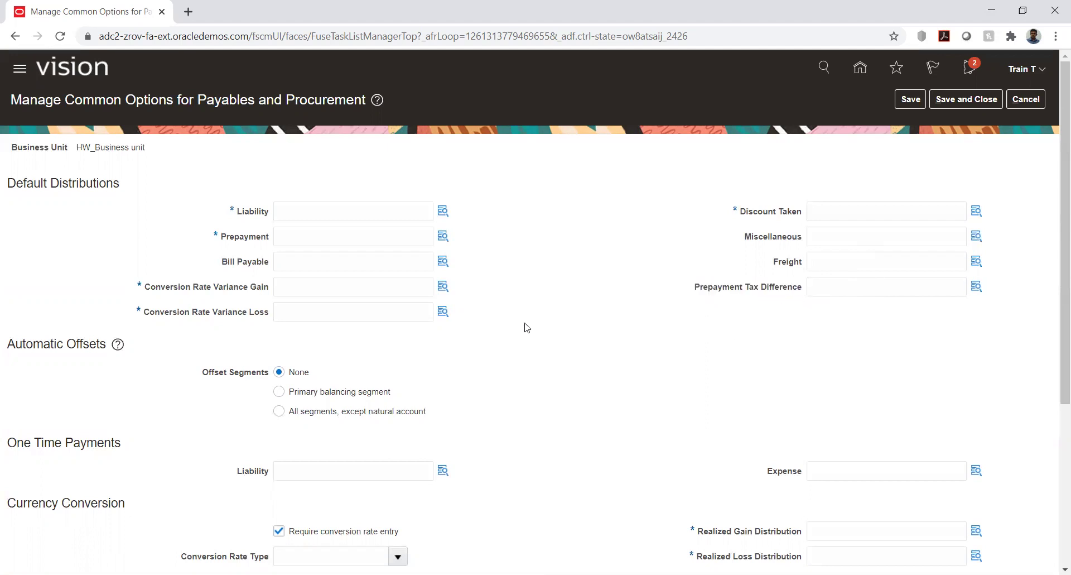
Review the Currency Conversion rate types and the realized gain and loss fields, then check the Accrue Expense Items choices
scroll(527, 327, down, 5)
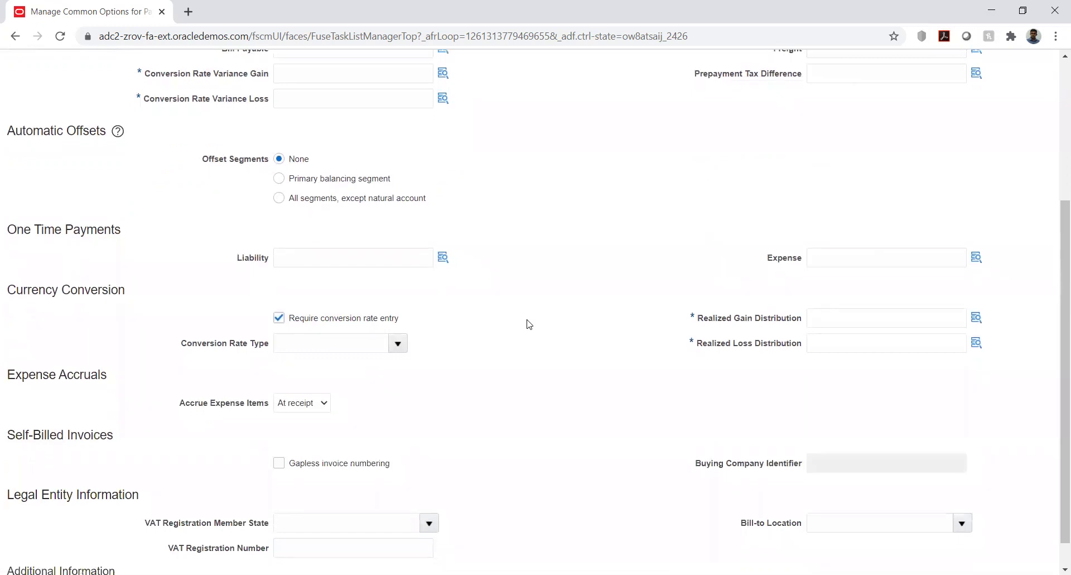
scroll(529, 323, down, 1)
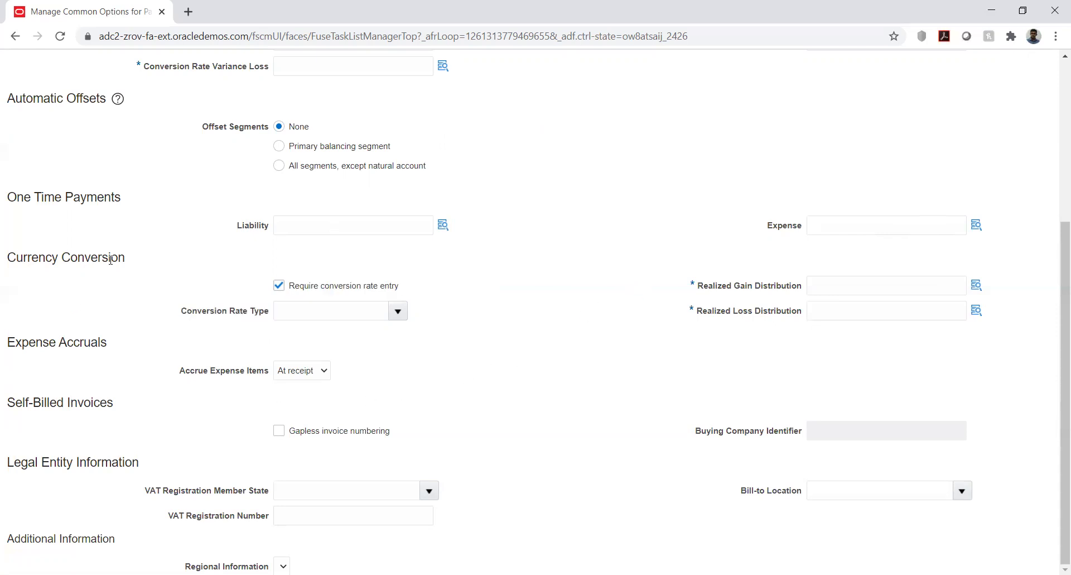
click(398, 311)
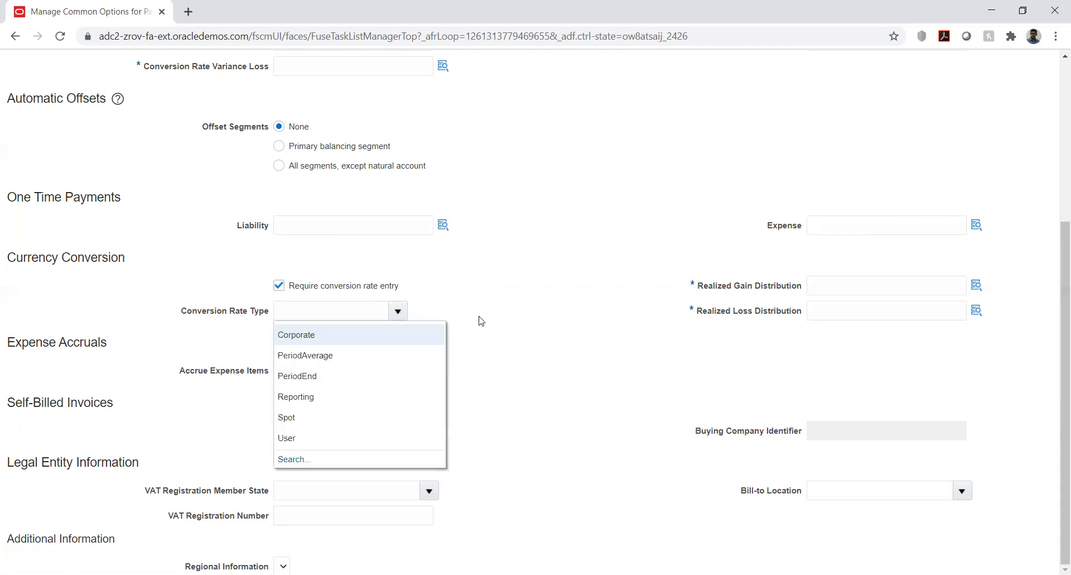
click(556, 318)
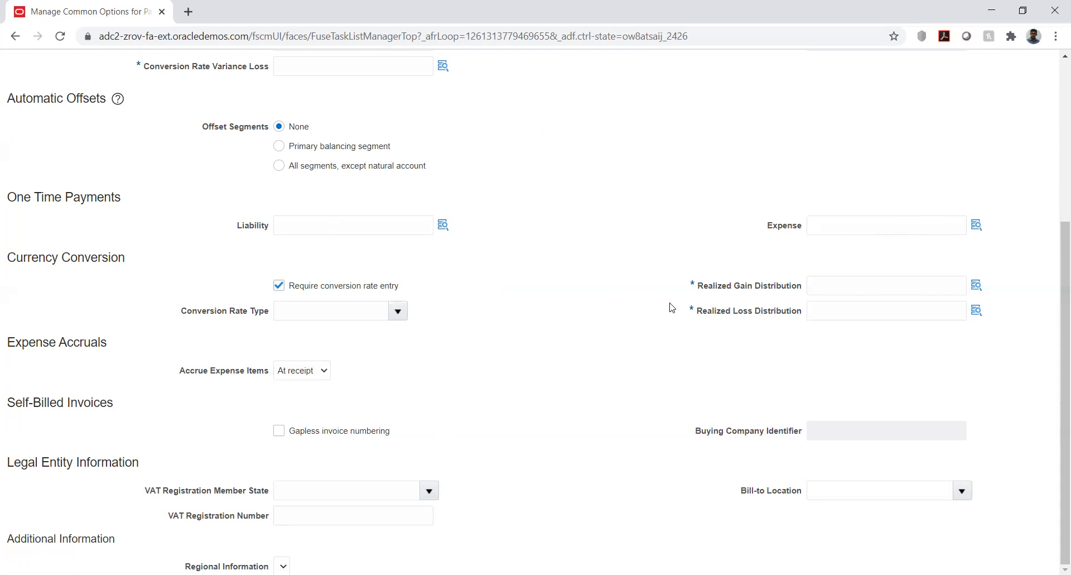
drag(702, 287, 790, 288)
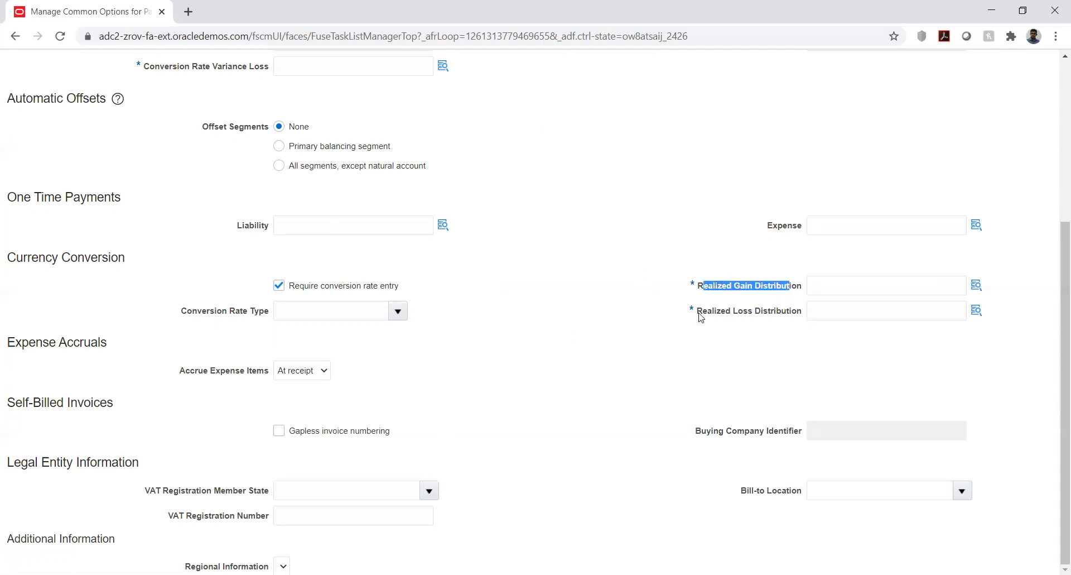
click(654, 363)
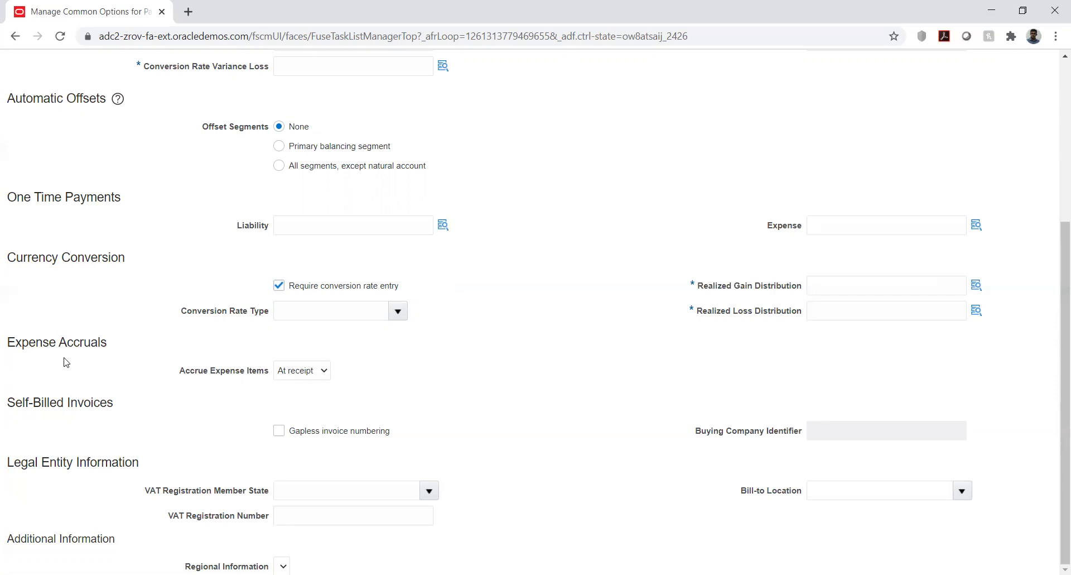
click(297, 374)
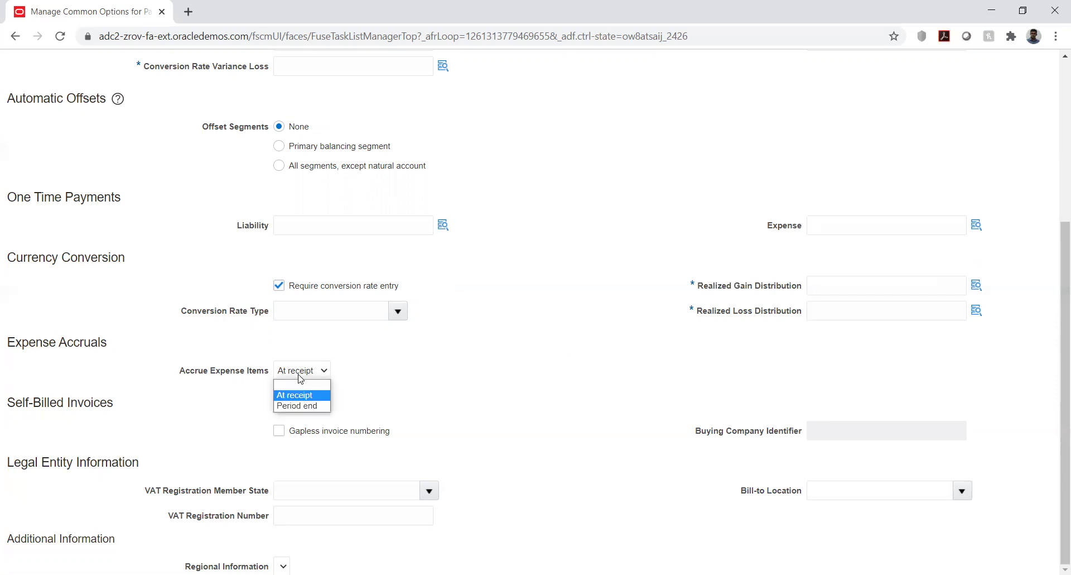
click(387, 359)
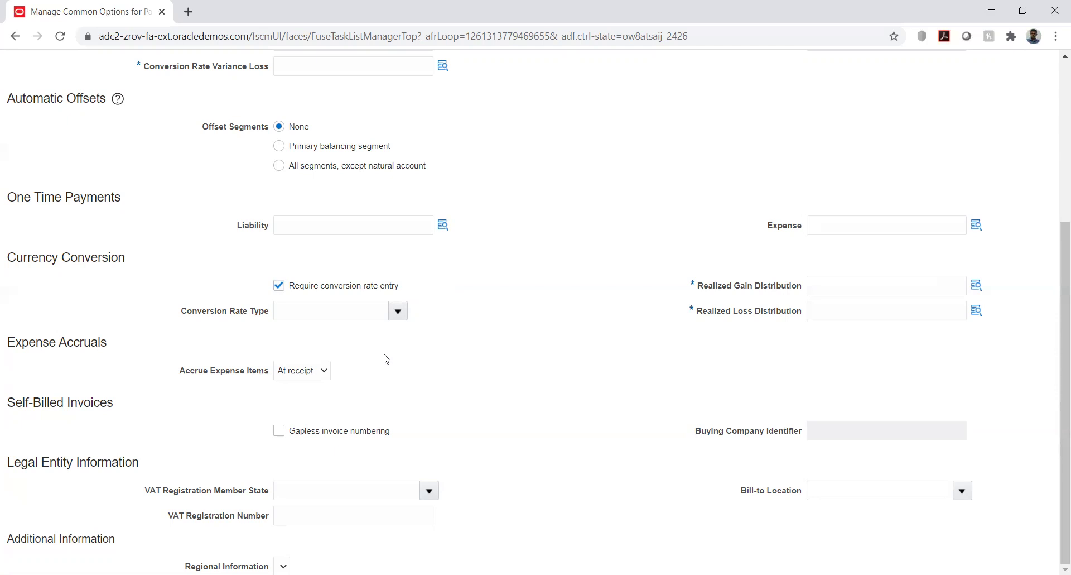
Compare the Conversion Rate Variance Gain default distribution with the Realized Gain Distribution under Currency Conversion
scroll(498, 350, up, 3)
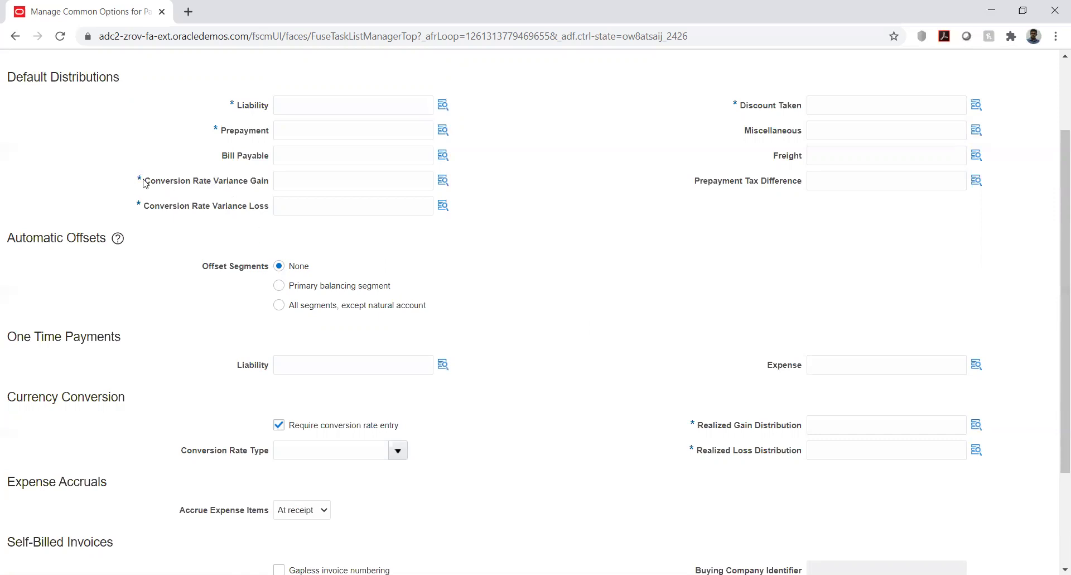
drag(146, 183, 268, 188)
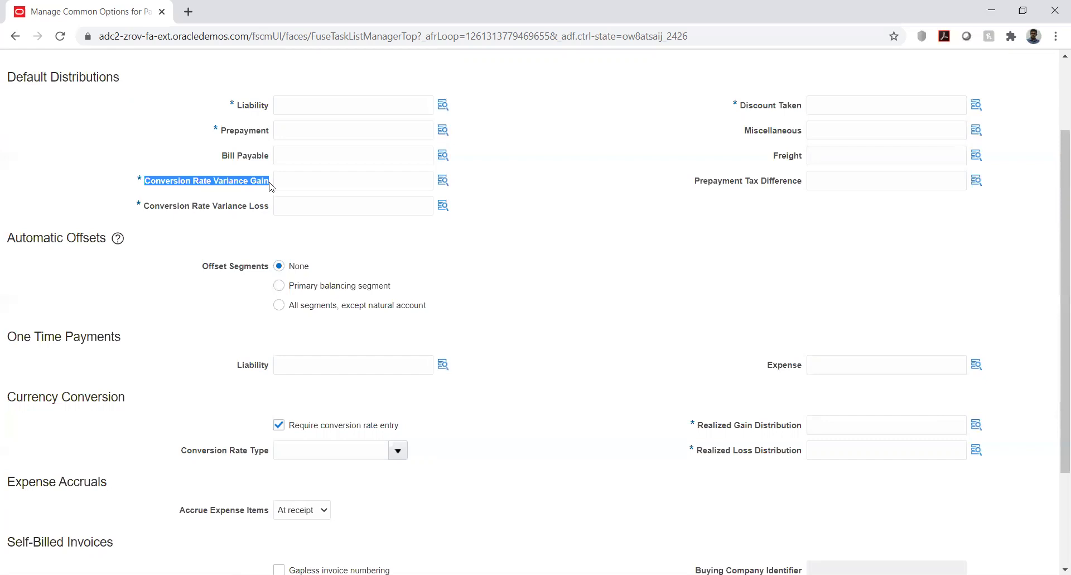
click(702, 429)
drag(700, 428, 799, 422)
click(800, 422)
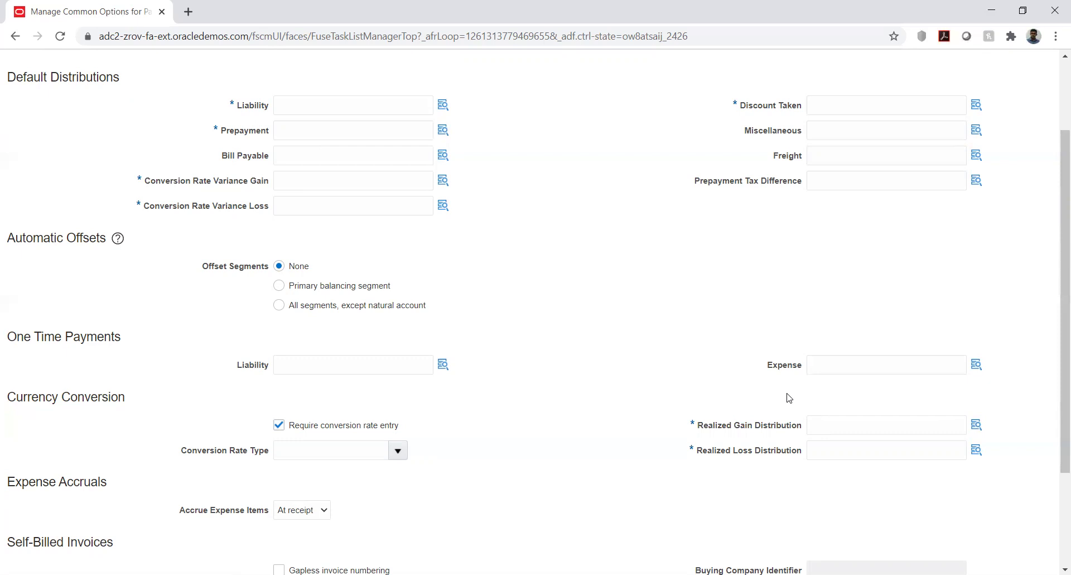
drag(698, 428, 803, 425)
click(720, 477)
Examine the Accrue Expense Items options under Expense Accruals again without changing the selection
scroll(520, 373, down, 3)
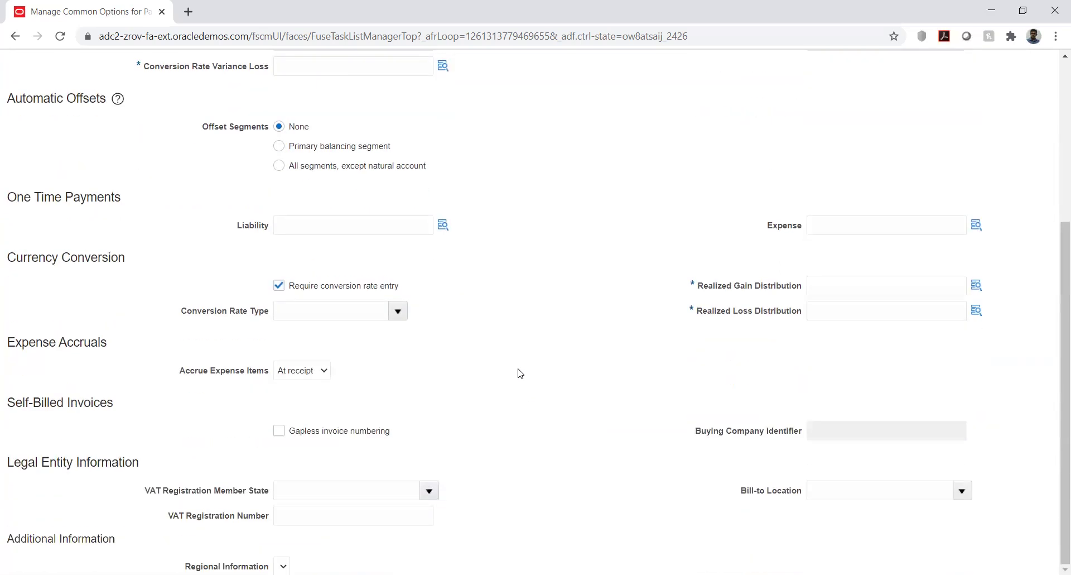
click(304, 372)
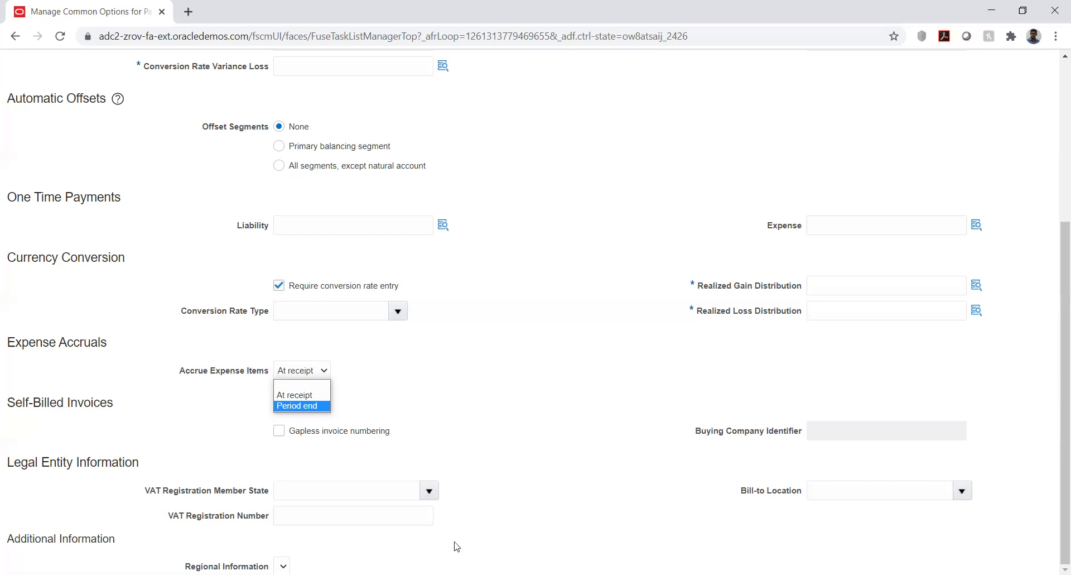
click(477, 355)
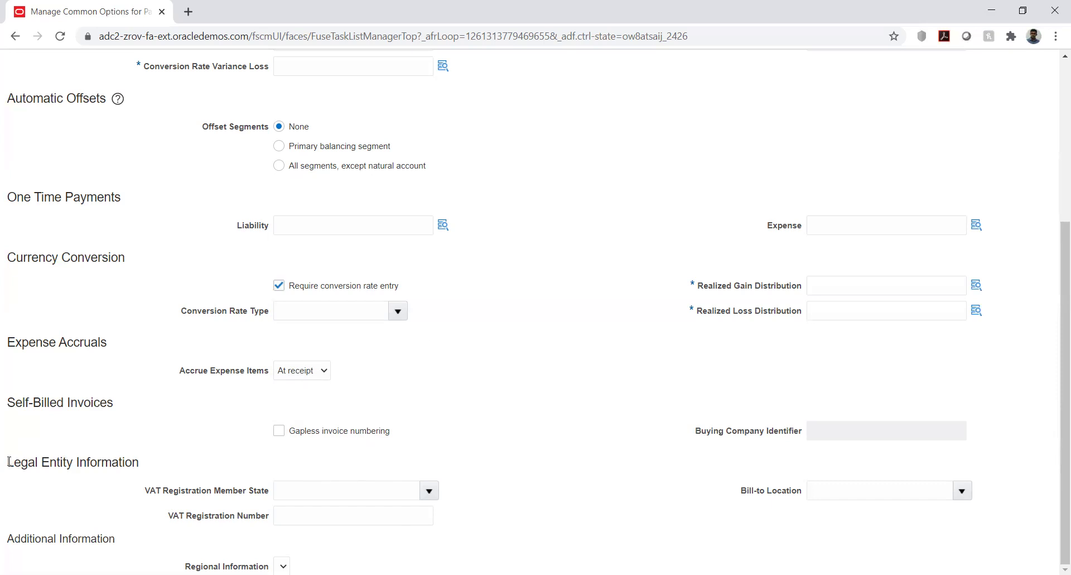
Review the Legal Entity Information section, including the list of VAT registration member states and the VAT registration number field
drag(9, 462, 81, 462)
click(121, 455)
click(428, 491)
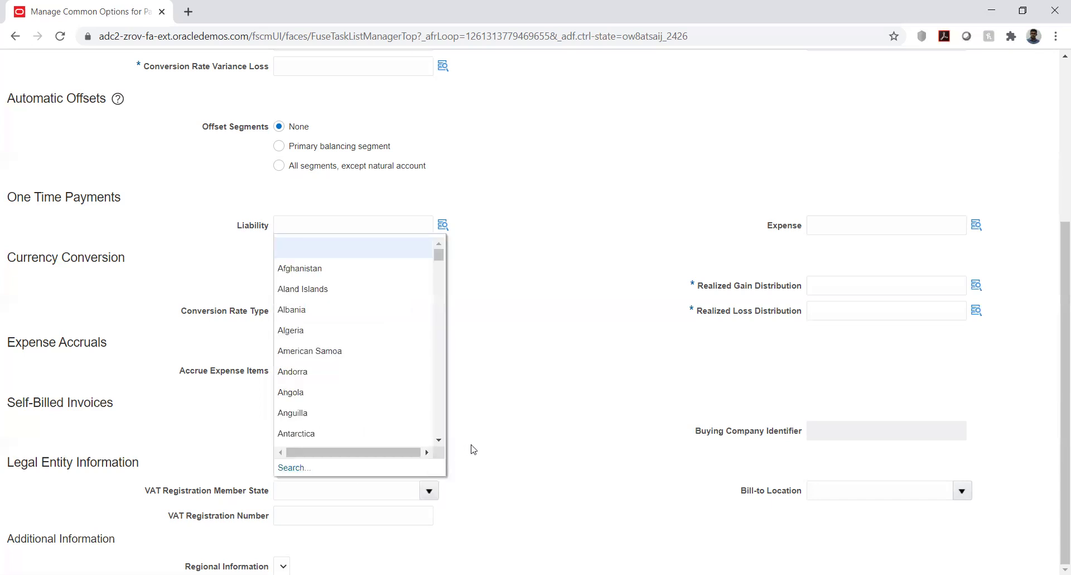
click(490, 477)
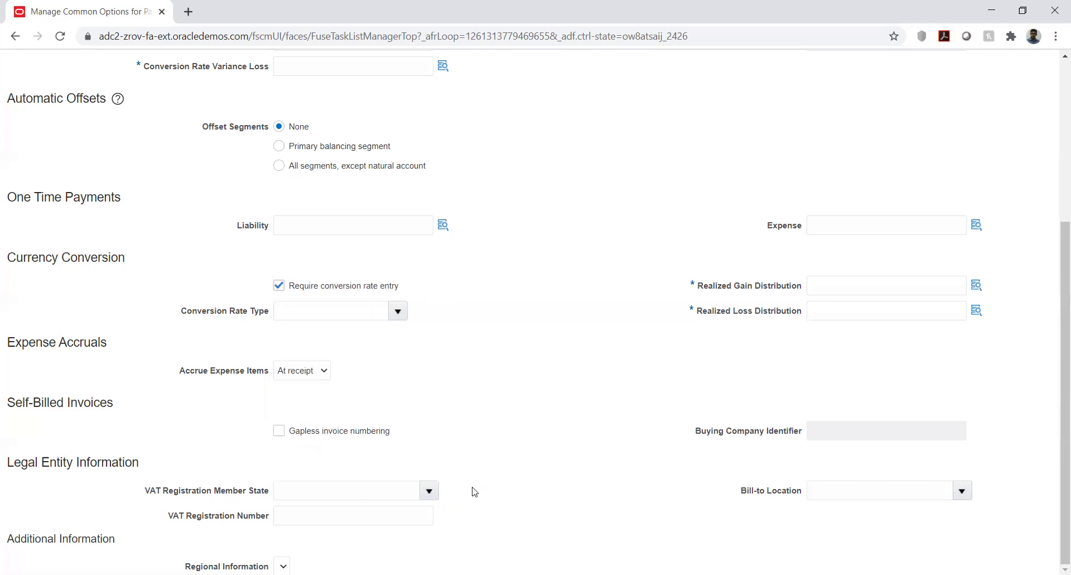
click(374, 521)
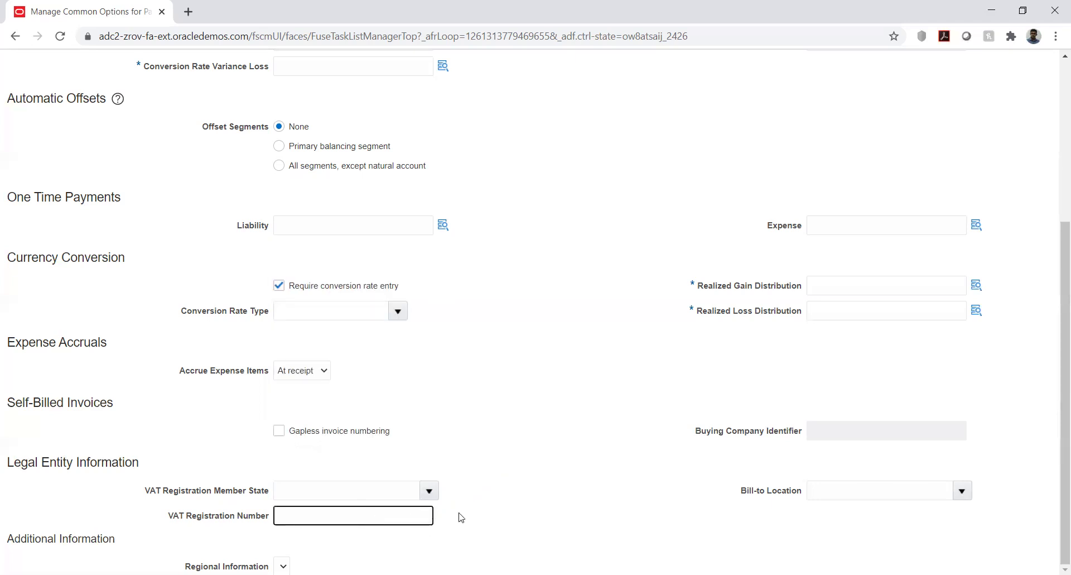
click(511, 471)
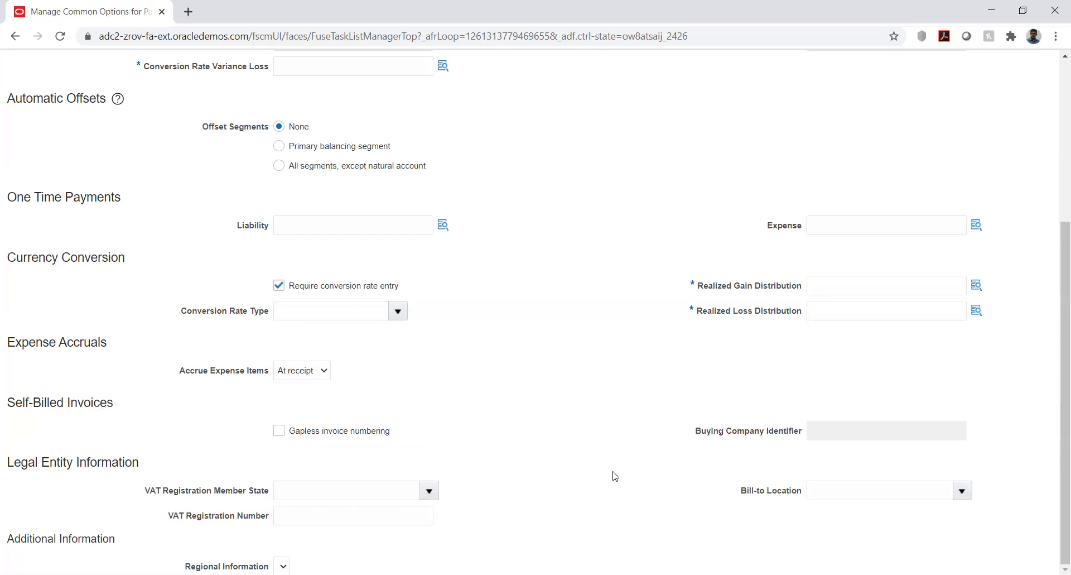
scroll(578, 461, up, 2)
scroll(578, 460, up, 3)
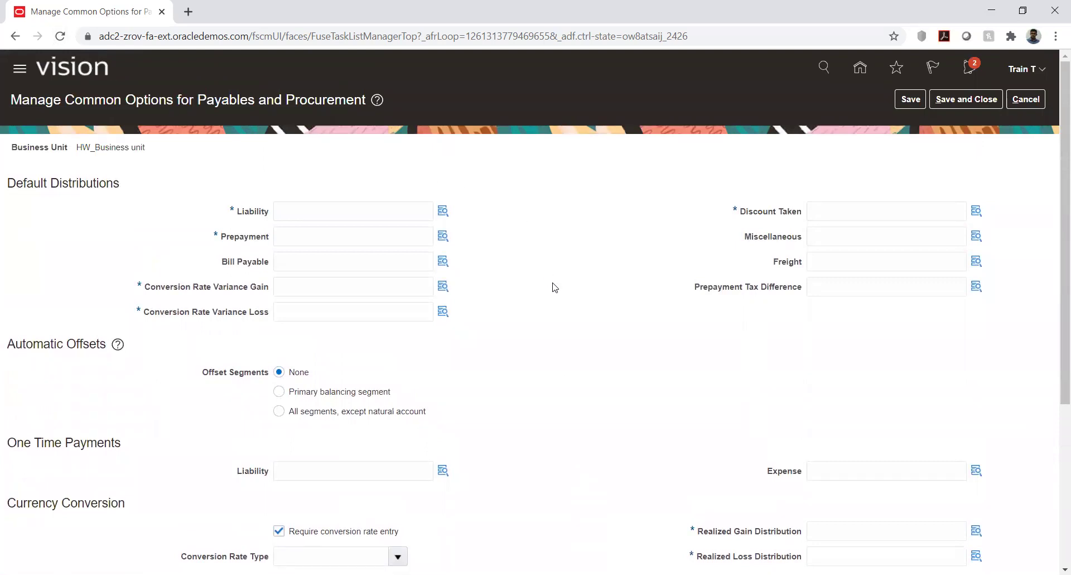
scroll(553, 274, down, 5)
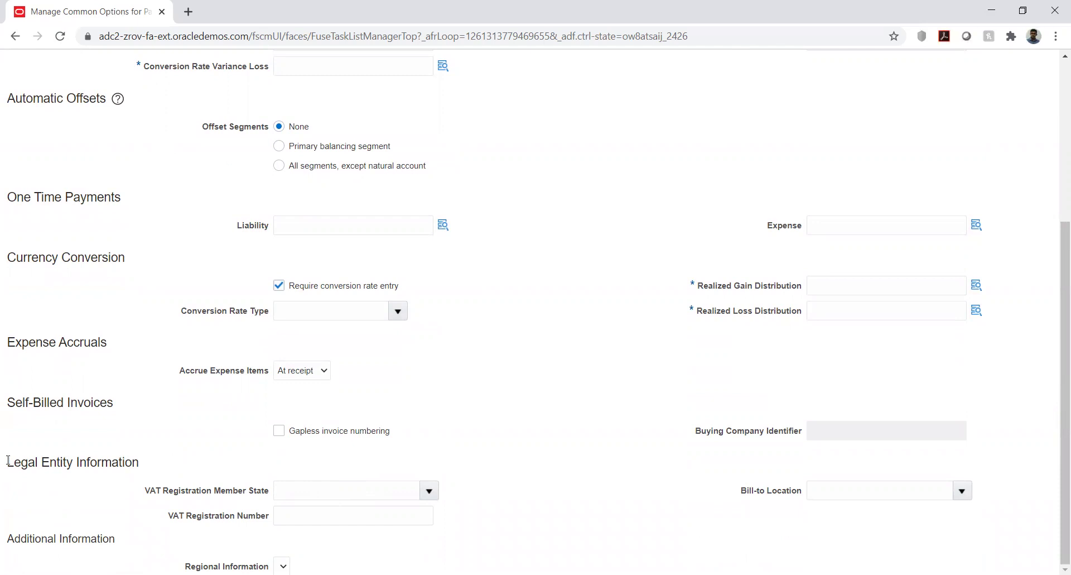
drag(9, 461, 142, 470)
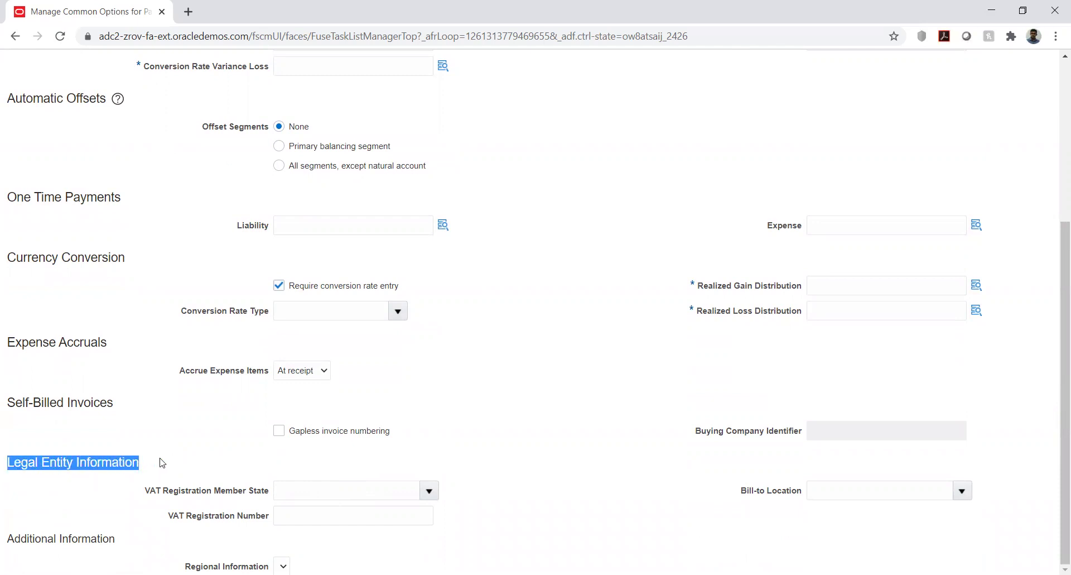
click(162, 462)
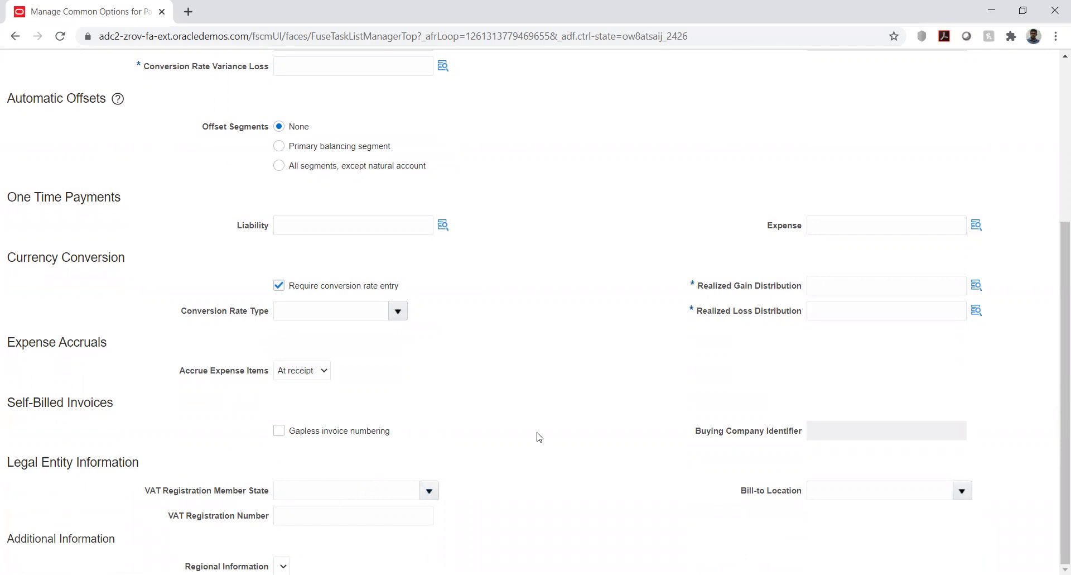
Open the account lookup for the default Liability distribution and check which HW_DEPT values it offers
scroll(539, 437, up, 5)
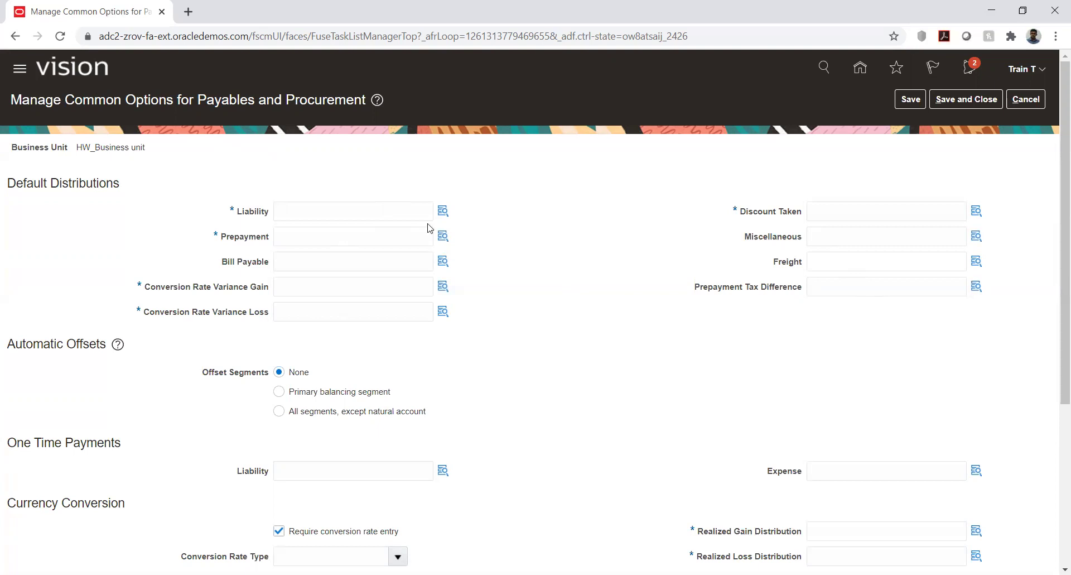
click(442, 211)
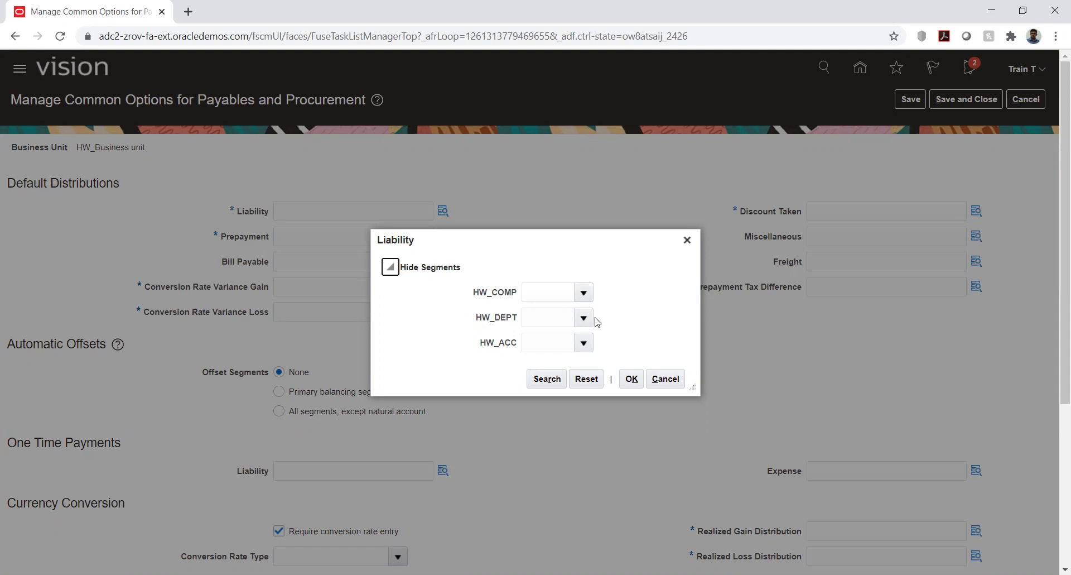
click(579, 313)
click(579, 313)
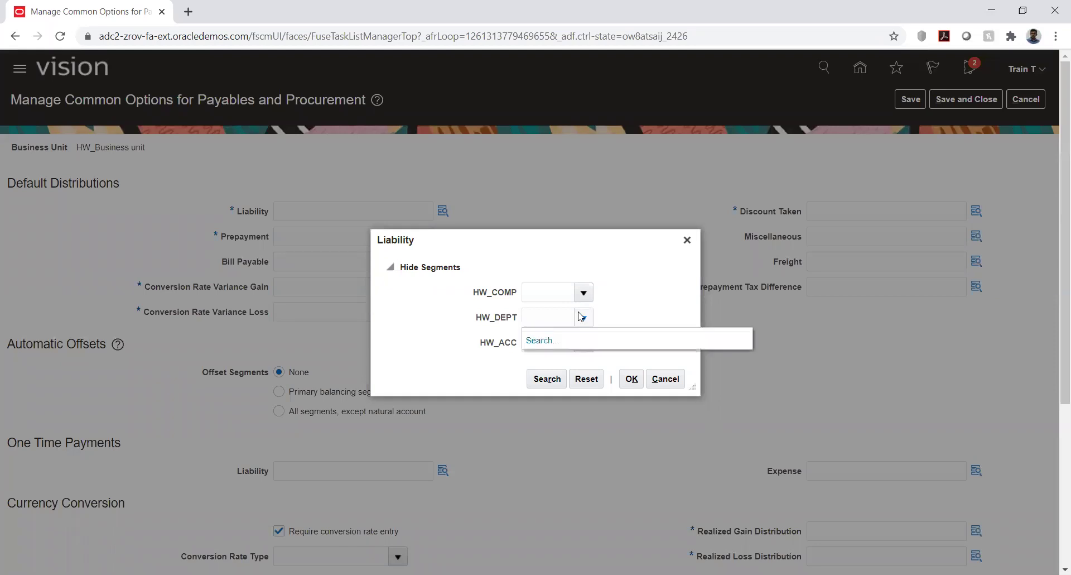
click(618, 317)
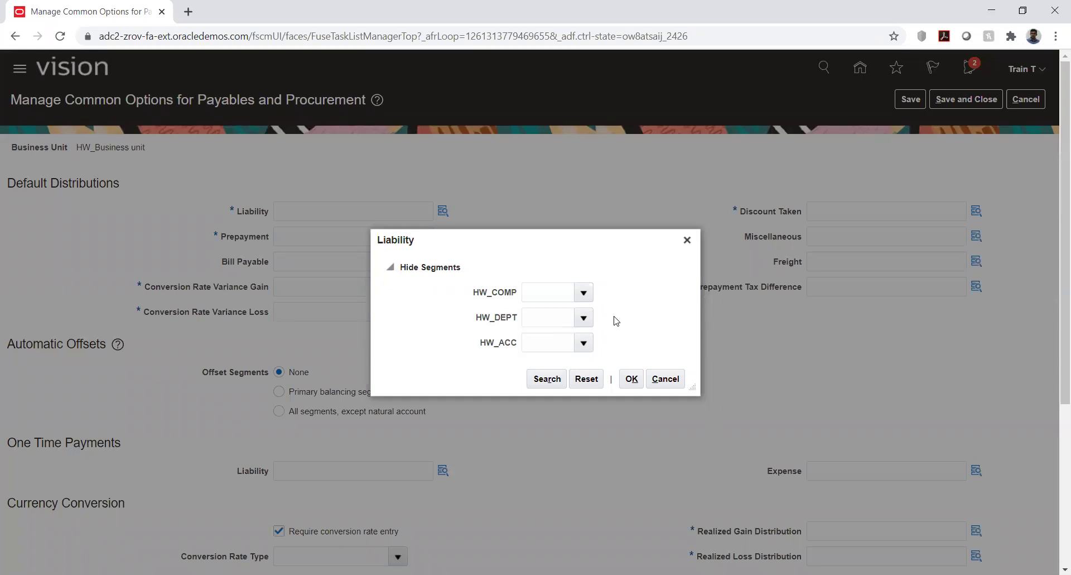
Search the HW_ACC segment for descriptions matching %liab% and select 2373 Current Liabilities for the Liability account
click(583, 344)
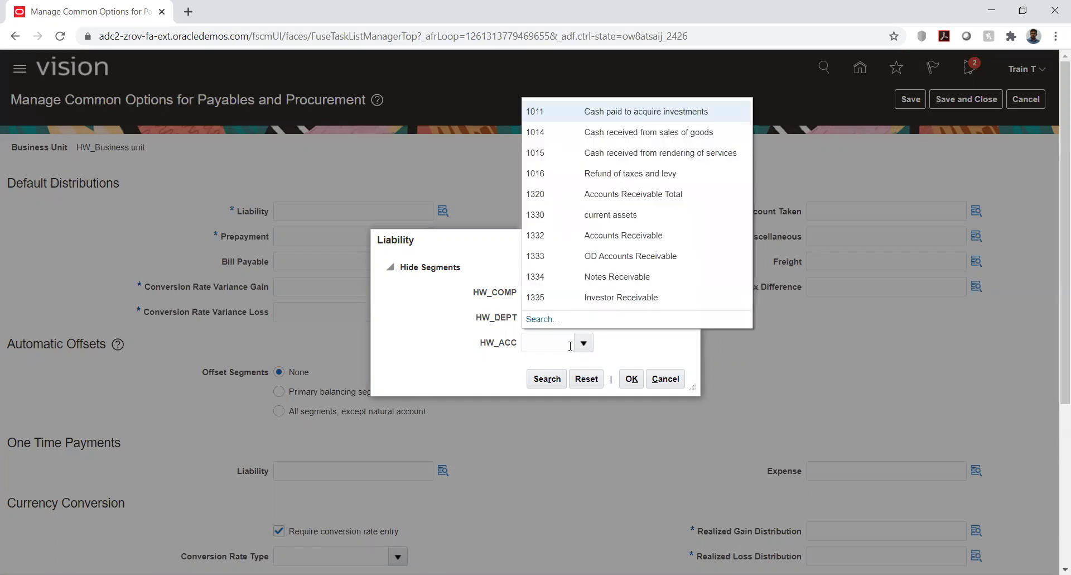
click(557, 318)
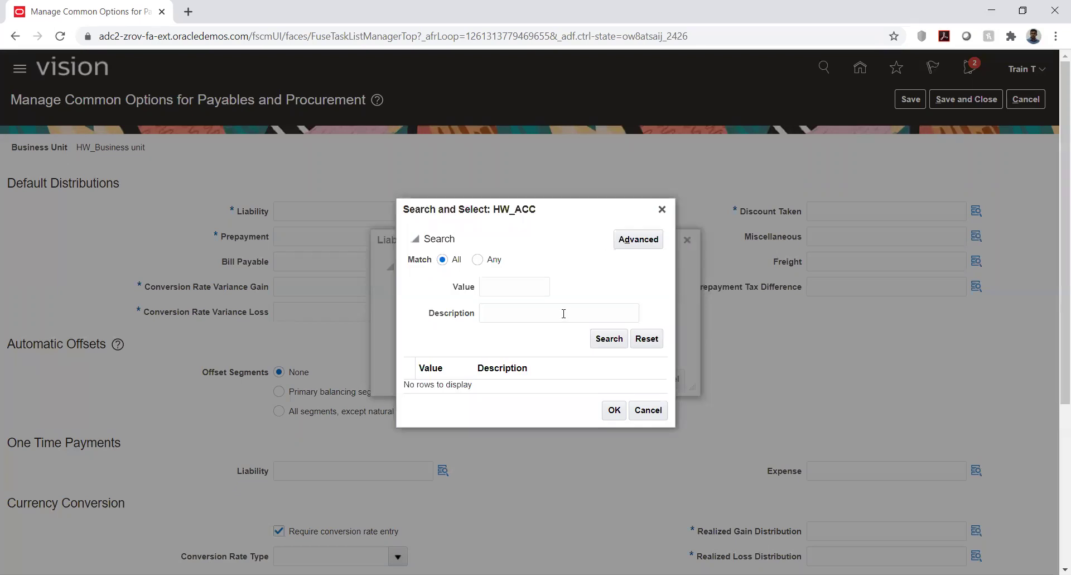
click(563, 313)
text(%liab%)
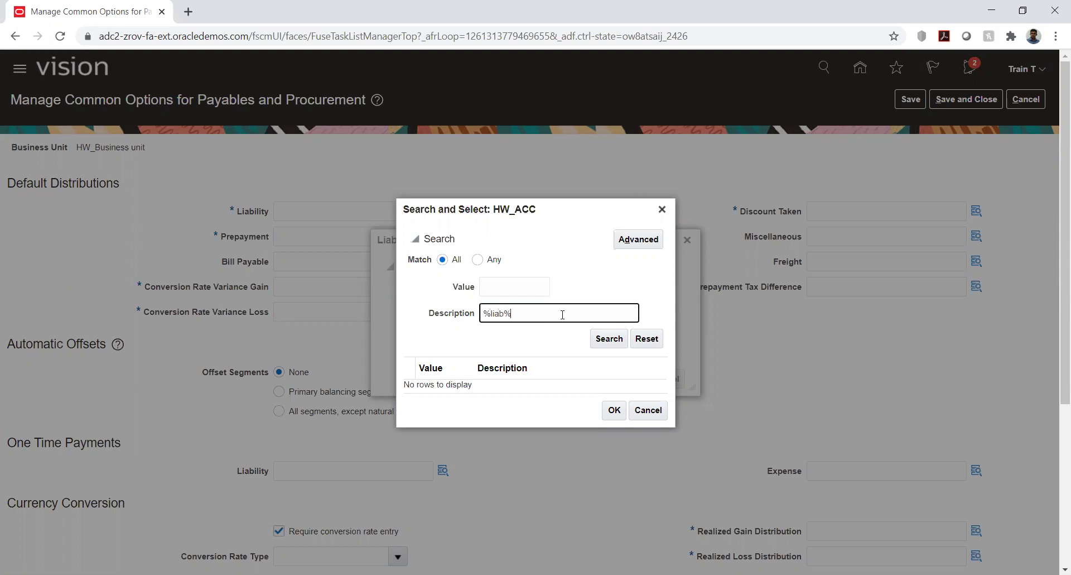
key(Return)
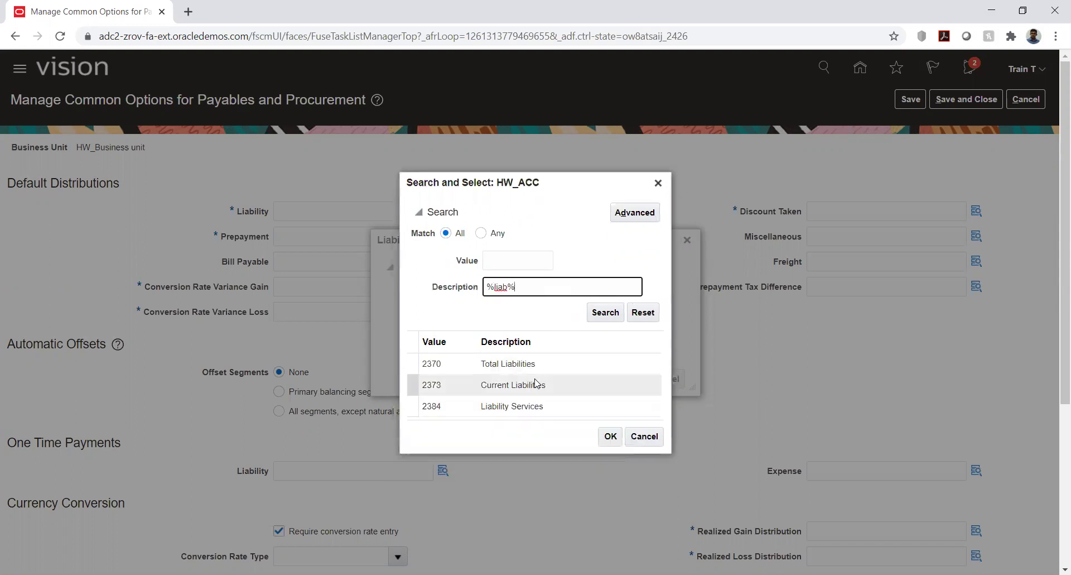
click(536, 383)
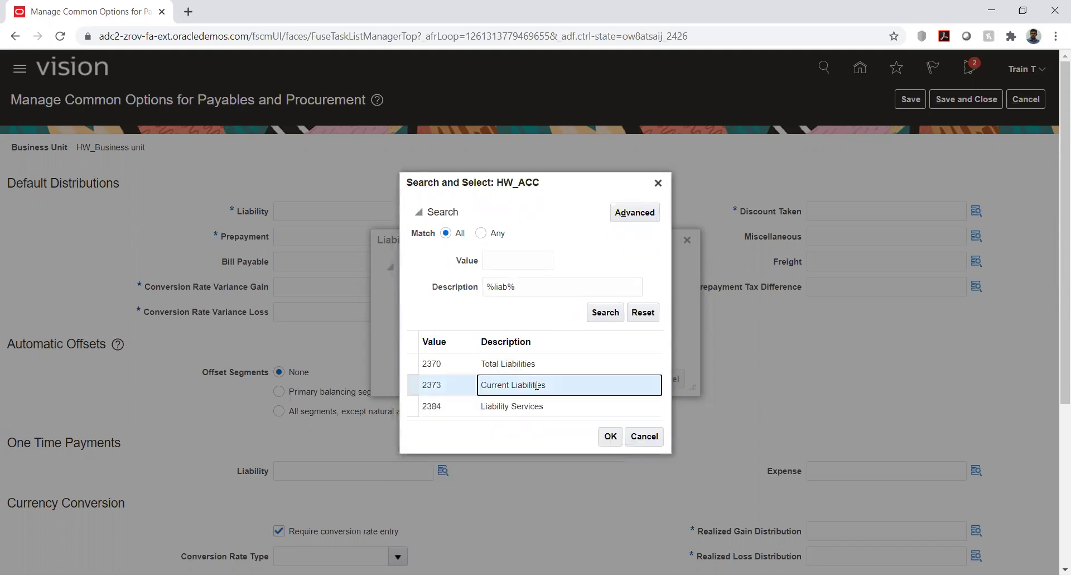
double_click(536, 385)
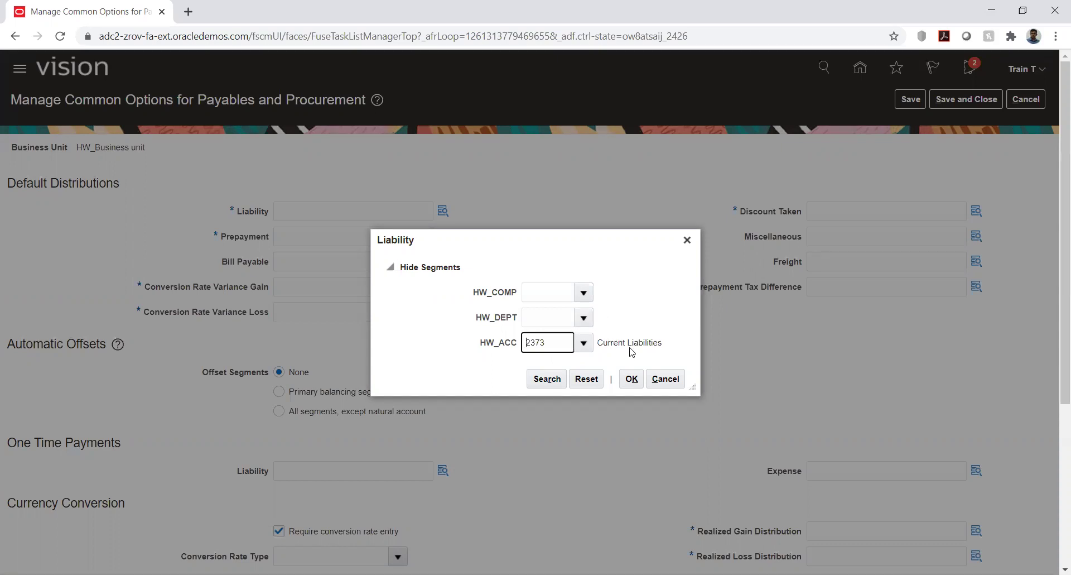
Set HW_COMP to 1000 Default company, try to find an HW_DEPT value through a search, and cancel the Liability account selection
click(582, 291)
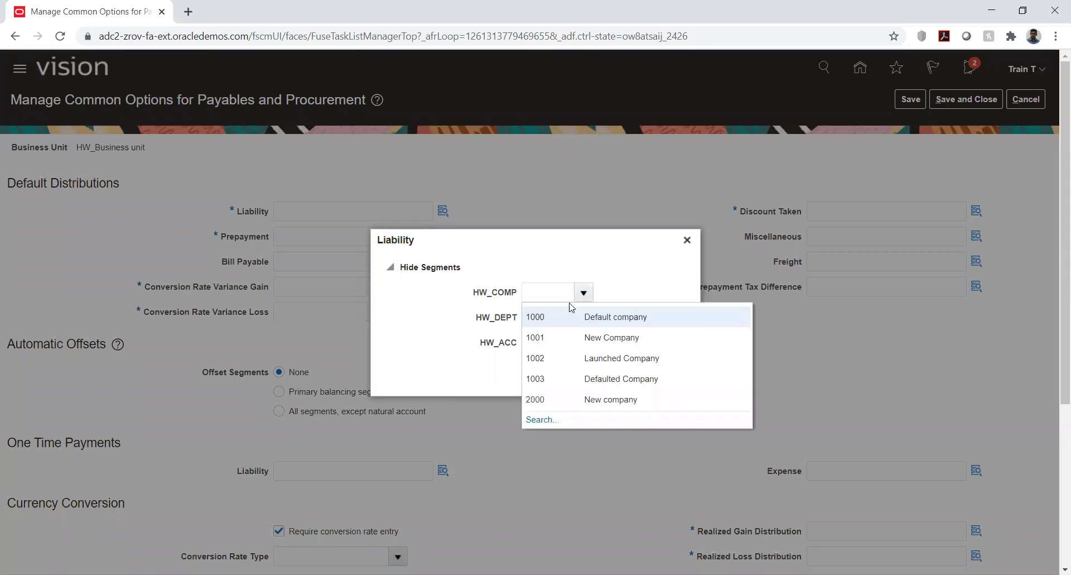
click(586, 316)
click(584, 317)
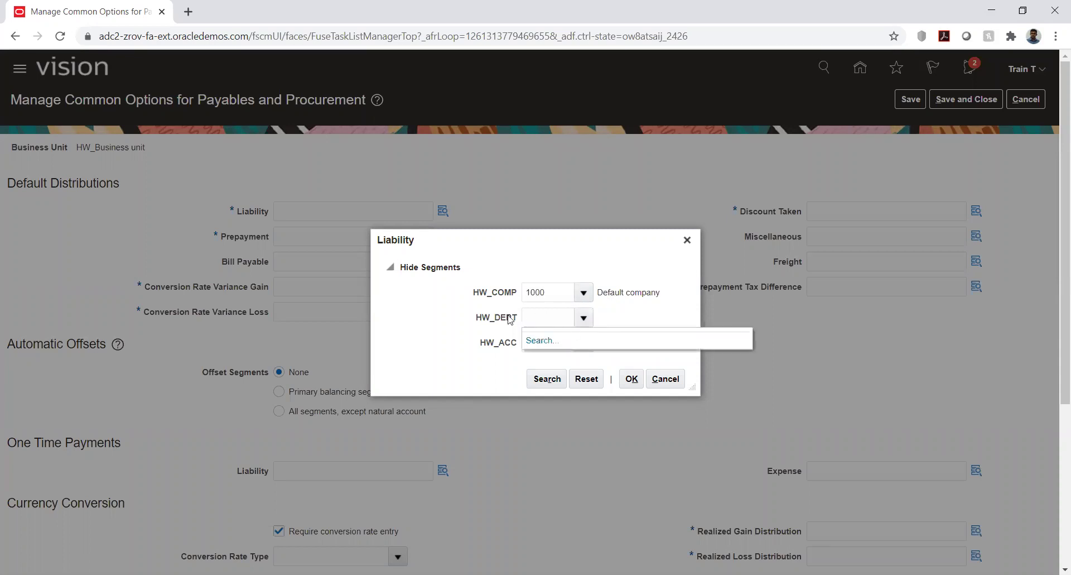
click(539, 340)
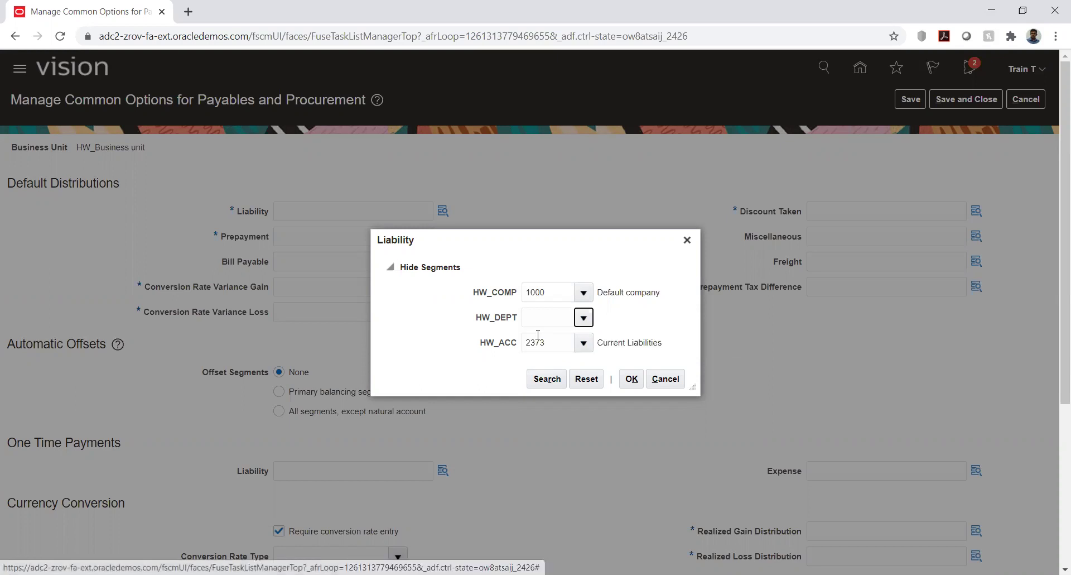
click(611, 340)
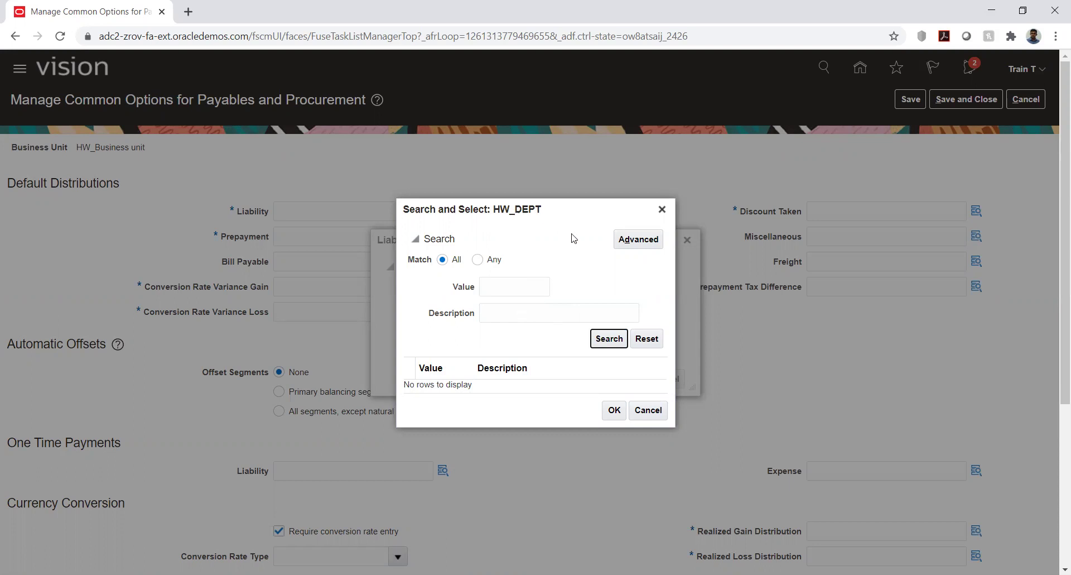
click(600, 342)
click(662, 209)
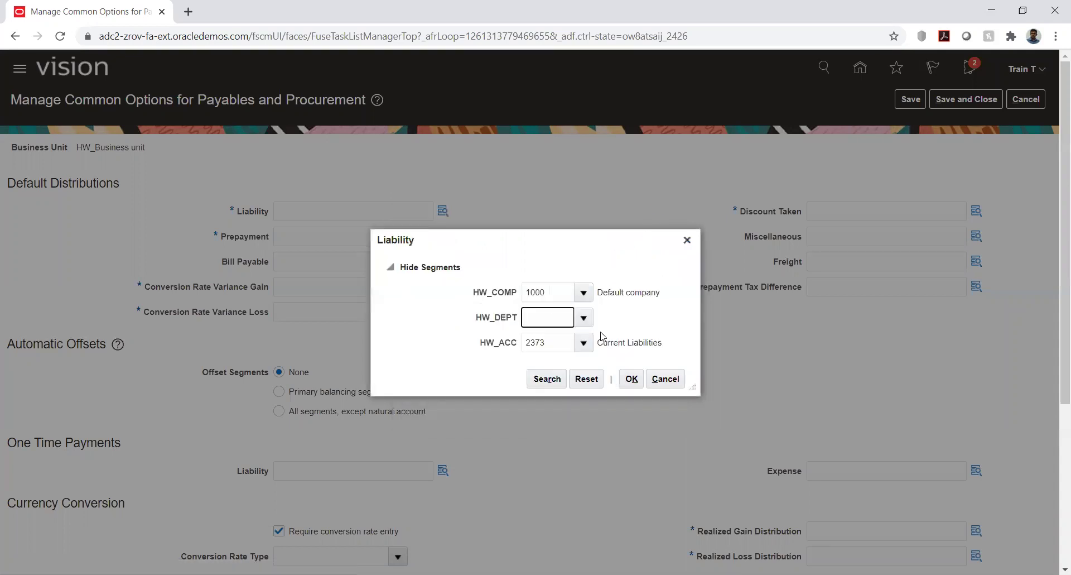
click(666, 379)
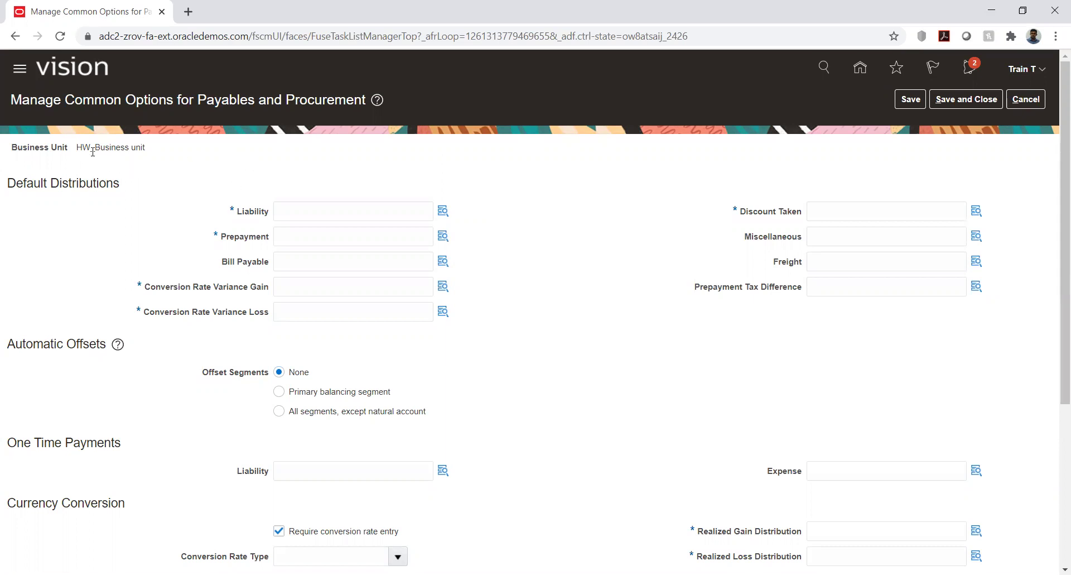
drag(77, 149, 155, 151)
click(222, 161)
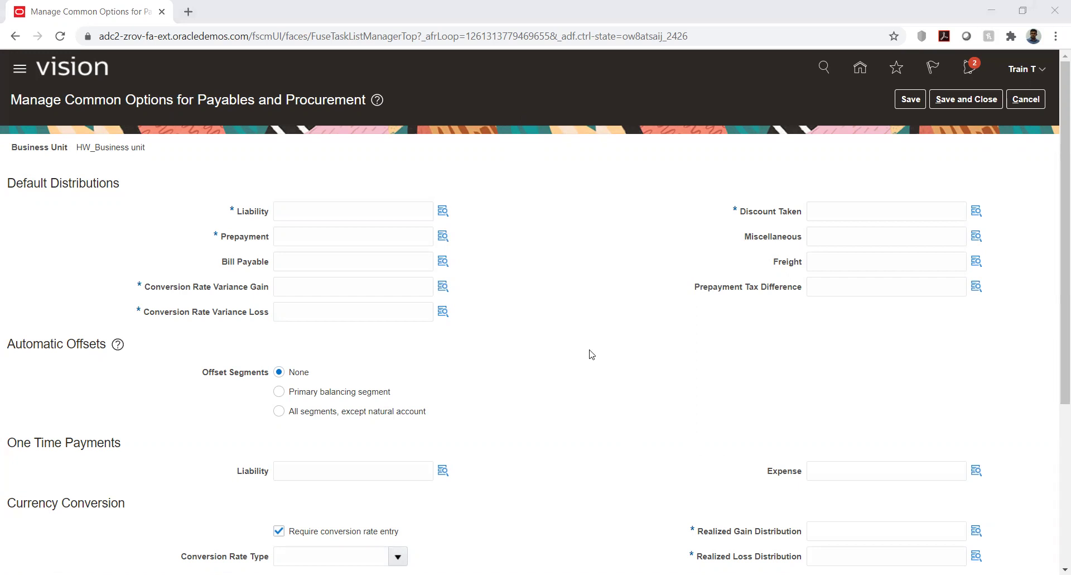
click(565, 247)
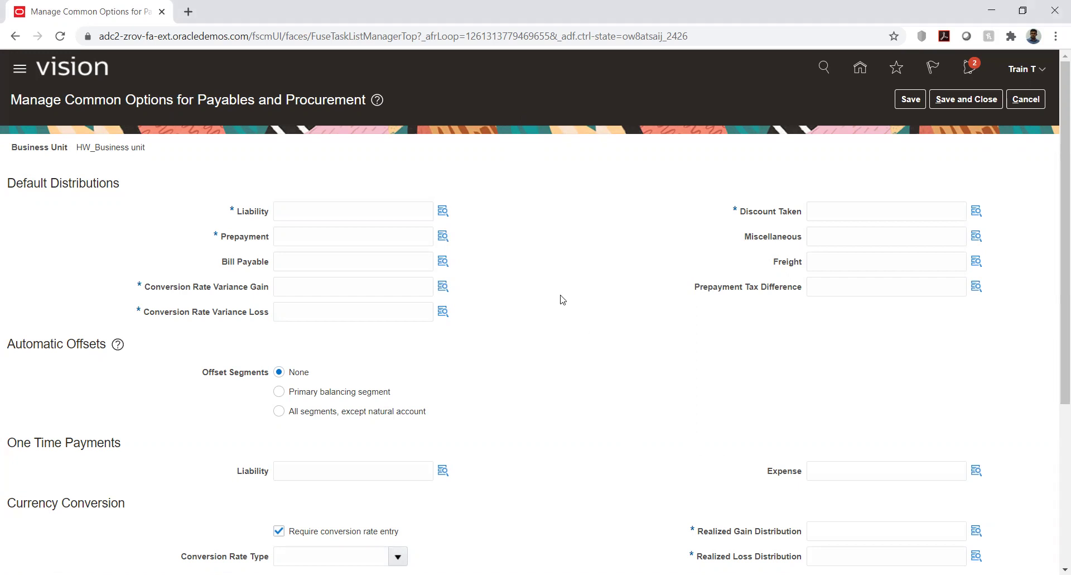